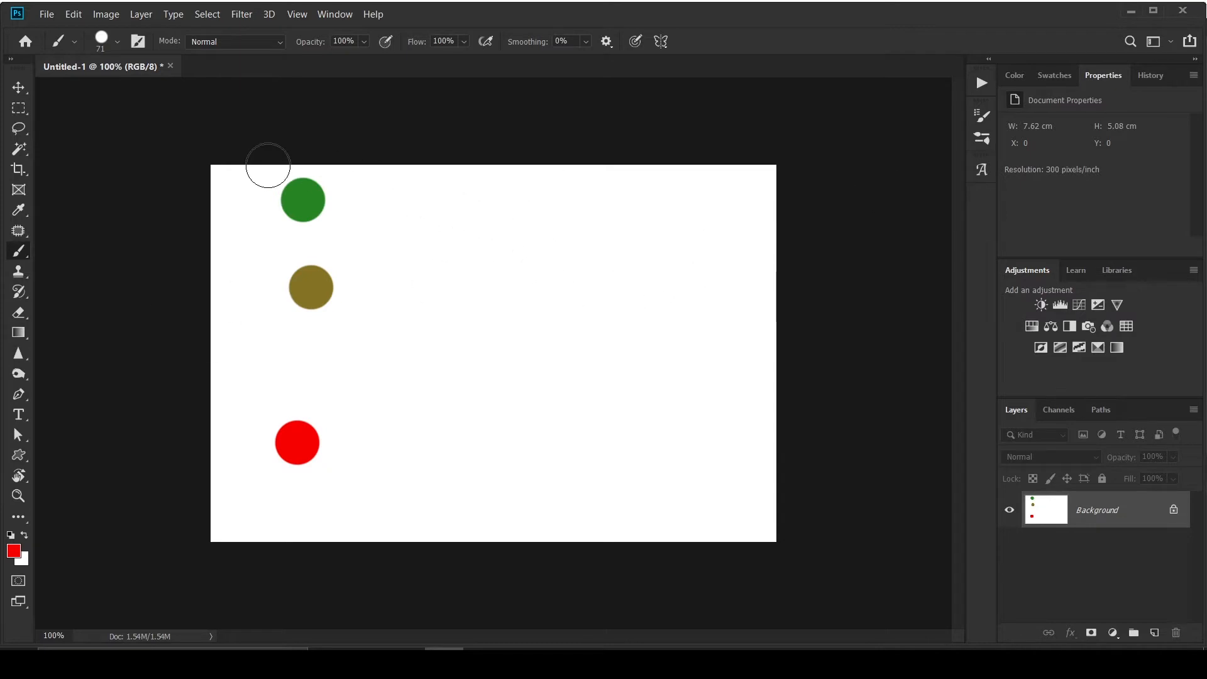
Try to move the green circle directly on the locked Background layer with the Move tool.
left_click(19, 89)
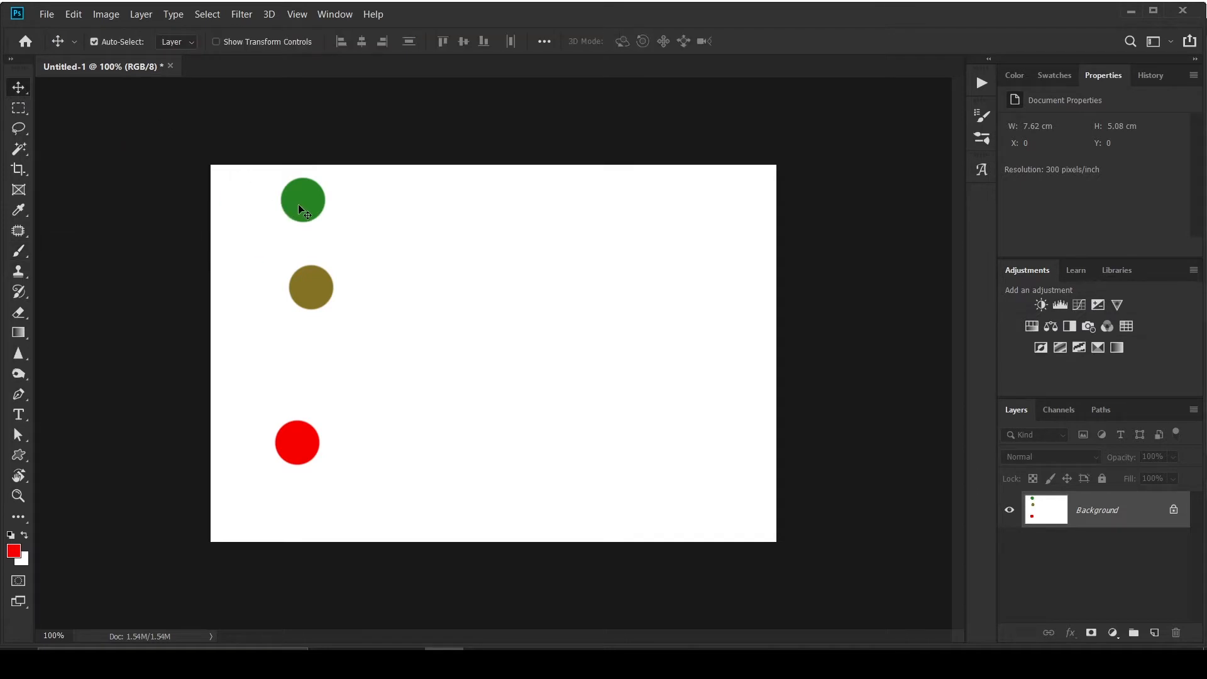
left_click_drag(299, 205, 357, 240)
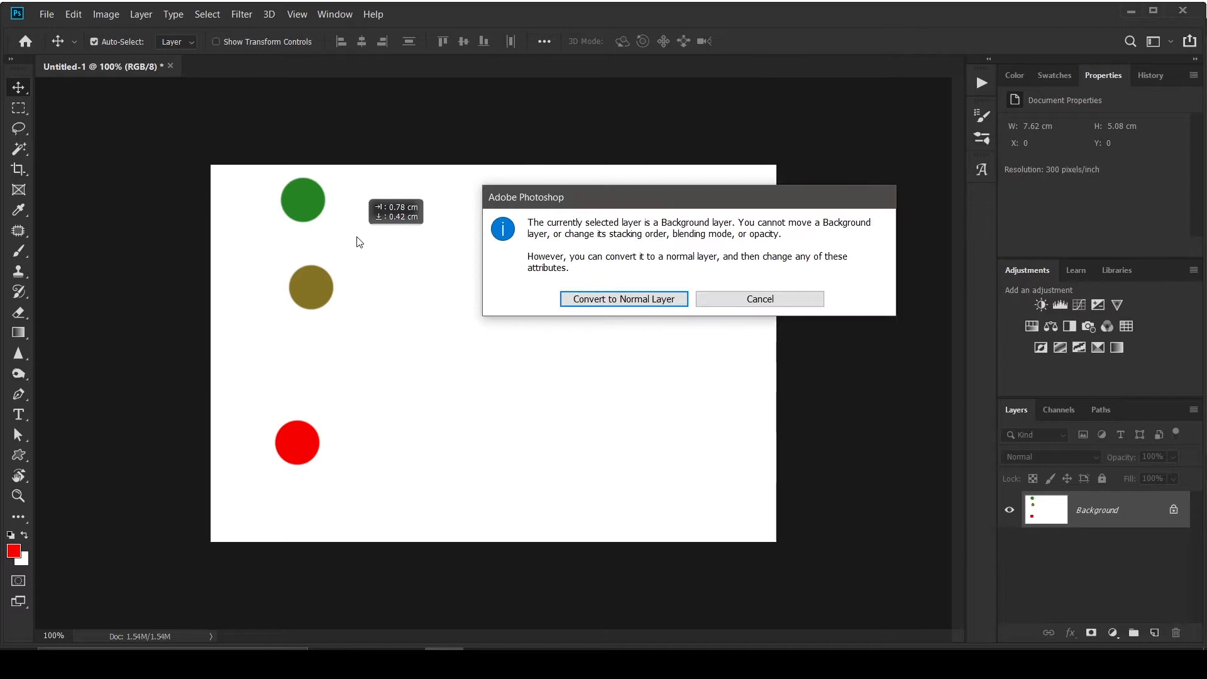
left_click(787, 303)
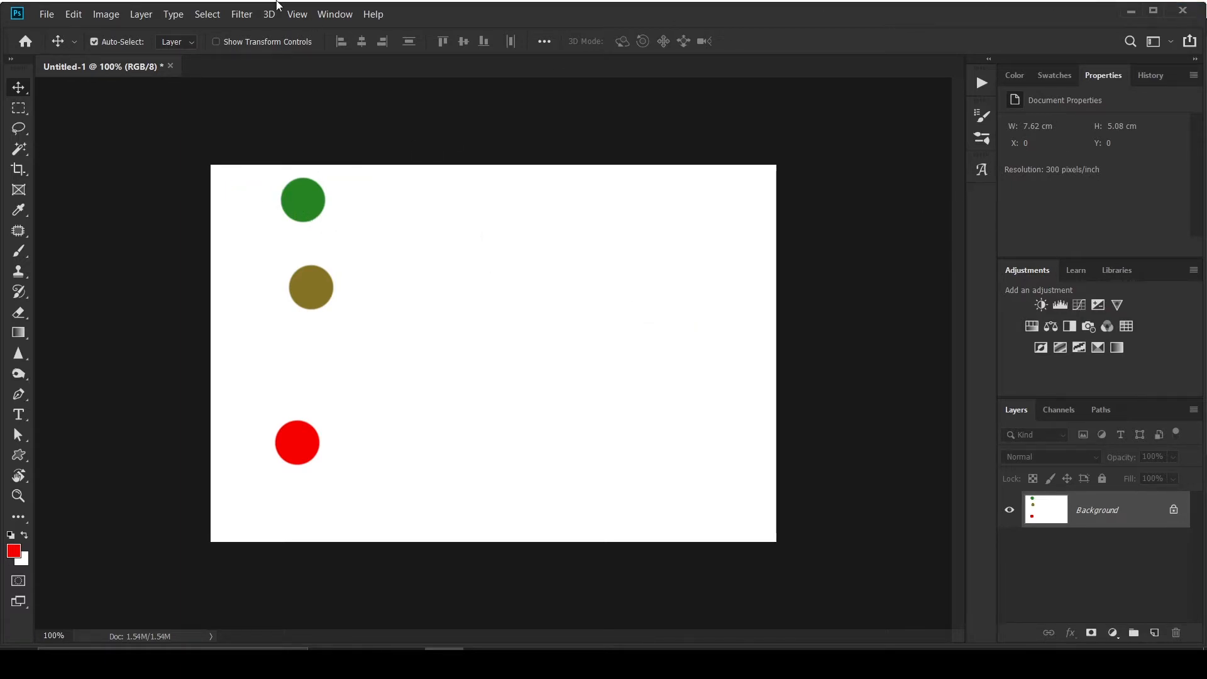
Select the green circle with a Rectangular Marquee and copy it from the Background onto a new layer.
left_click(29, 109)
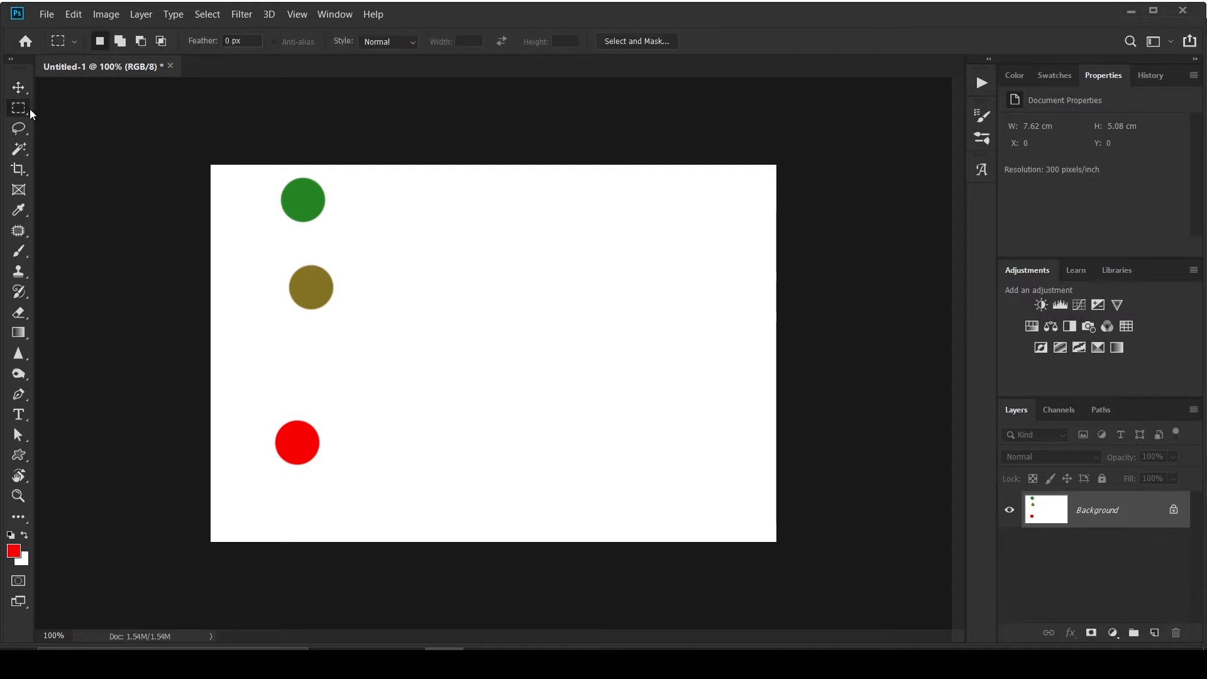
right_click(29, 108)
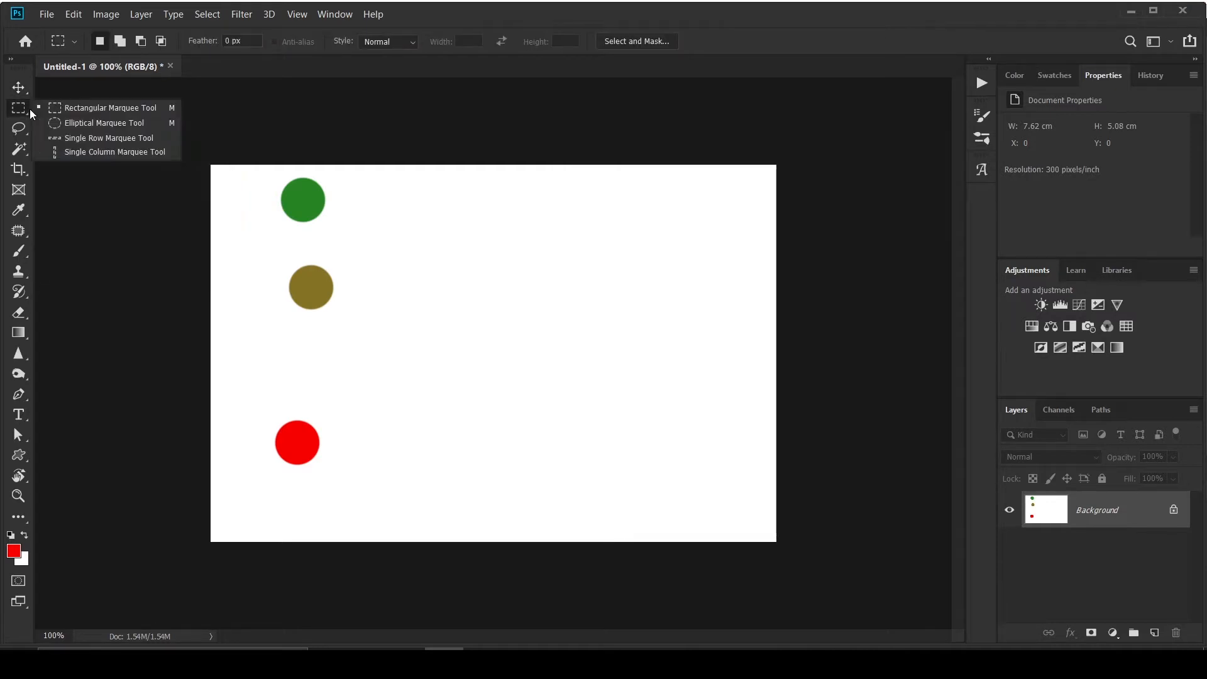
left_click(99, 111)
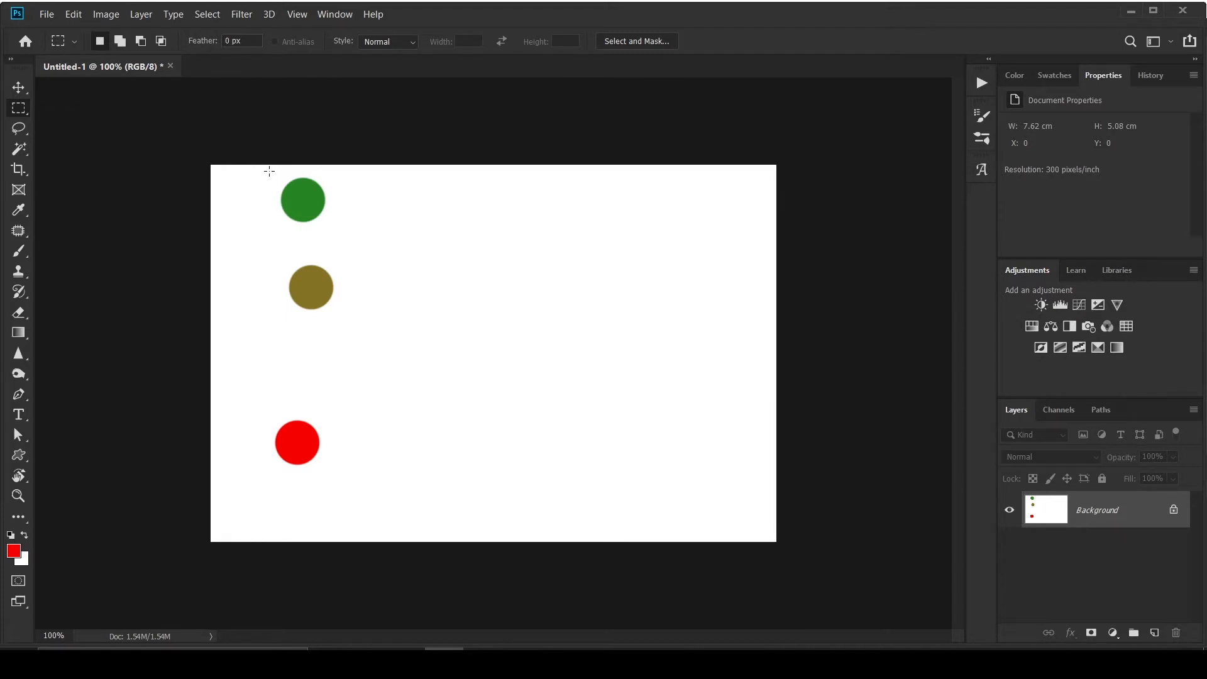
left_click_drag(268, 174, 339, 234)
key("ctrl+j")
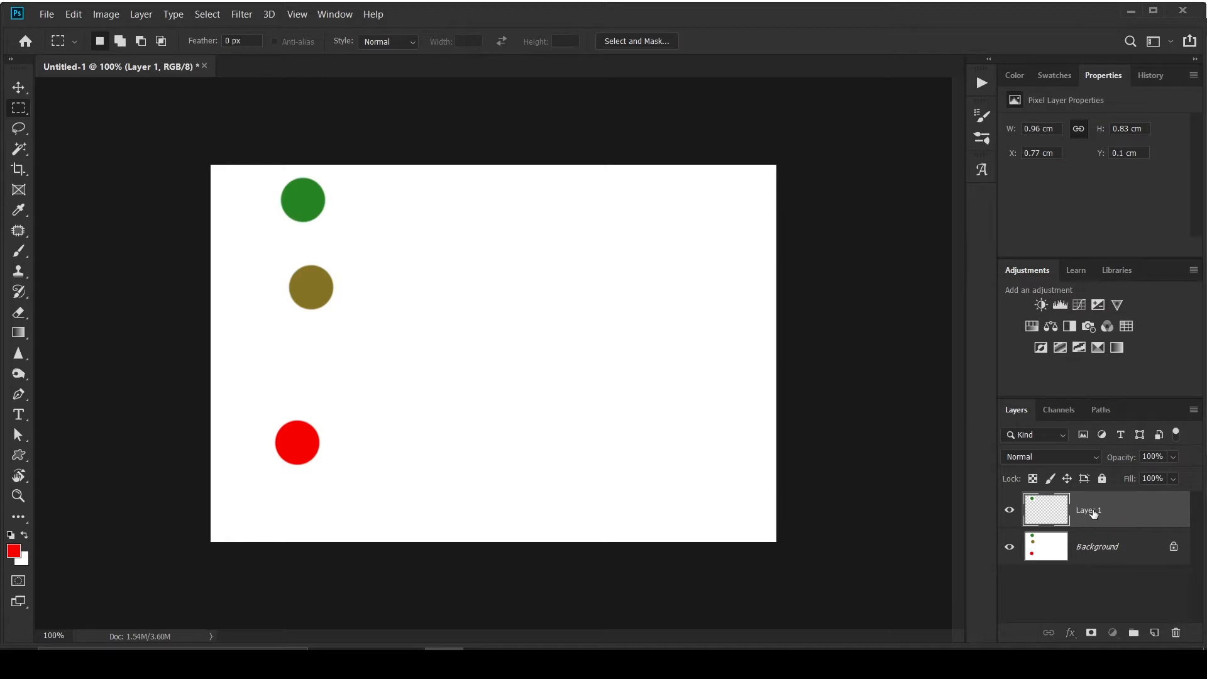
Rename the new layer Green and move its circle to about X 4.1 cm, Y 0.9 cm.
double_click(1093, 512)
type("Green")
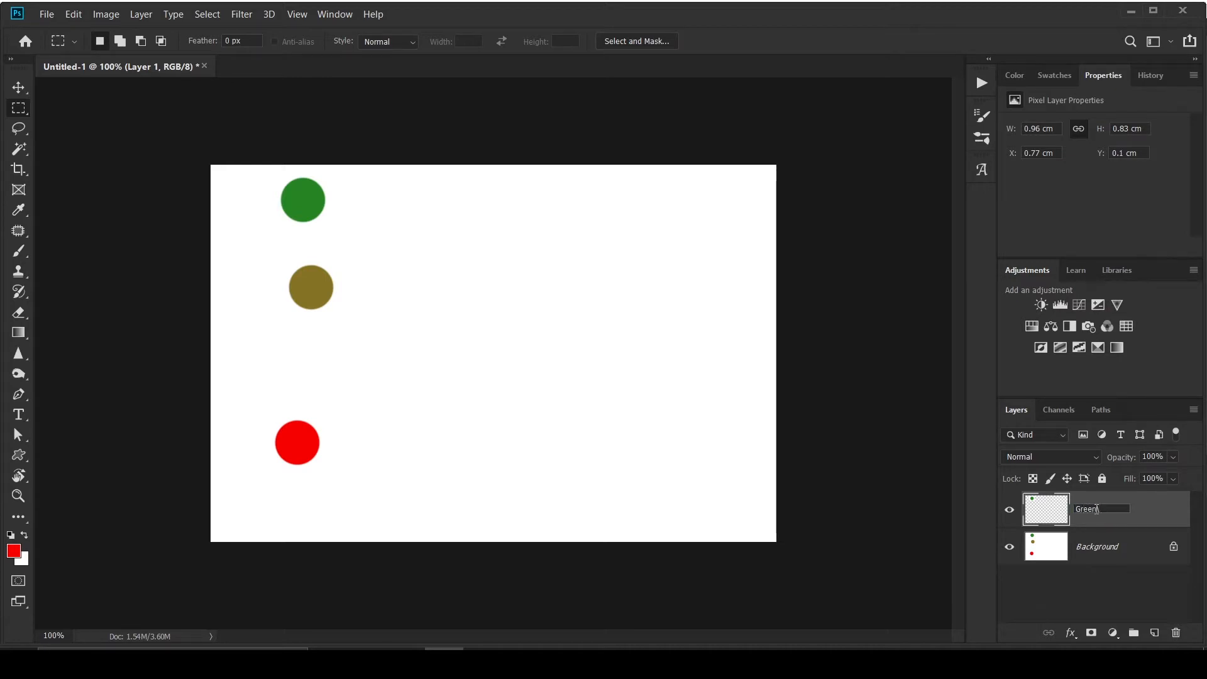
key("Return")
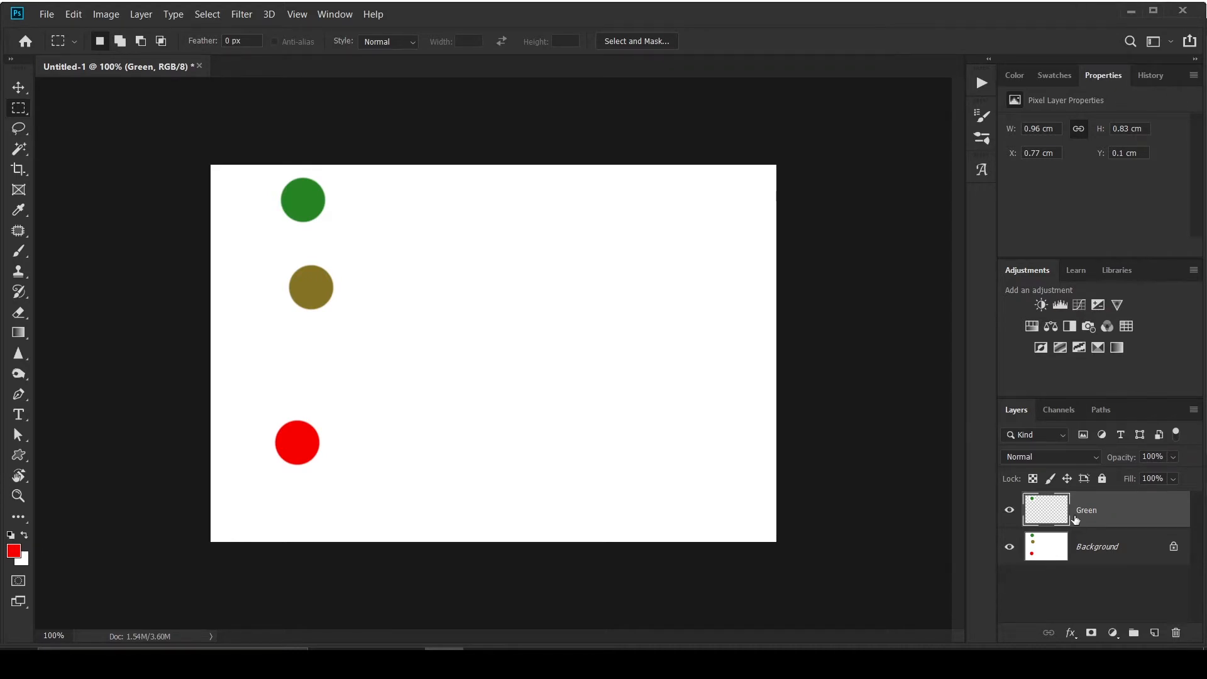
left_click(20, 86)
left_click_drag(295, 200, 529, 308)
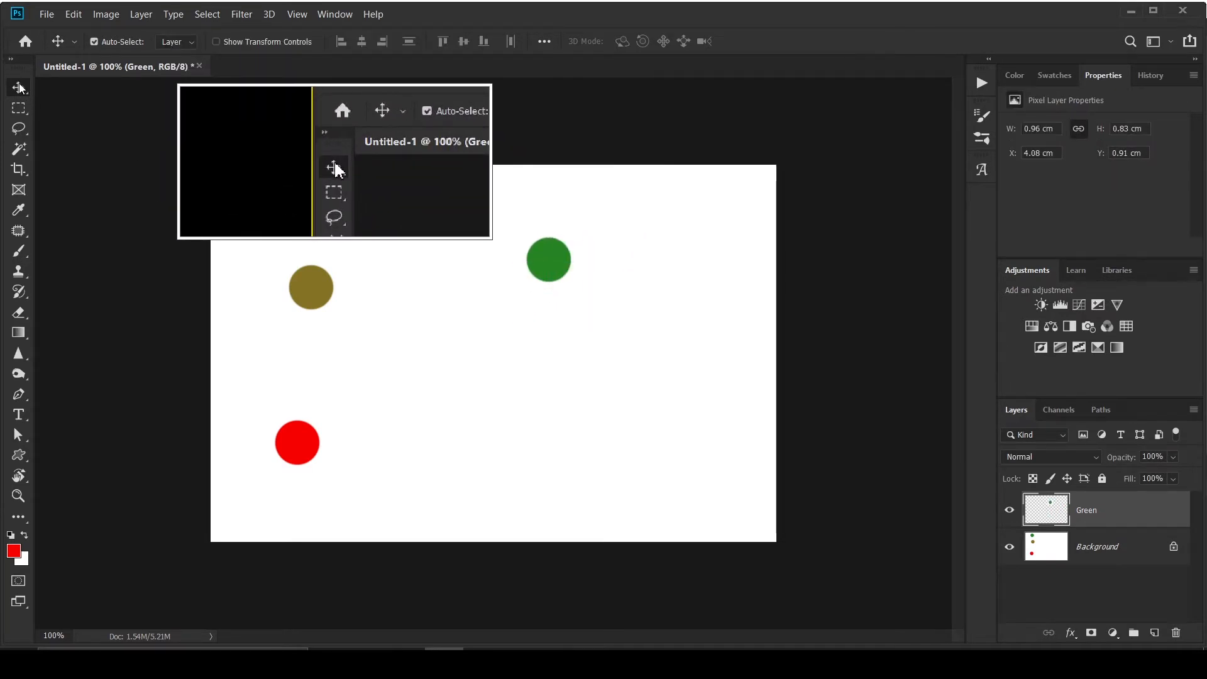
right_click(23, 90)
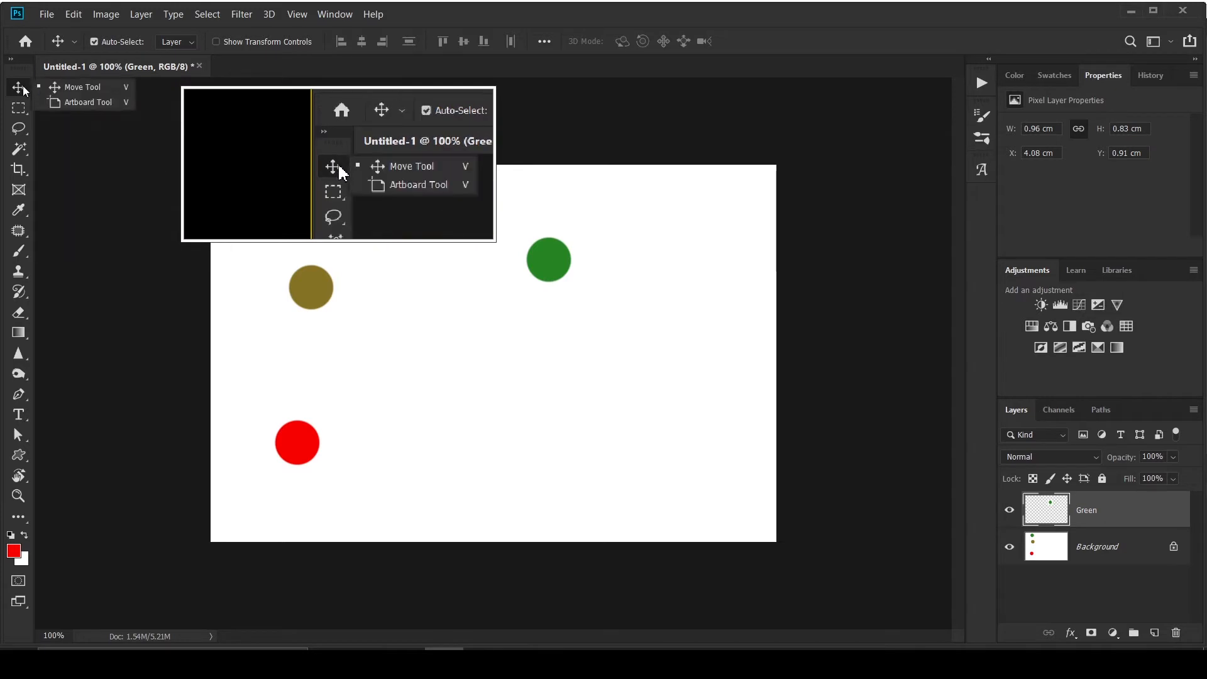
left_click(91, 148)
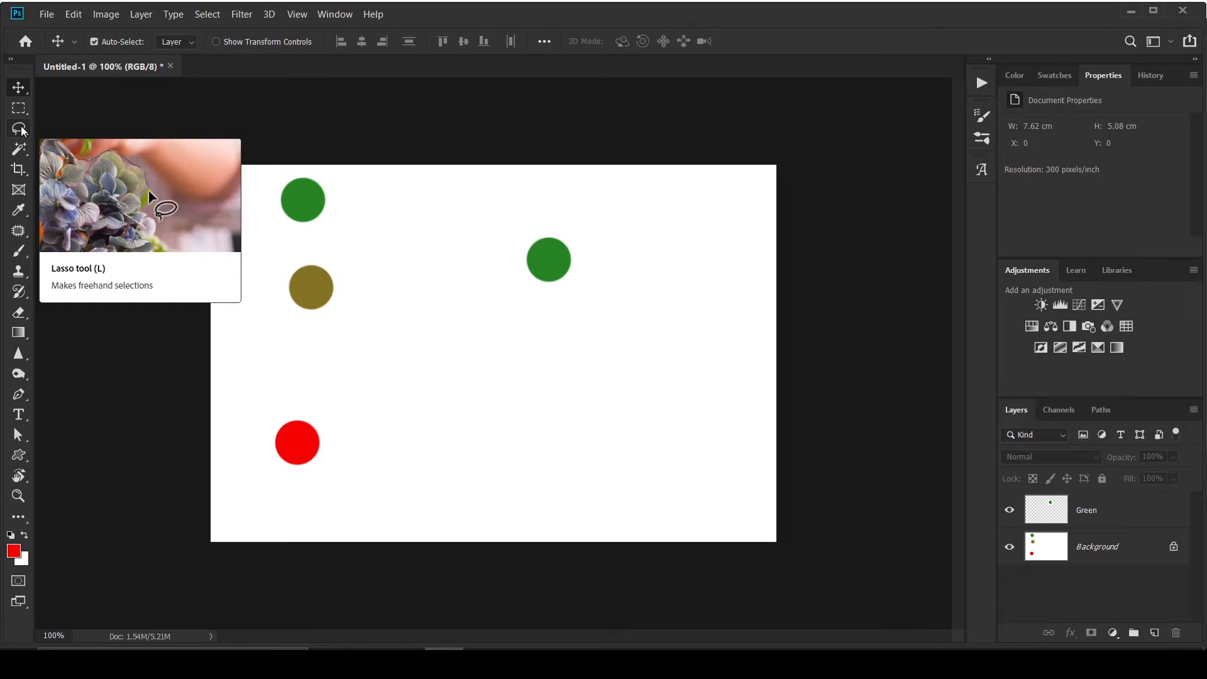
Draw a freehand Lasso selection around the olive circle and copy it from the Background layer onto a new layer.
left_click(19, 129)
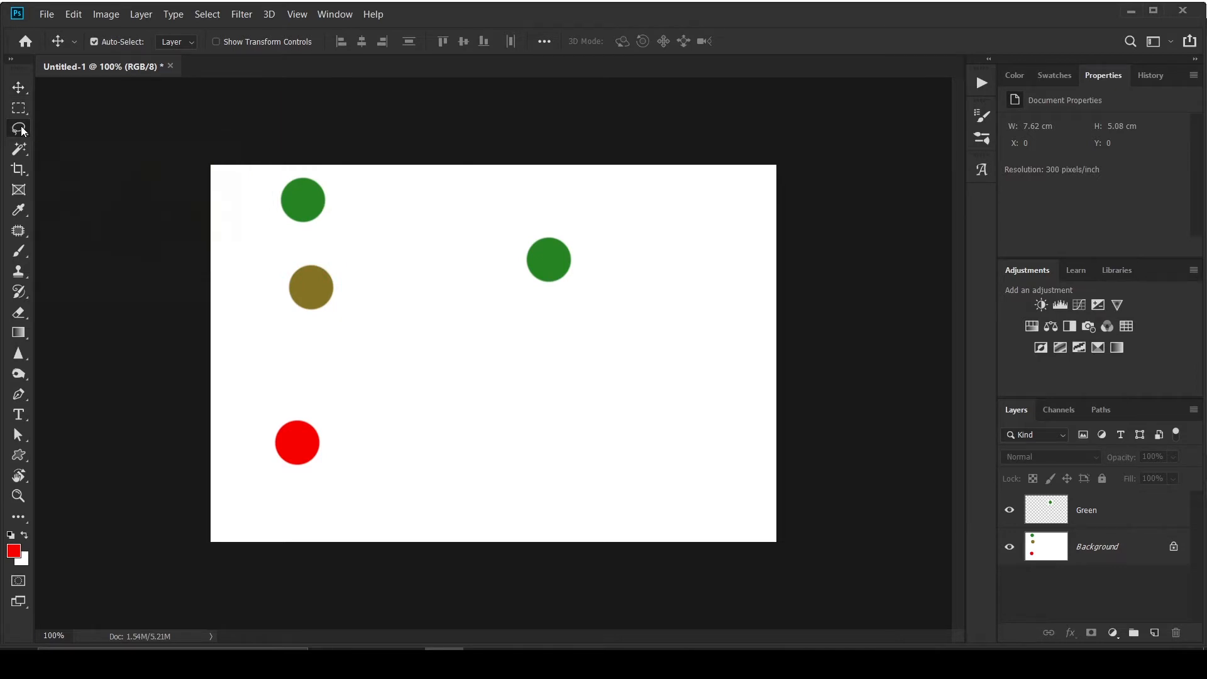
right_click(20, 131)
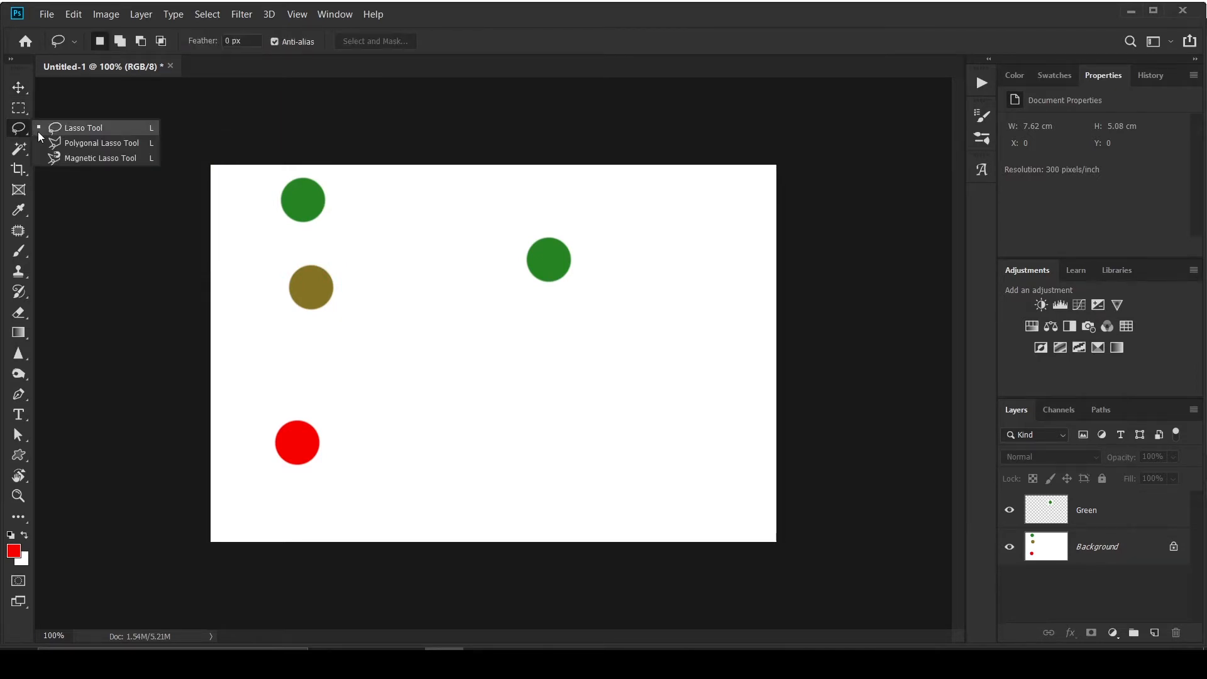
left_click(83, 134)
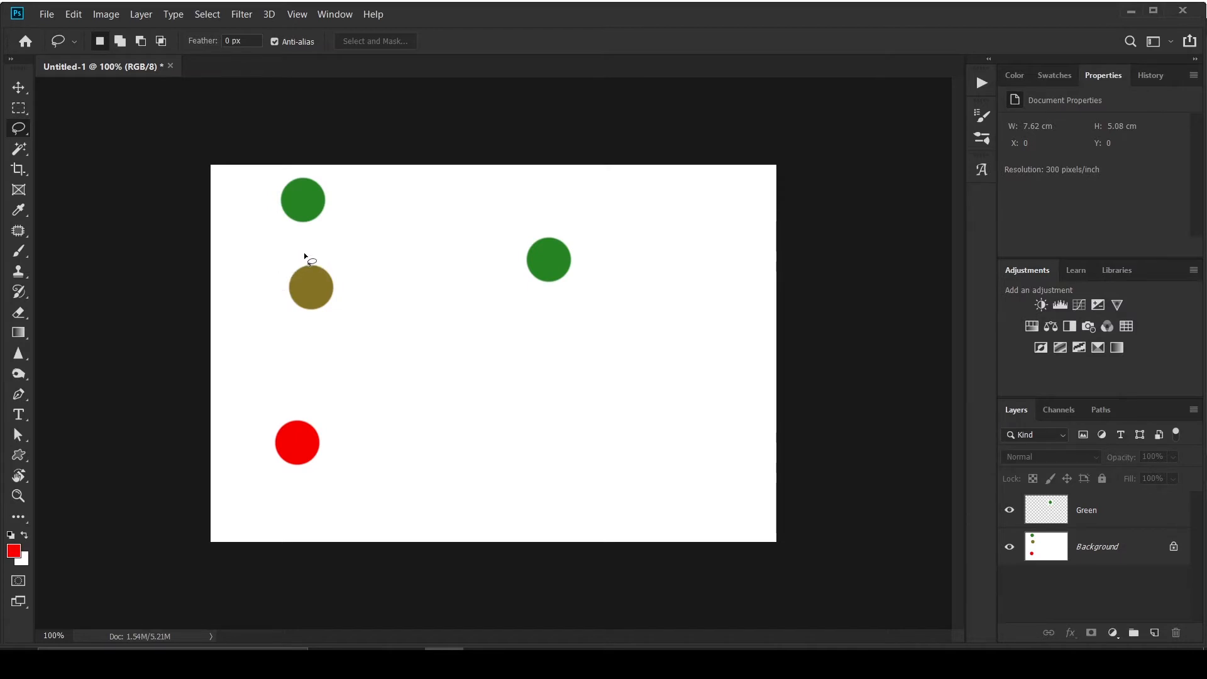
mouse_move(304, 251)
left_mouse_down()
mouse_move(278, 272)
mouse_move(276, 305)
mouse_move(300, 331)
mouse_move(361, 308)
left_mouse_up()
left_click_drag(295, 249, 296, 250)
left_click(1053, 549)
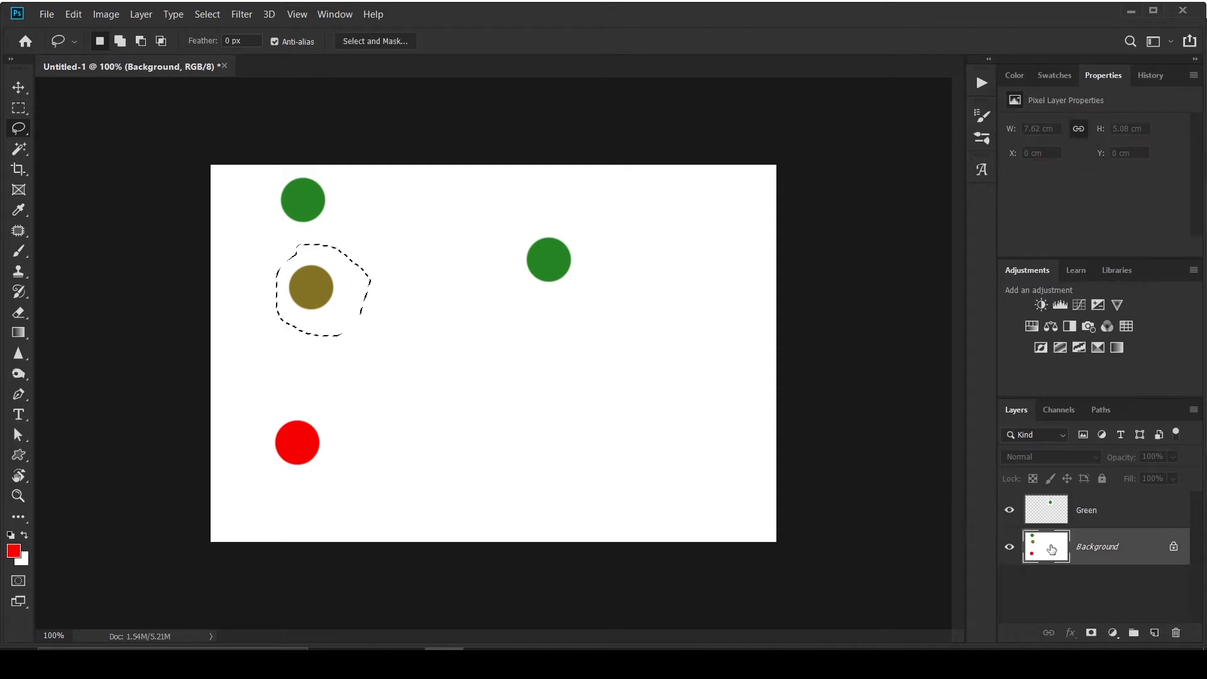
key("ctrl+j")
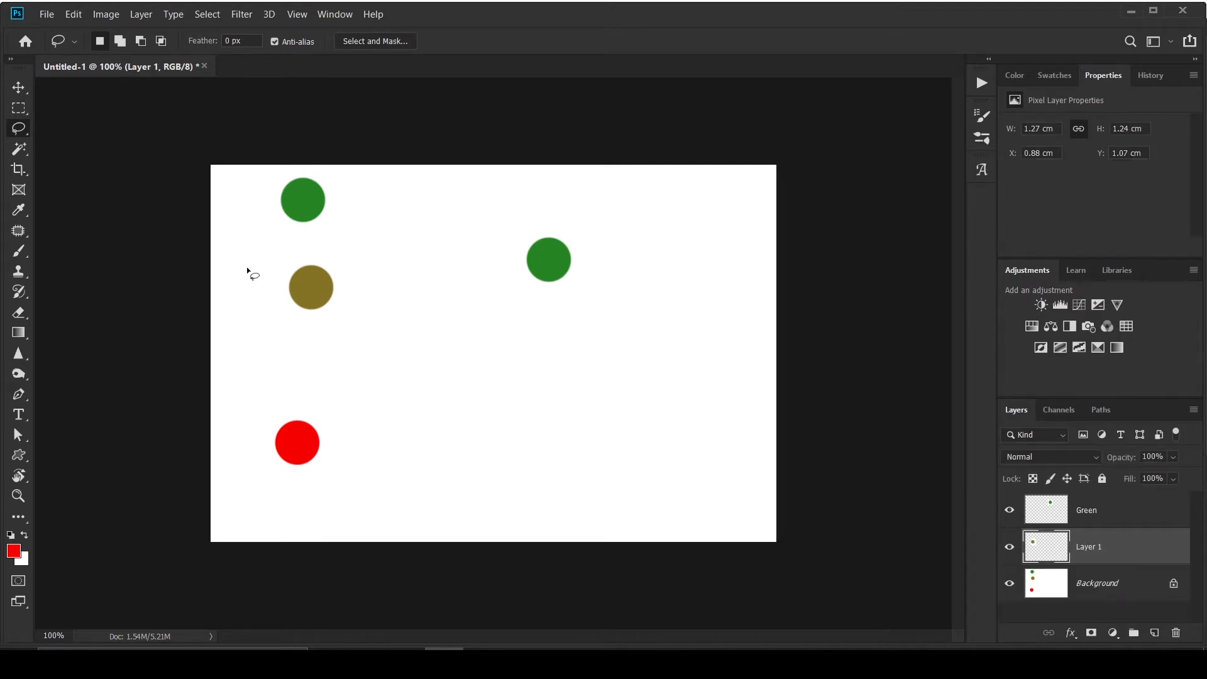
Move the lassoed olive circle's copy away from the original with the Move tool.
left_click(19, 86)
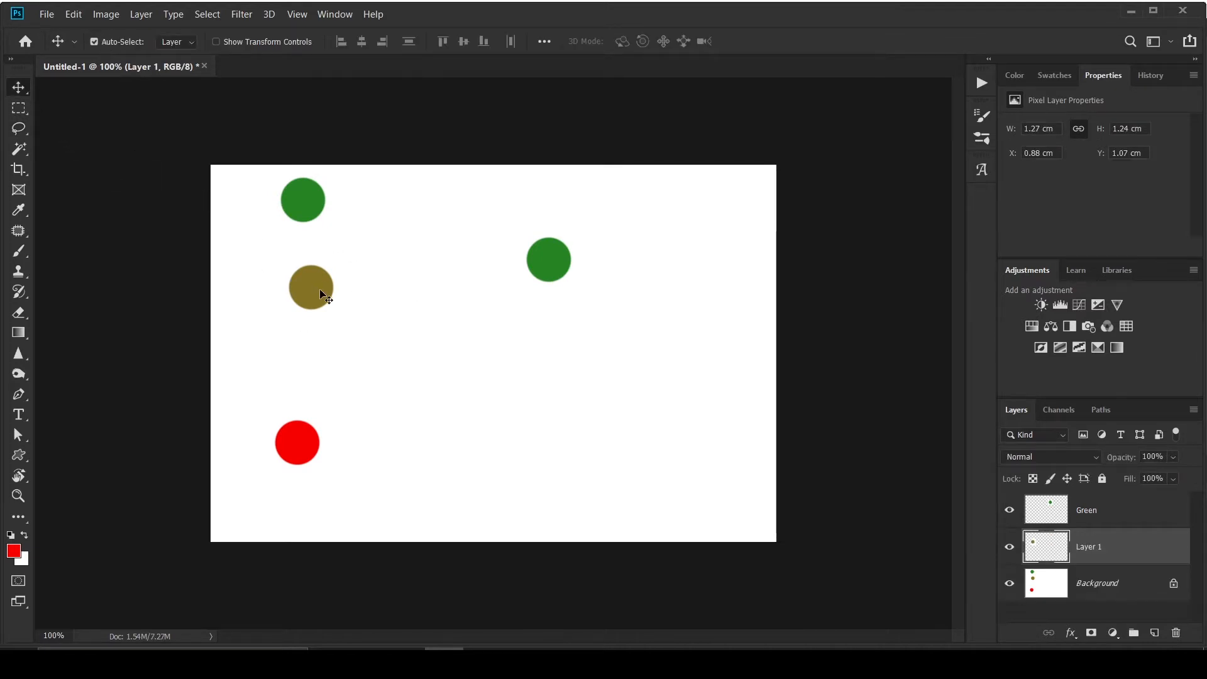
mouse_move(320, 288)
left_mouse_down()
mouse_move(451, 286)
mouse_move(328, 279)
mouse_move(350, 285)
mouse_move(334, 318)
mouse_move(296, 327)
mouse_move(286, 313)
left_mouse_up()
key("ctrl+space")
Undo the olive copy's move and the layer copy, back to the Lasso selection.
key("ctrl+z")
key("ctrl+z")
key("ctrl+z")
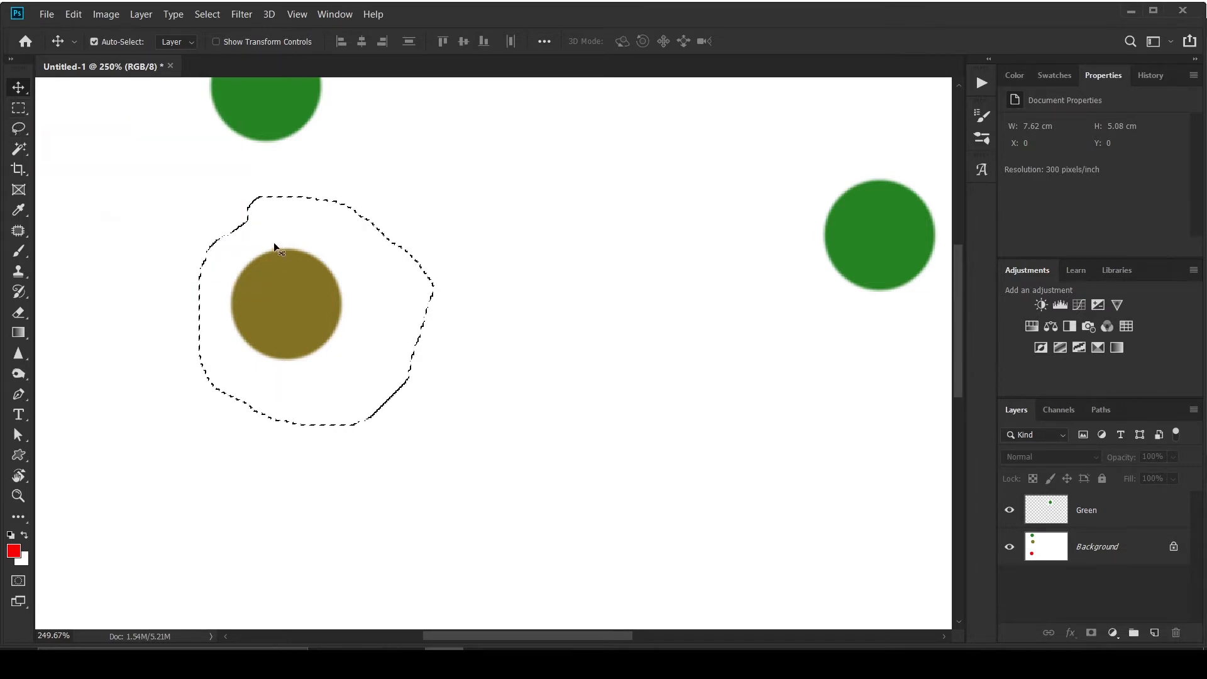
Select the olive circle on the Background layer with a fitted Elliptical Marquee and copy it onto a new layer.
left_click(21, 105)
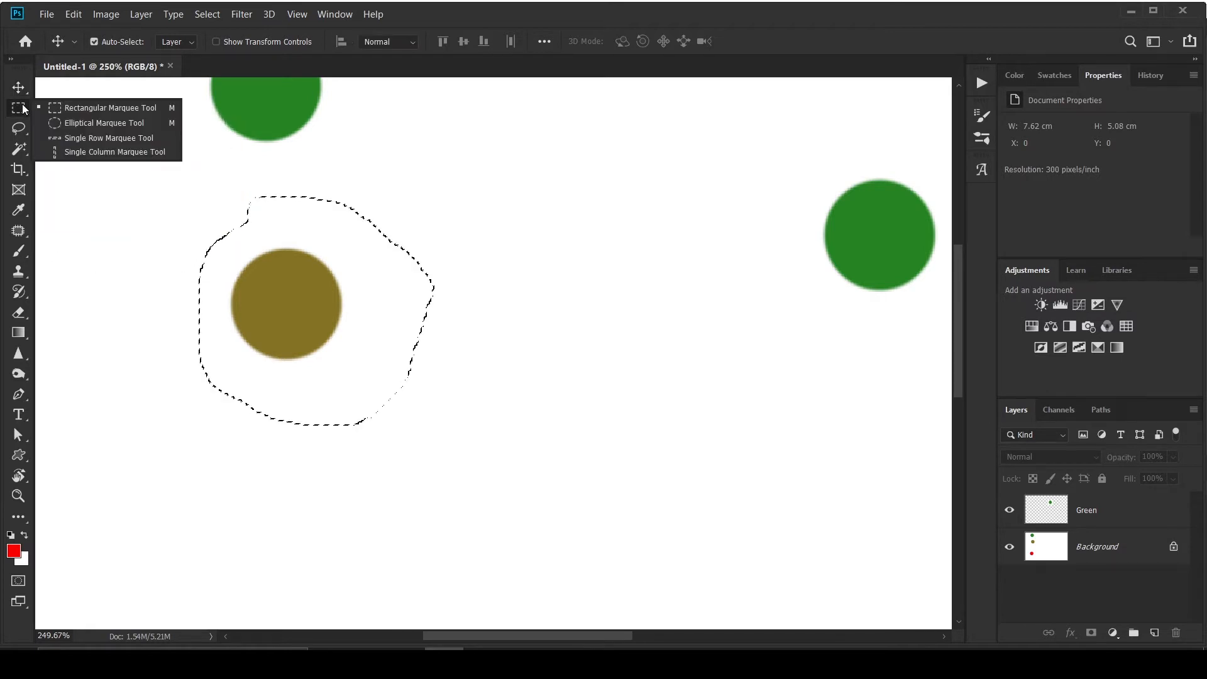
left_click(84, 122)
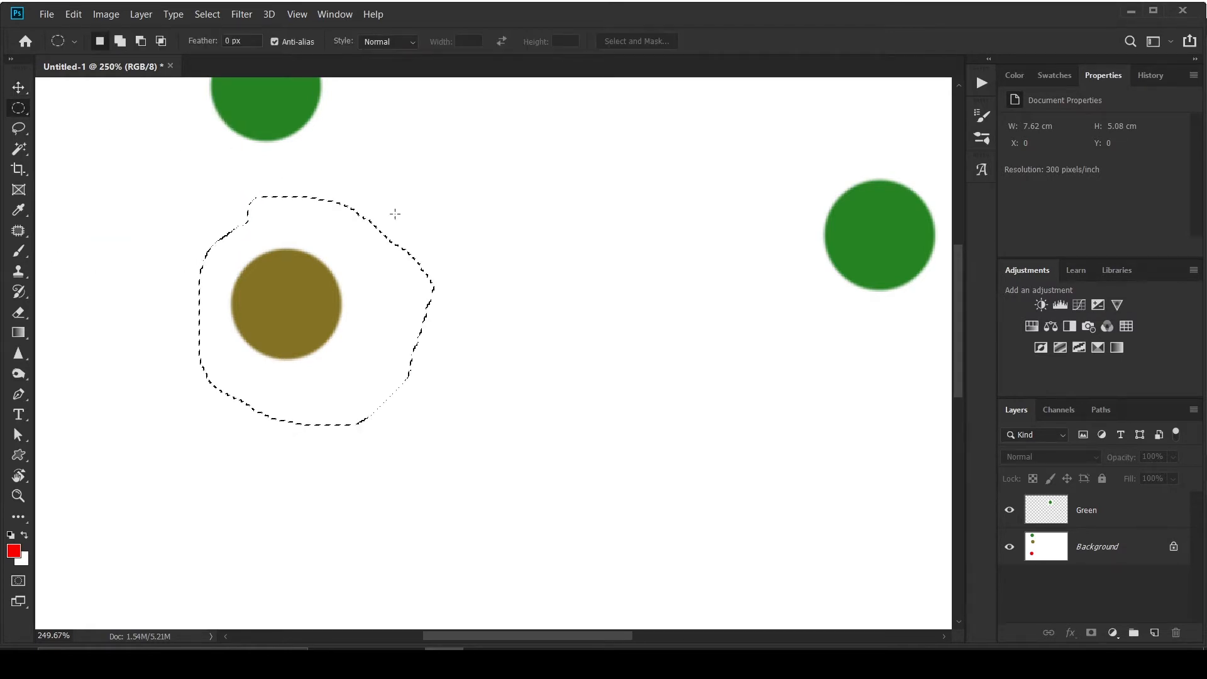
left_click(1108, 547)
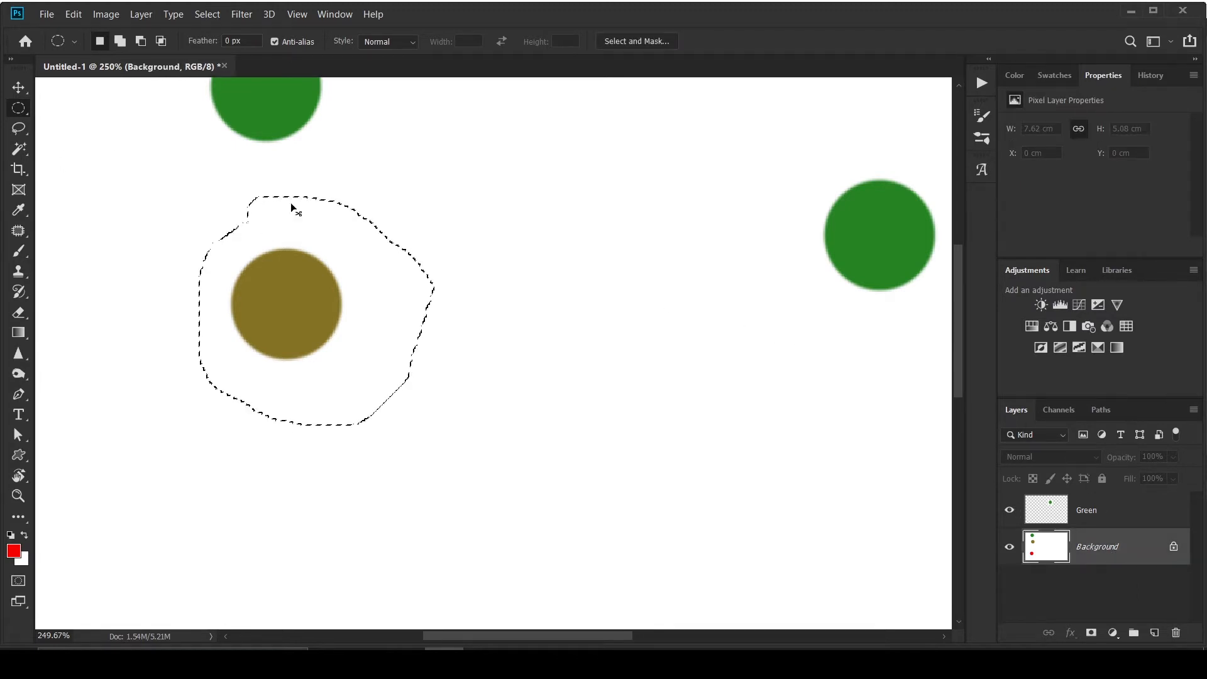
left_click(262, 228)
left_click_drag(243, 258, 351, 363)
left_click_drag(300, 318, 285, 315)
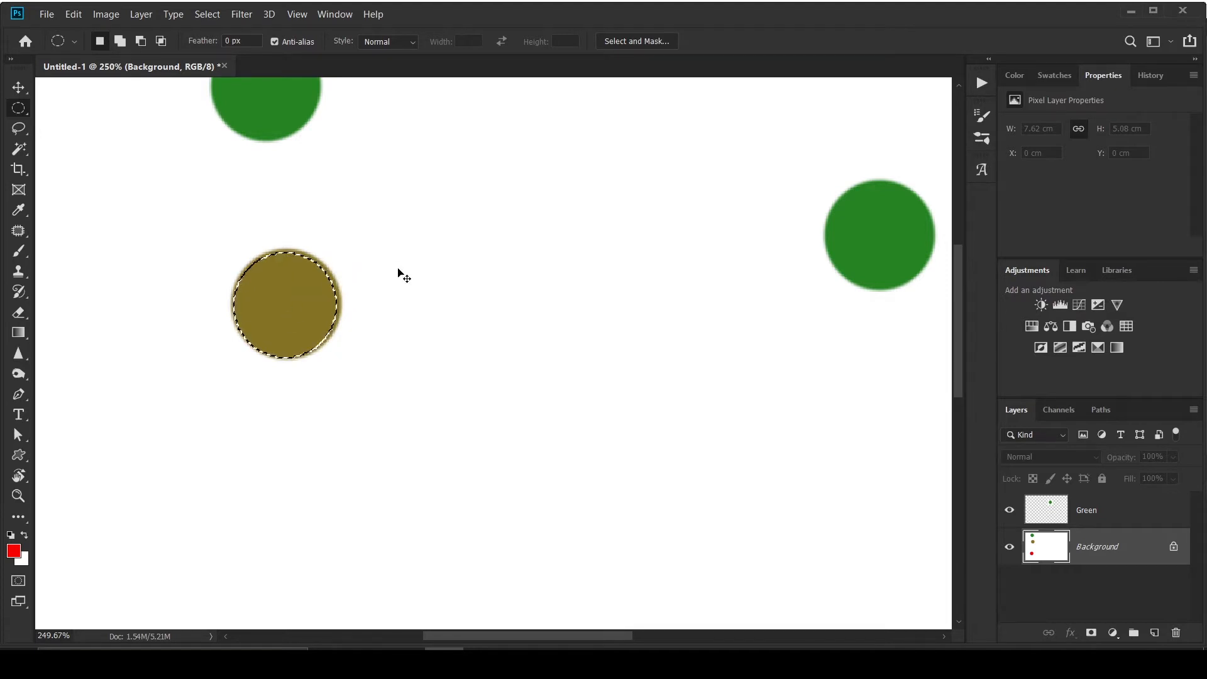
key("ctrl+j")
Move the copied olive circle beside the original, to about X 1.9 cm, Y 1.4 cm.
key("v")
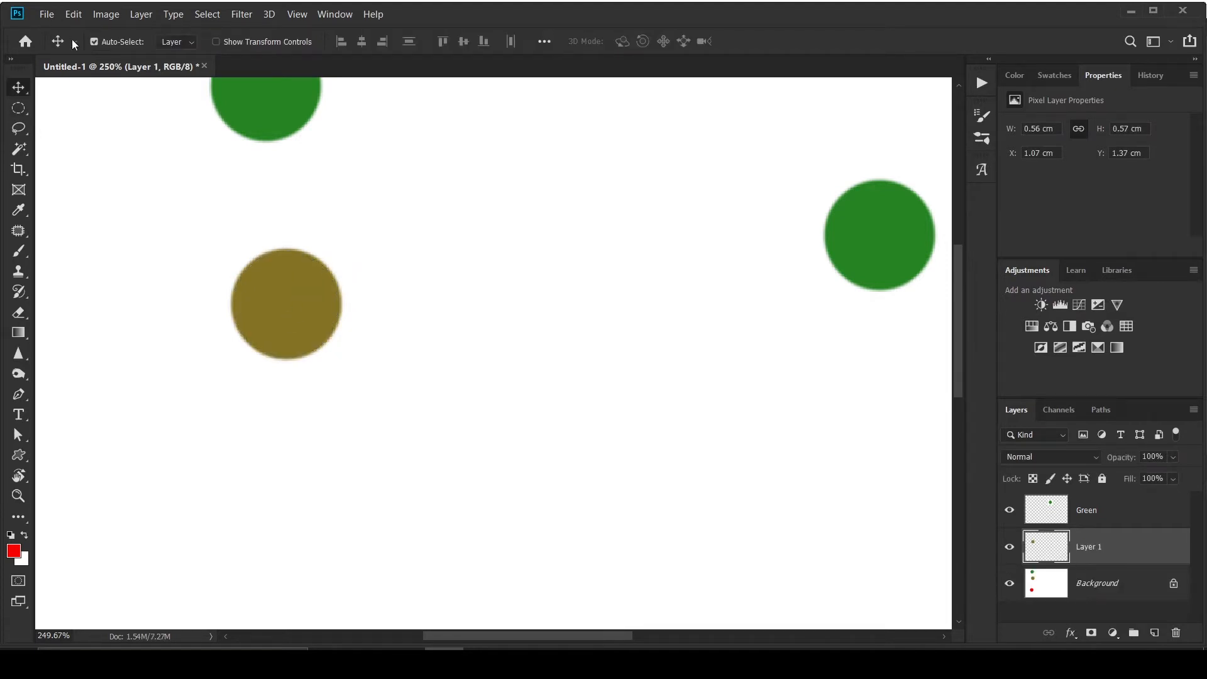
left_click_drag(314, 303, 443, 302)
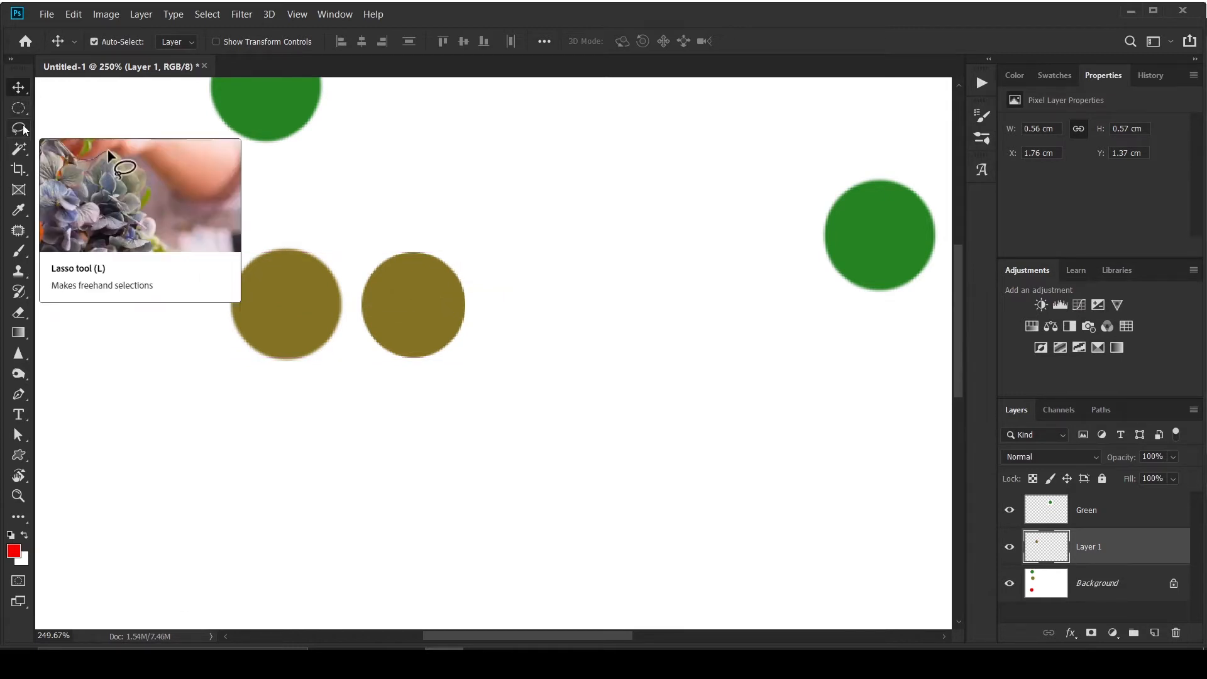
left_click_drag(415, 306, 444, 306)
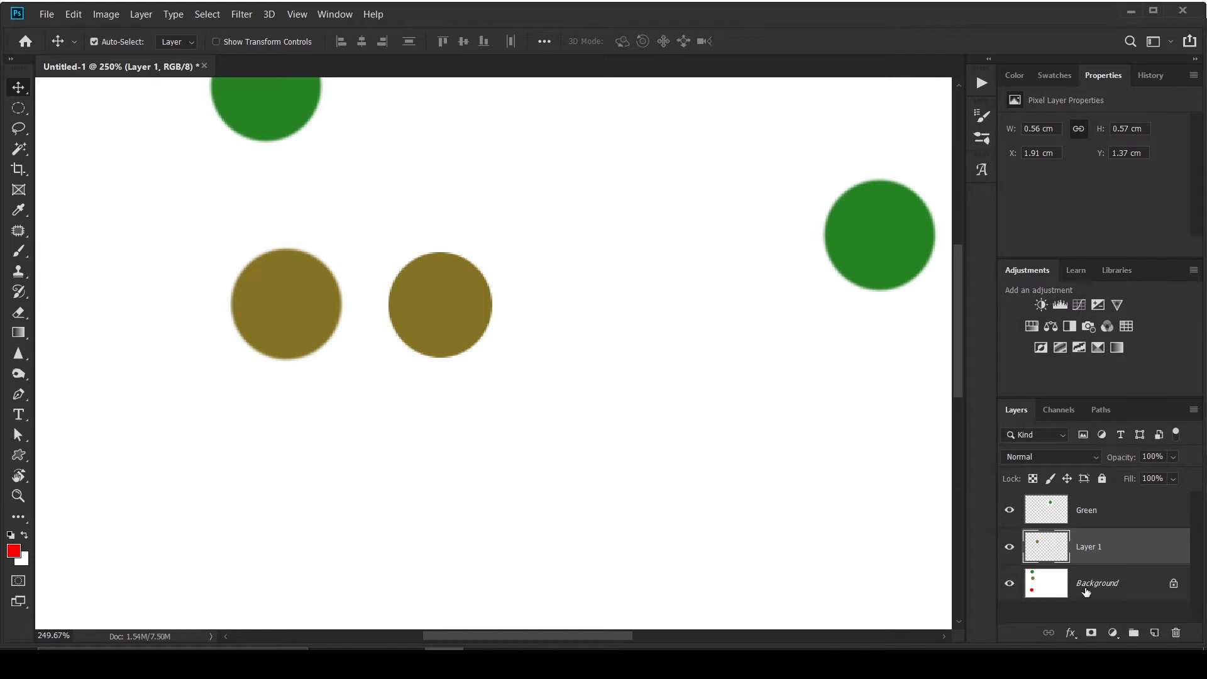
With the Background layer active, outline a rectangle with the Polygonal Lasso in the empty area between the olive copy and the green copy.
left_click(1086, 588)
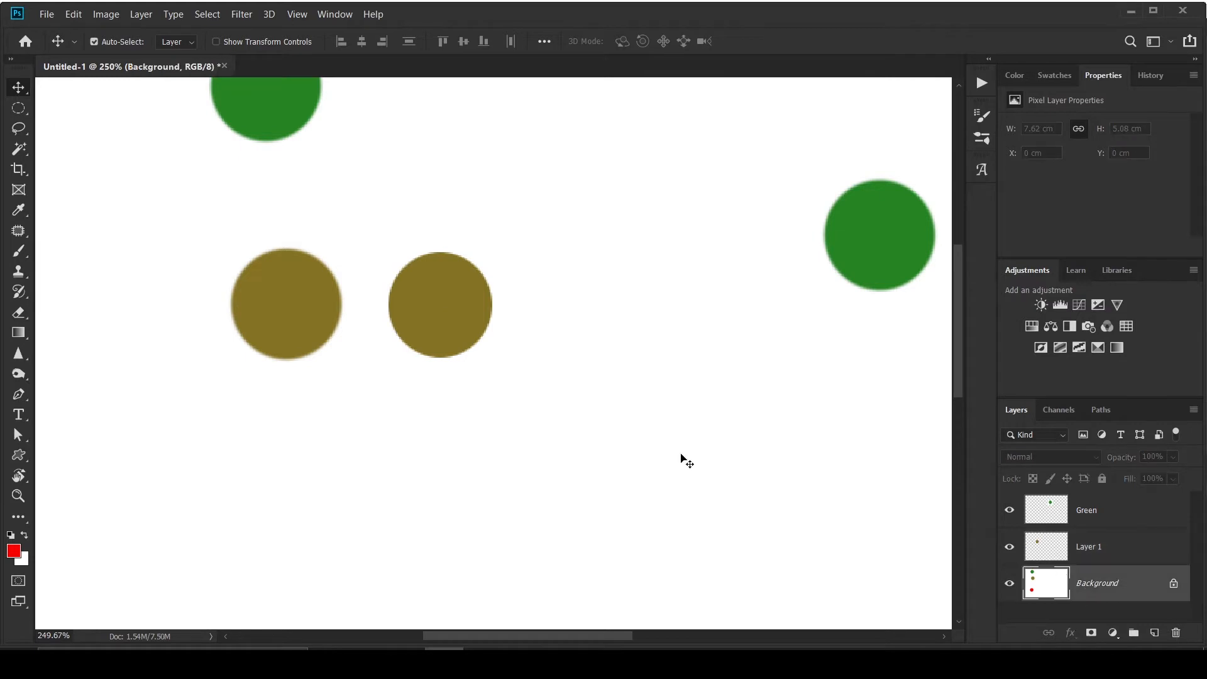
left_click(20, 129)
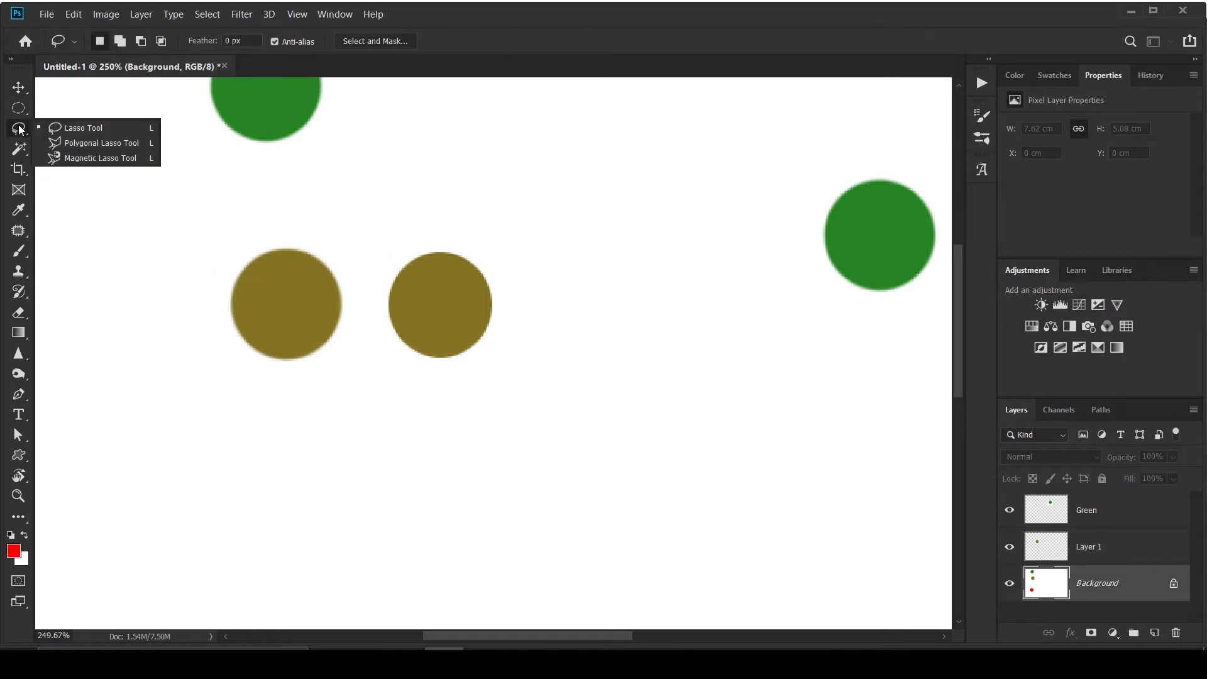
left_click(65, 144)
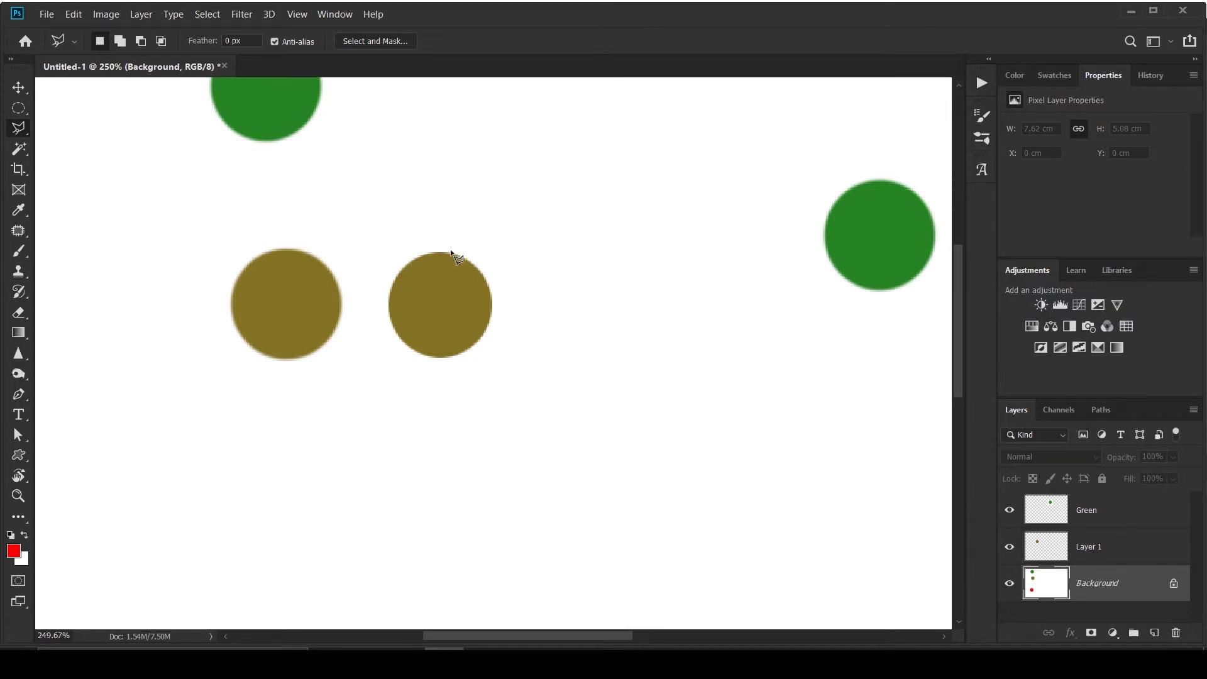
left_click(511, 148)
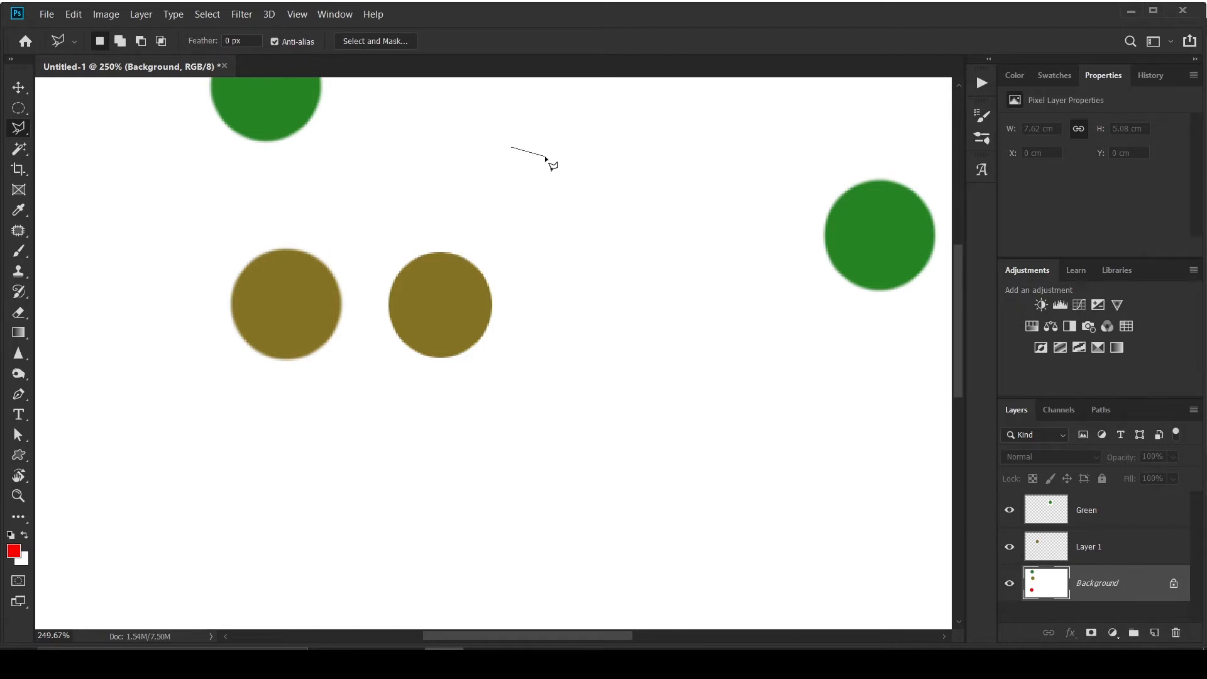
left_click(649, 148)
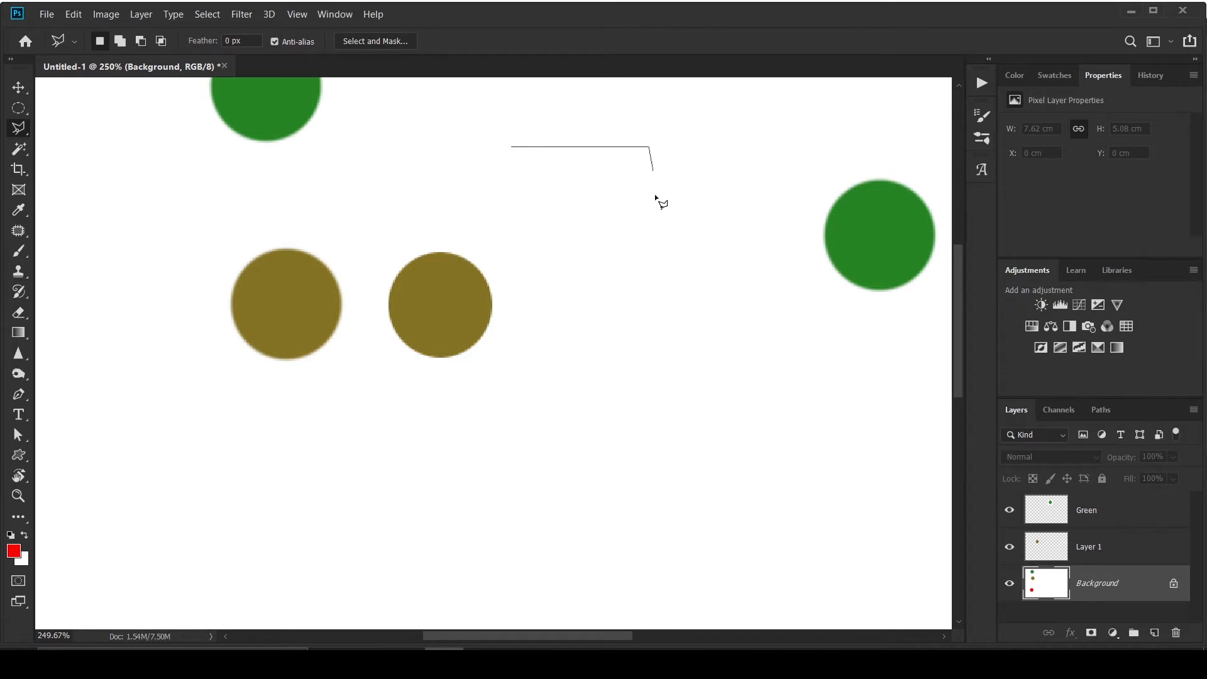
left_click(647, 239)
left_click(516, 242)
left_click(513, 151)
Trace a Polygonal Lasso selection around the edge of the copied olive circle.
left_click(466, 259)
double_click(498, 302)
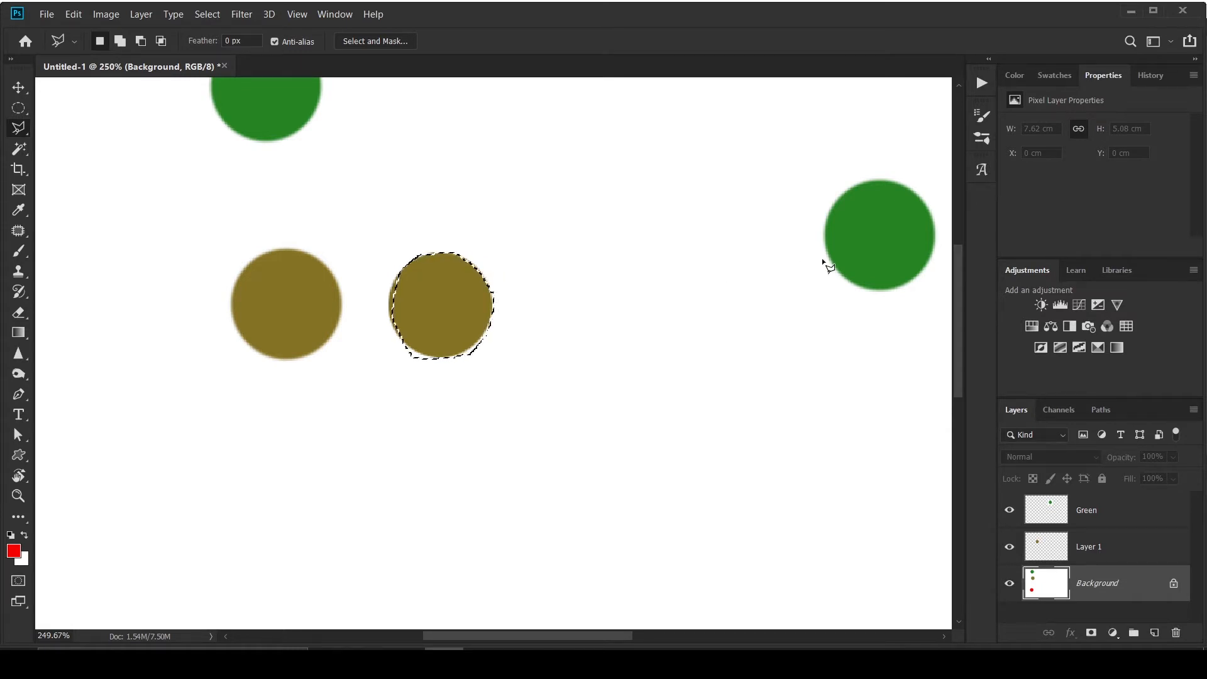
Fit the whole canvas in view, switch to the Elliptical Marquee tool and clear the selection around the olive copy.
key("ctrl+0")
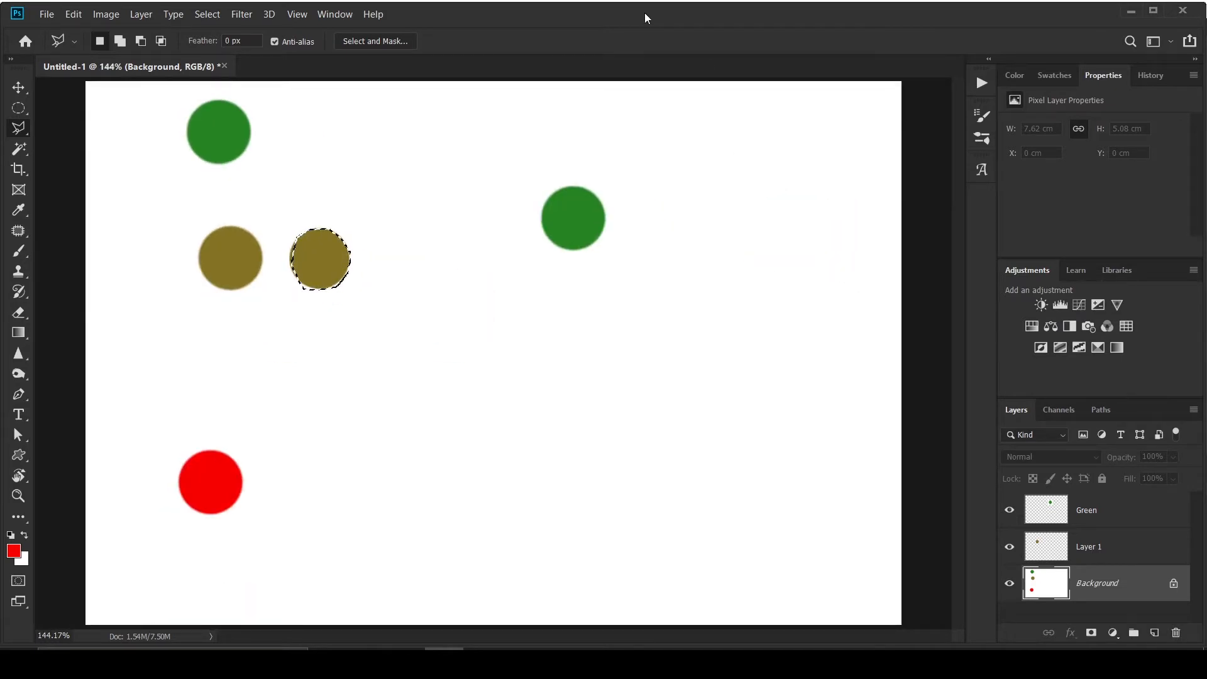
left_click(21, 104)
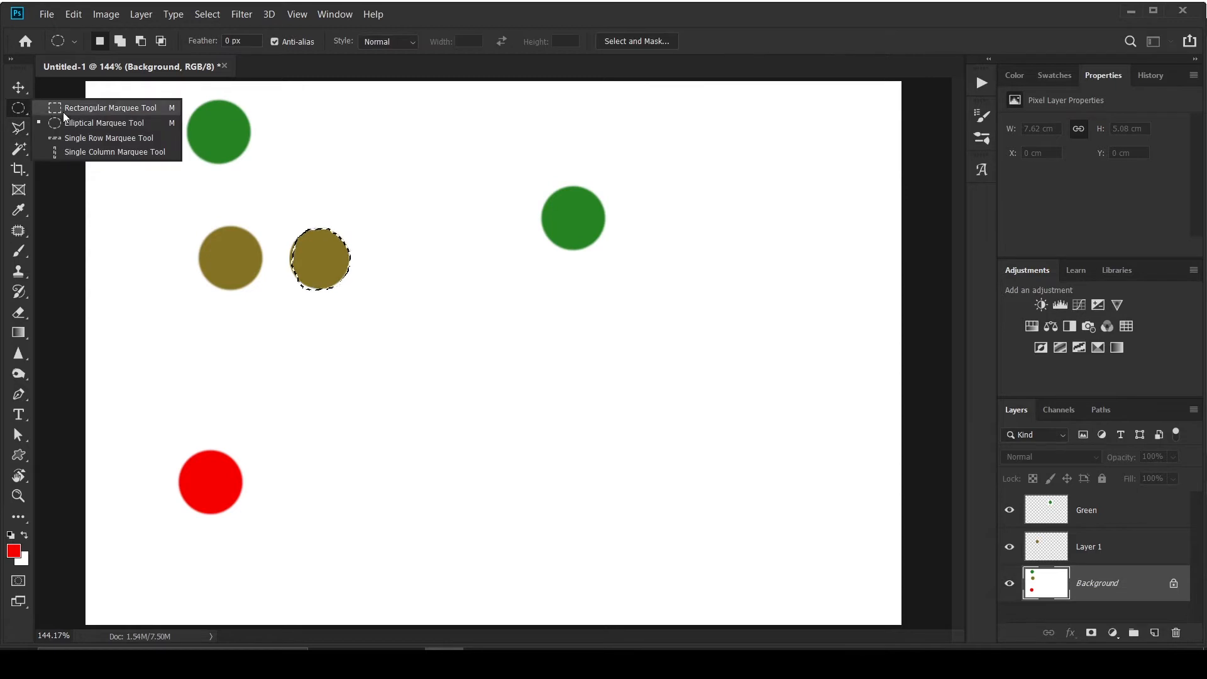
left_click(65, 195)
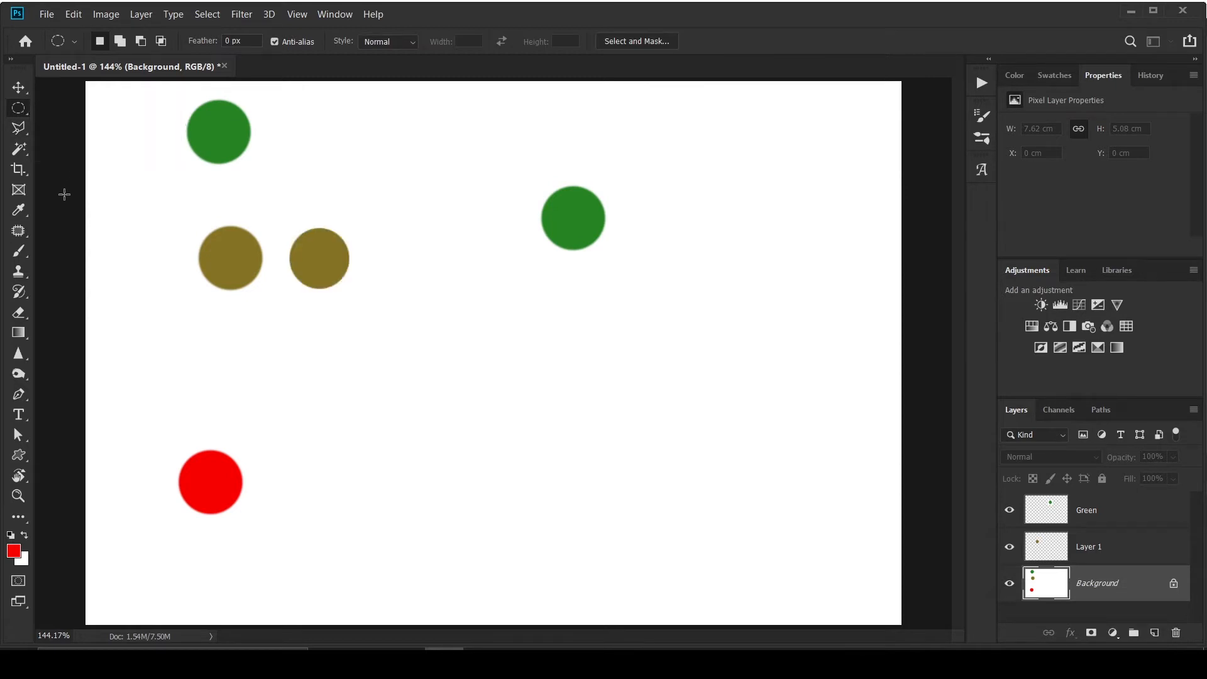
Trace a Magnetic Lasso selection around the edge of the red circle and fit the whole canvas in view.
key("ctrl+space")
left_click_drag(283, 246, 367, 269)
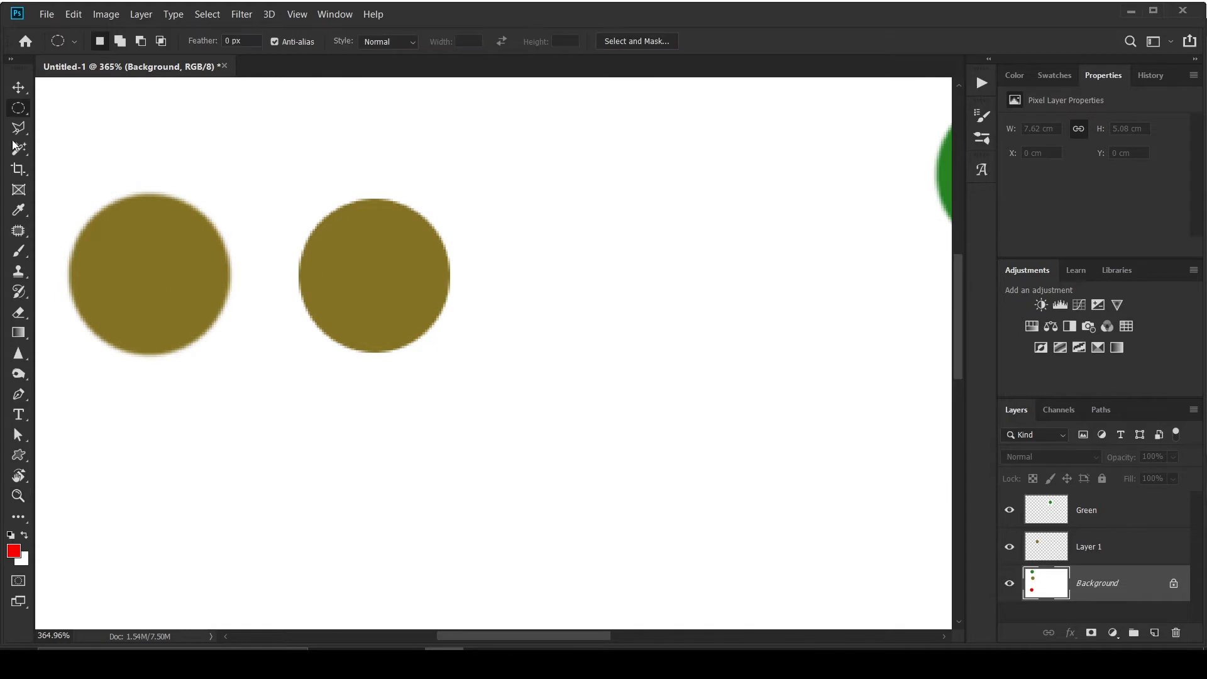
scroll(253, 232, "down", 2)
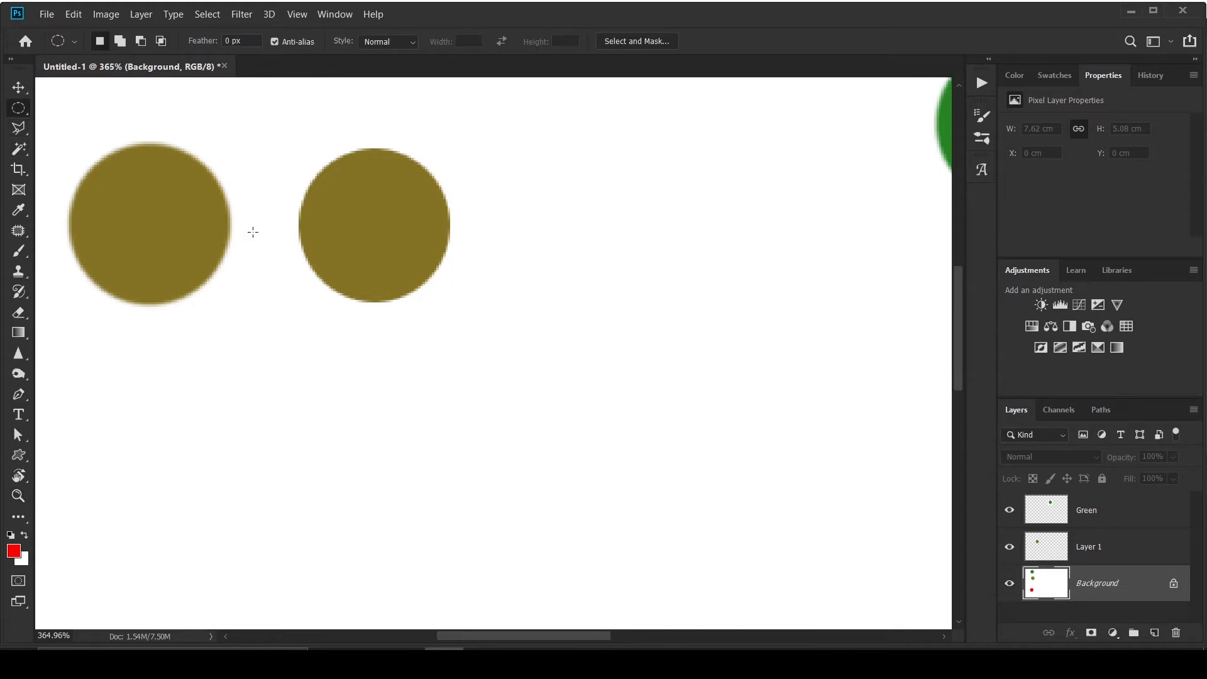
key("space")
left_click_drag(332, 488, 598, 118)
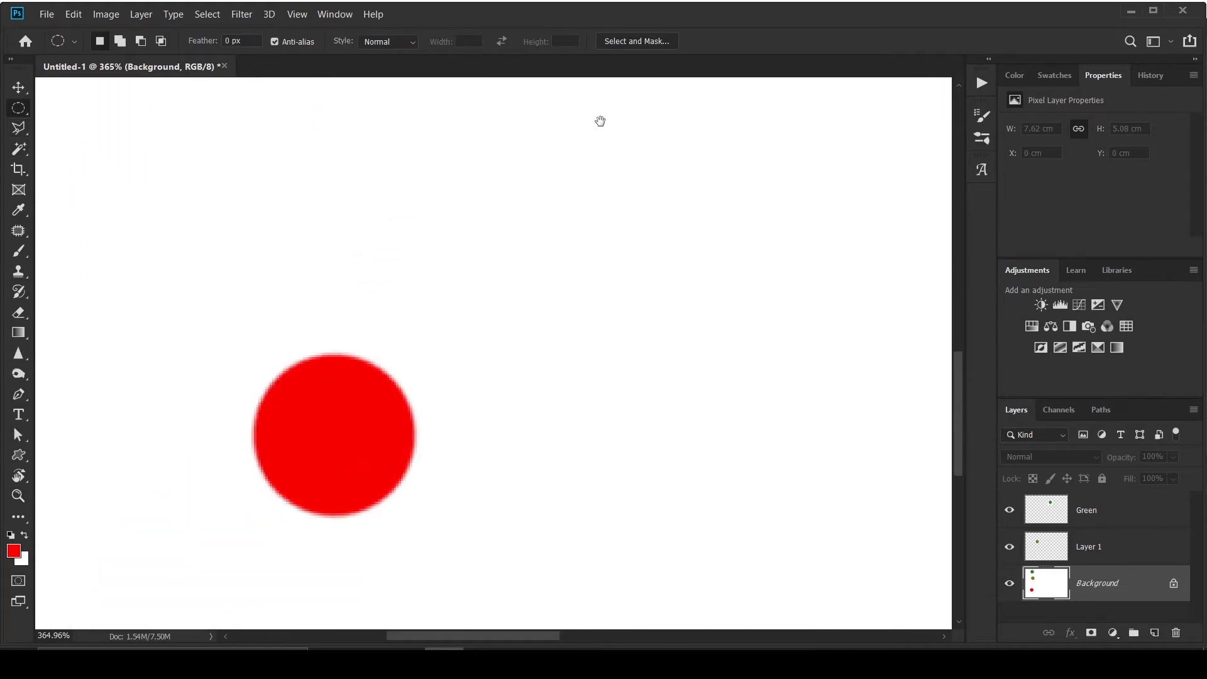
left_click(24, 122)
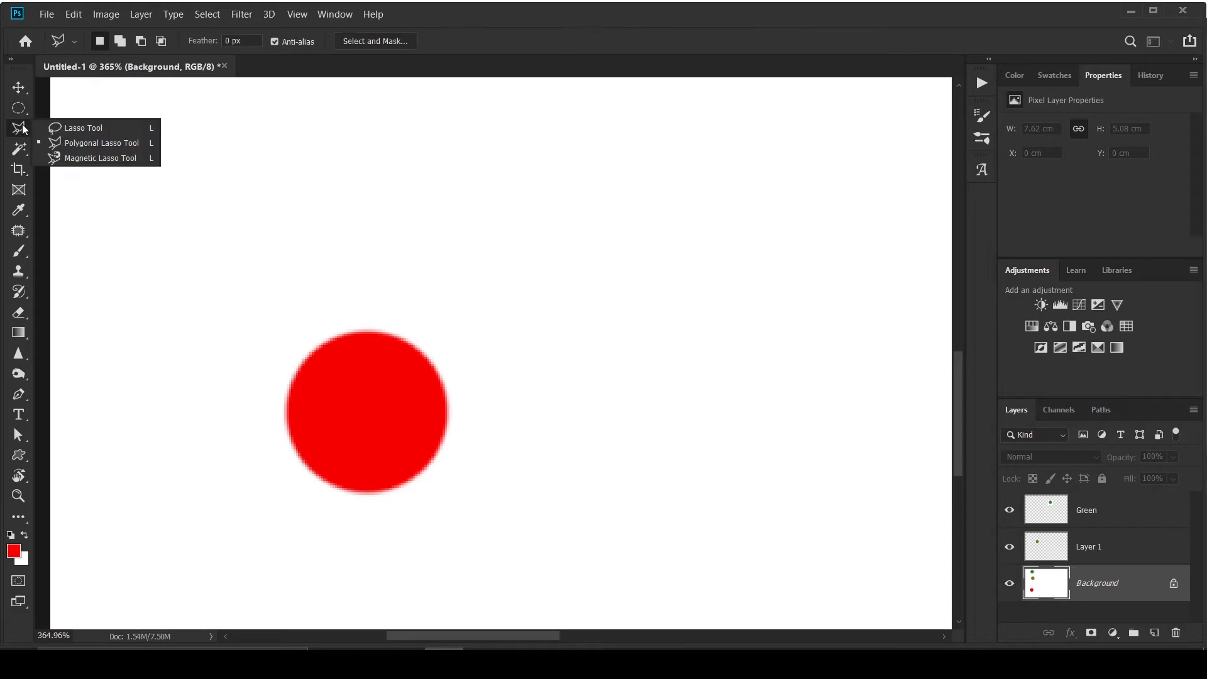
left_click(61, 158)
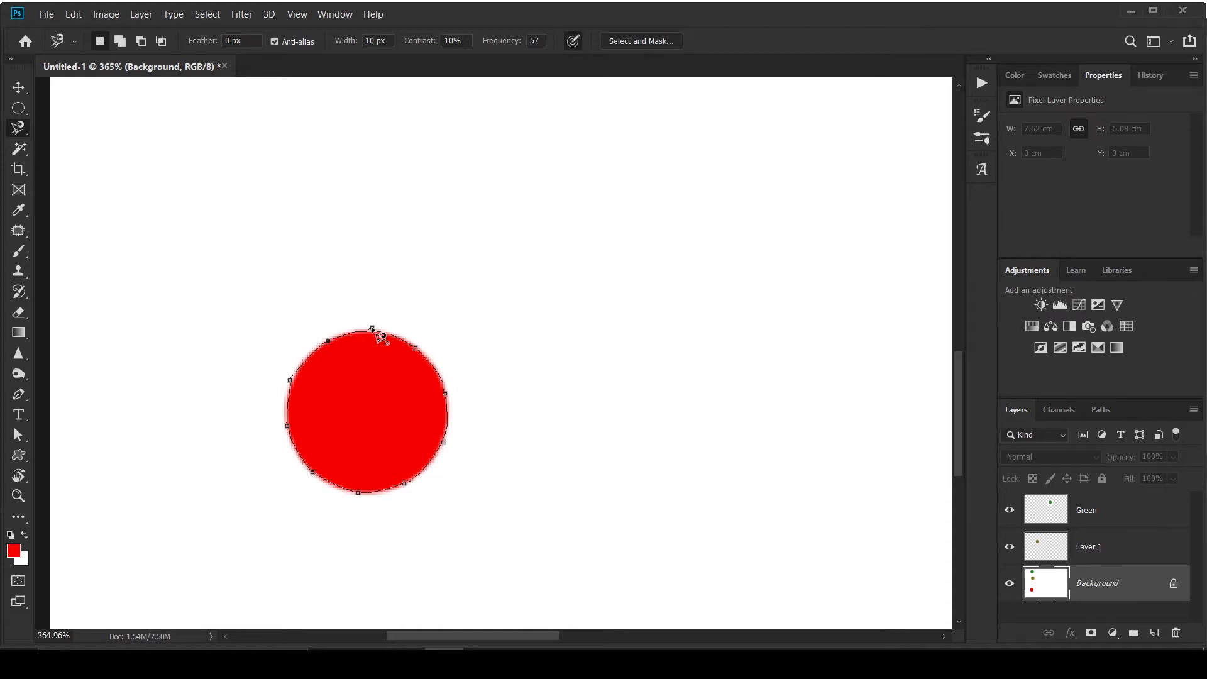
left_click(372, 328)
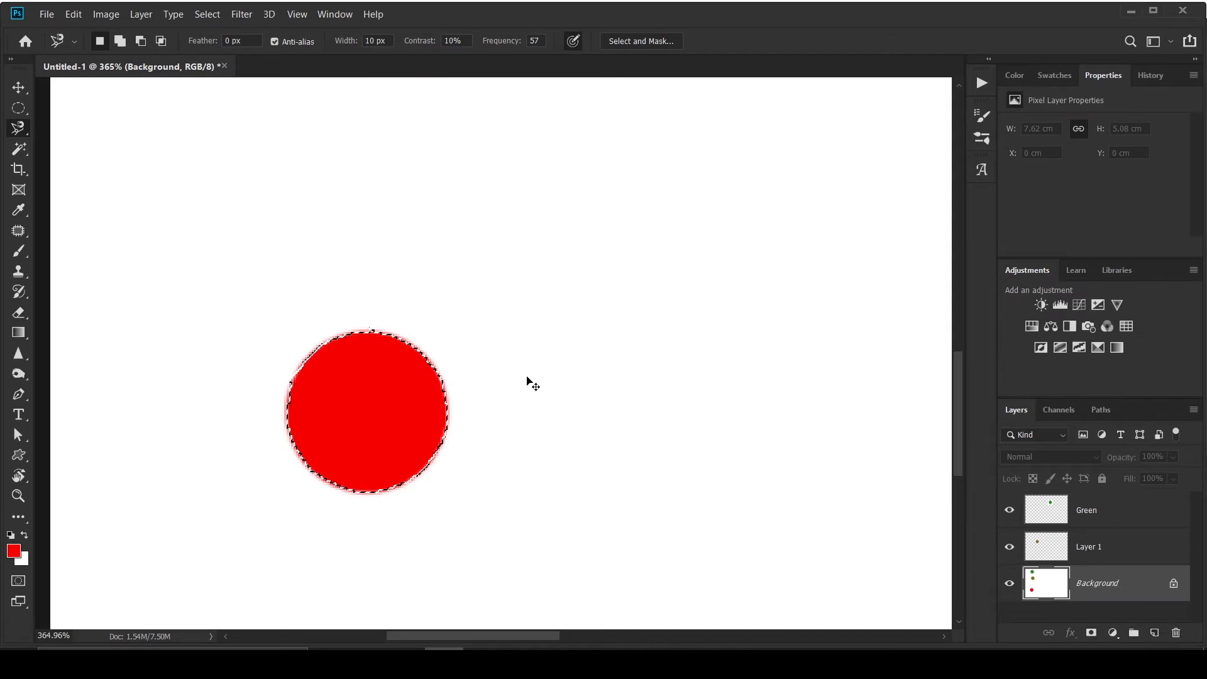
key("ctrl+0")
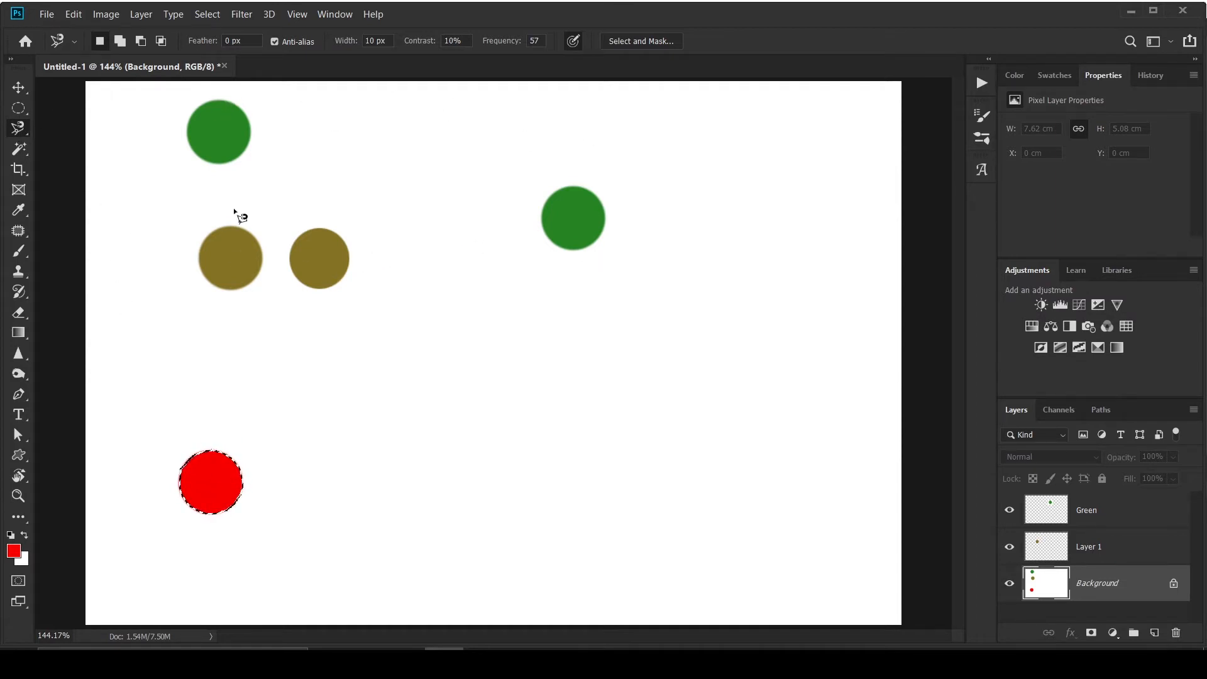
Switch to the Magic Wand, clear the red circle's selection and set the sample size to 3 by 3 Average.
left_click(28, 149)
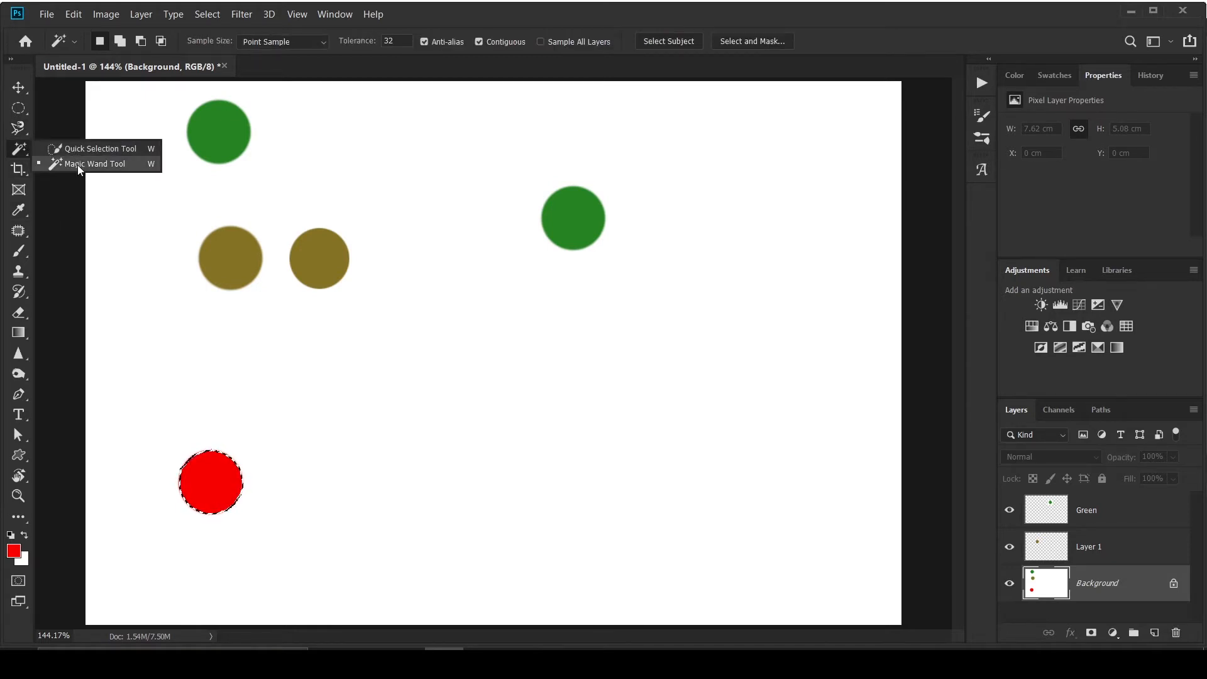
left_click(77, 165)
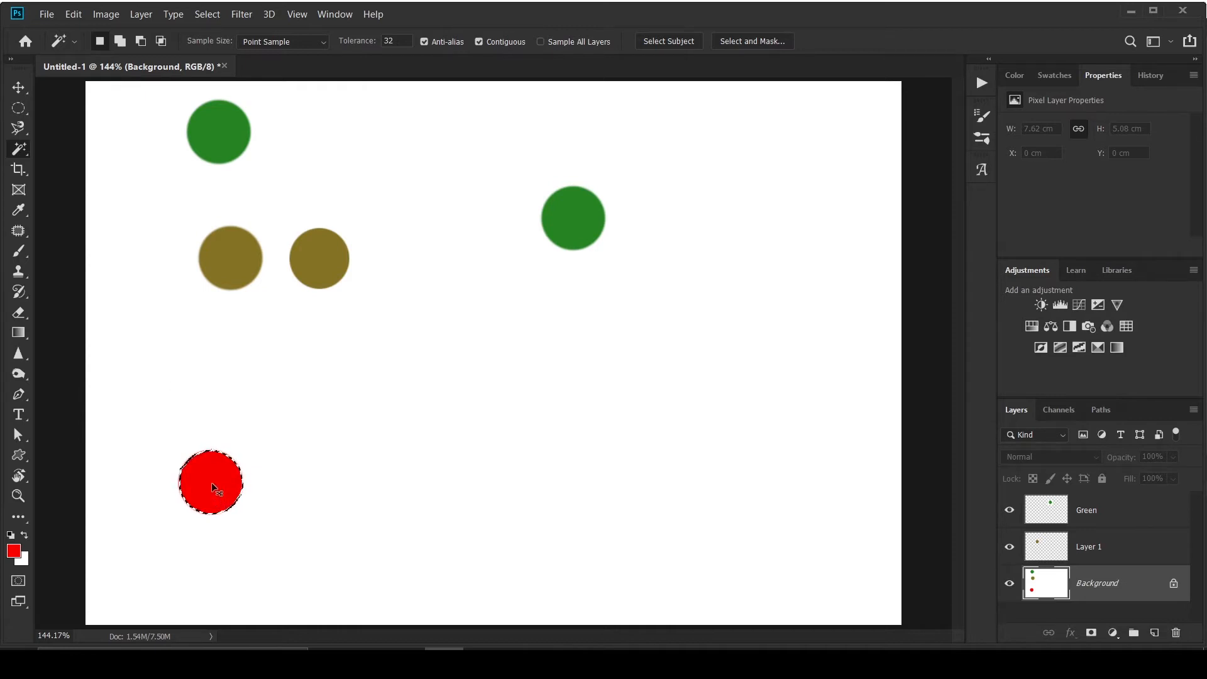
key("ctrl+d")
left_click(266, 42)
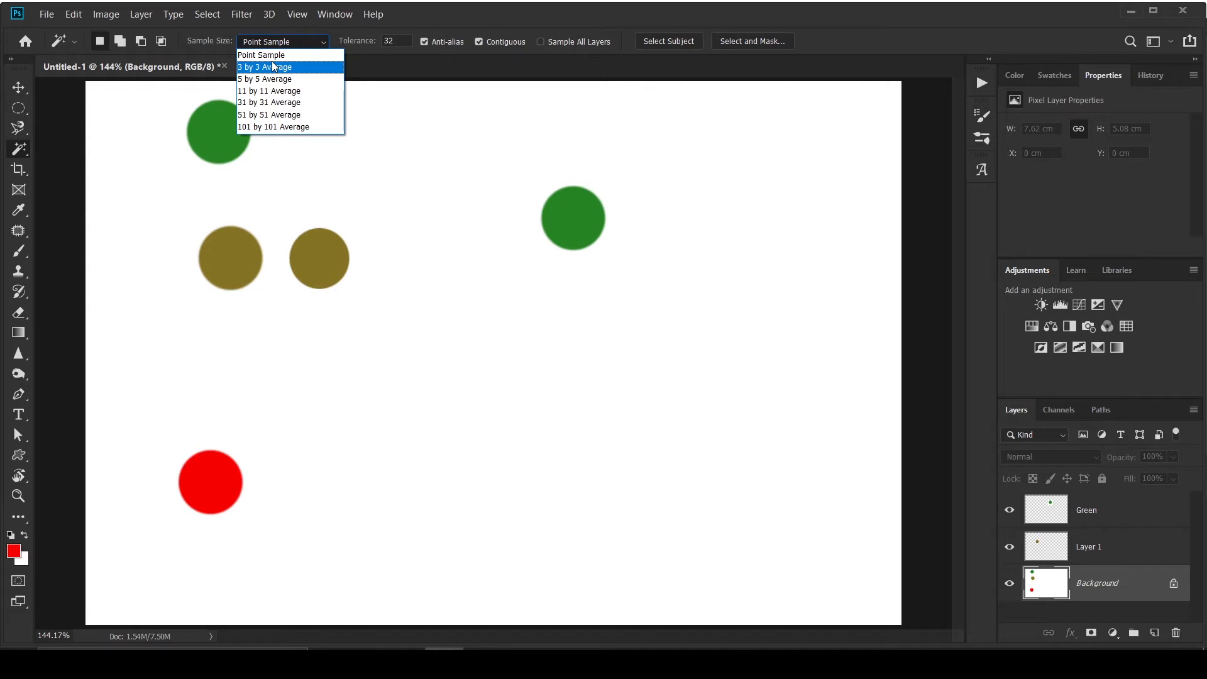
left_click(275, 66)
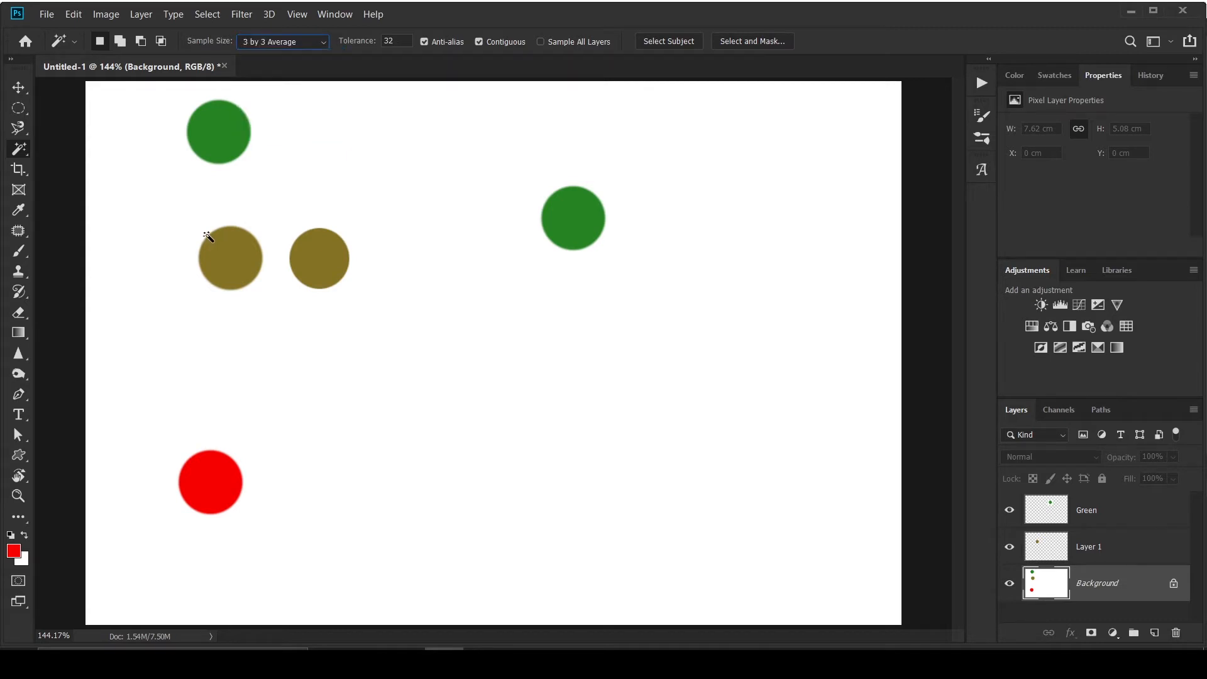
Select the original olive circle by sampling its edge pixels with the Magic Wand, using a 3 by 3 Average sample.
left_click(18, 497)
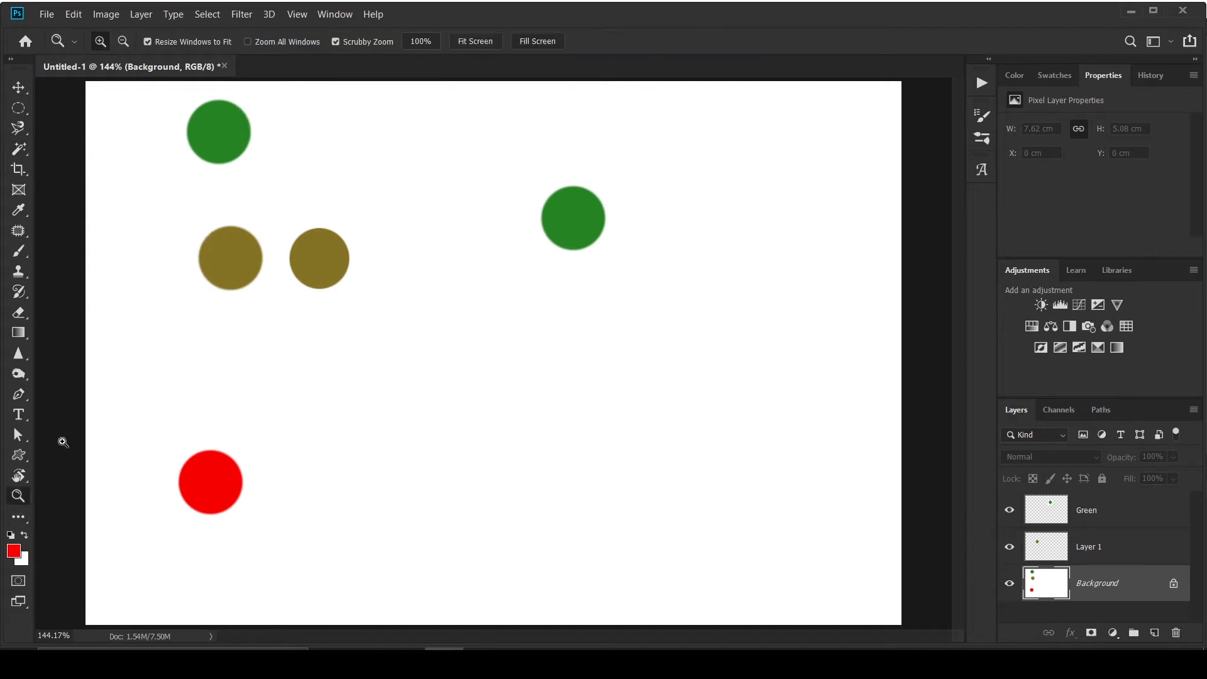
left_click_drag(205, 250, 348, 310)
left_click_drag(251, 256, 369, 326)
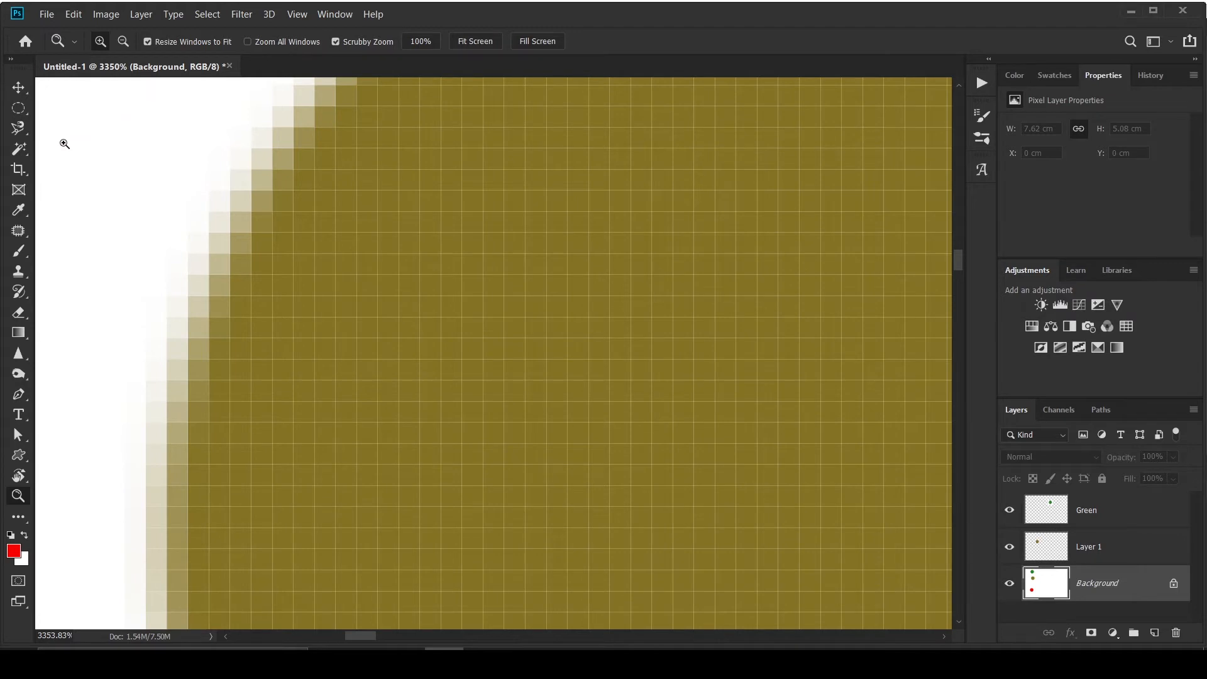
left_click(19, 149)
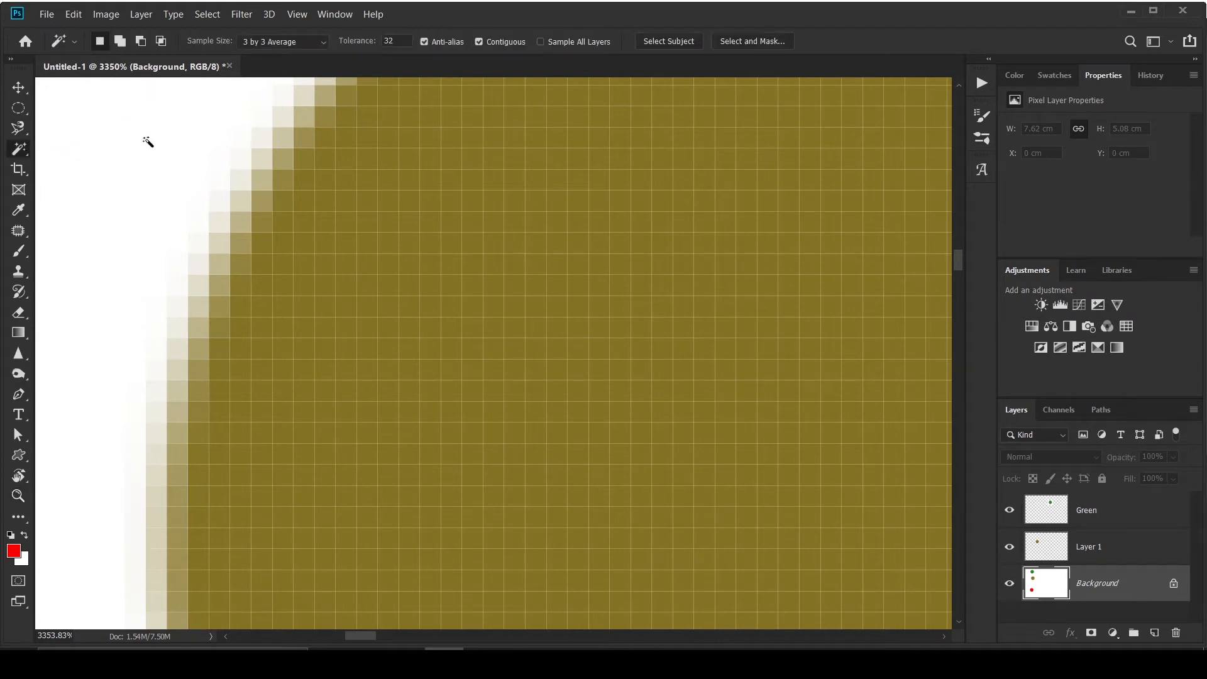
left_click(281, 41)
left_click(277, 51)
left_click(298, 48)
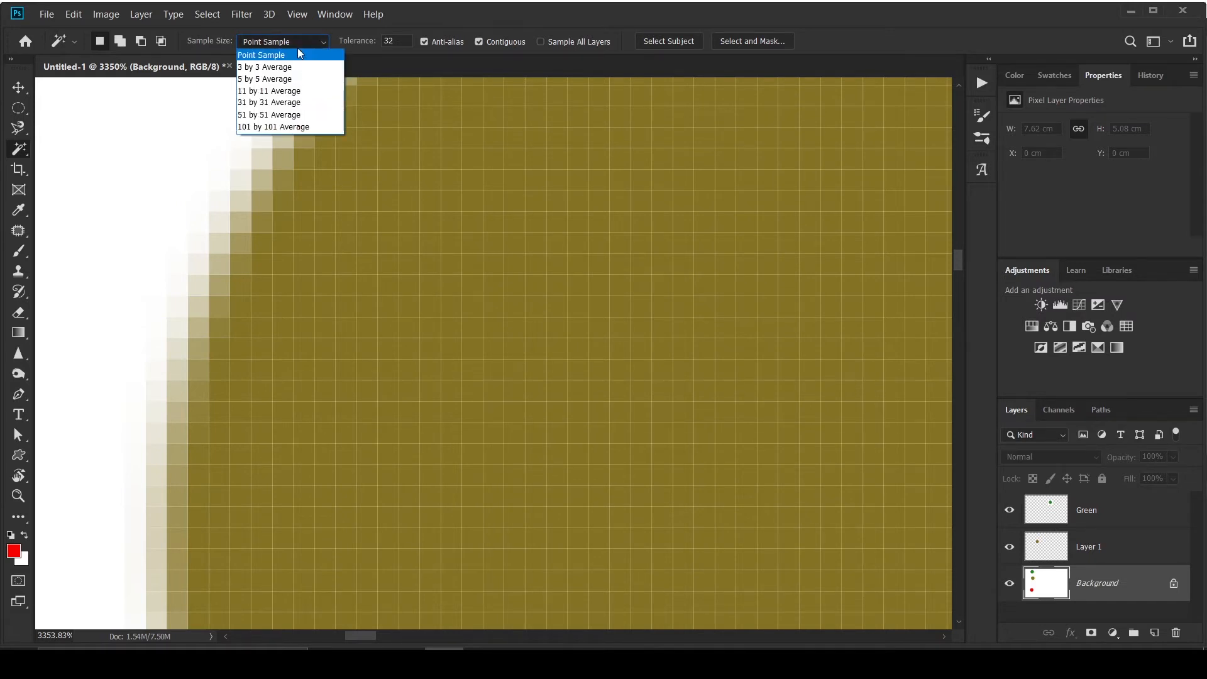
left_click(299, 67)
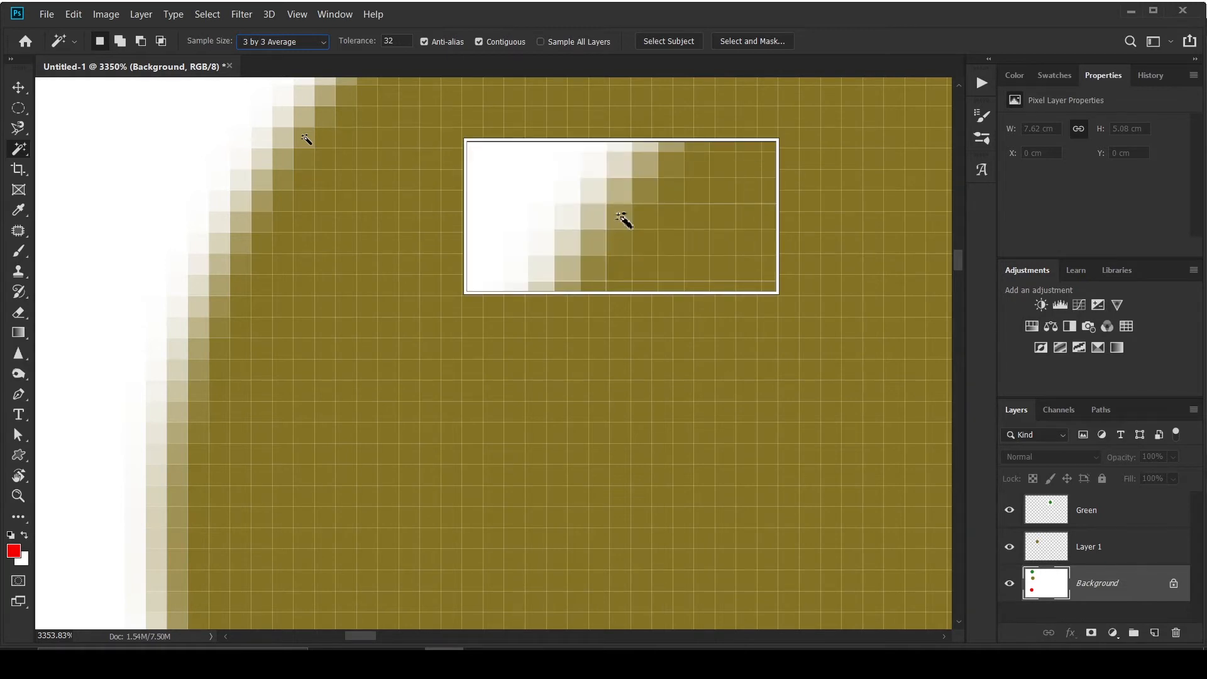
left_click(306, 139)
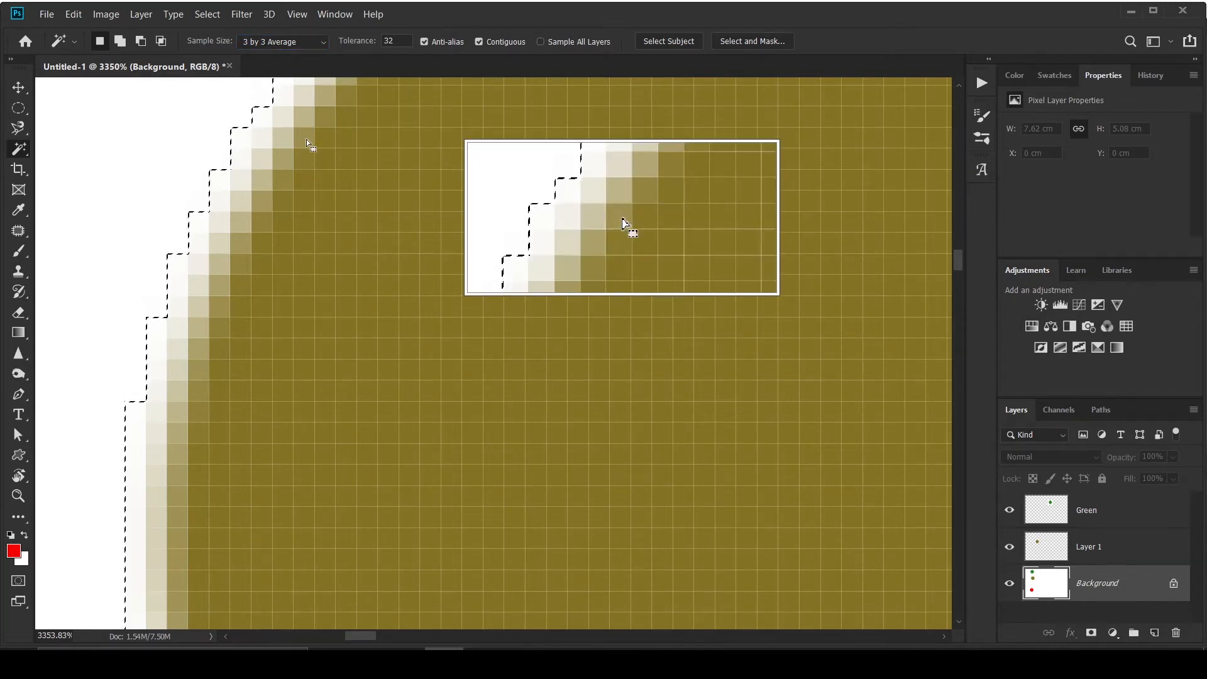
key("ctrl+0")
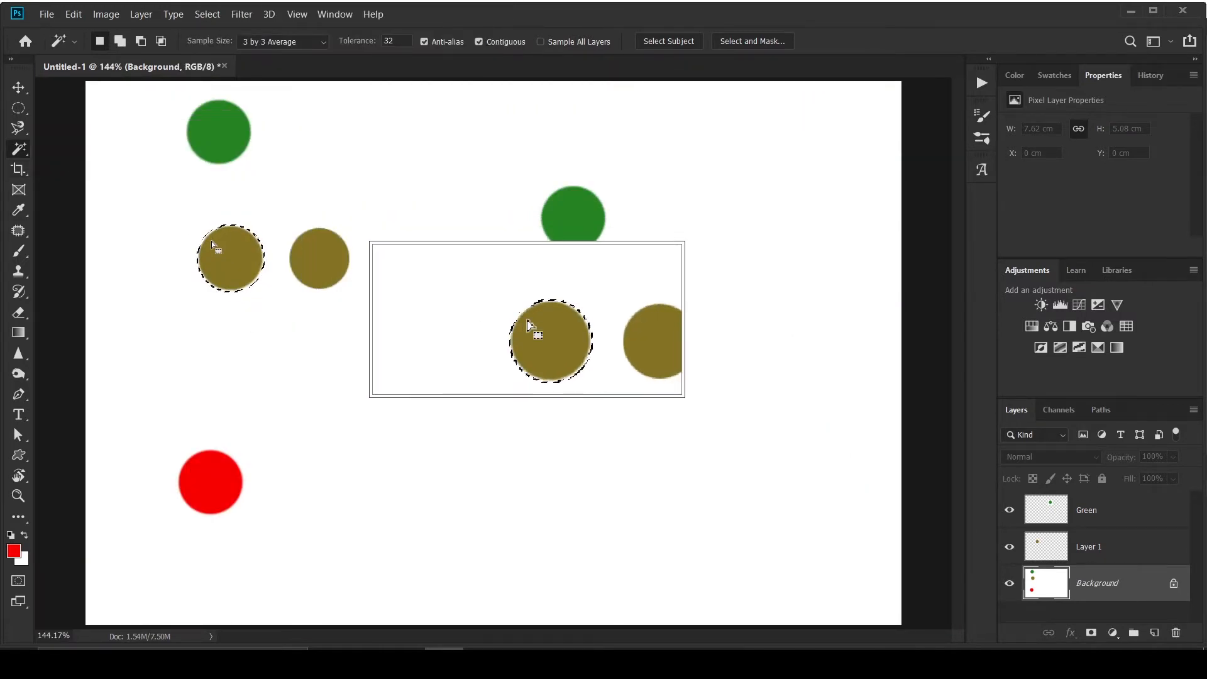
Clear the original olive circle's selection and zoom out to show the whole canvas with space around it.
key("ctrl+d")
key("z")
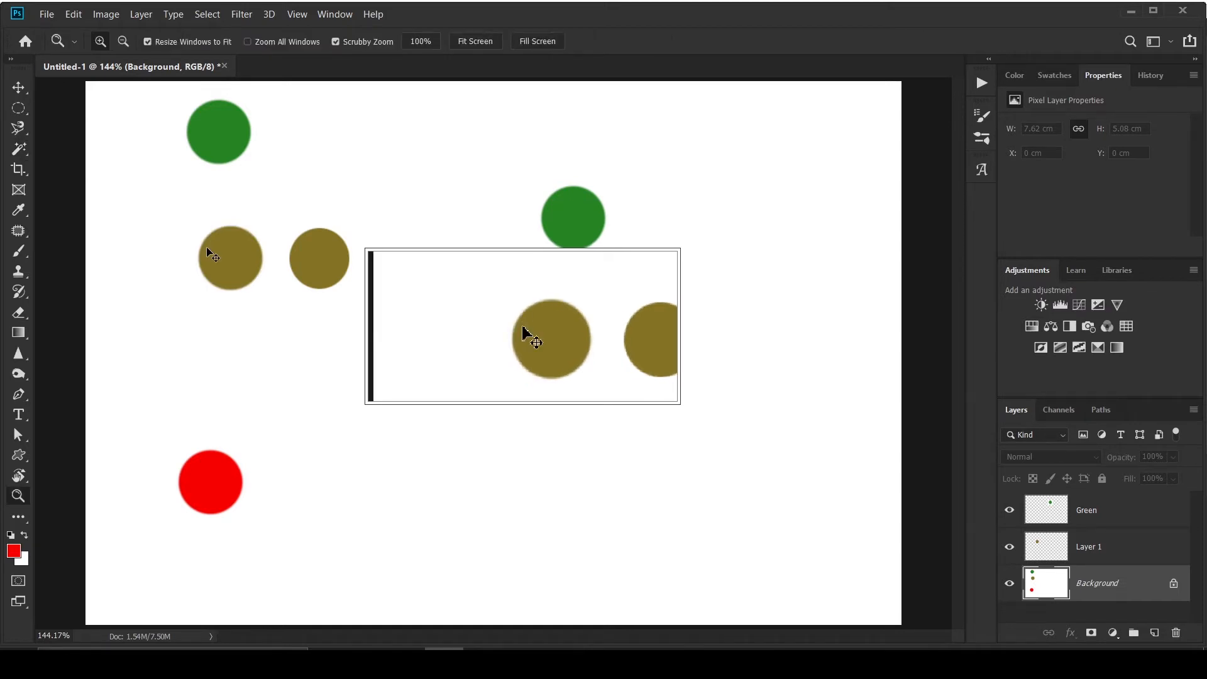
left_click_drag(209, 254, 284, 189)
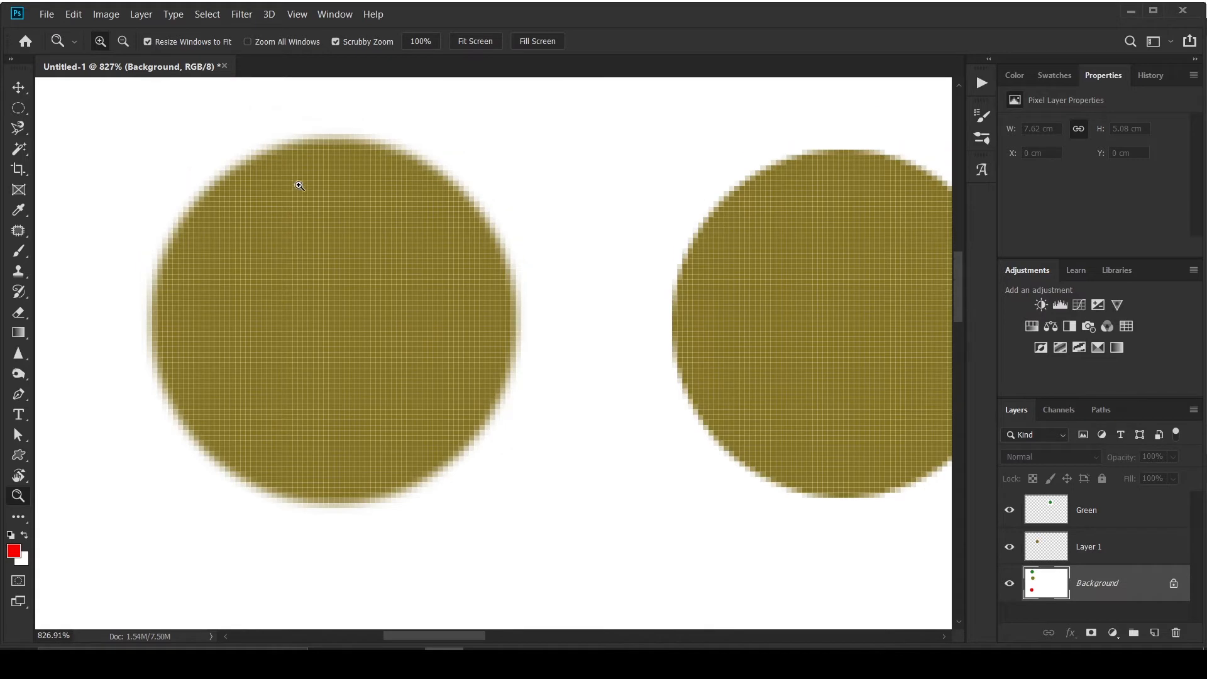
left_click_drag(513, 242, 397, 259)
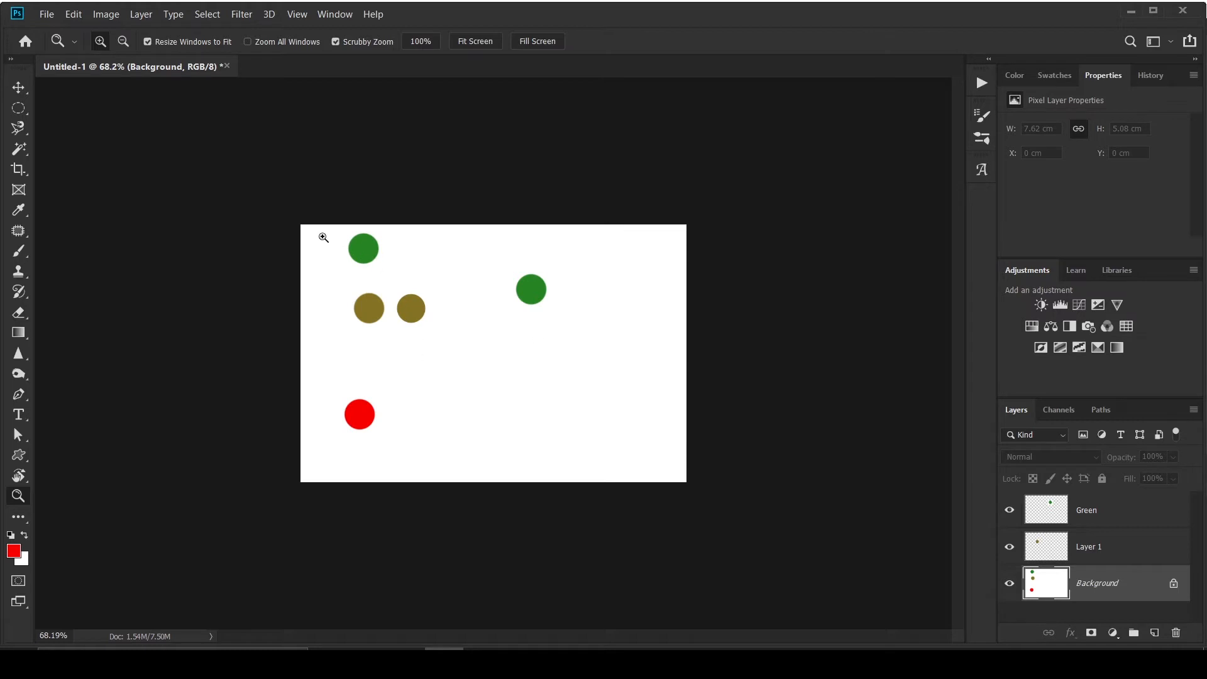
Outline the entire canvas with the Rectangular Marquee and clear that selection again.
key("m")
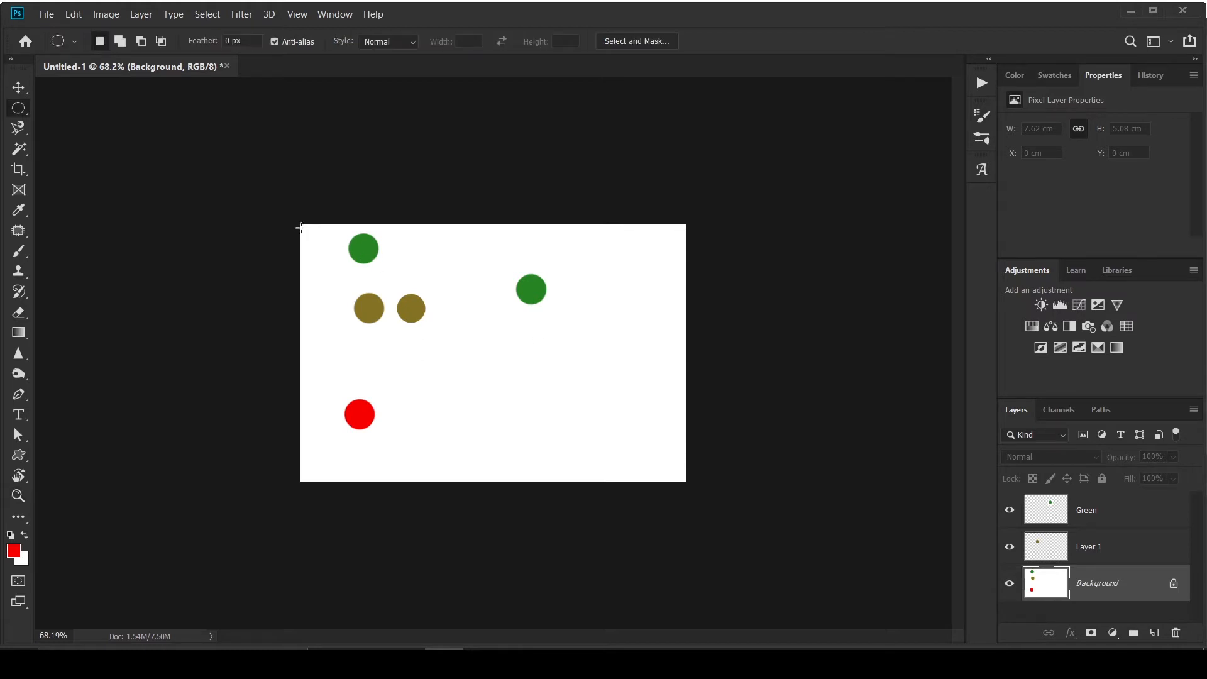
left_click_drag(301, 228, 241, 265)
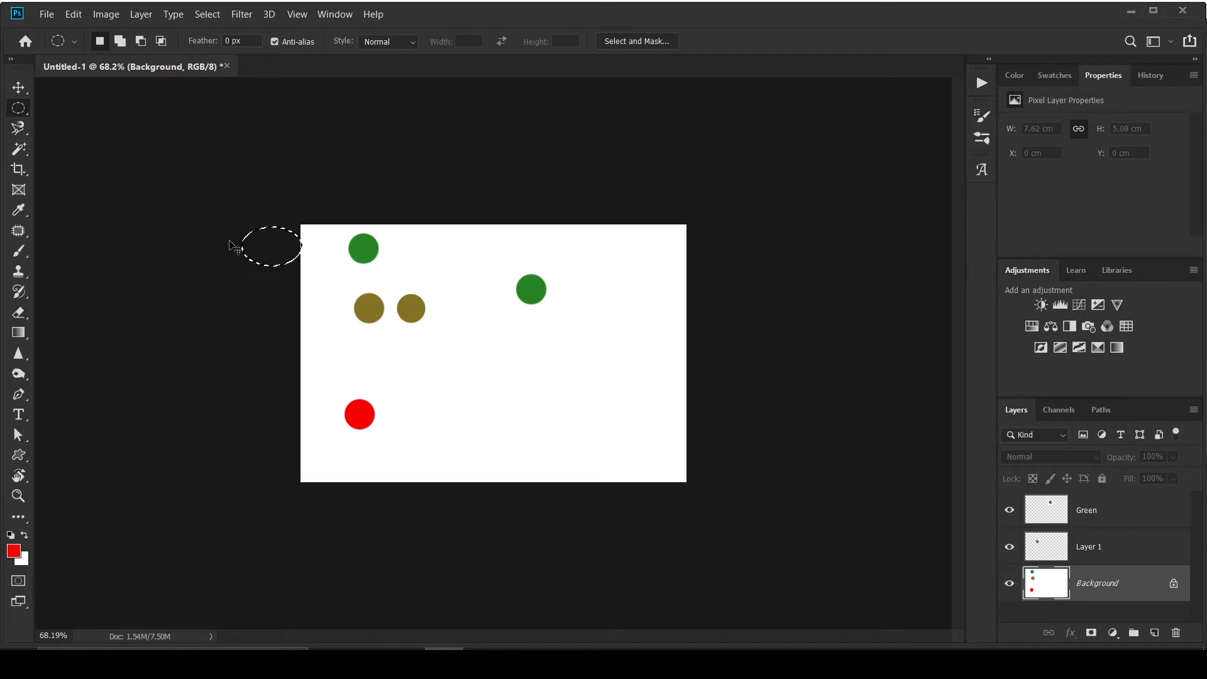
right_click(33, 108)
left_click(39, 108)
left_click_drag(296, 223, 689, 483)
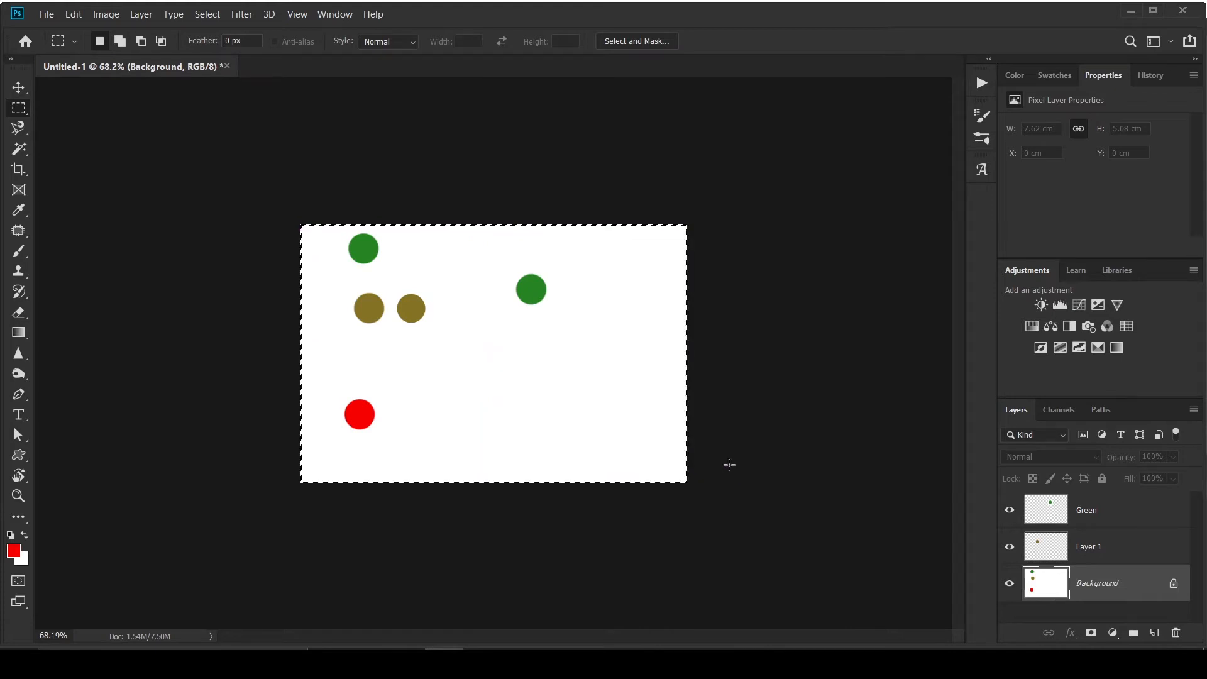
key("ctrl+h")
Select the white area around the circles on the Background layer with the Magic Wand.
left_click(20, 151)
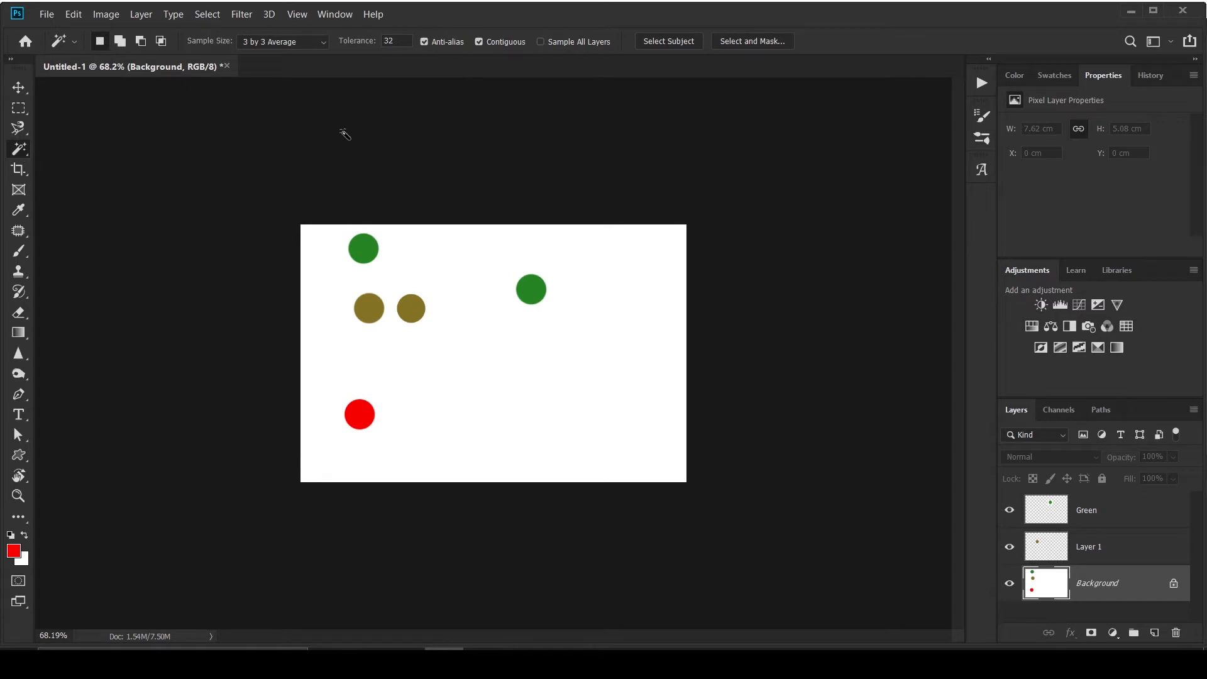
left_click(455, 253)
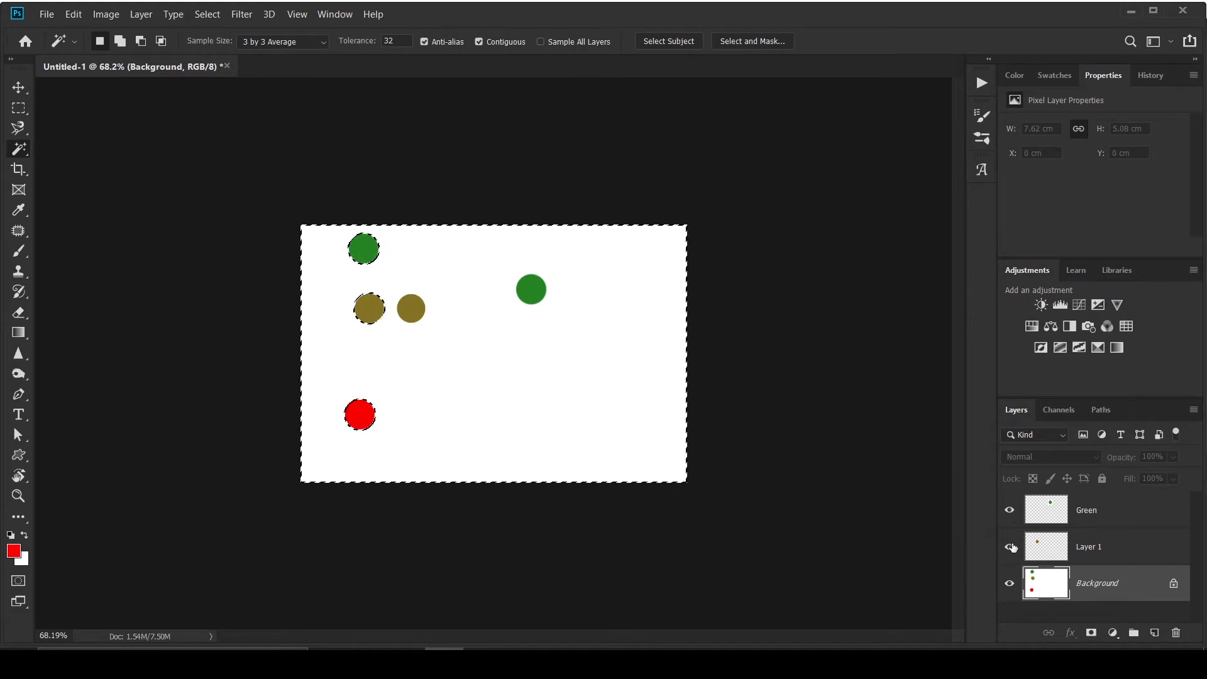
key("z")
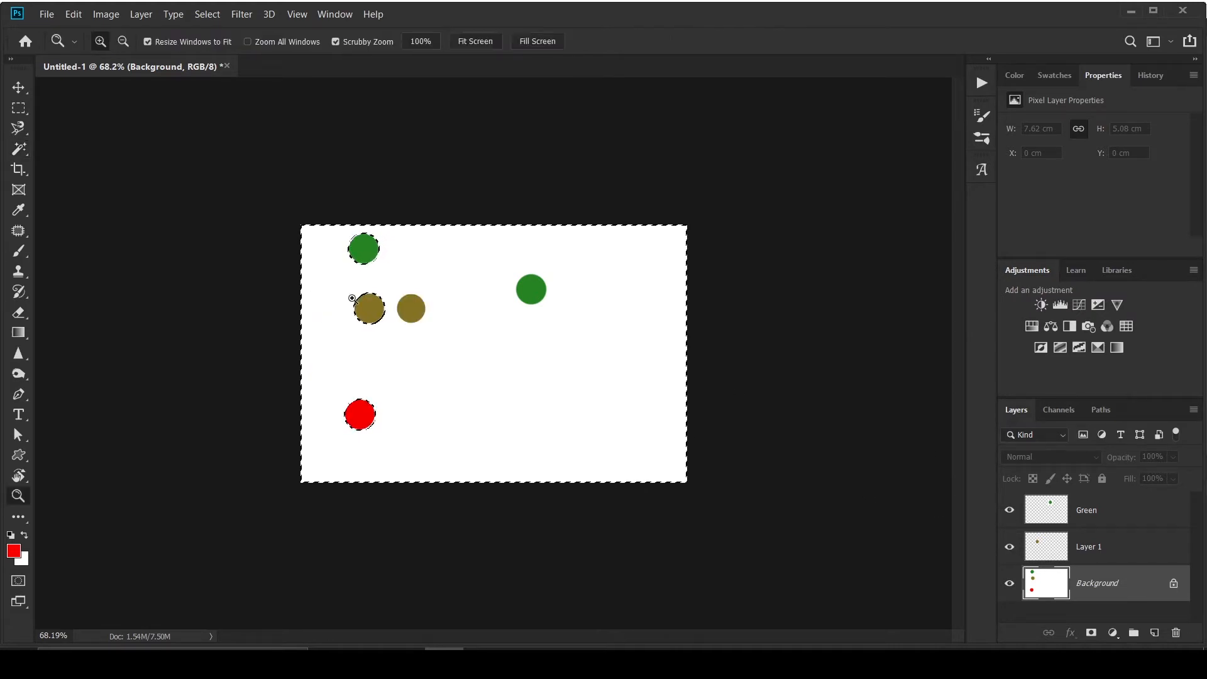
left_click_drag(356, 300, 410, 319)
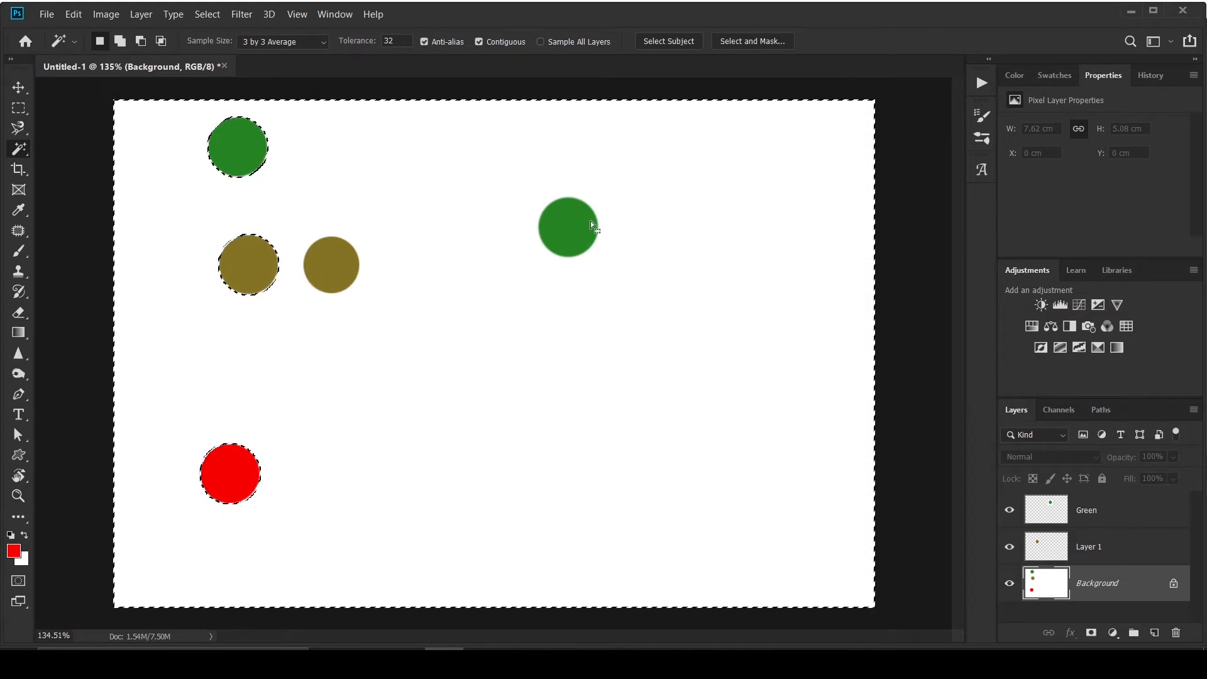
Make the Green layer active and hide every layer except Background.
left_click(1095, 548)
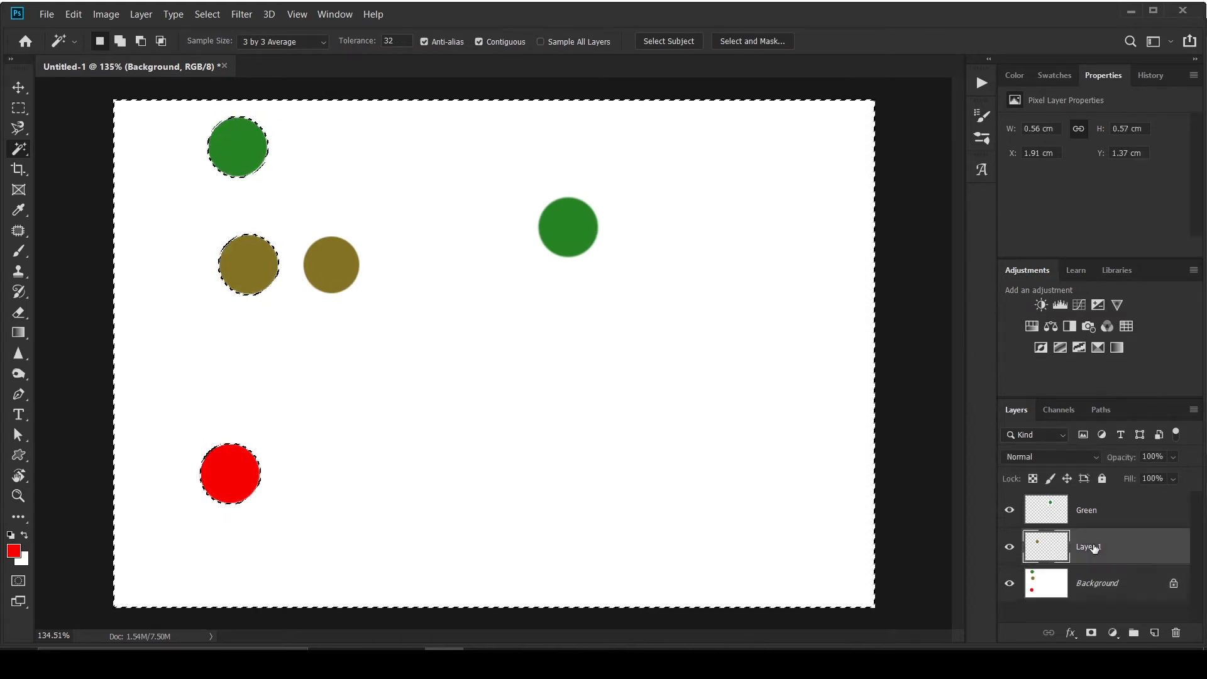
left_click(1086, 520)
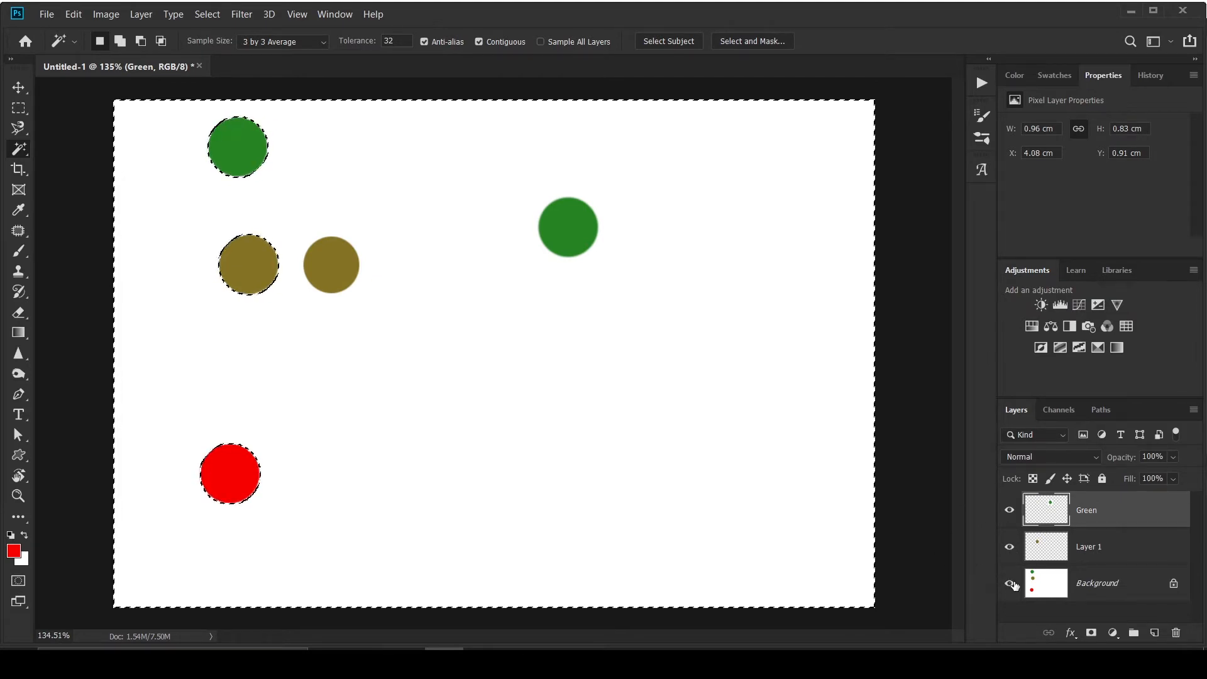
key("alt")
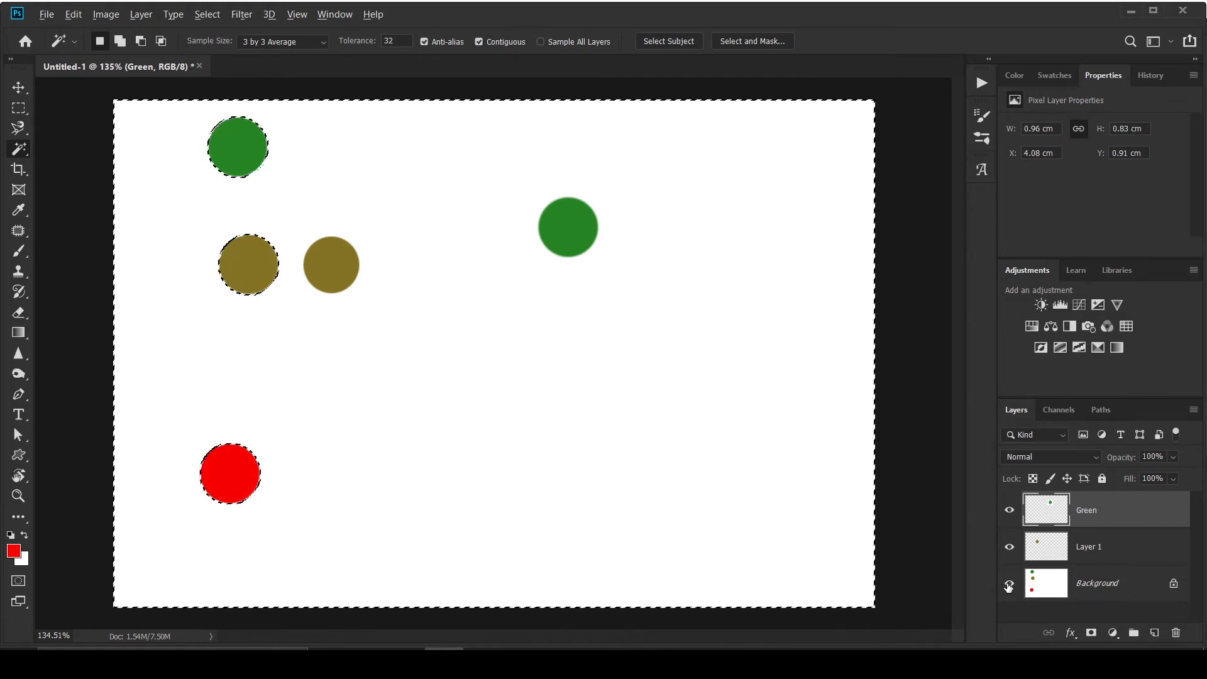
left_click(1010, 585, "alt")
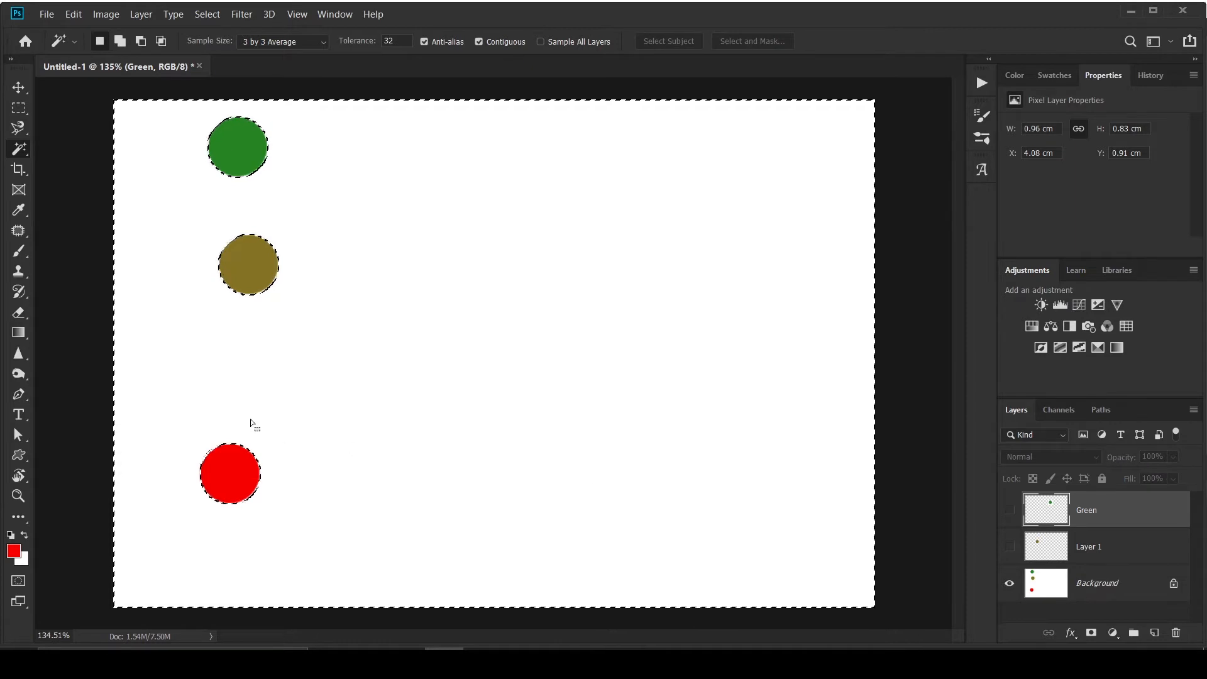
key("ctrl+d")
key("ctrl+shift+alt+n")
key("ctrl+v")
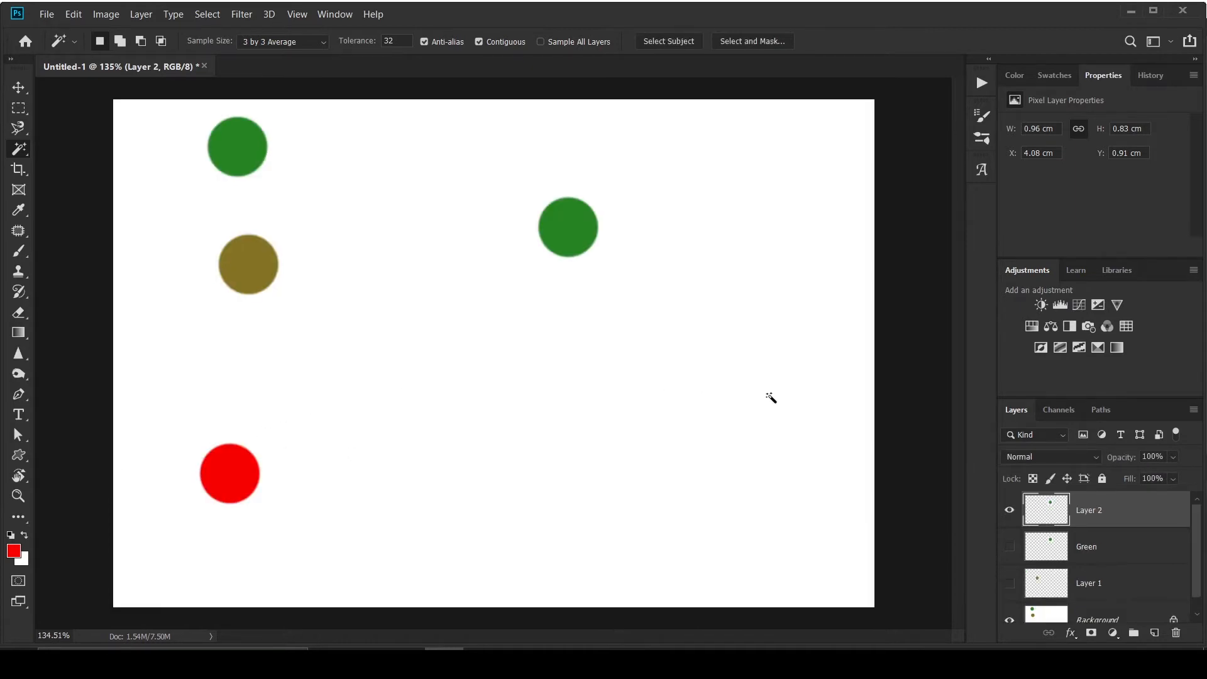
key("ctrl+z")
key("ctrl+z")
key("ctrl+z")
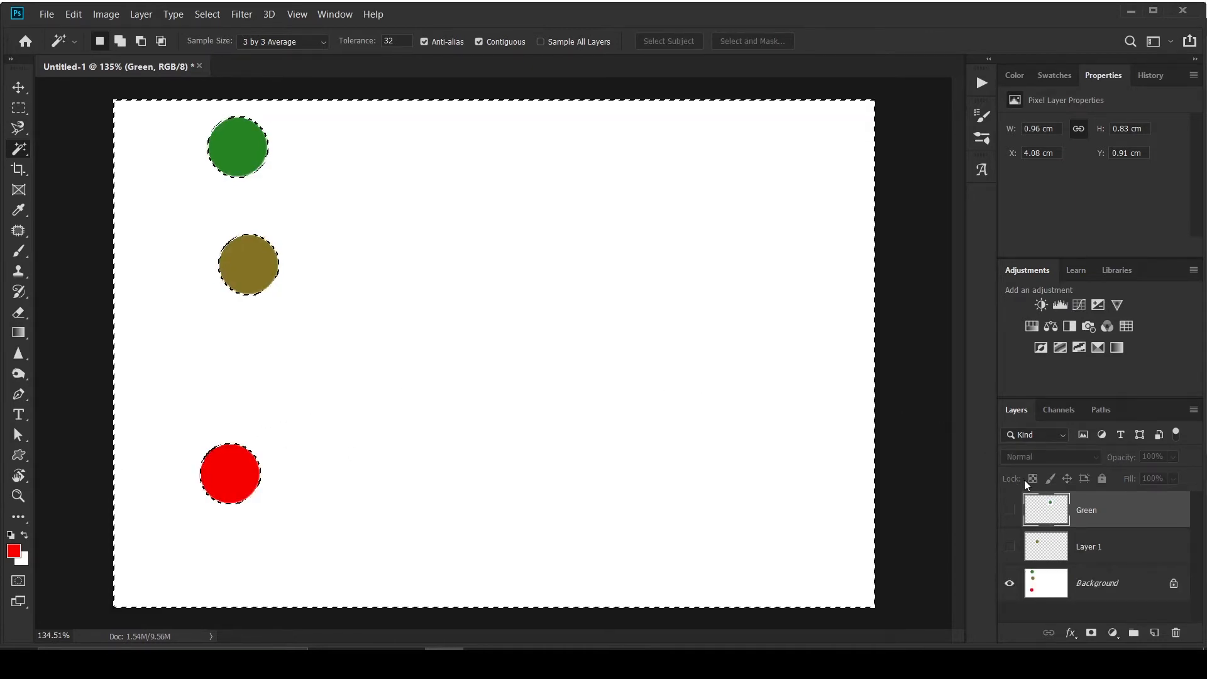
Copy the selected white area of the Background layer to a new layer.
left_click(1052, 593)
key("ctrl+j")
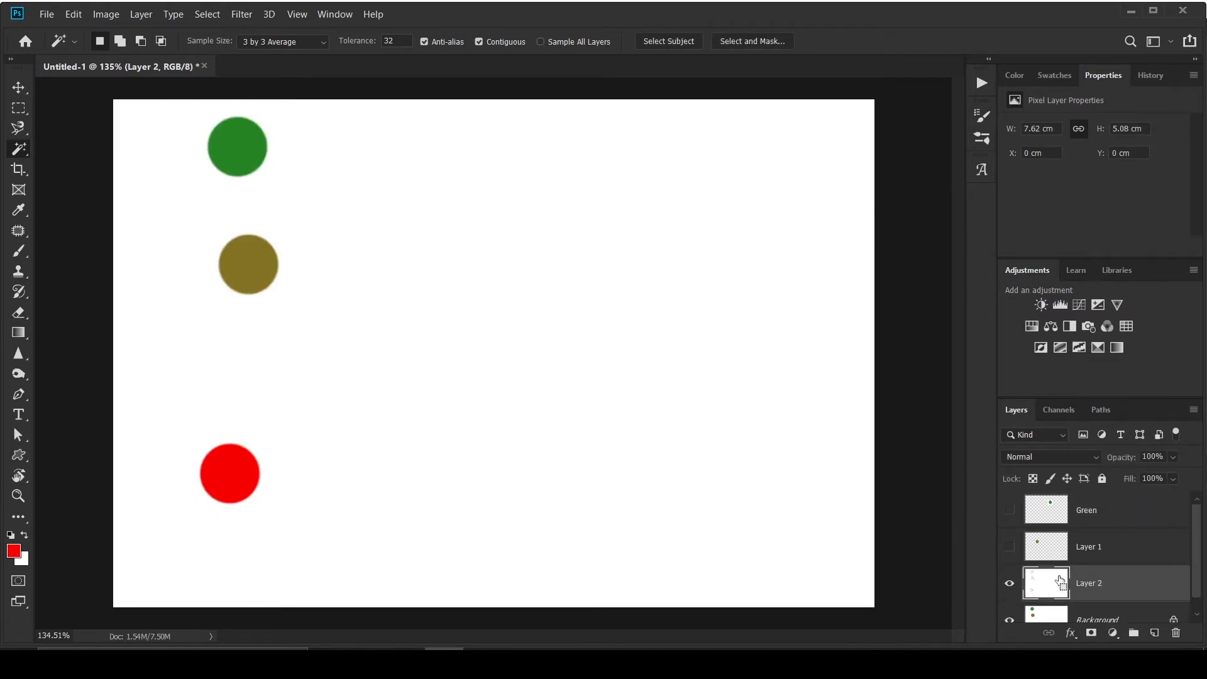
Hide the Background layer briefly to inspect the white area copied to Layer 2, and show it again.
key("v")
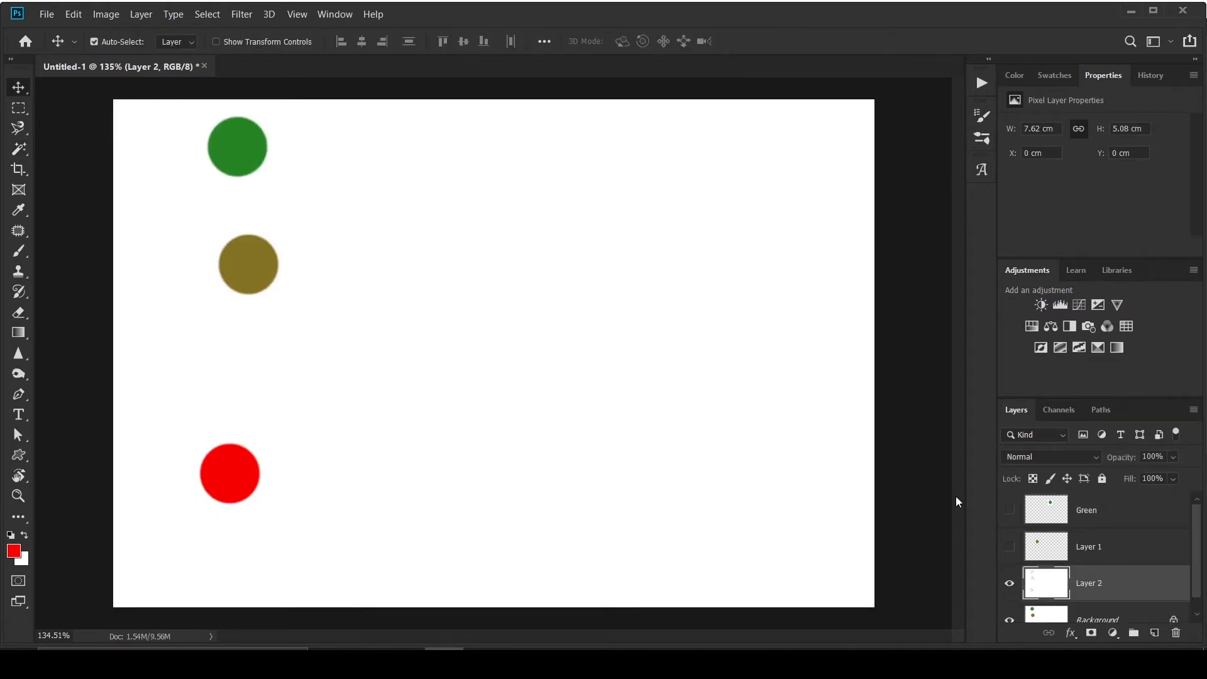
scroll(1010, 596, "down", 1)
left_click(1010, 605)
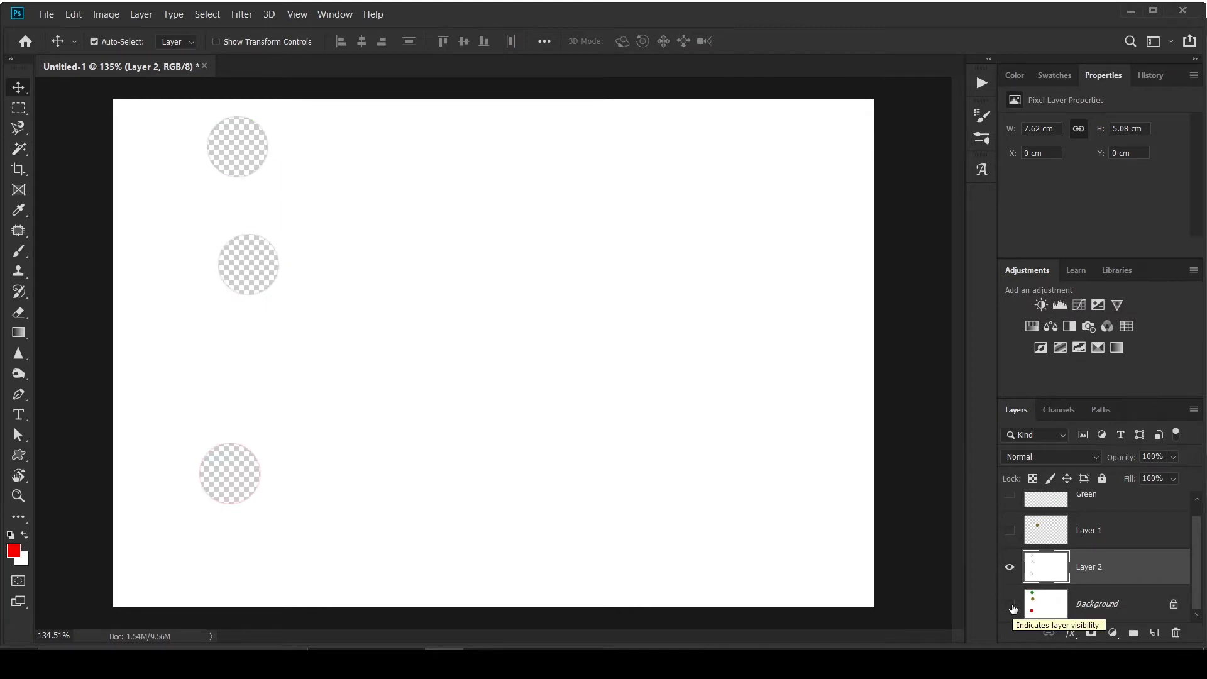
left_click(1010, 606)
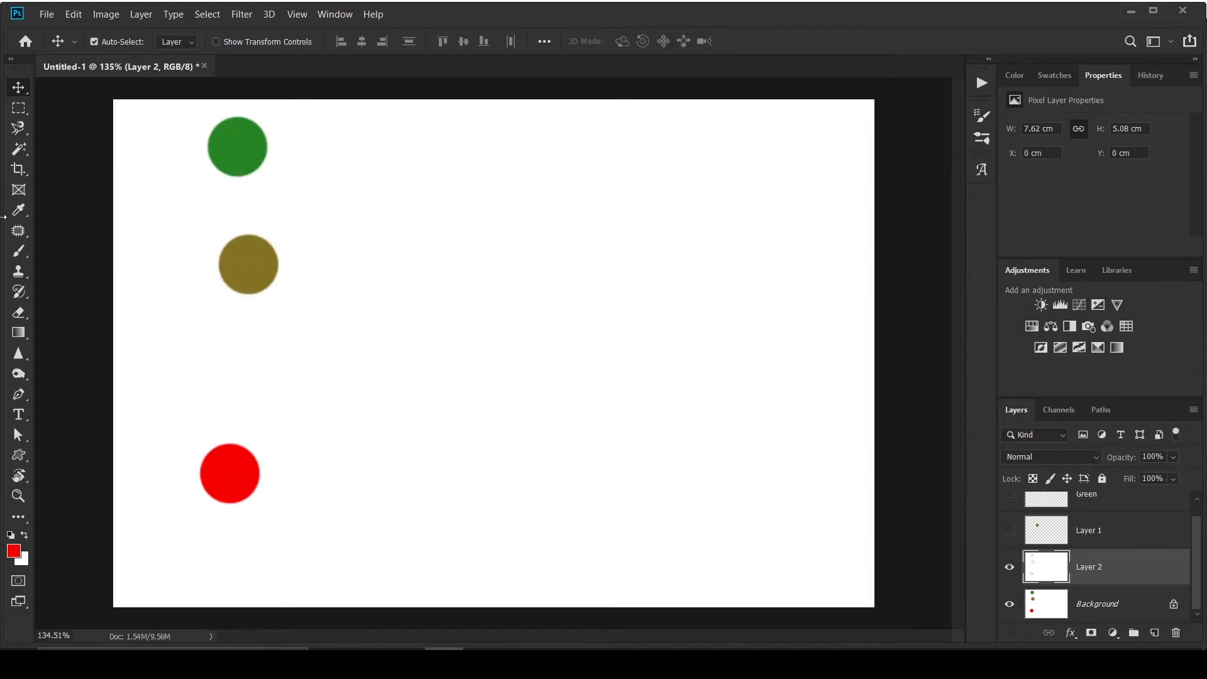
scroll(1102, 553, "up", 1)
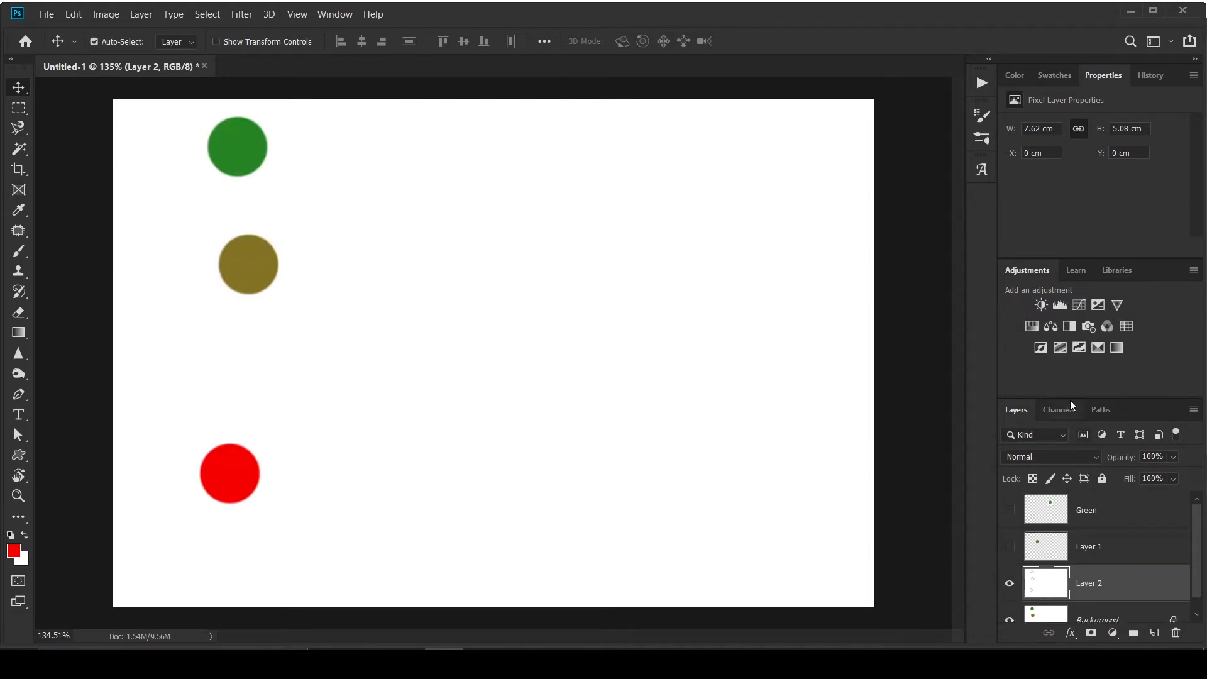
Separate the Channels panel, regroup it after Layers and Paths, and enlarge that panel group.
mouse_move(1071, 401)
left_mouse_down()
mouse_move(1073, 350)
mouse_move(1067, 390)
left_mouse_up()
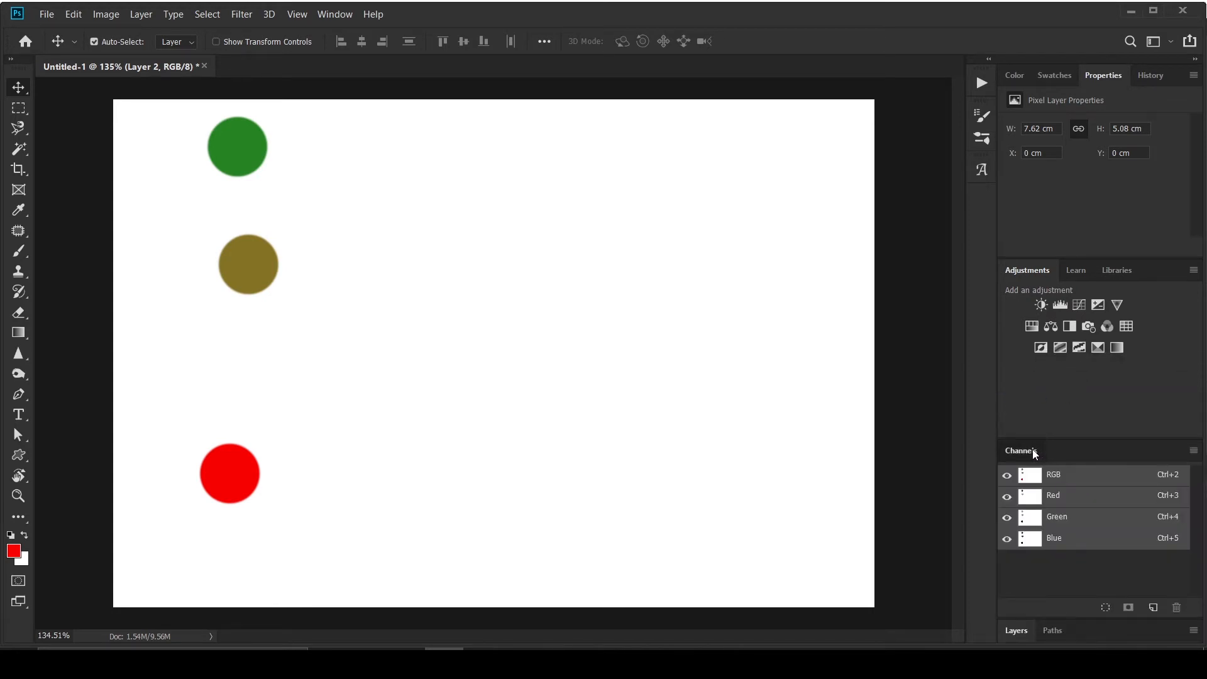
left_click_drag(1035, 451, 1046, 625)
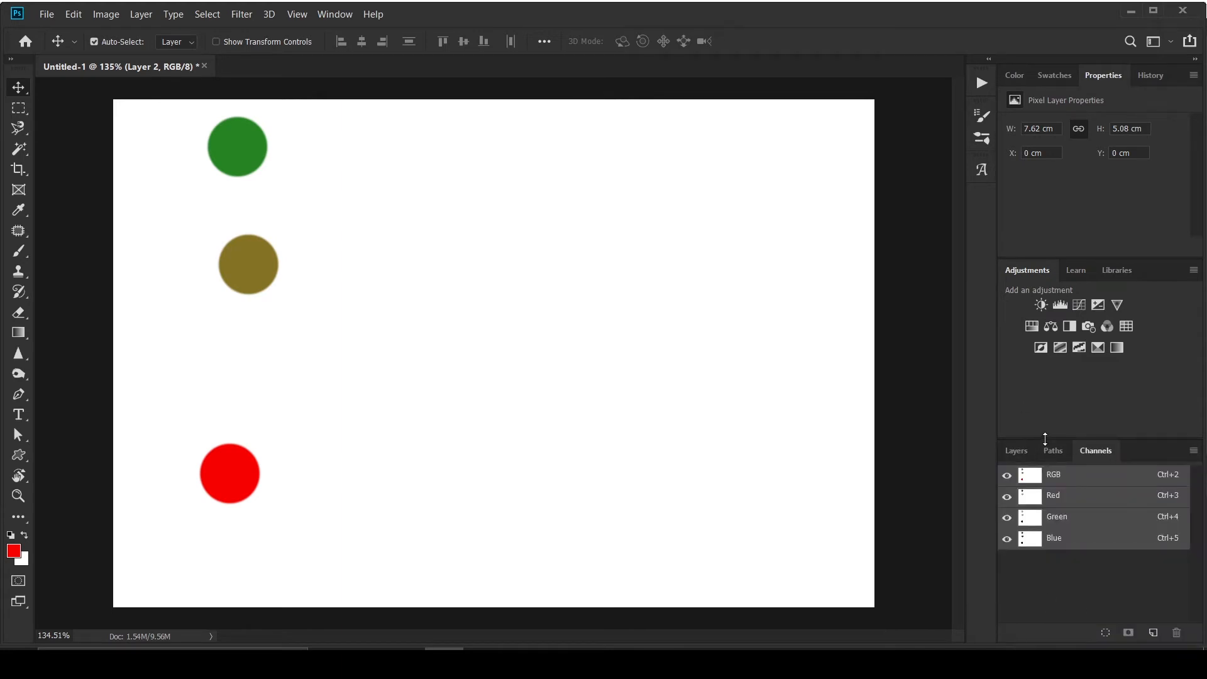
left_click_drag(1045, 439, 1045, 385)
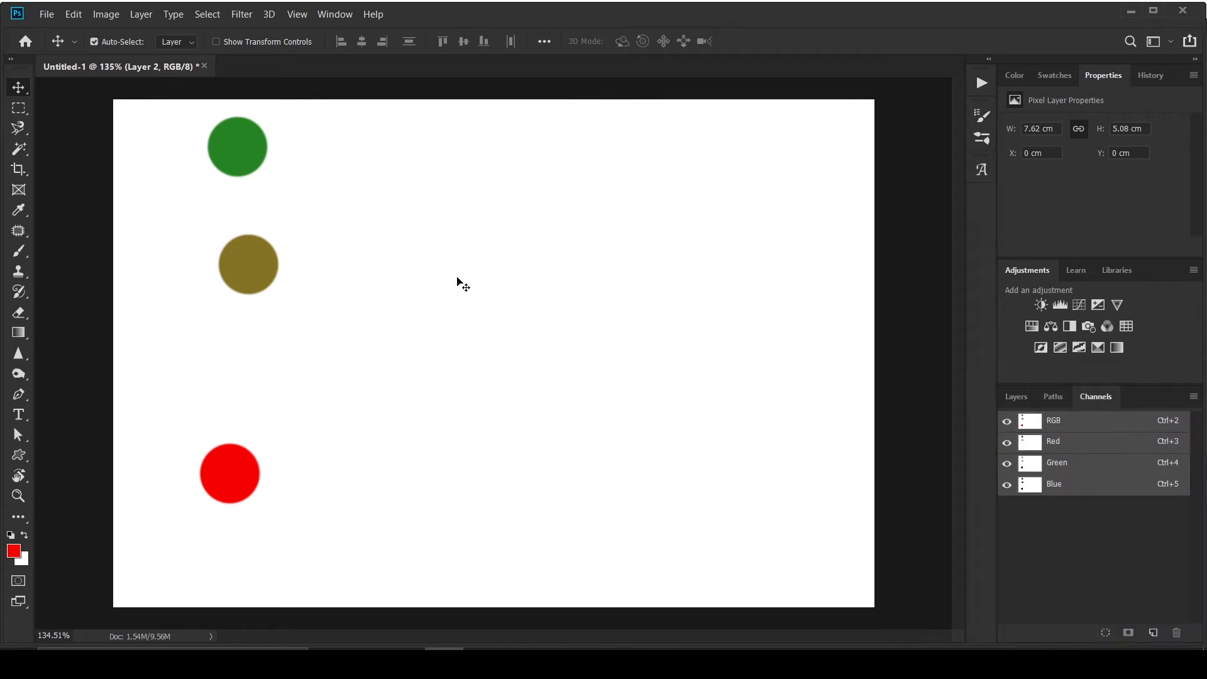
Activate the Quick Selection tool and set its brush size to 70.
left_click(18, 148)
right_click(19, 149)
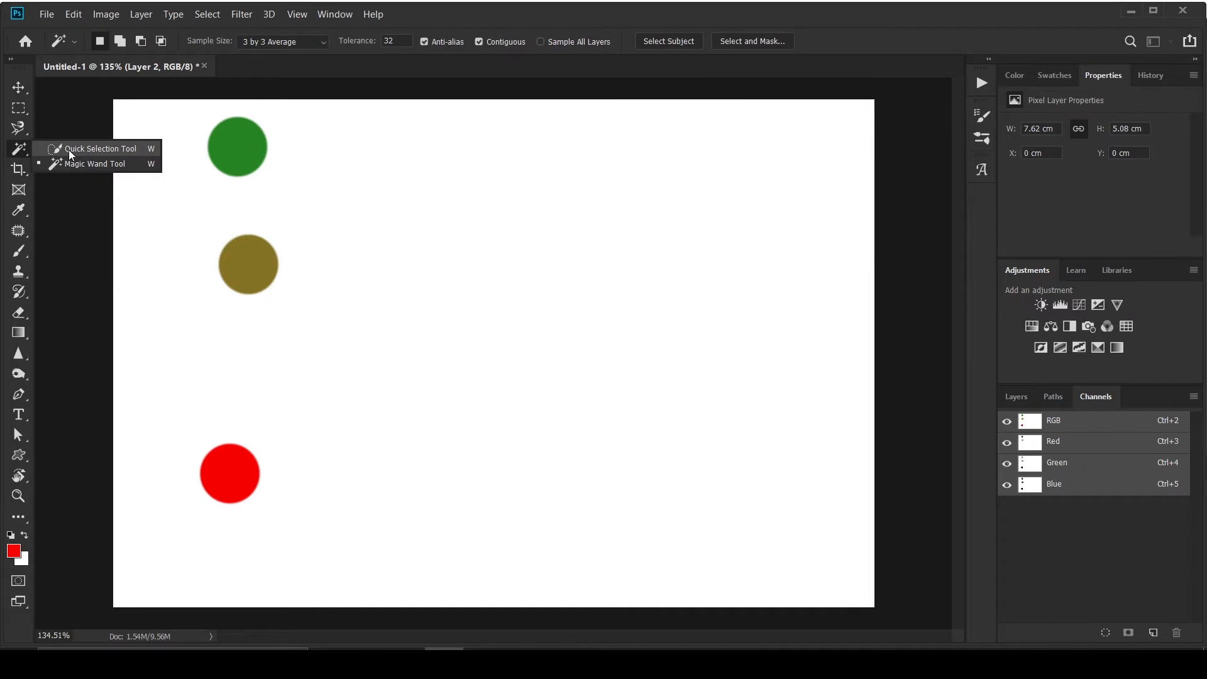
left_click(69, 149)
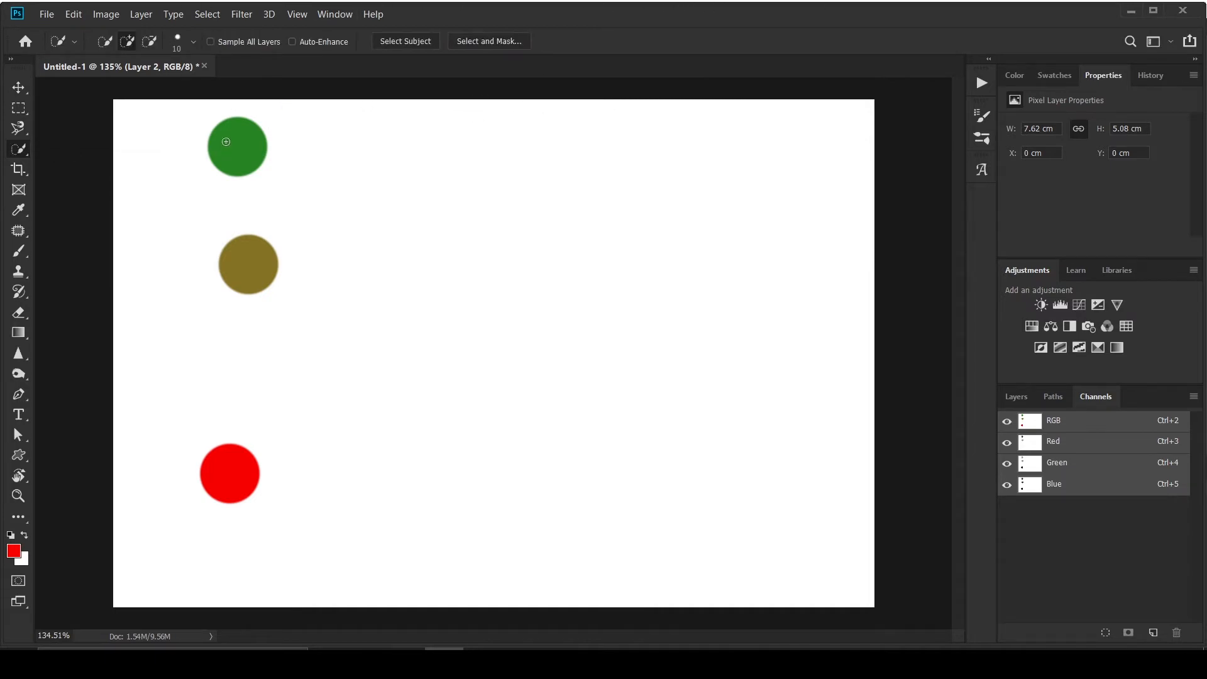
key("z")
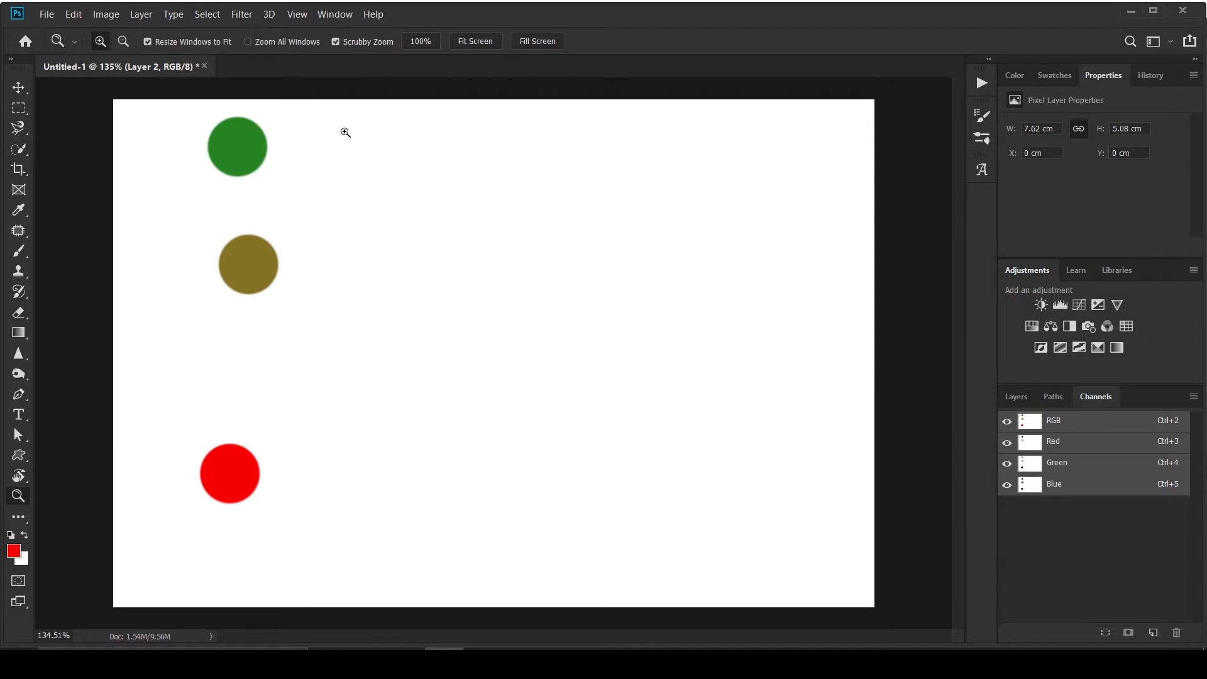
key("w")
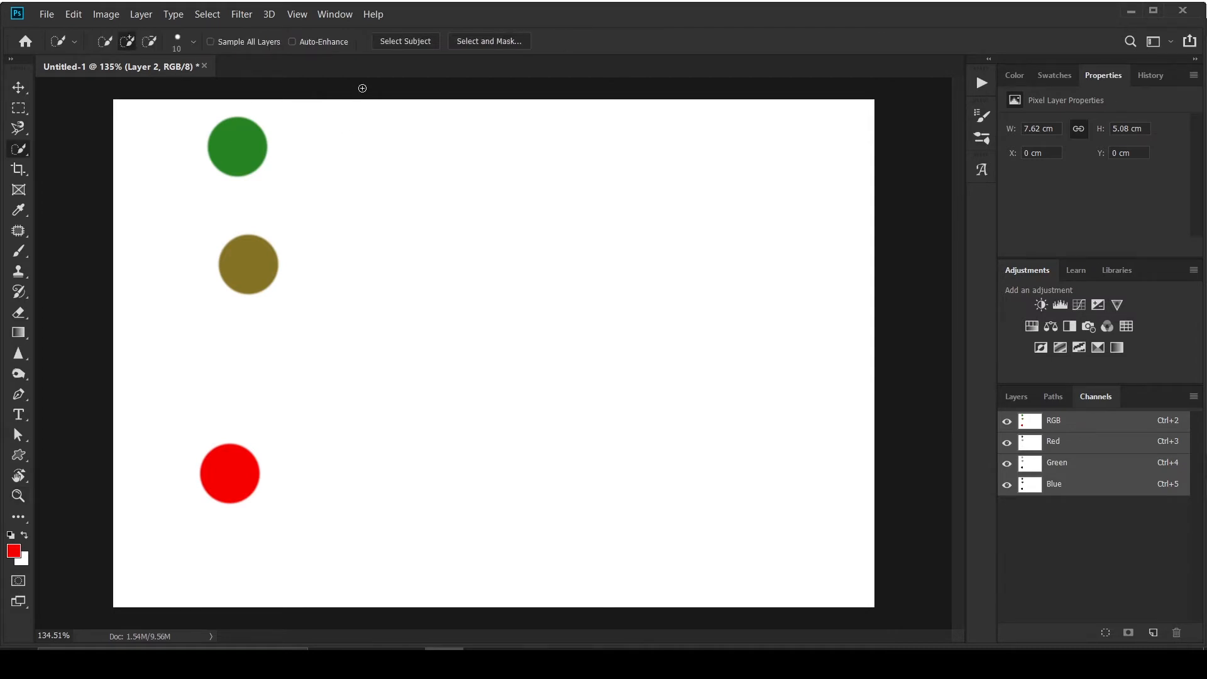
key("bracketright")
key("bracketright")
key("bracketright")
key("bracketright")
key("bracketright")
key("bracketright")
key("bracketright")
key("bracketright")
key("bracketright")
key("bracketright")
key("bracketleft")
key("bracketleft")
key("bracketleft")
key("bracketleft")
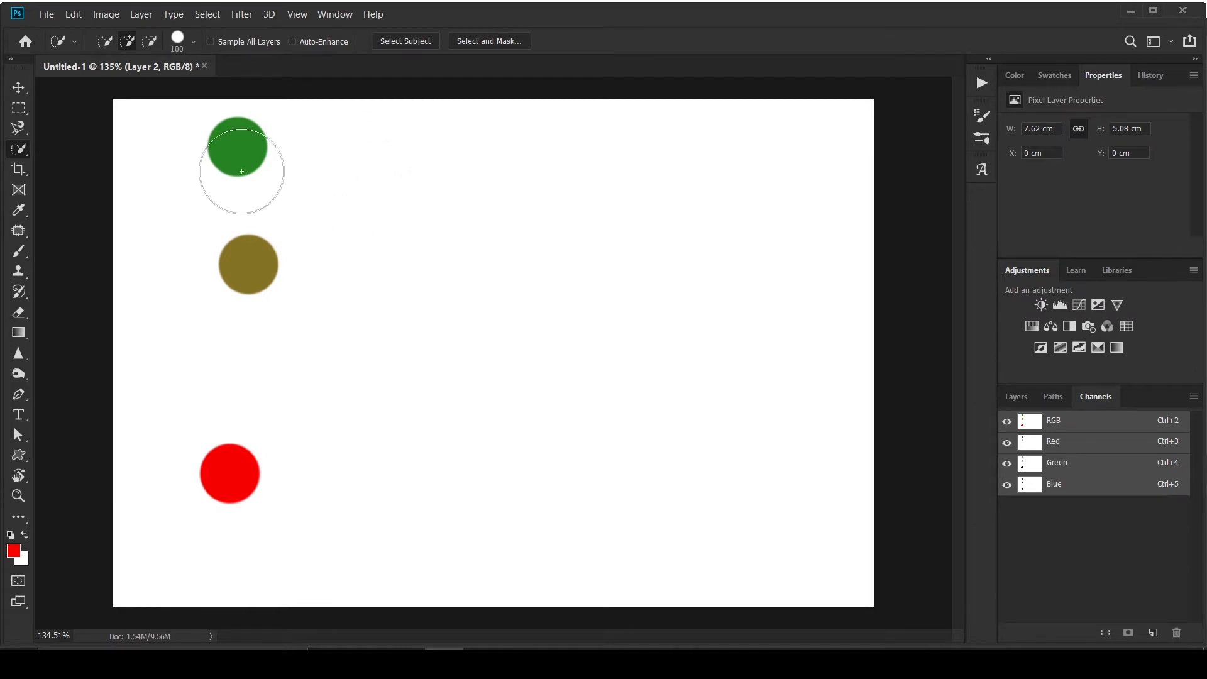
Quick-select part of the white area beside the green and olive circles, undoing the overextended stroke, and bring up the layer list.
mouse_move(285, 157)
left_mouse_down()
mouse_move(364, 166)
mouse_move(497, 265)
mouse_move(521, 322)
left_mouse_up()
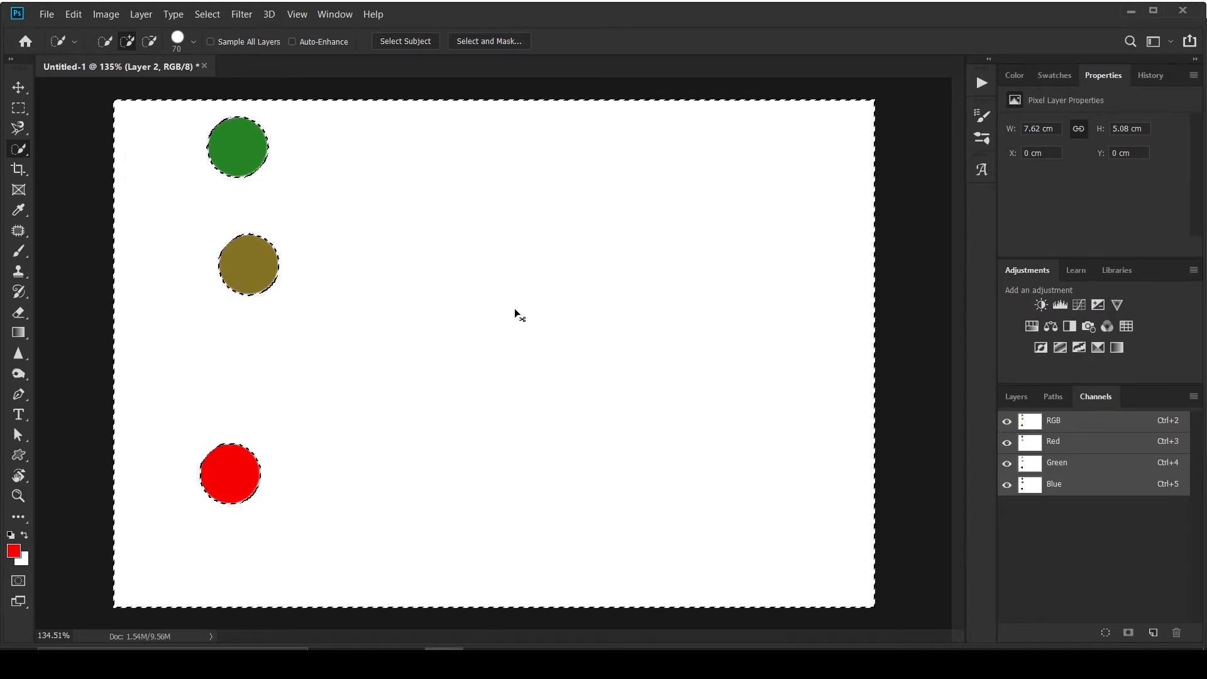
key("ctrl+z")
left_click(474, 278)
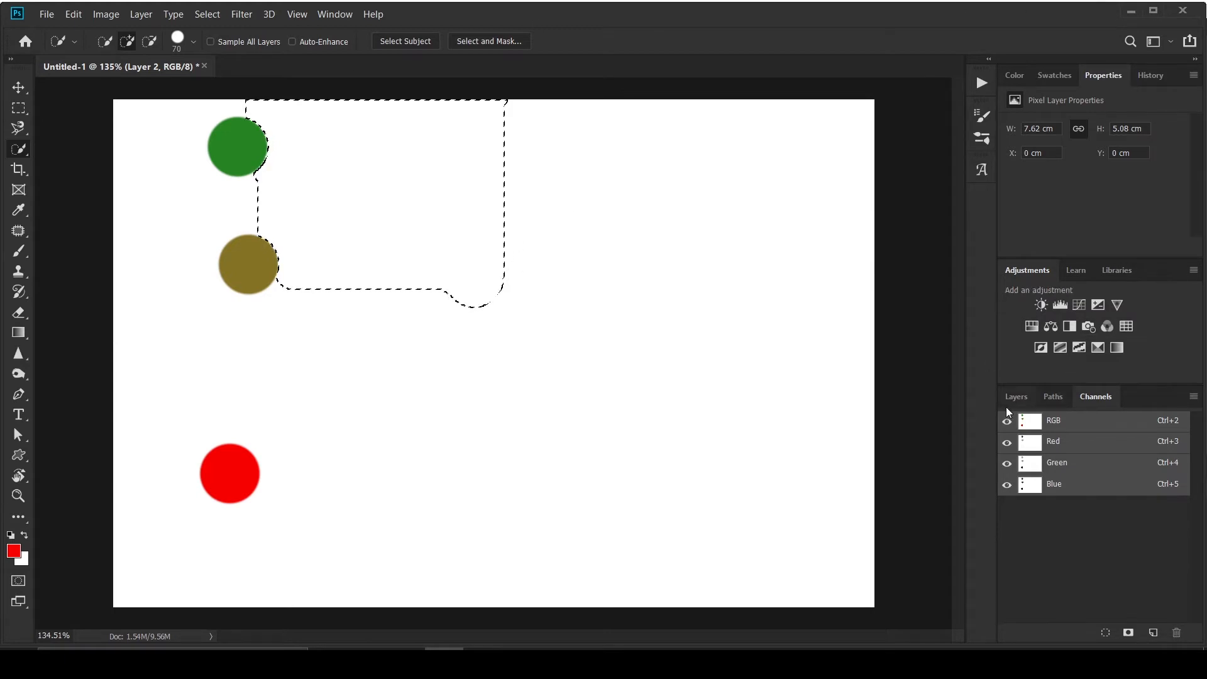
left_click(1016, 396)
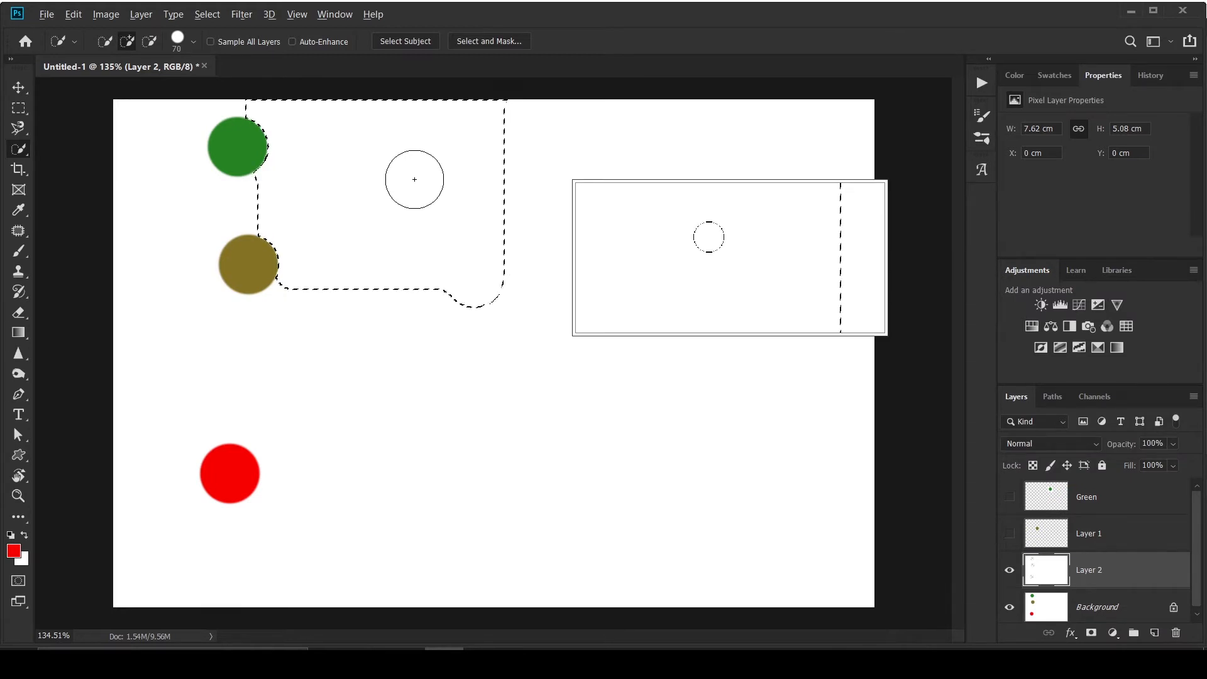
Subtract a vertical strip from the middle of the quick selection and clear the whole selection.
key("alt")
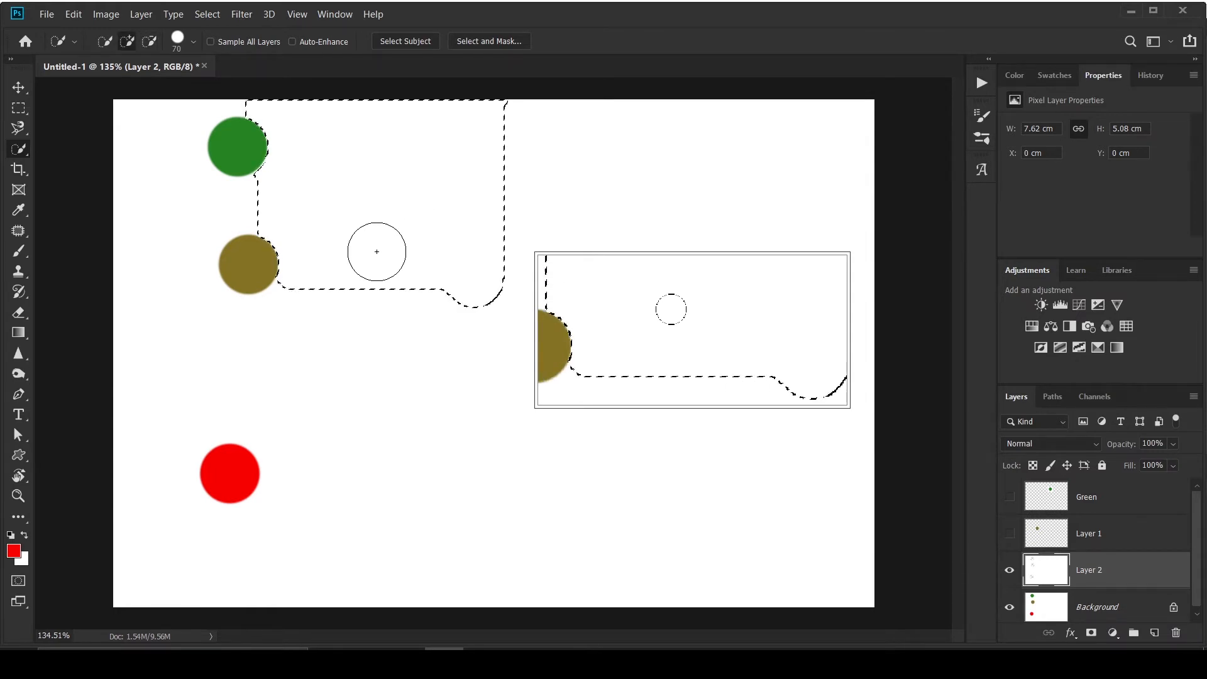
key("alt")
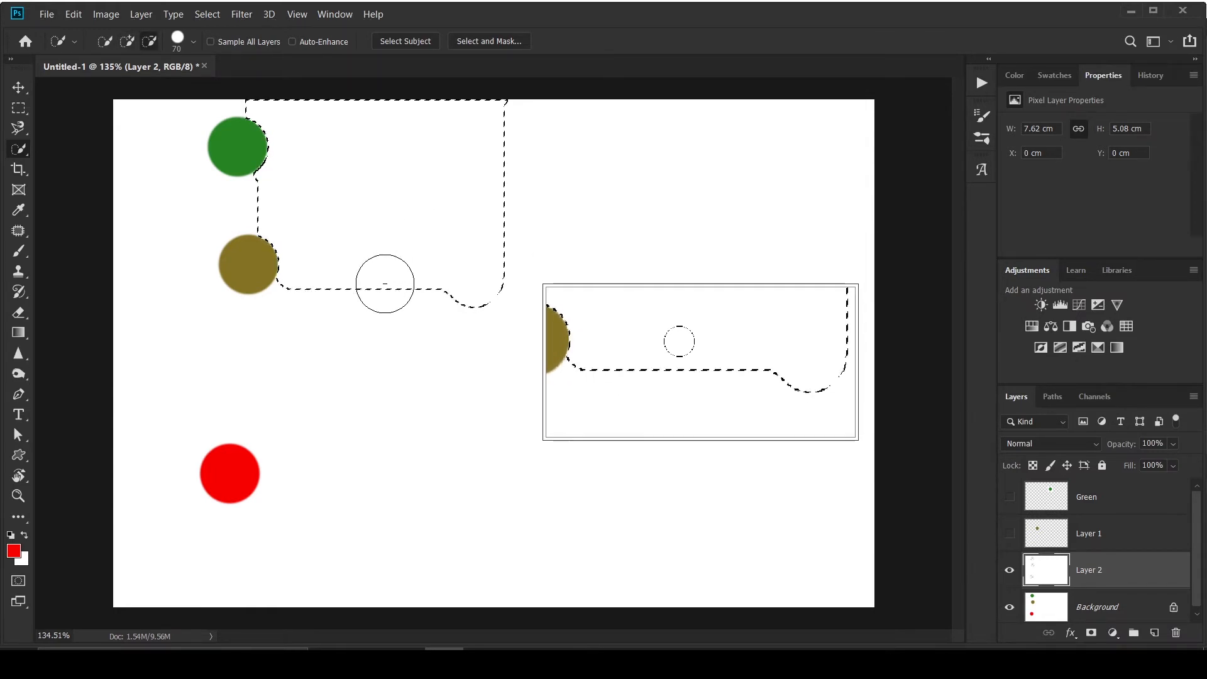
left_click_drag(379, 280, 423, 111)
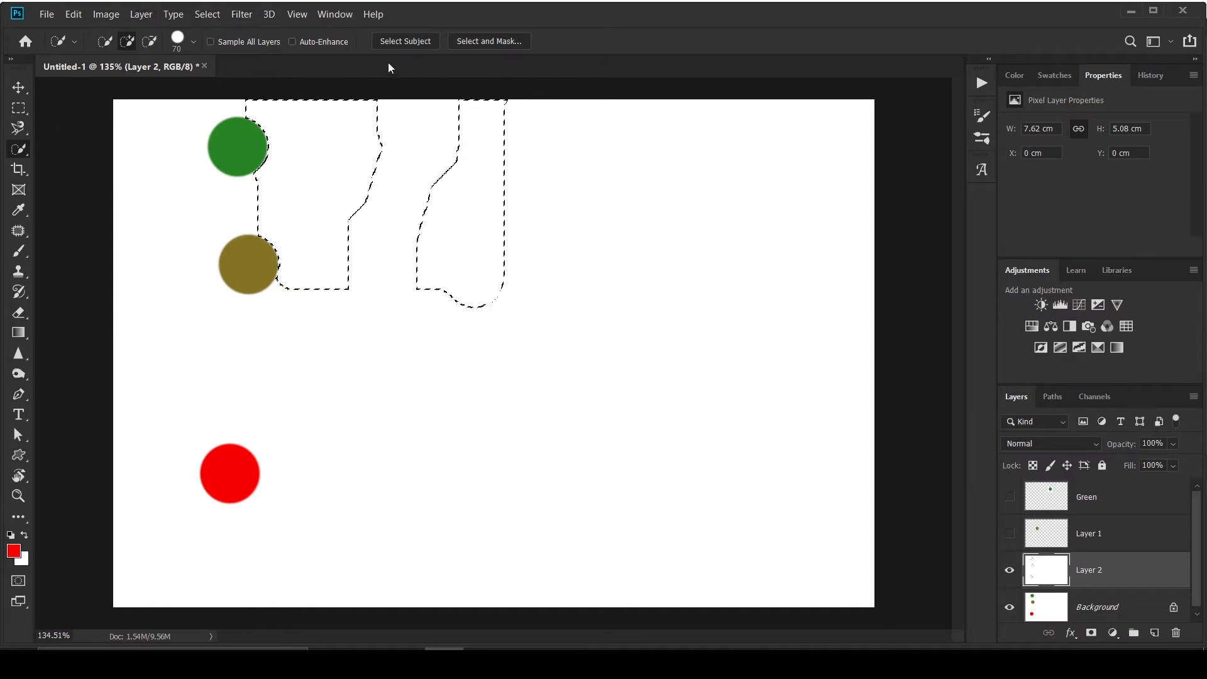
key("ctrl+d")
Make Layer 1 and the Green layer visible again.
scroll(1084, 520, "down", 1)
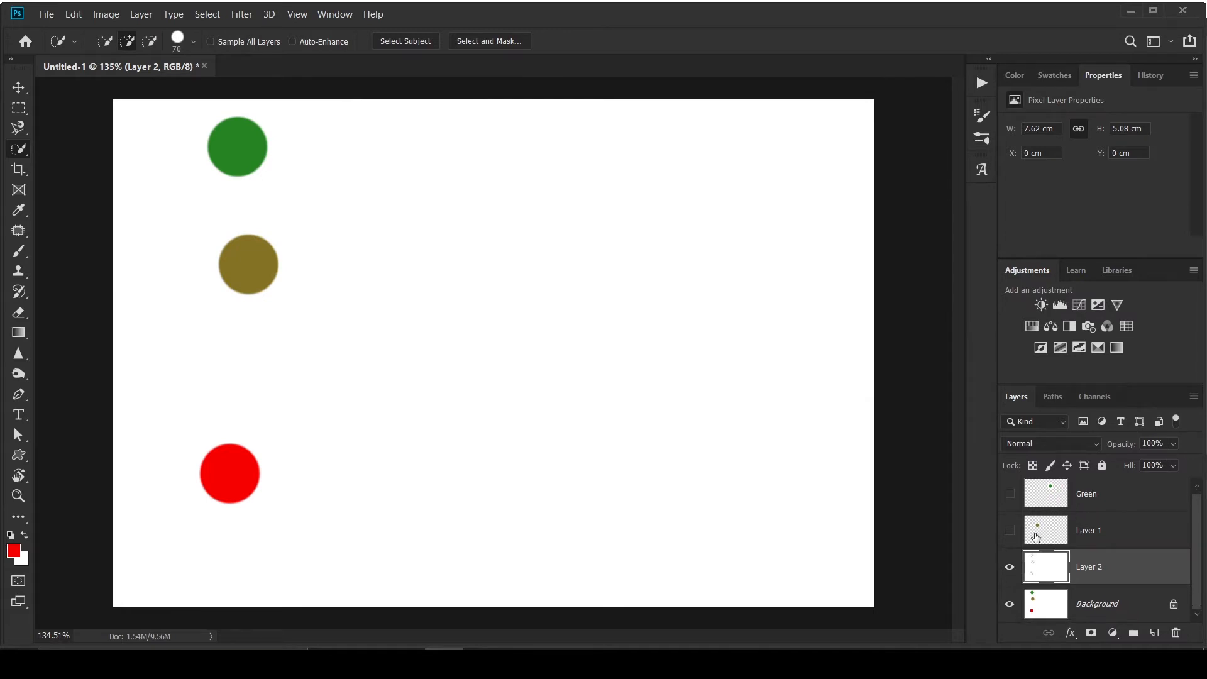
left_click(1009, 530)
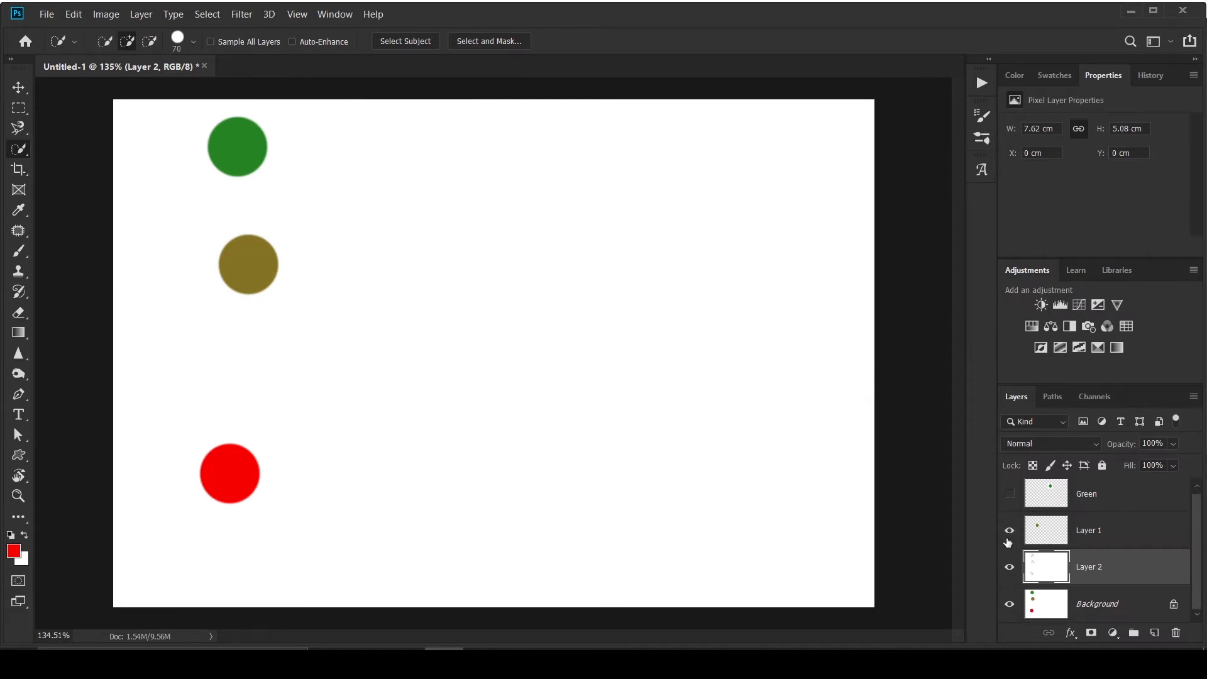
scroll(1009, 519, "up", 1)
left_click(1009, 500)
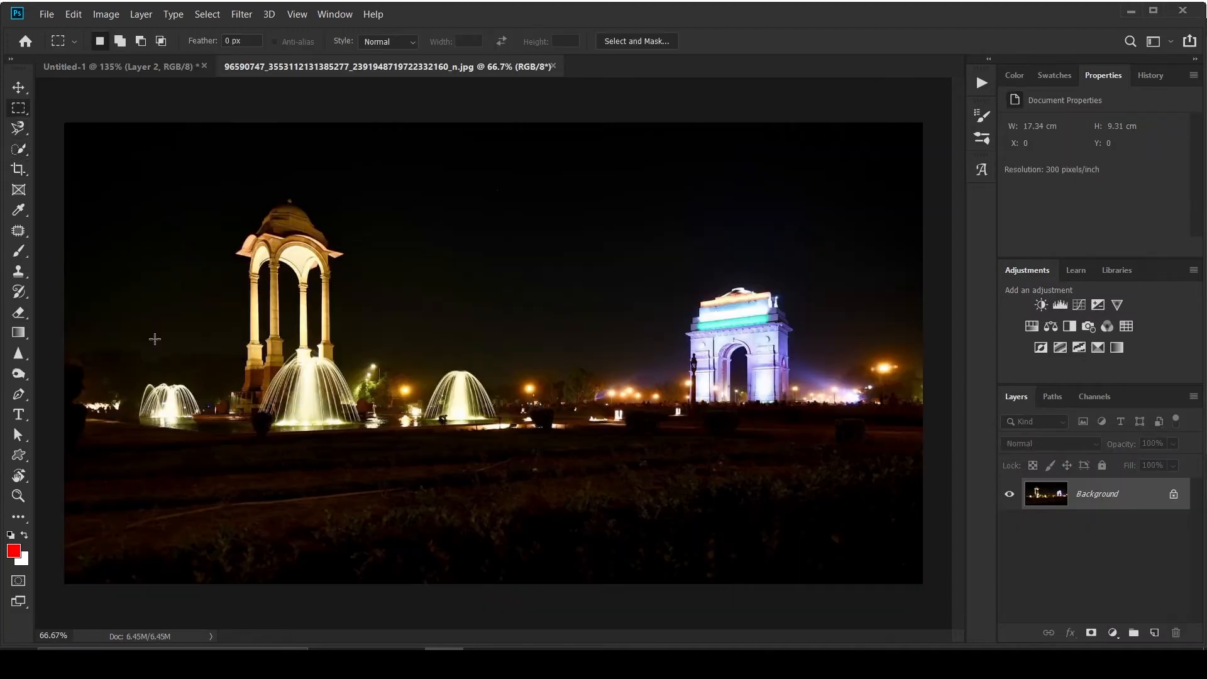
Reset the foreground and background colours to their defaults and start a crop on the night photo of the monuments.
key("d")
left_click(18, 168)
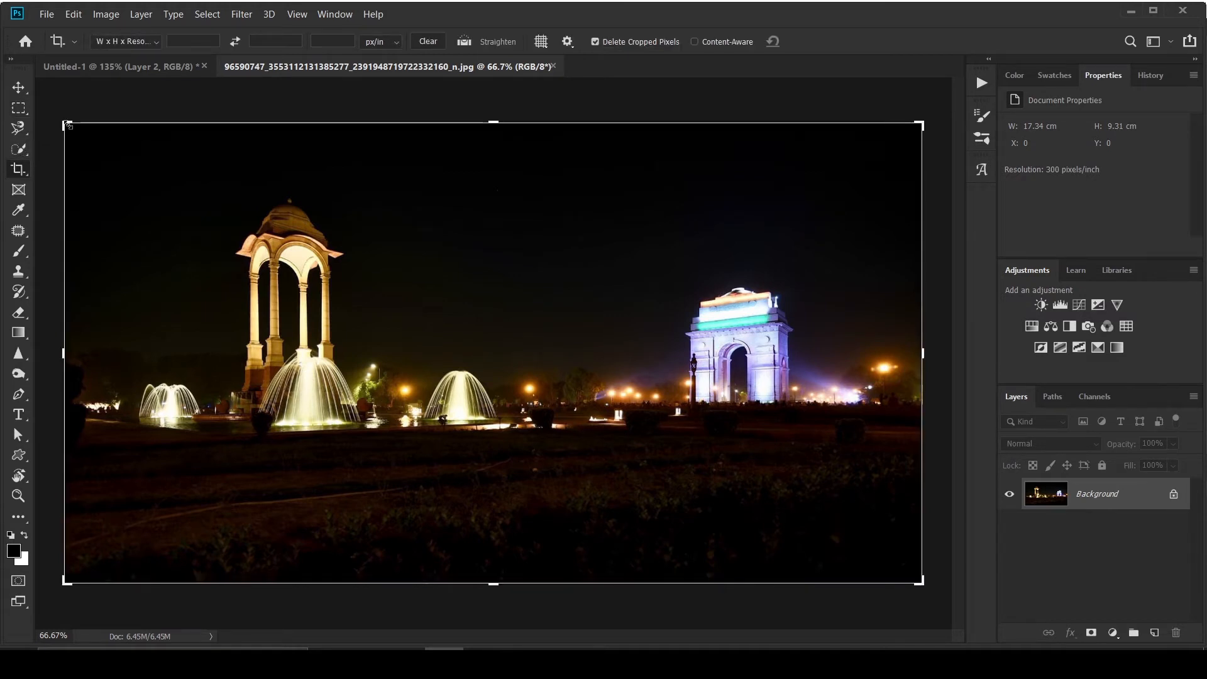
left_click(73, 586)
left_click(69, 582)
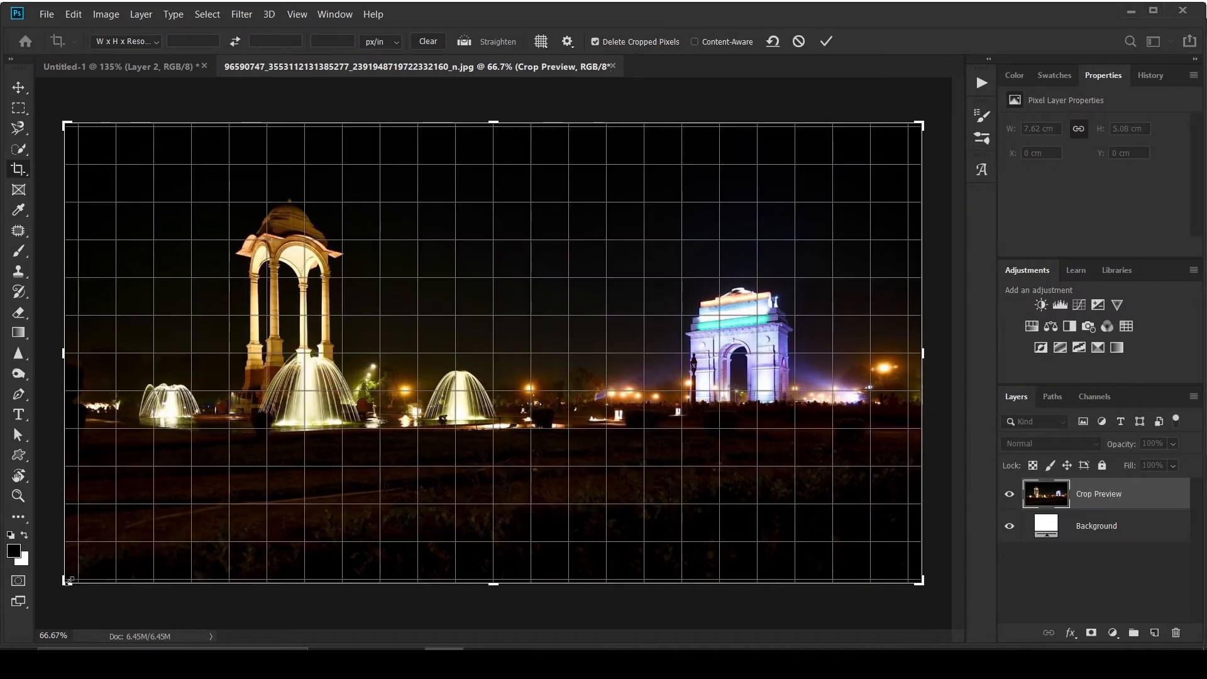
Pull the crop frame inward from its edges and corner, keeping the pavilion, fountains and illuminated gate inside.
left_click_drag(69, 582, 70, 534)
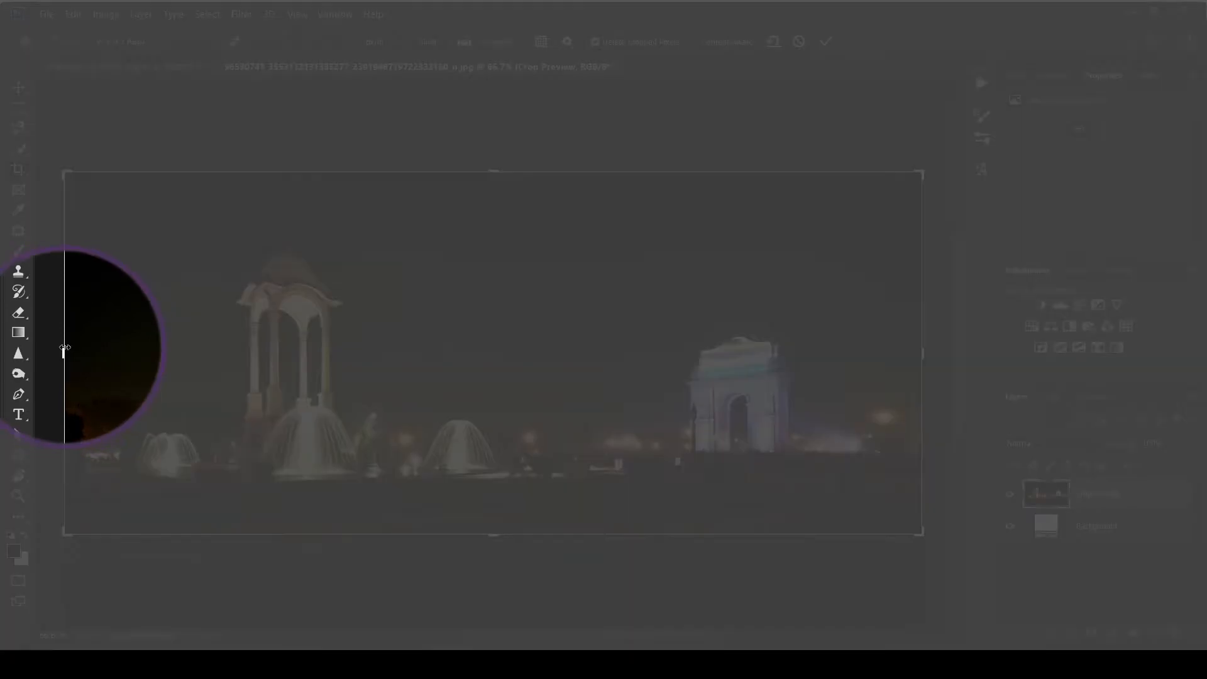
left_click_drag(65, 348, 95, 349)
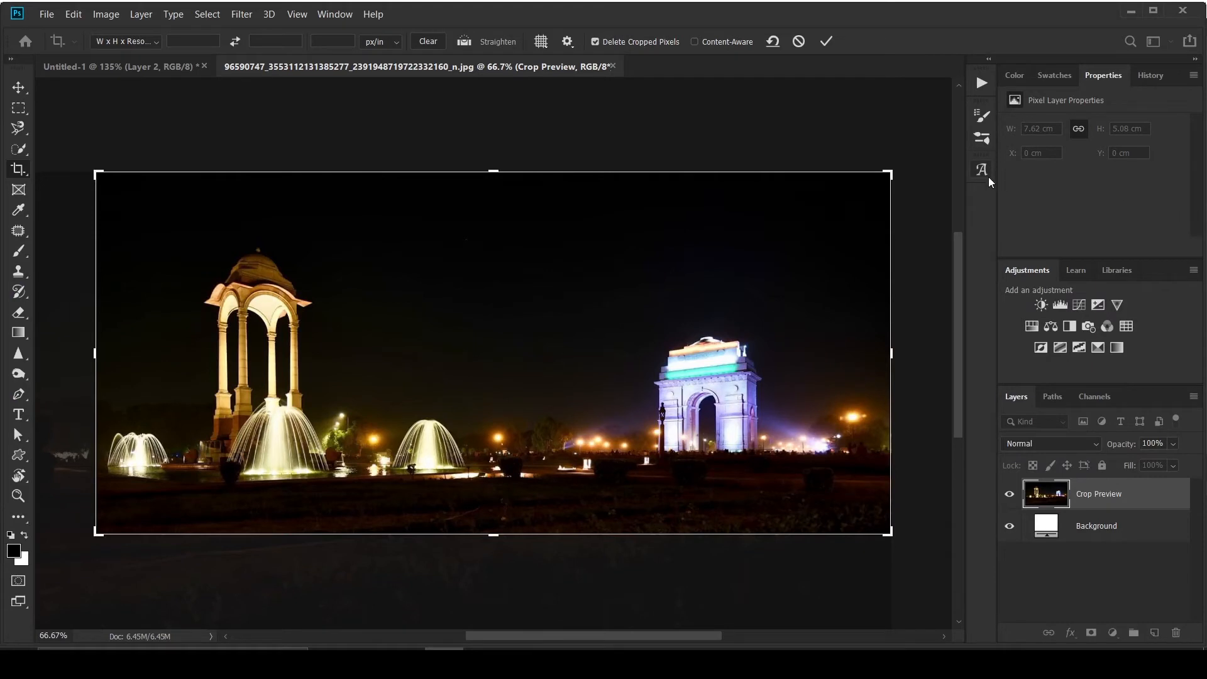
key("x")
key("x")
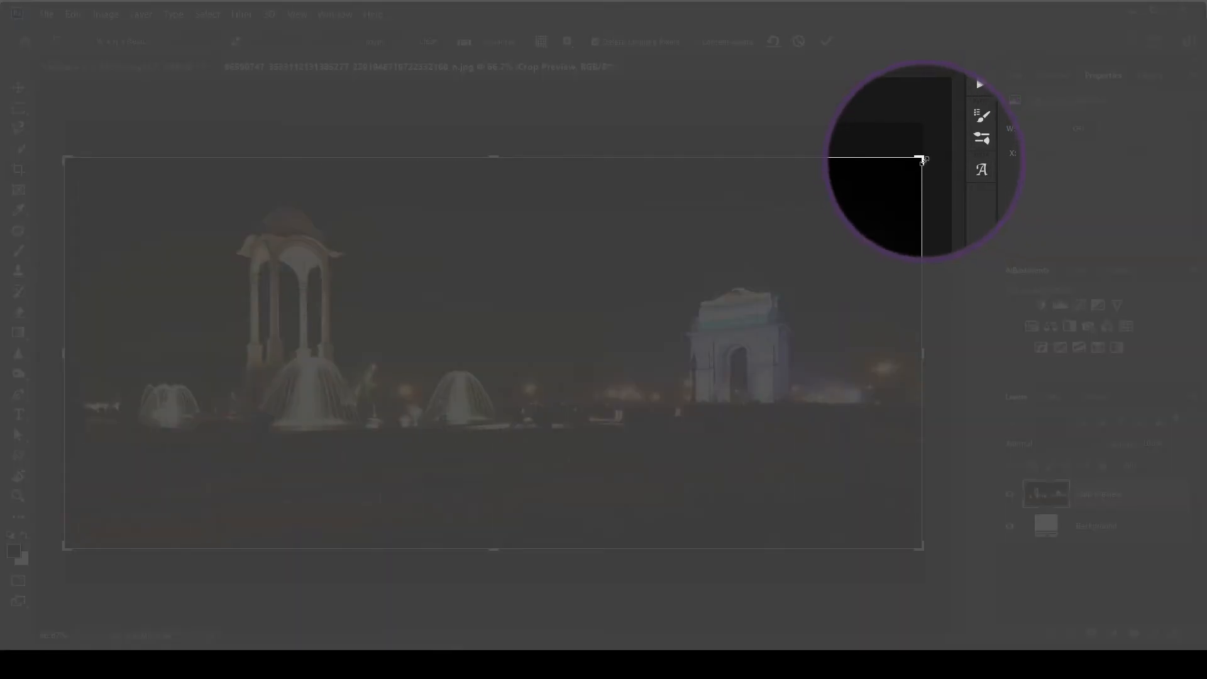
left_click_drag(922, 161, 873, 175)
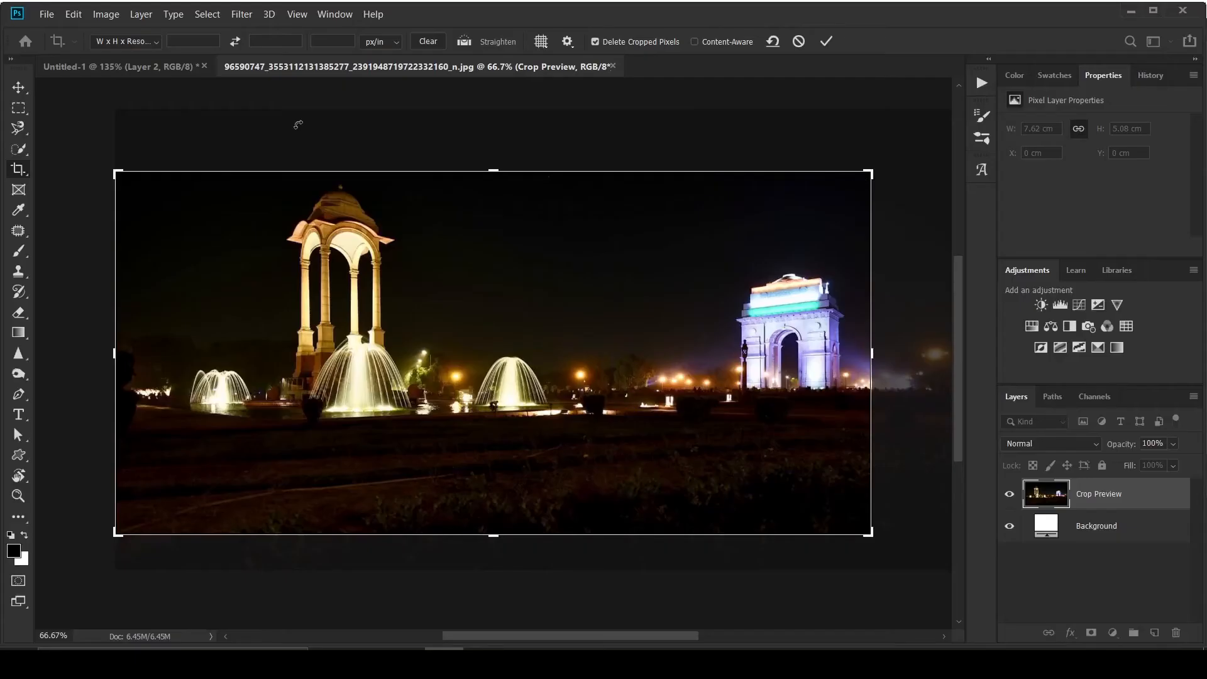
Keep the W x H x Resolution crop preset and crop the photo to about 15.3 x 7.4 cm.
left_click(125, 39)
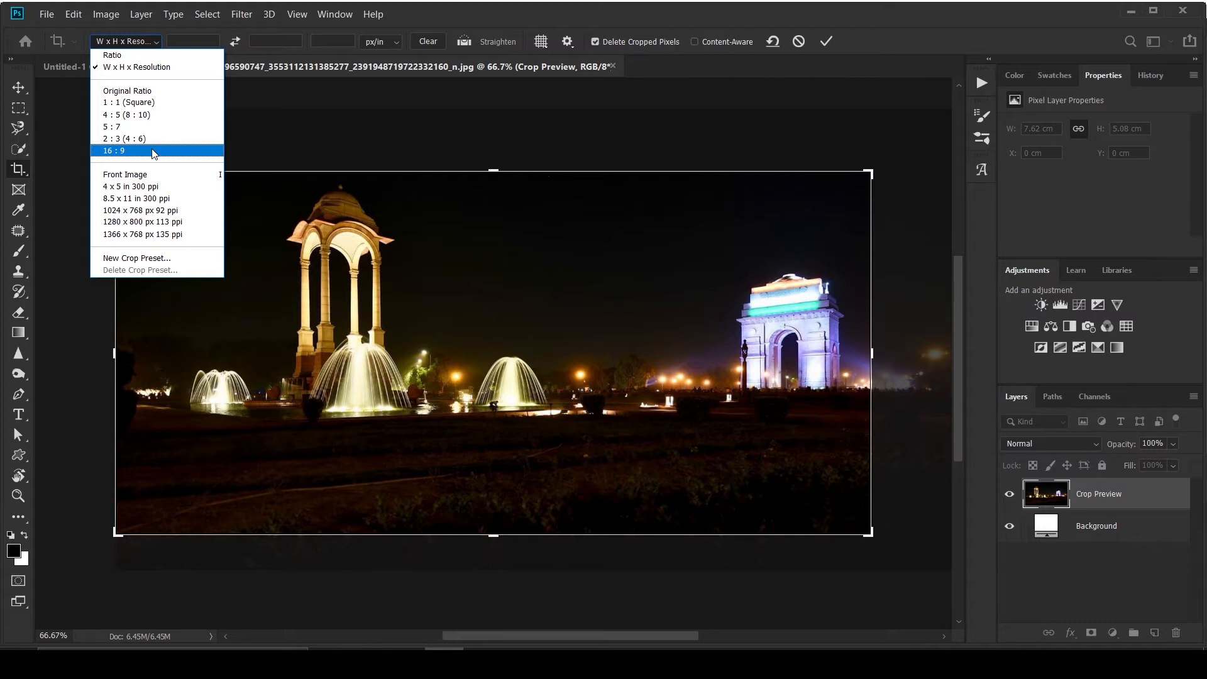
left_click(166, 68)
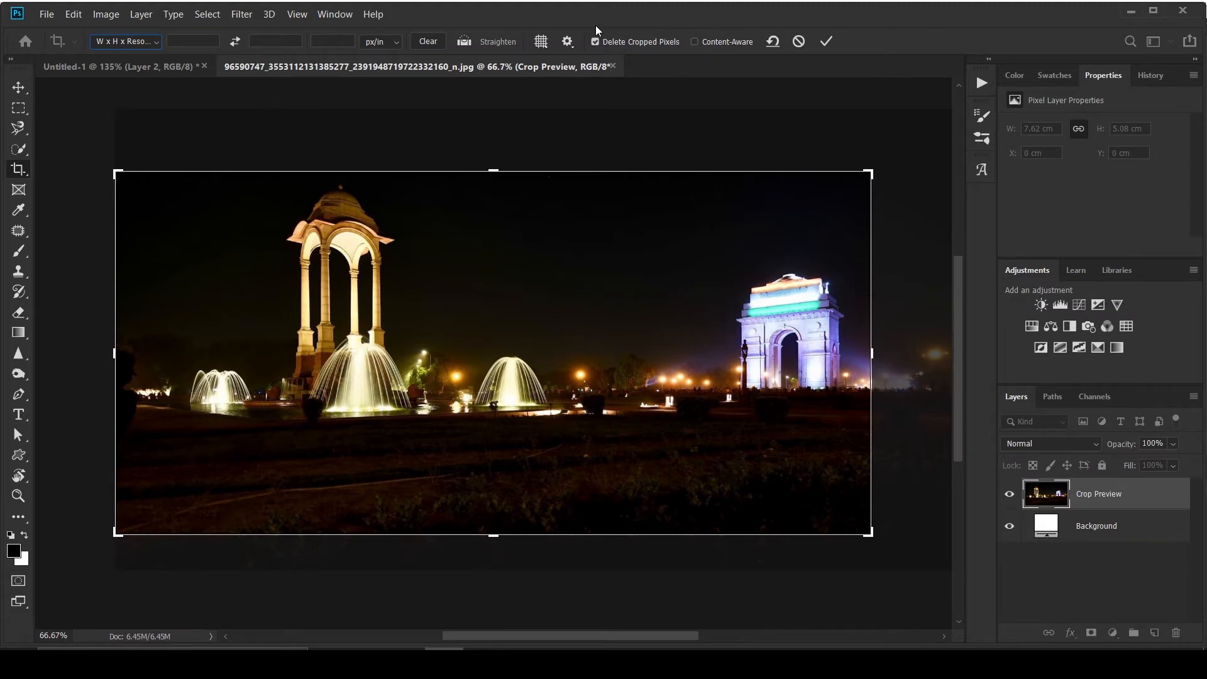
key("Return")
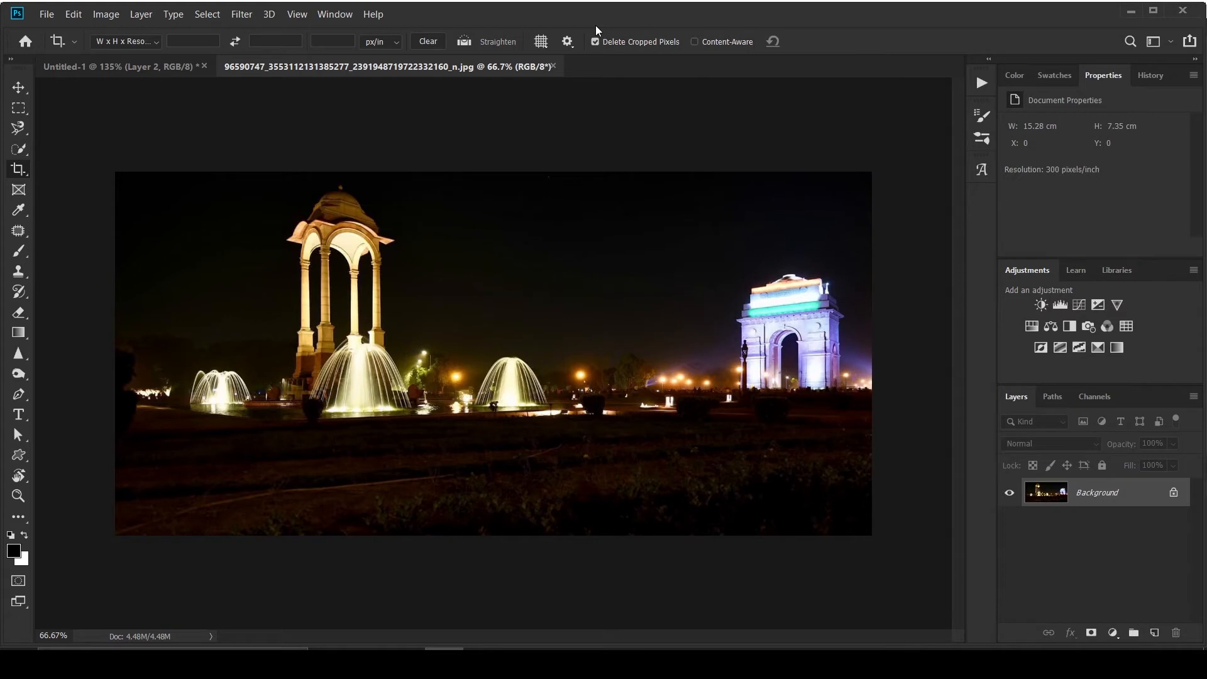
Draw a straight Polygonal Lasso line from the pavilion's base to the illuminated gate's base and discard it.
key("x")
left_click(14, 151)
right_click(15, 150)
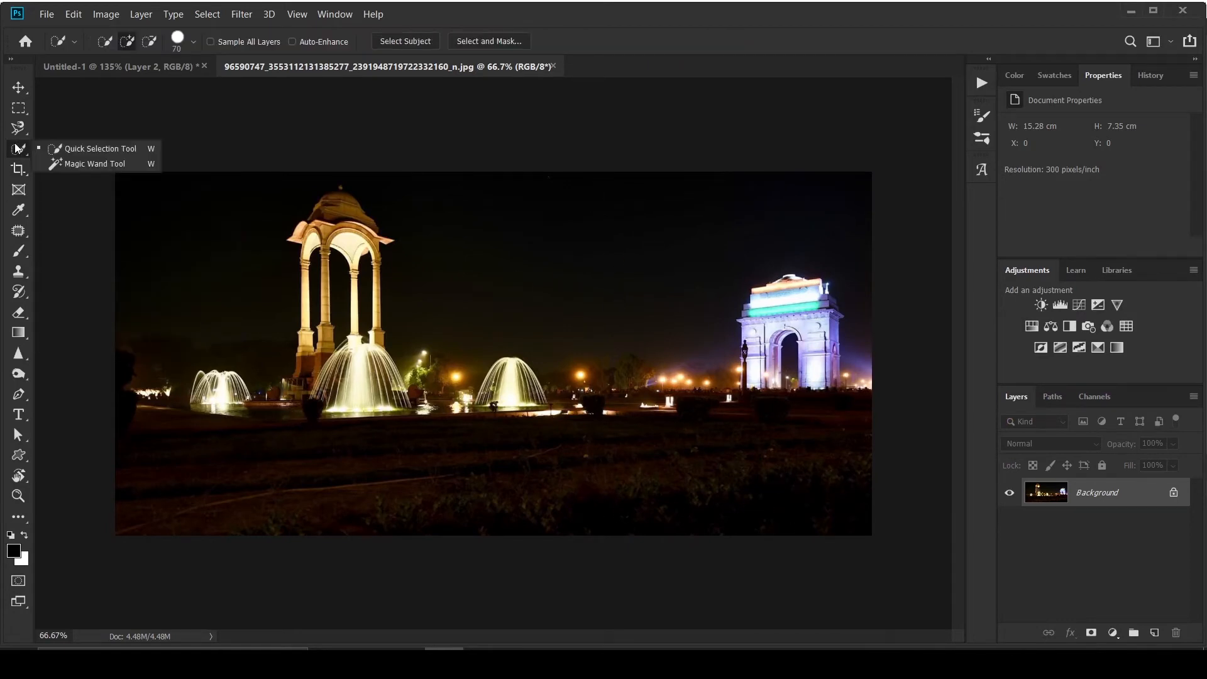
right_click(18, 128)
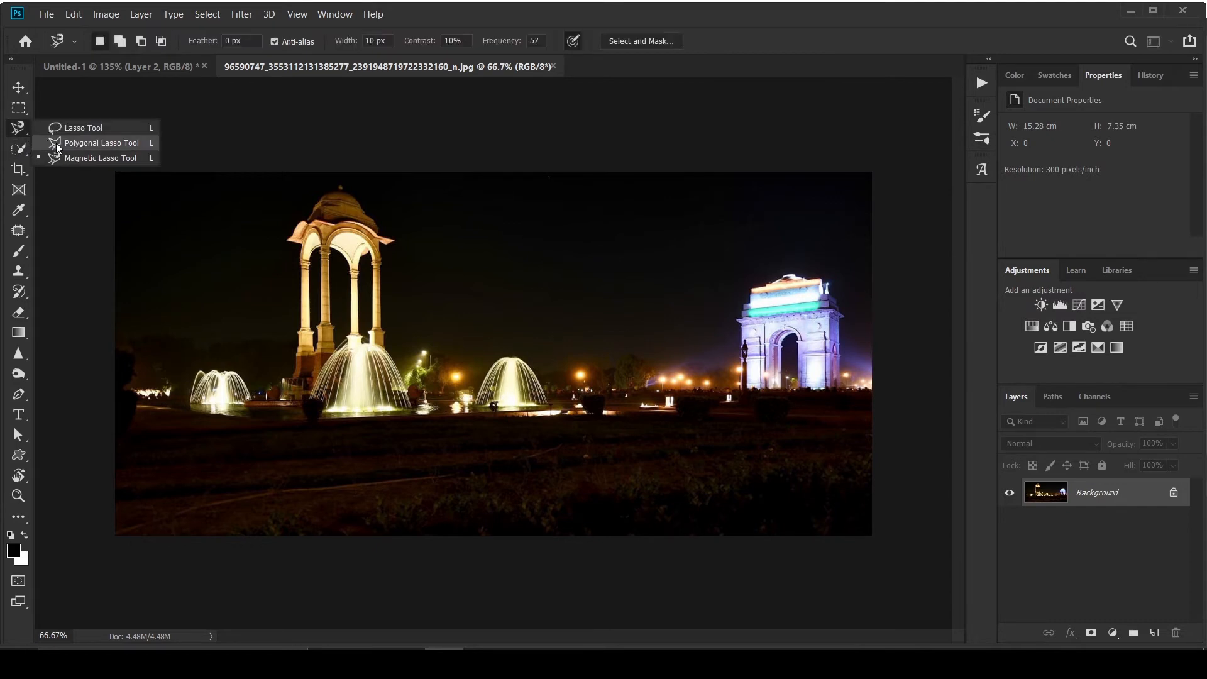
left_click(85, 141)
left_click(288, 393)
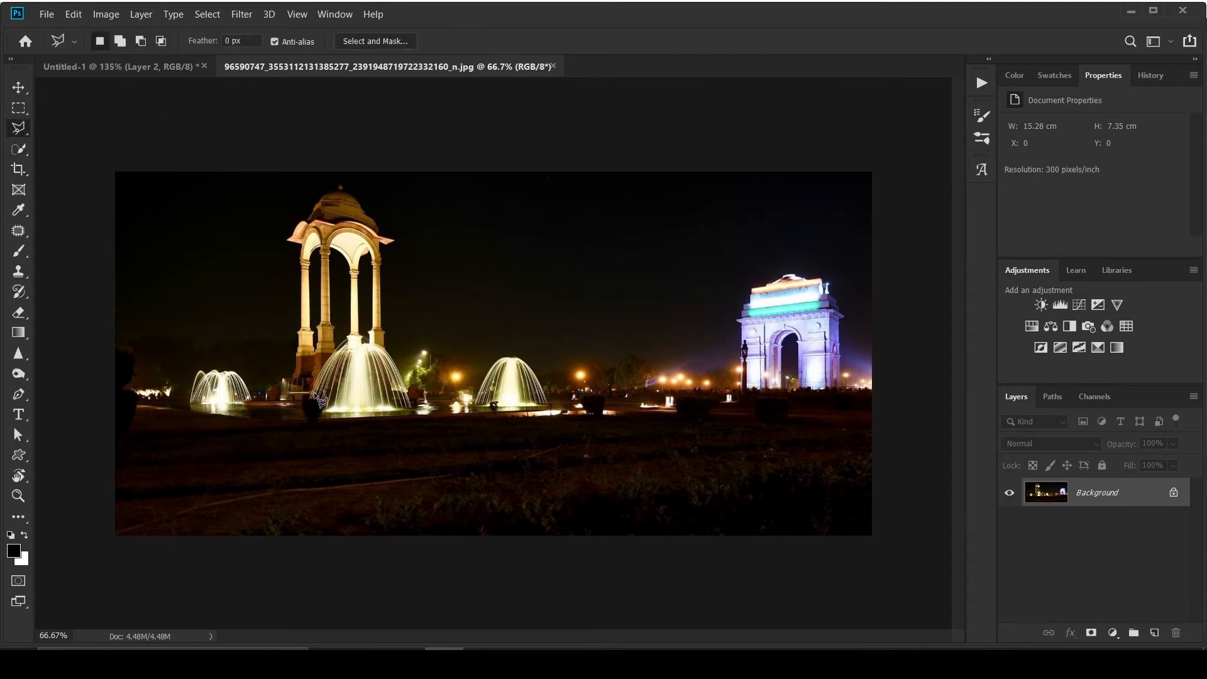
left_click(834, 389)
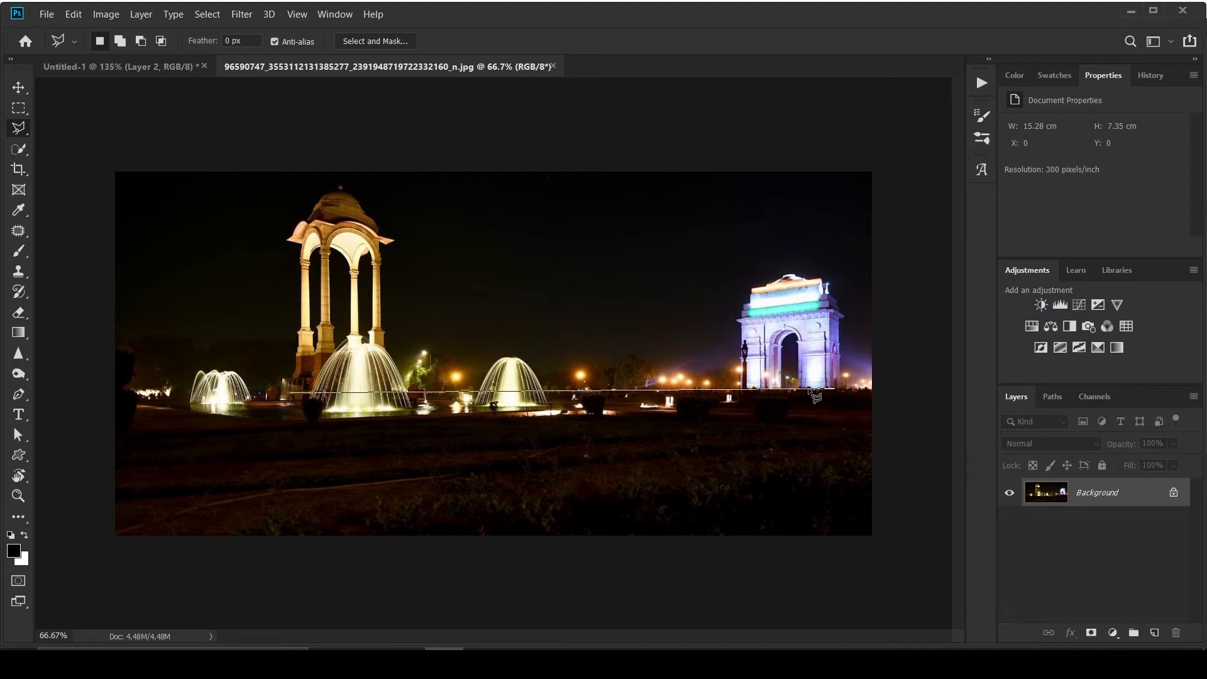
key("Escape")
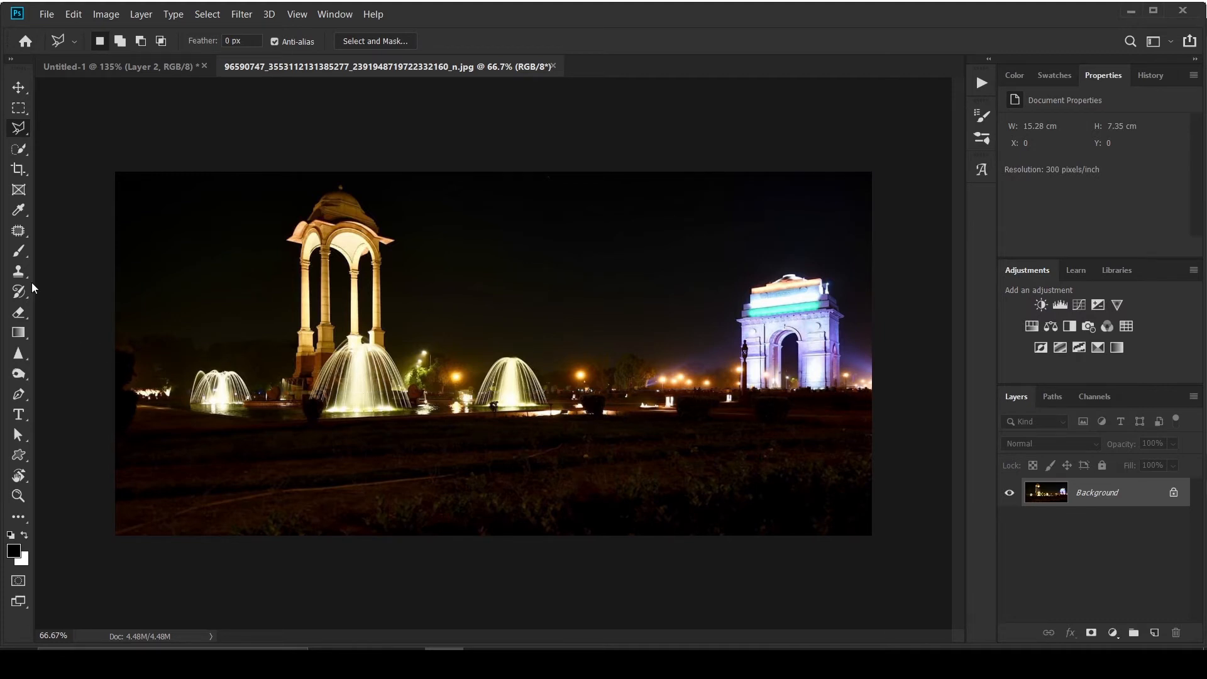
left_click(14, 170)
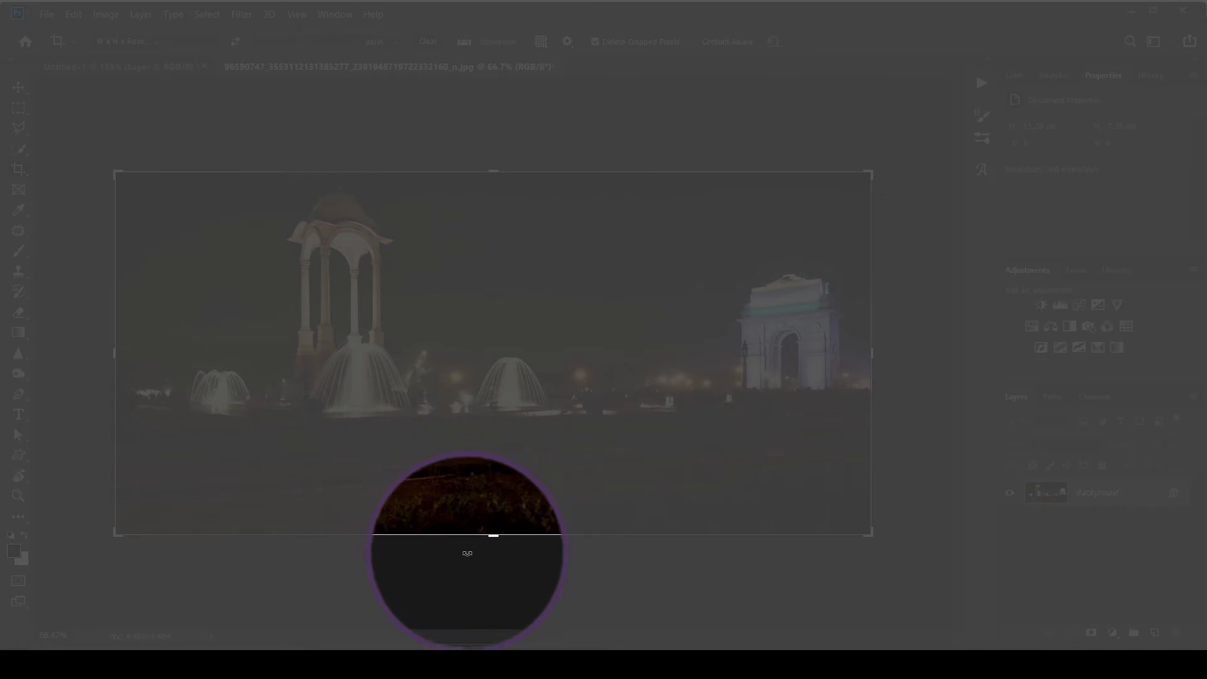
left_click(467, 553)
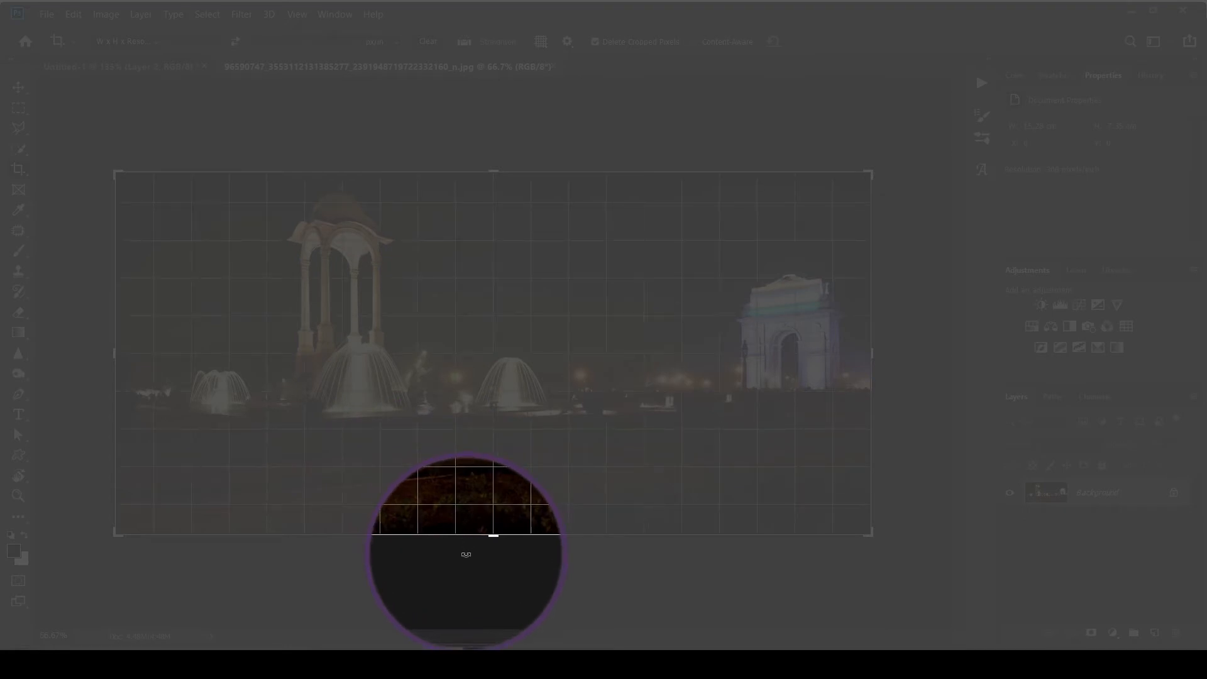
left_click_drag(466, 555, 467, 556)
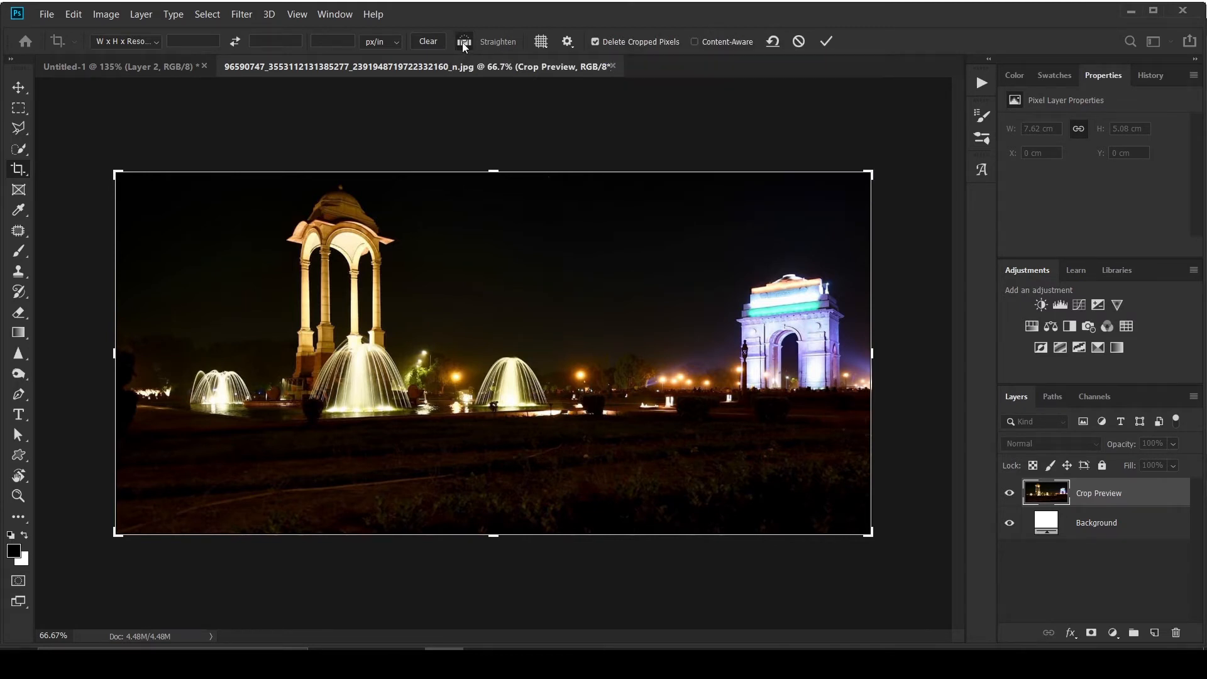
Try to start a Straighten line at the base of the pavilion in the night photo.
left_click(19, 496)
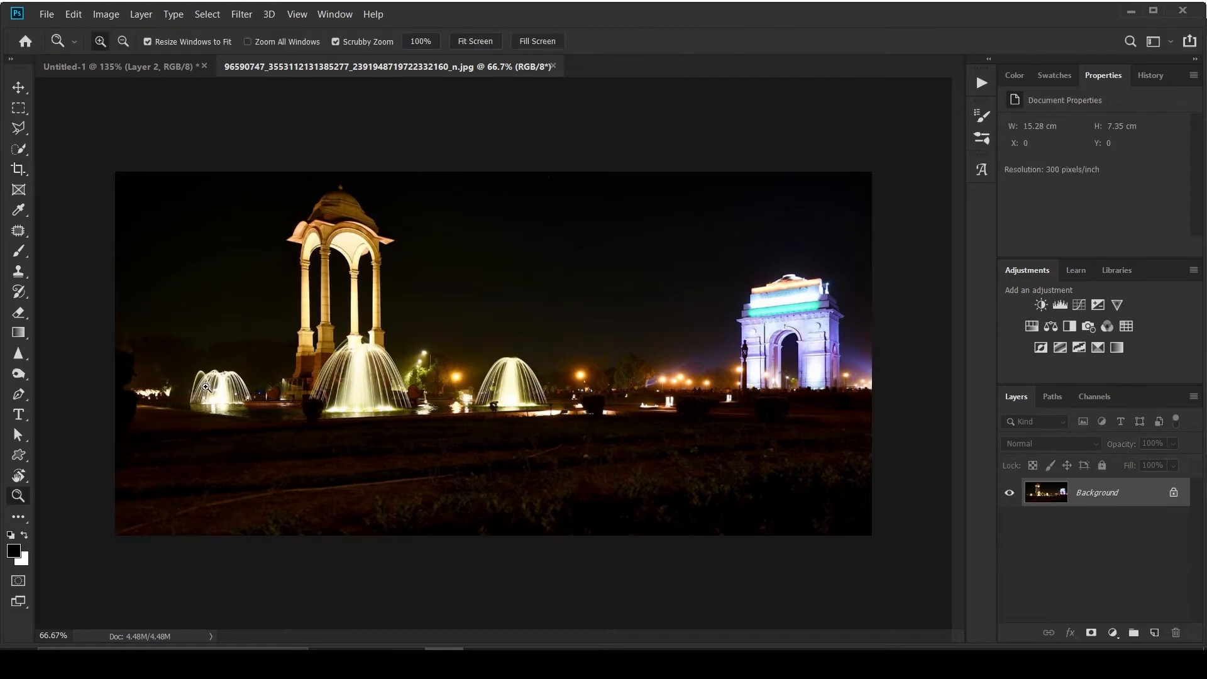
left_click_drag(209, 386, 269, 399)
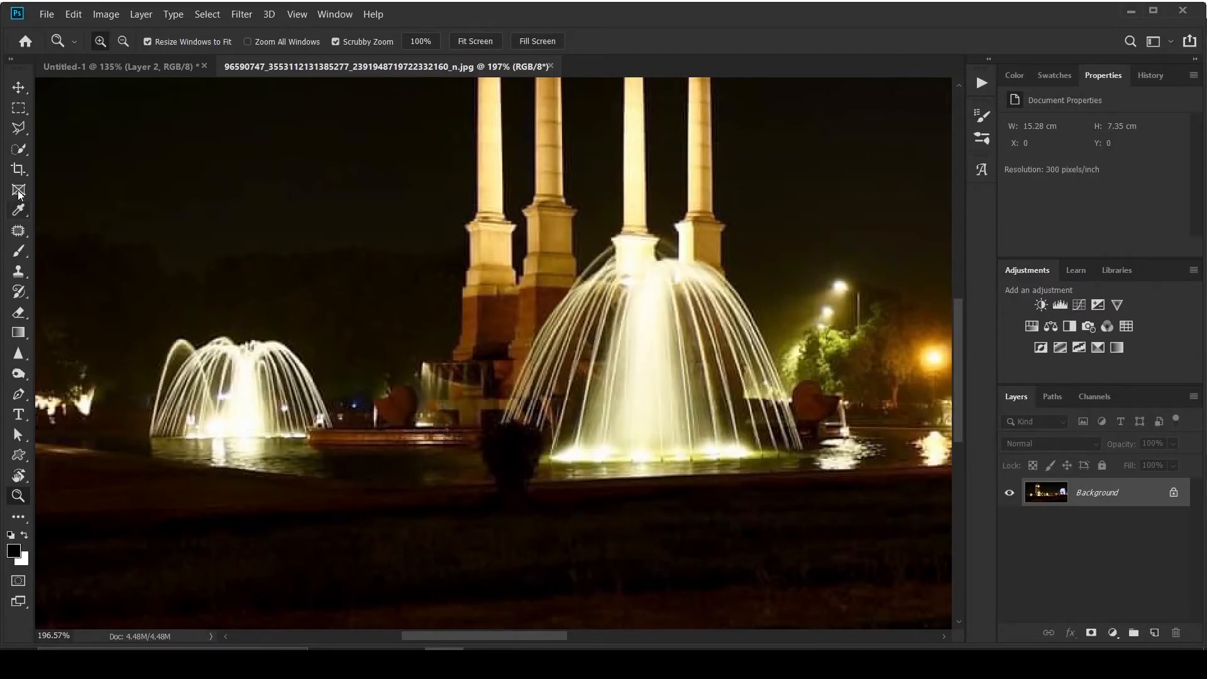
left_click(19, 173)
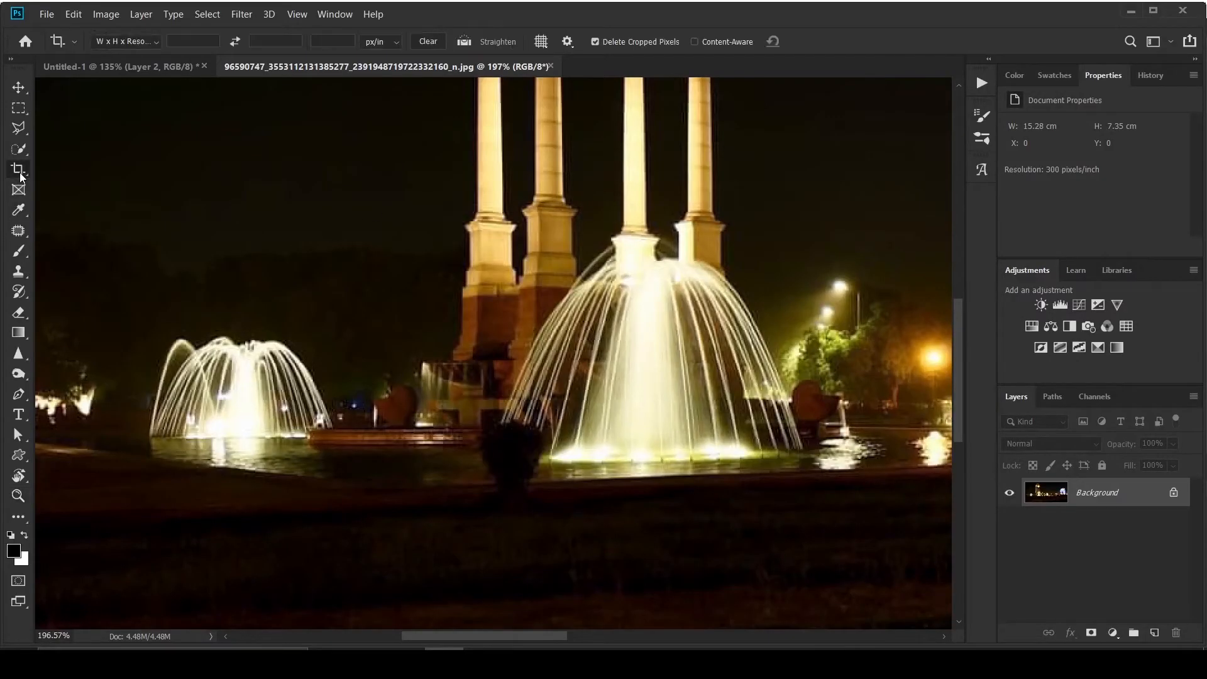
key("z")
left_click_drag(563, 383, 546, 401)
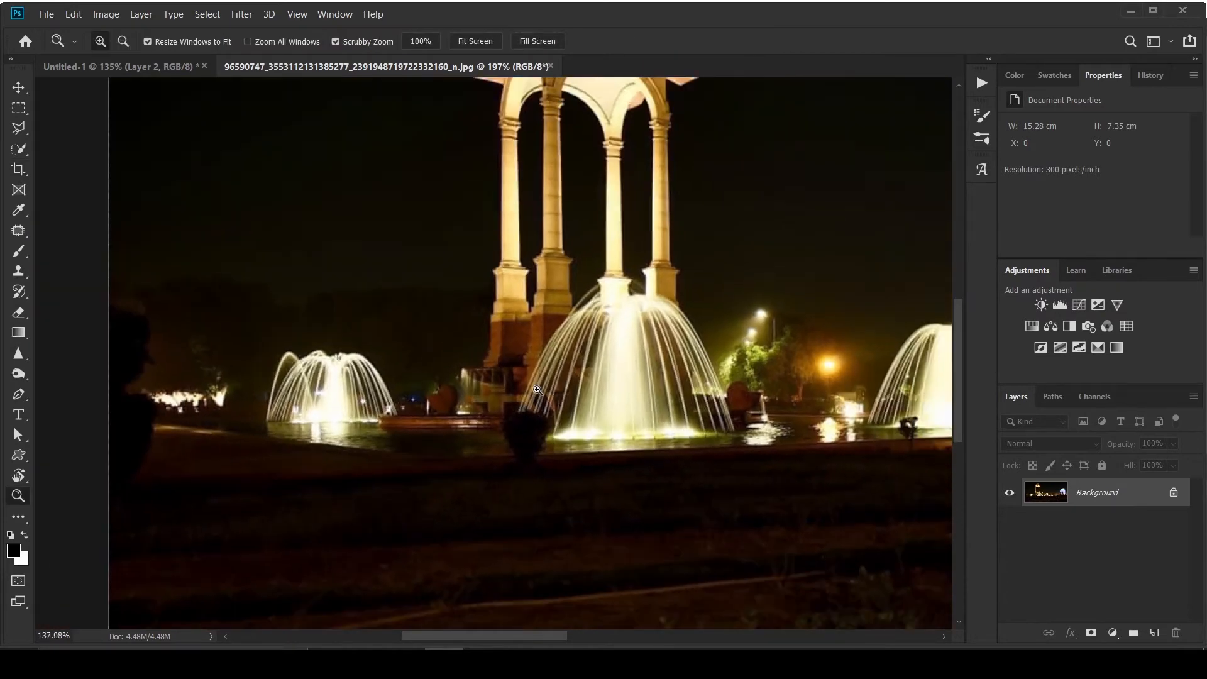
key("c")
left_click_drag(628, 362, 233, 439)
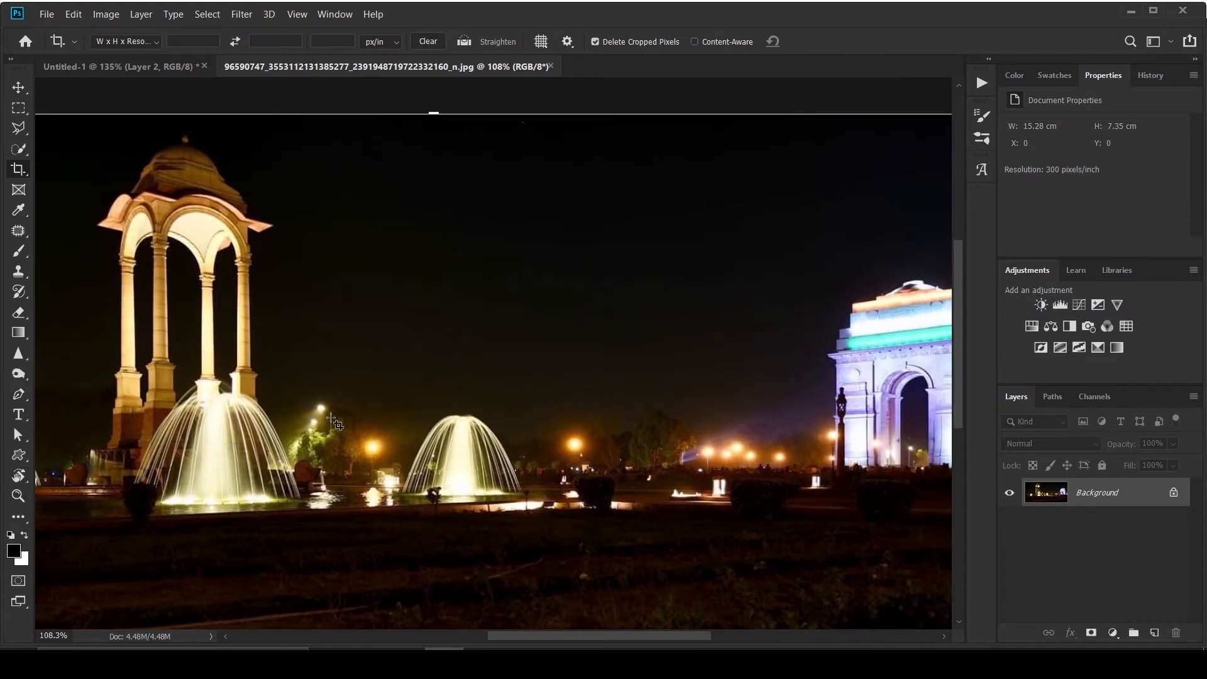
left_click_drag(370, 406, 387, 384)
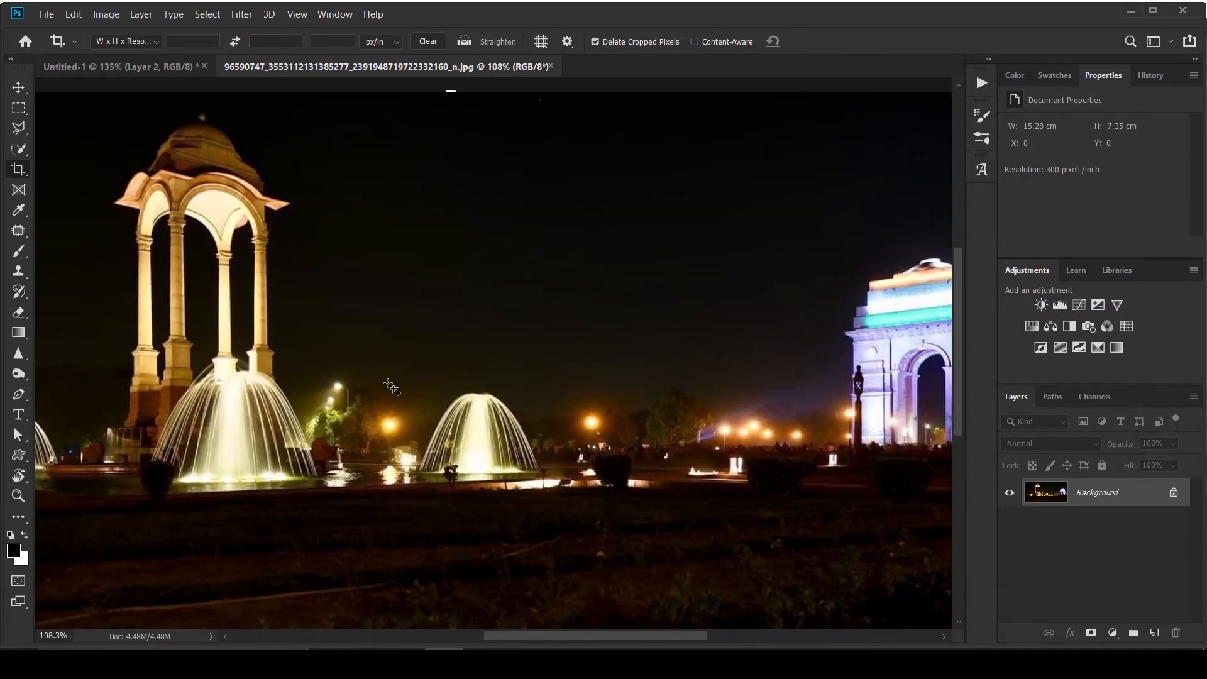
left_click(461, 46)
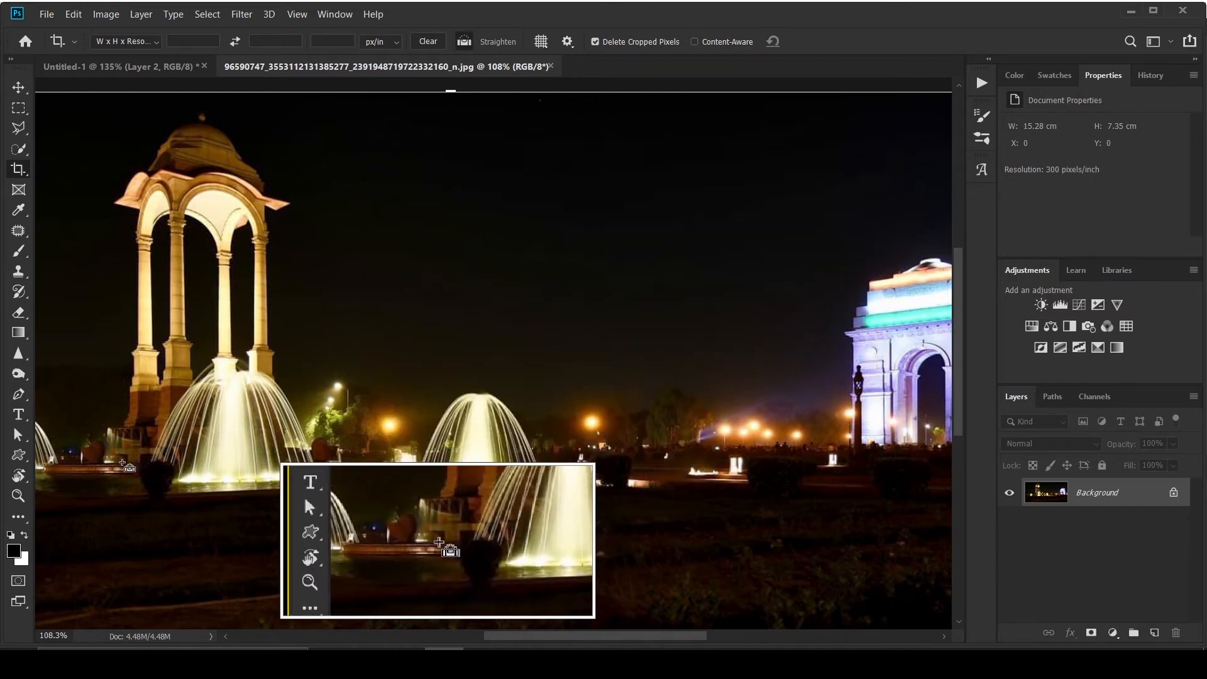
left_click(122, 465)
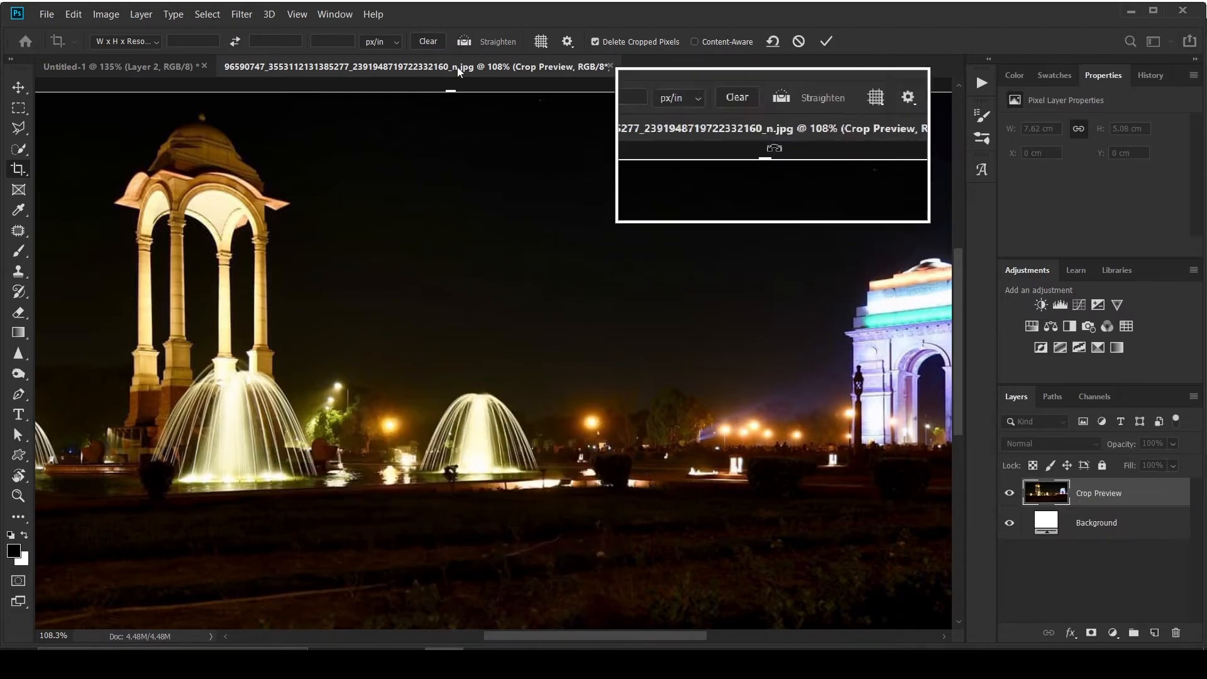
left_click(465, 45)
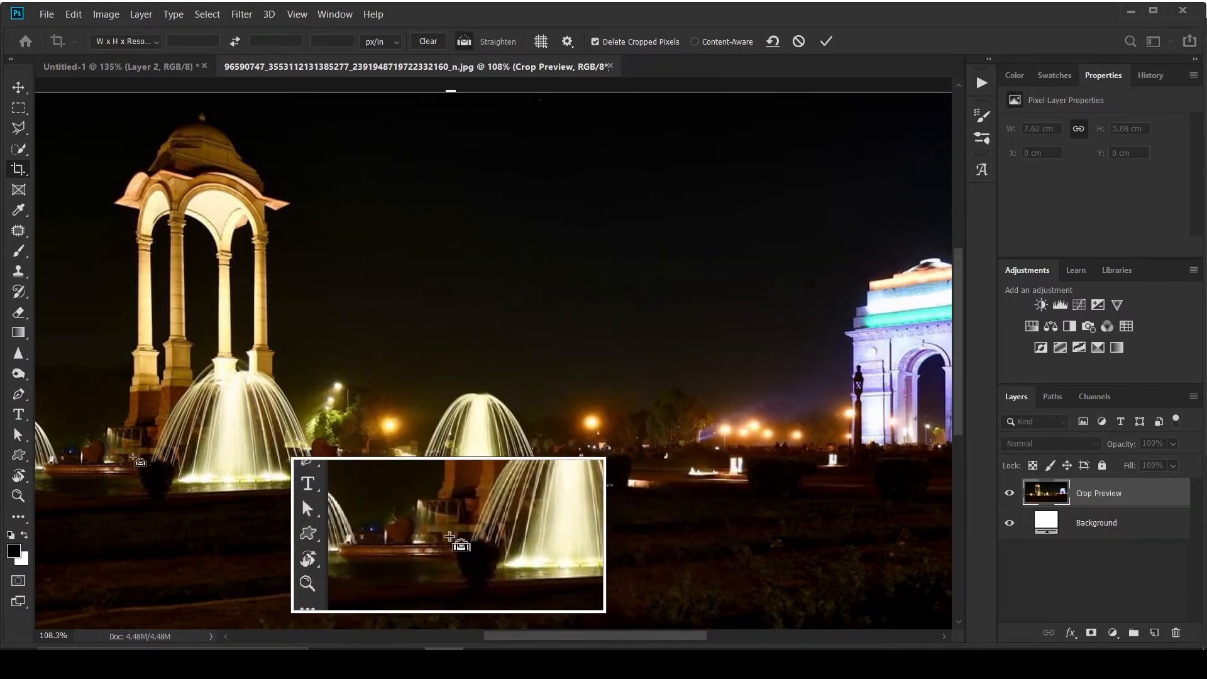
left_click(127, 459)
left_click(129, 460)
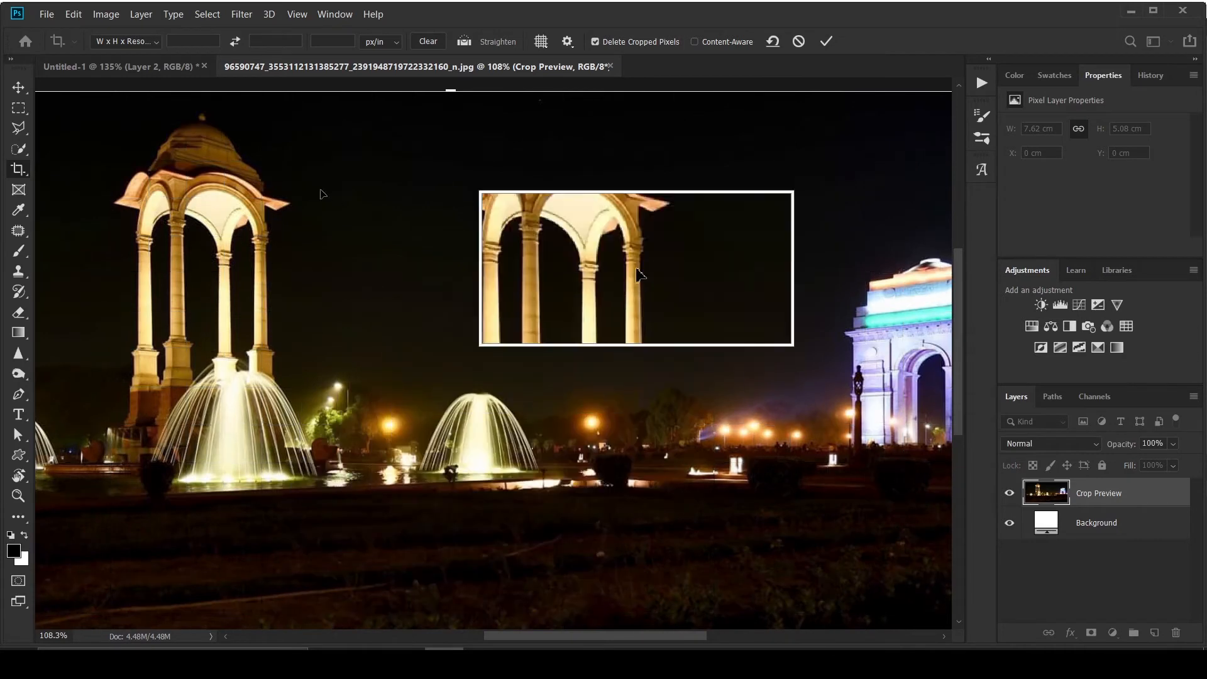
Straighten the photo by about 1.4° along a line from the pavilion's base to the illuminated gate's base, and apply the crop.
left_click(464, 41)
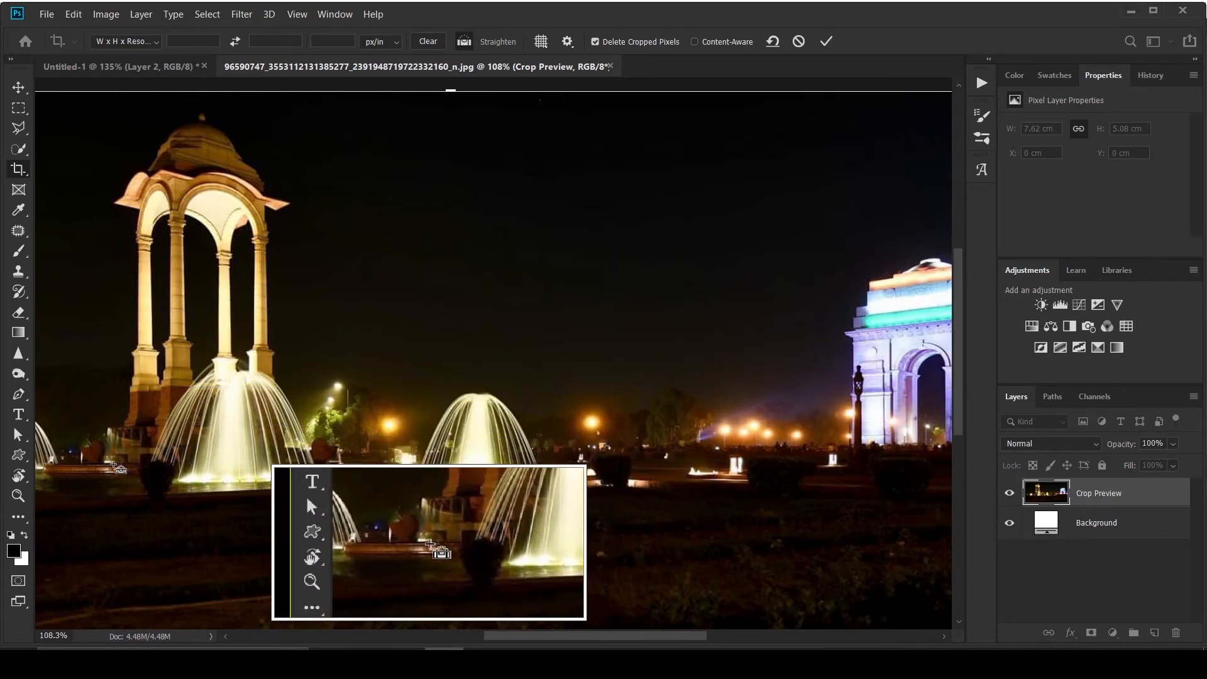
left_click_drag(136, 465, 917, 445)
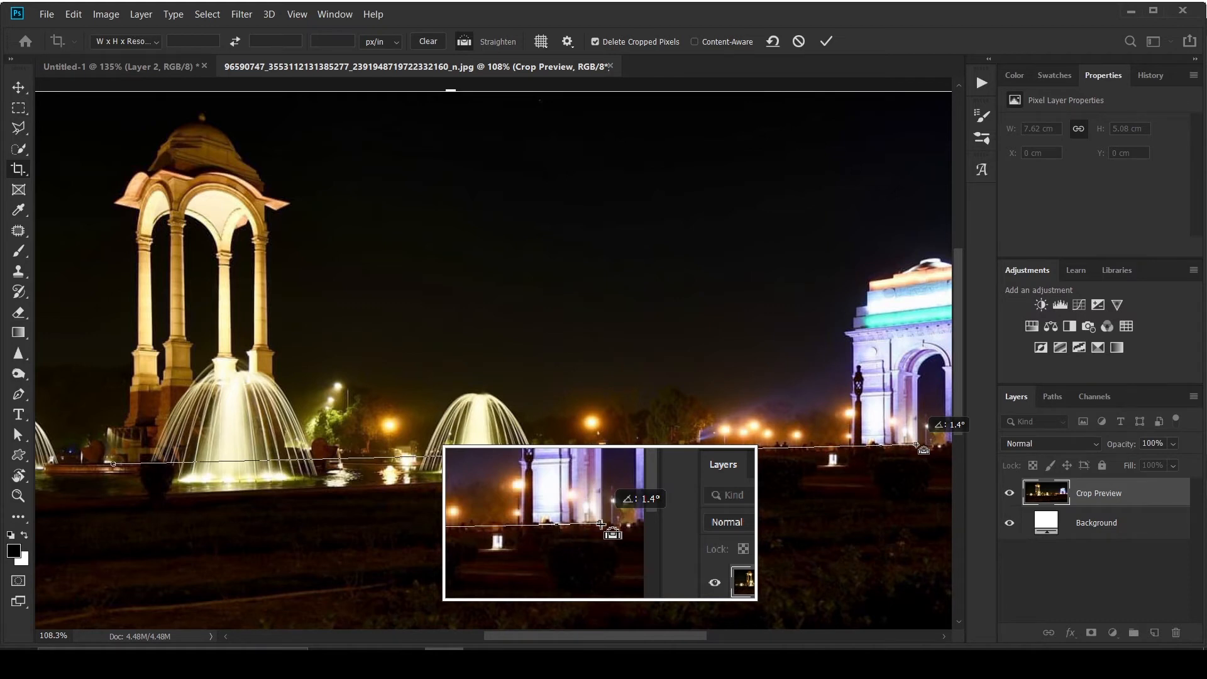
left_click_drag(916, 445, 918, 448)
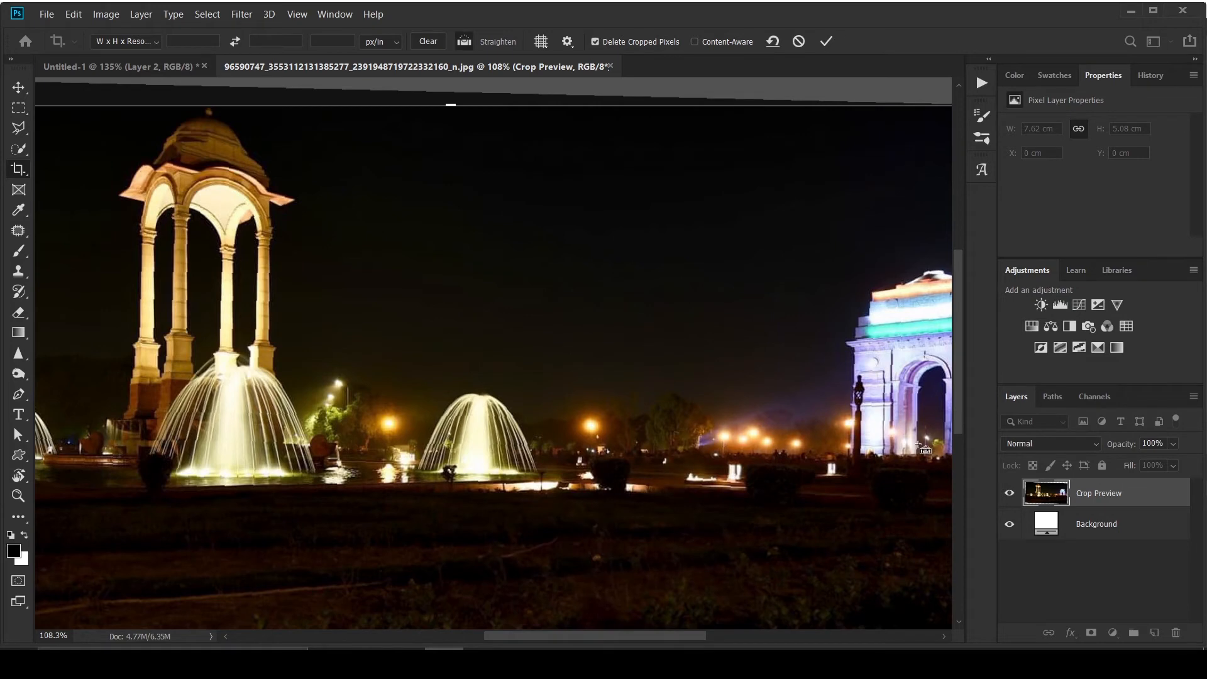
key("ctrl+0")
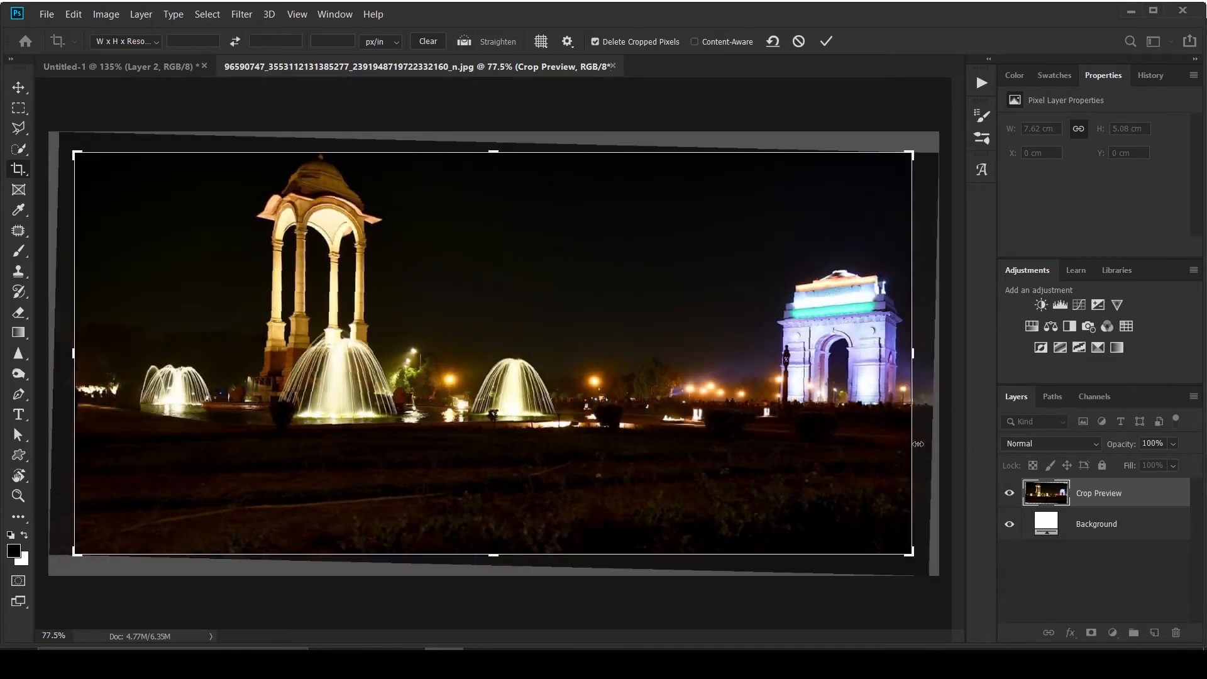
key("Return")
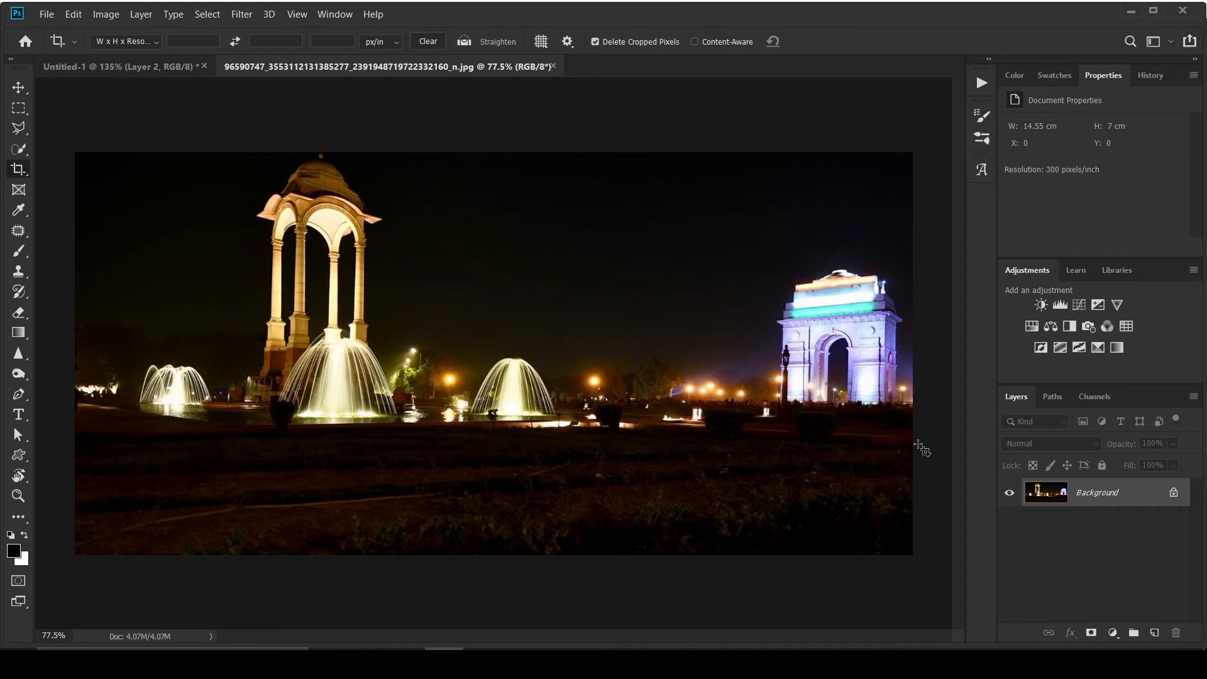
Outline a perspective crop around the pavilion and fountains, shift three of its corners, and discard it without cropping.
right_click(25, 174)
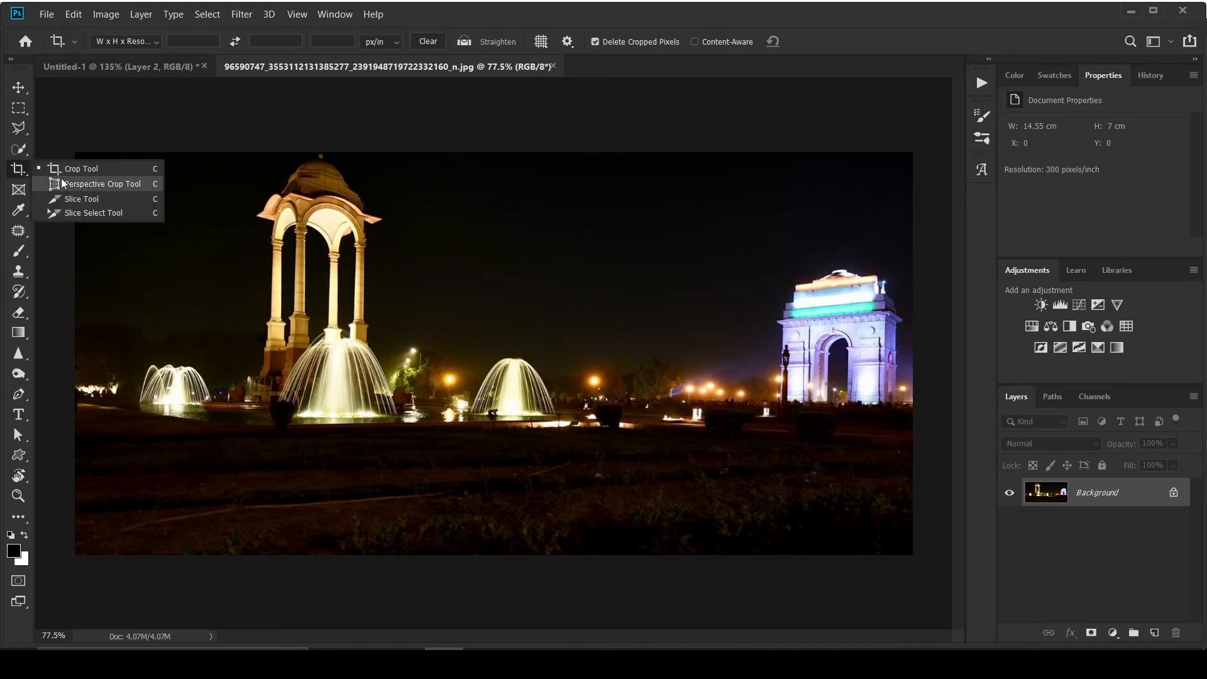
left_click(64, 183)
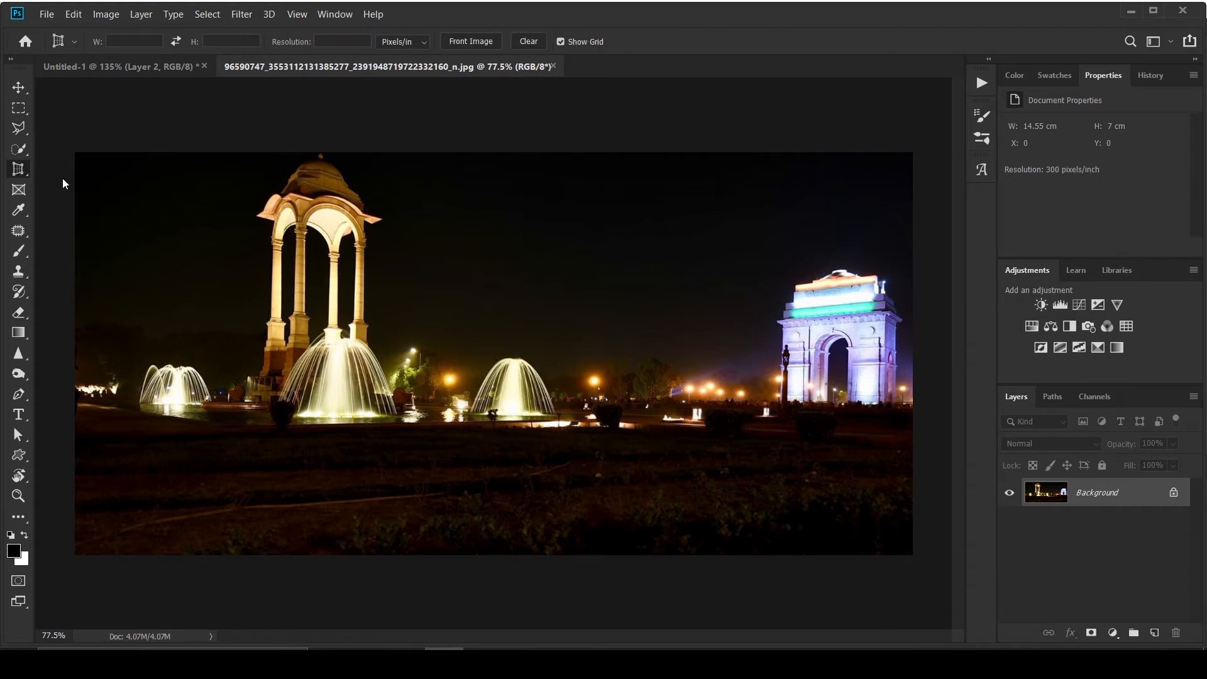
left_click_drag(77, 156, 555, 424)
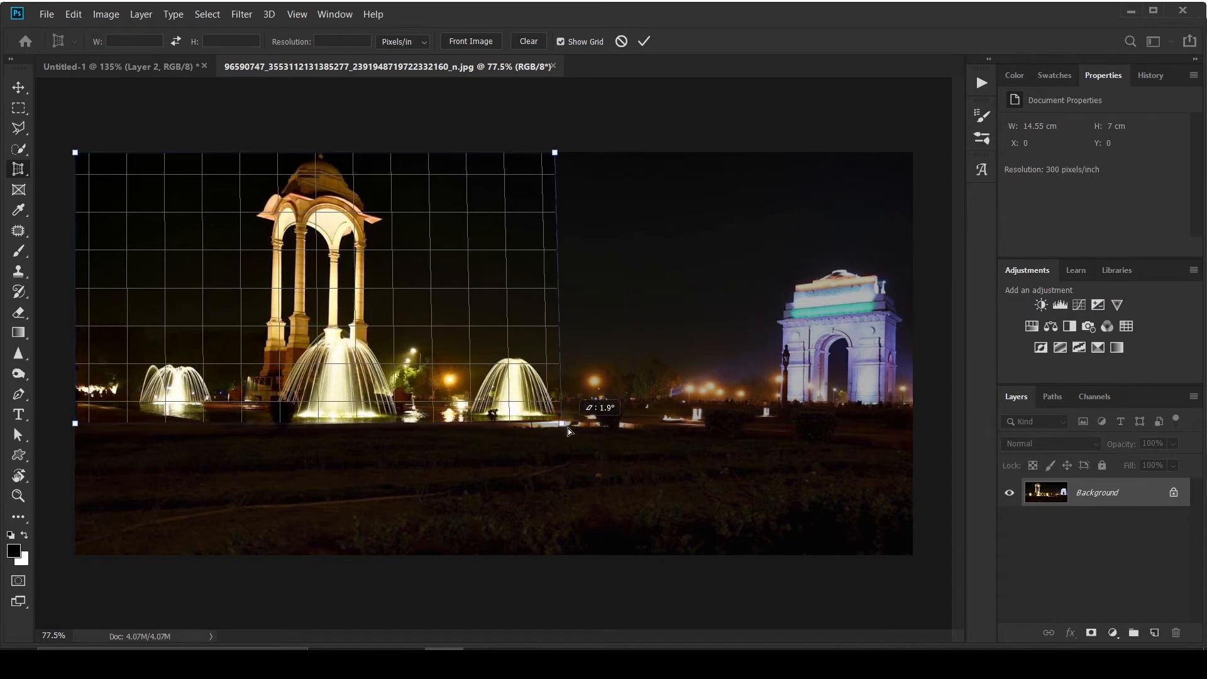
left_click_drag(560, 426, 494, 423)
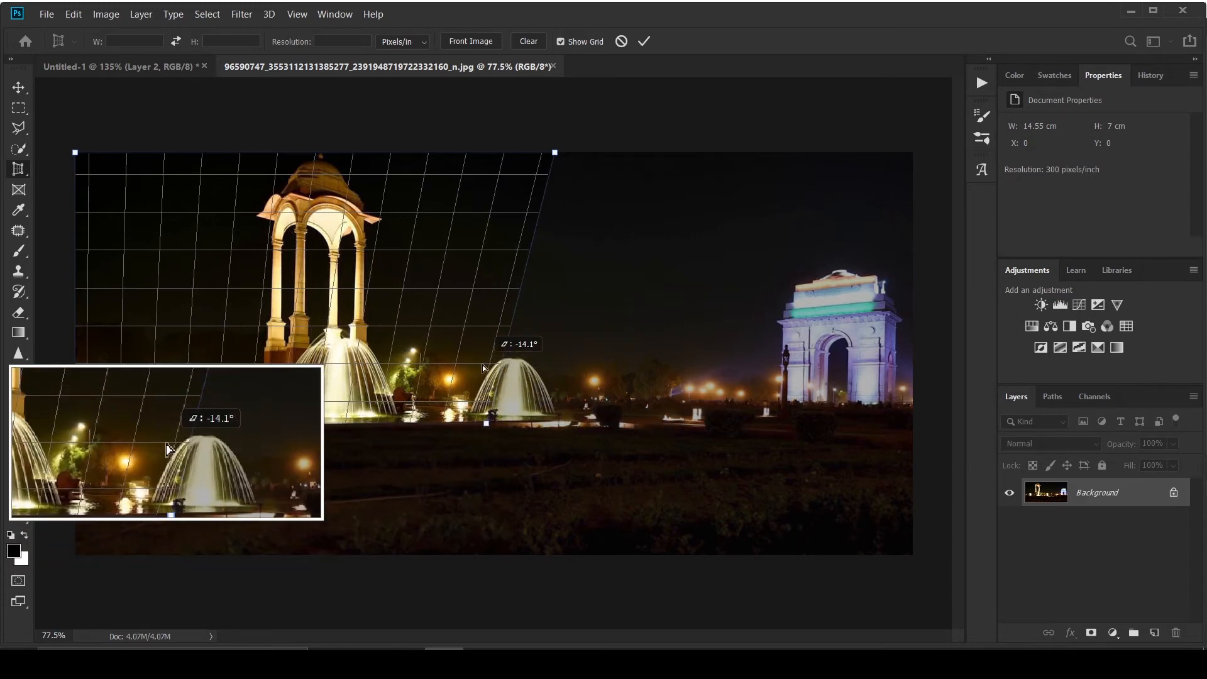
left_click_drag(555, 152, 478, 152)
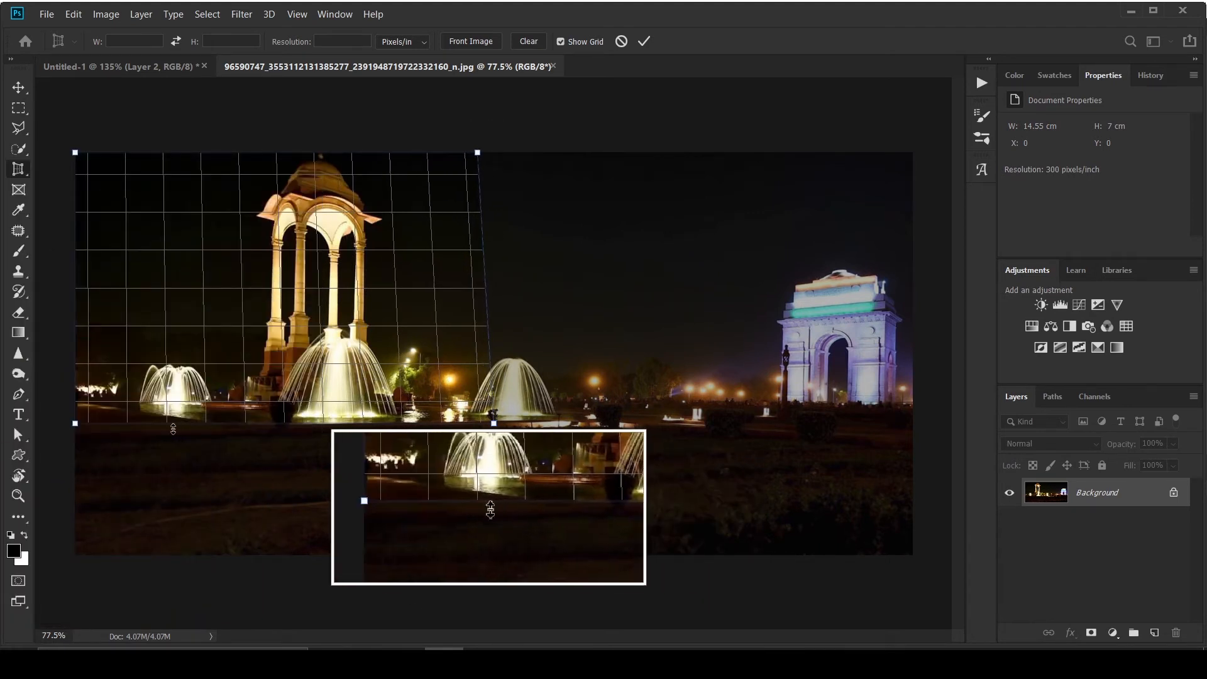
left_click_drag(76, 433, 76, 478)
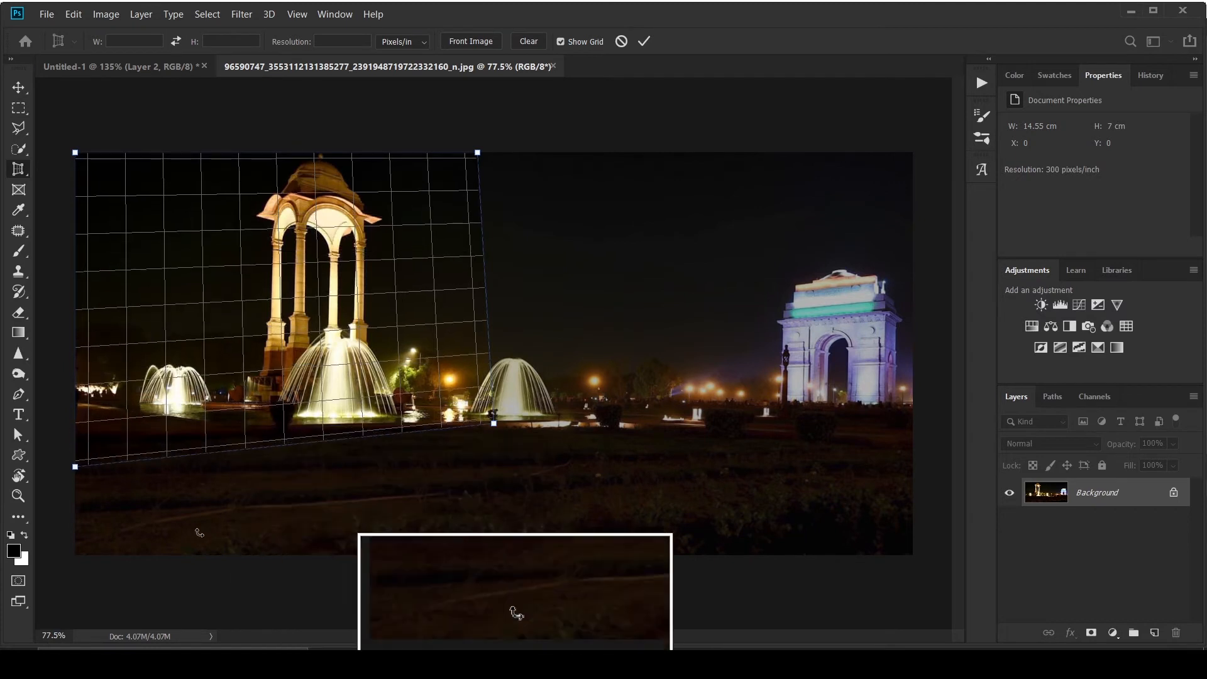
right_click(20, 176)
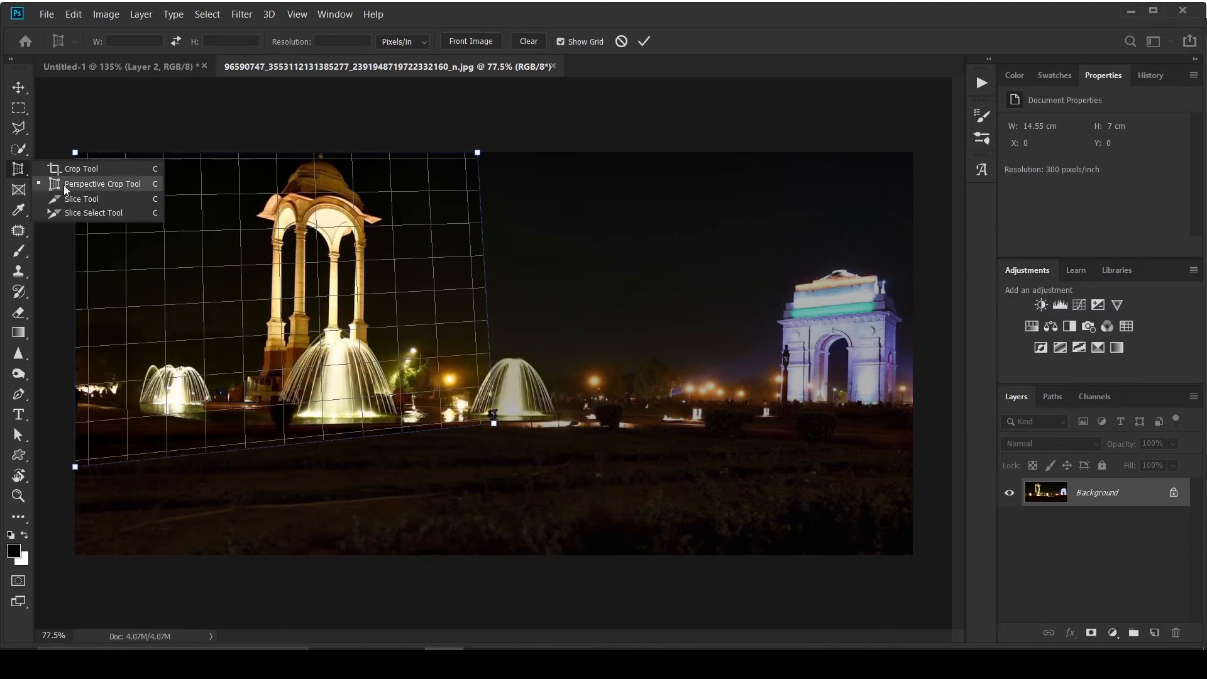
left_click(111, 171)
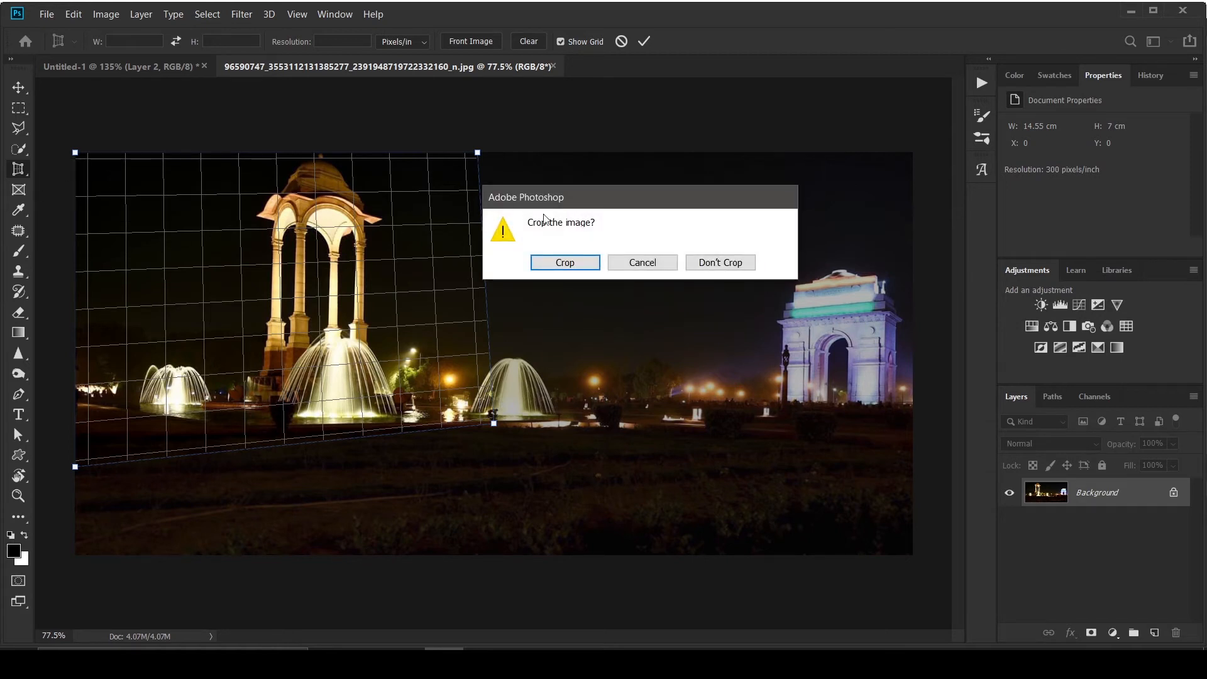
left_click(723, 264)
Draw a rectangular frame about 10.4 x 5.8 cm over the pavilion and fountains and one about 1.1 x 2.1 cm beside the gate.
left_click(19, 190)
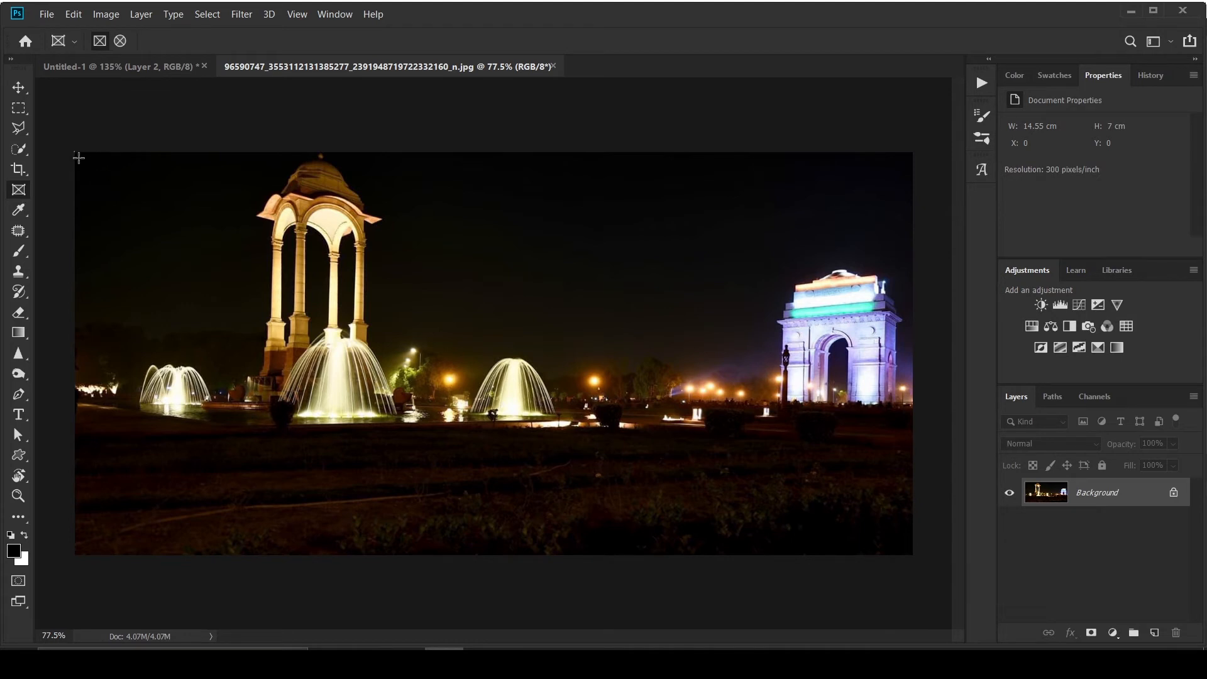
left_click_drag(79, 157, 677, 459)
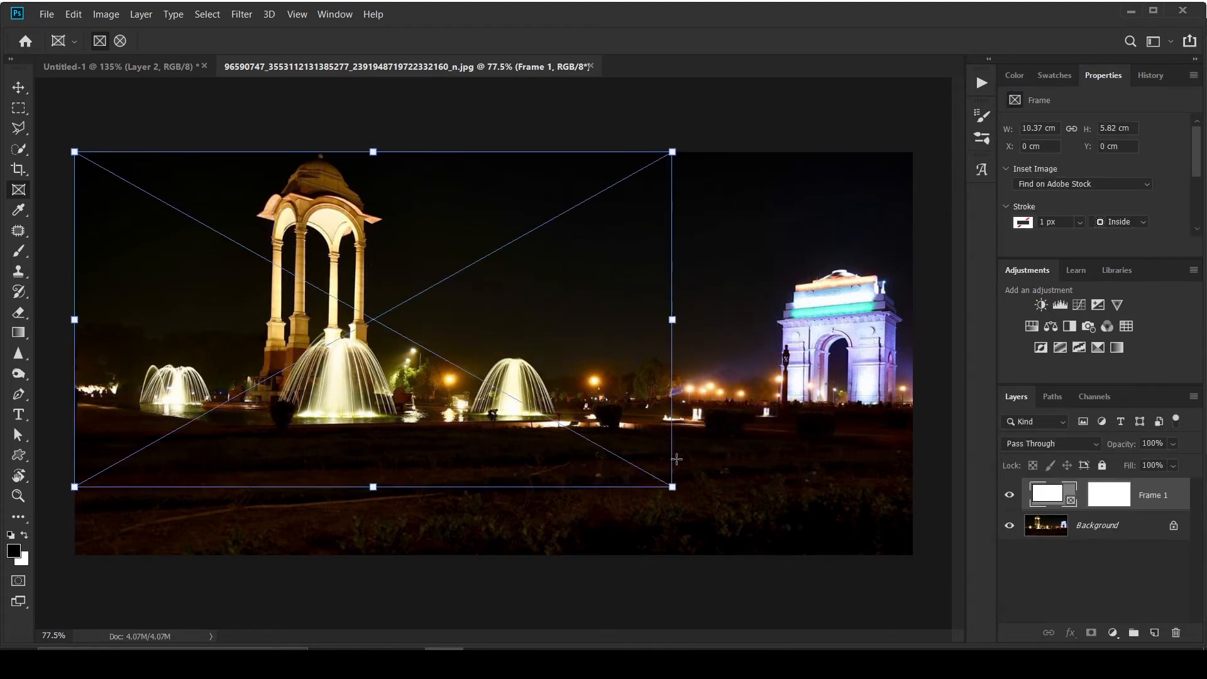
left_click_drag(677, 320, 713, 433)
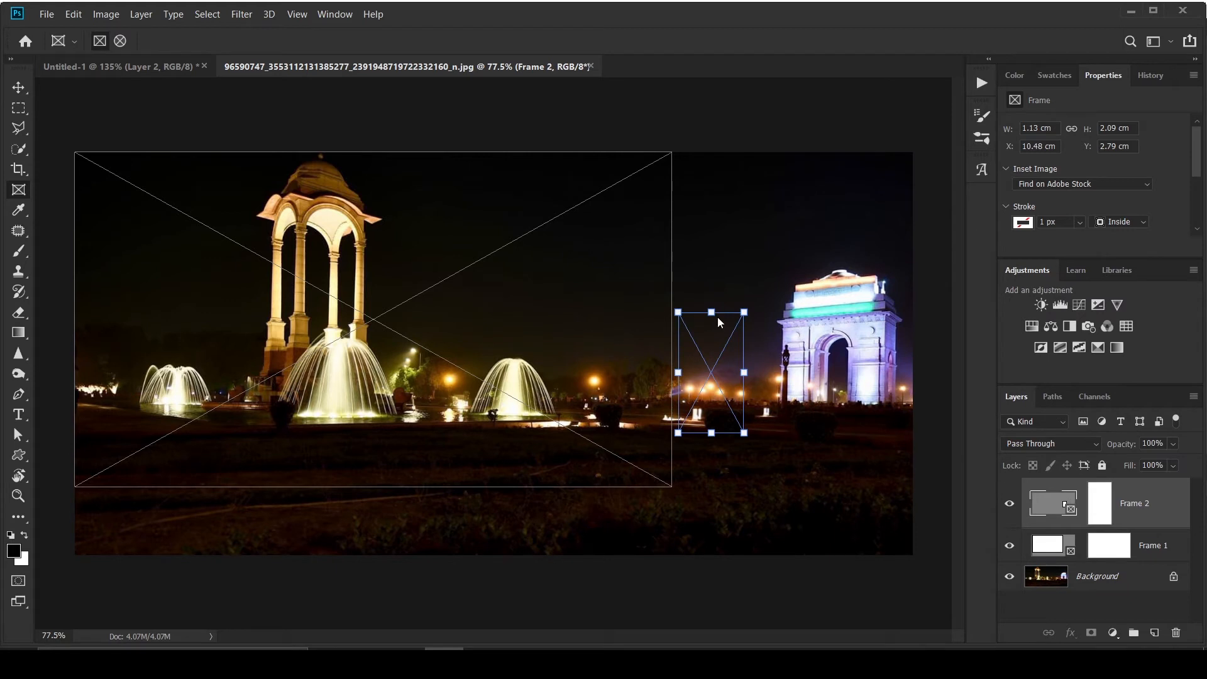
mouse_move(719, 352)
left_mouse_down()
mouse_move(743, 347)
mouse_move(777, 300)
left_mouse_up()
Reposition the large frame over the pavilion and shrink it to about 2.6 x 4.6 cm so it encloses the structure.
left_click(638, 458)
mouse_move(619, 500)
left_mouse_down()
mouse_move(625, 487)
mouse_move(566, 444)
mouse_move(607, 459)
left_mouse_up()
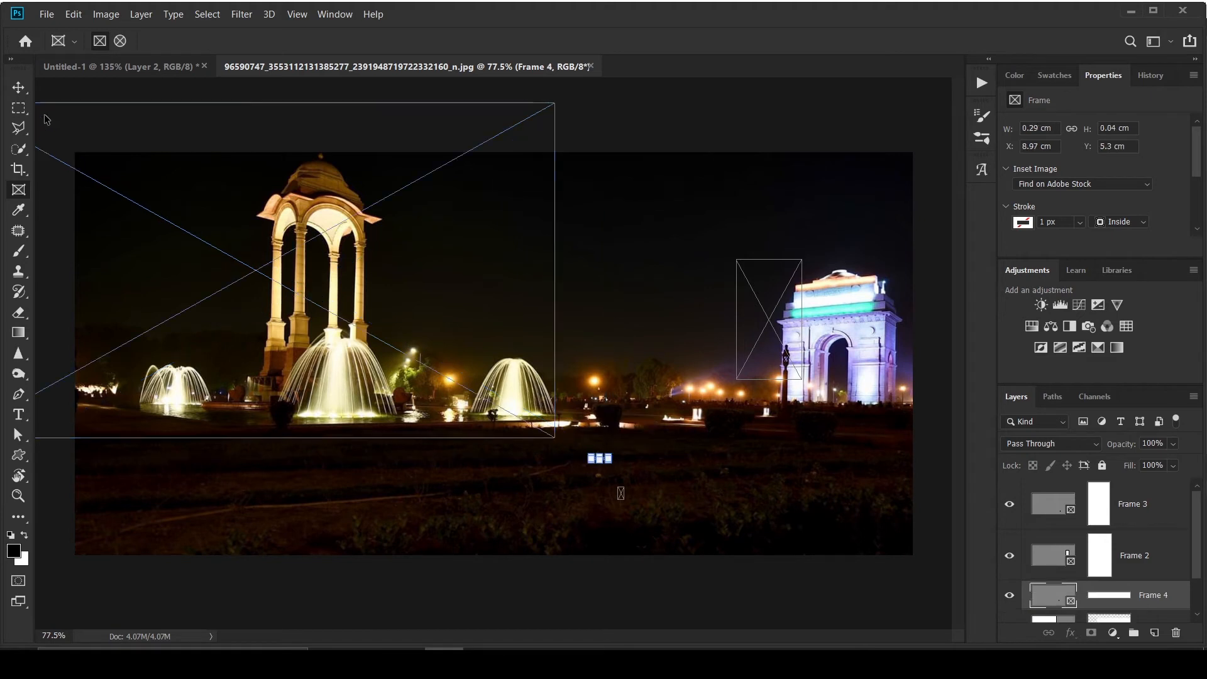
left_click_drag(262, 198, 419, 247)
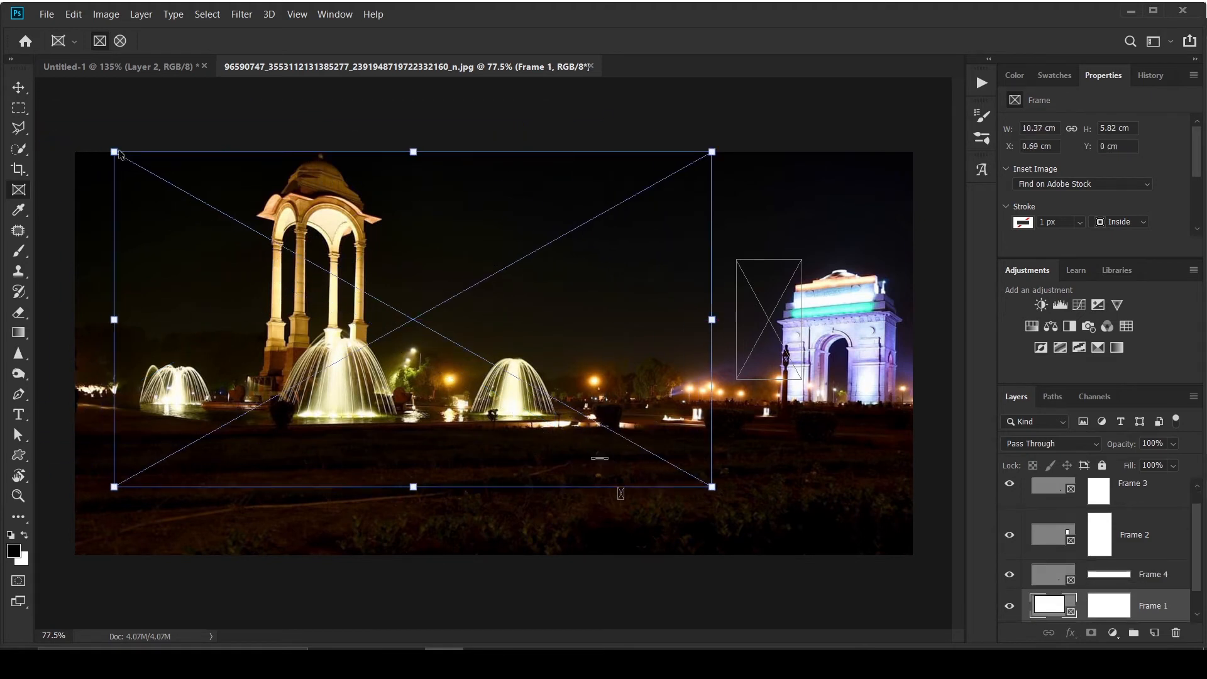
left_click_drag(116, 153, 236, 152)
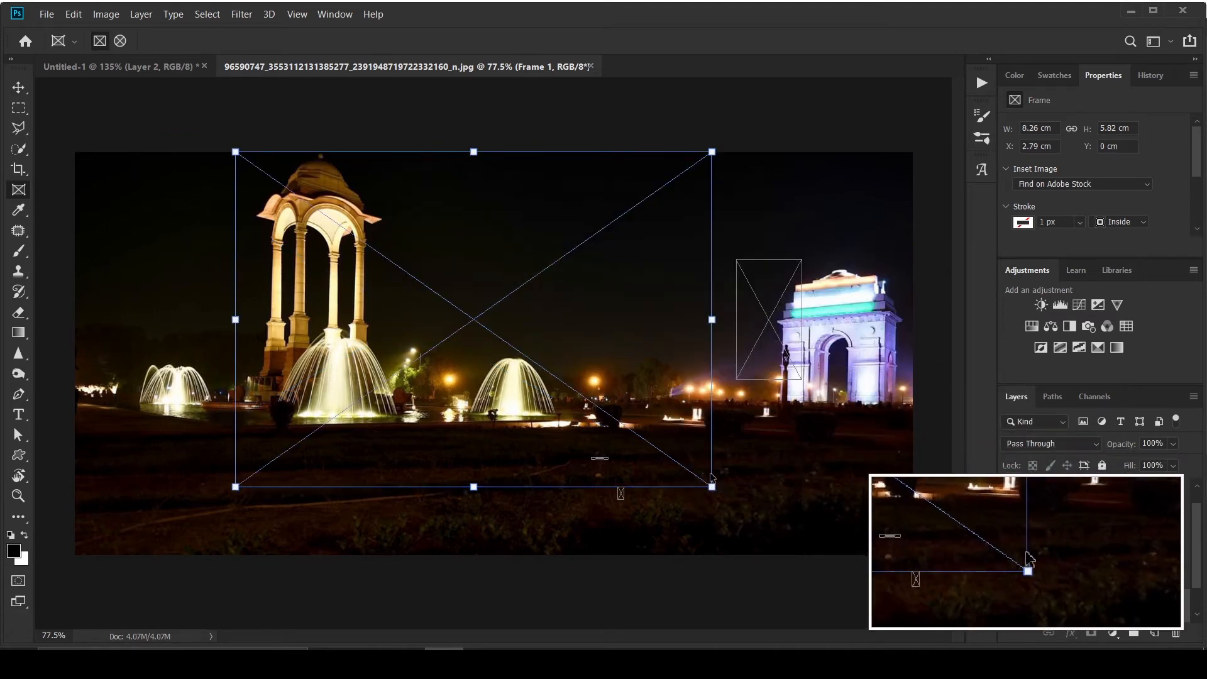
left_click_drag(712, 485, 387, 418)
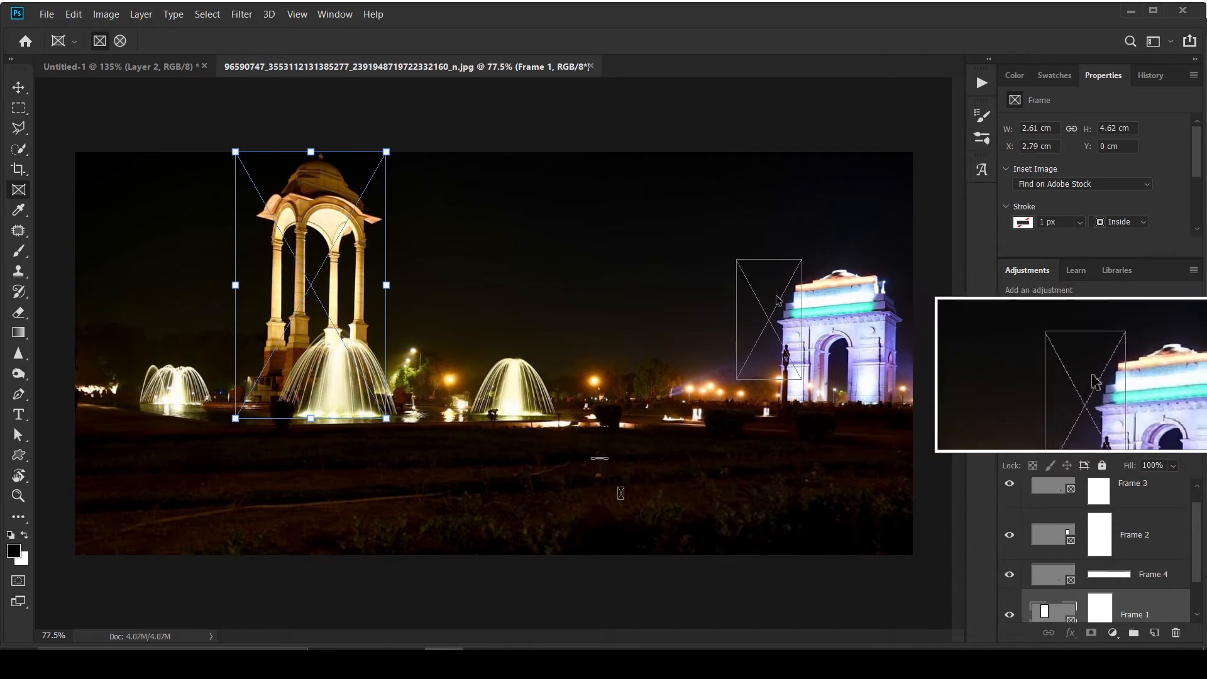
Move the small frame onto the illuminated gate and enlarge it to about 2.2 x 2.6 cm to enclose the gate.
left_click_drag(779, 300, 812, 300)
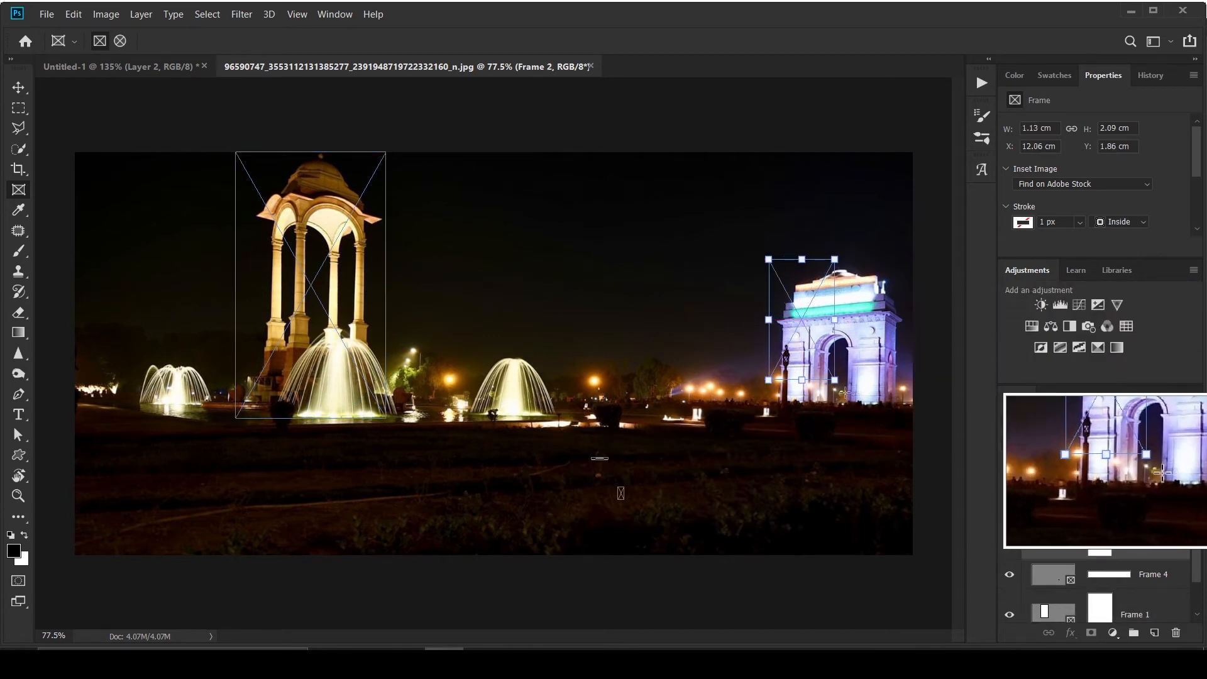
left_click_drag(834, 380, 899, 409)
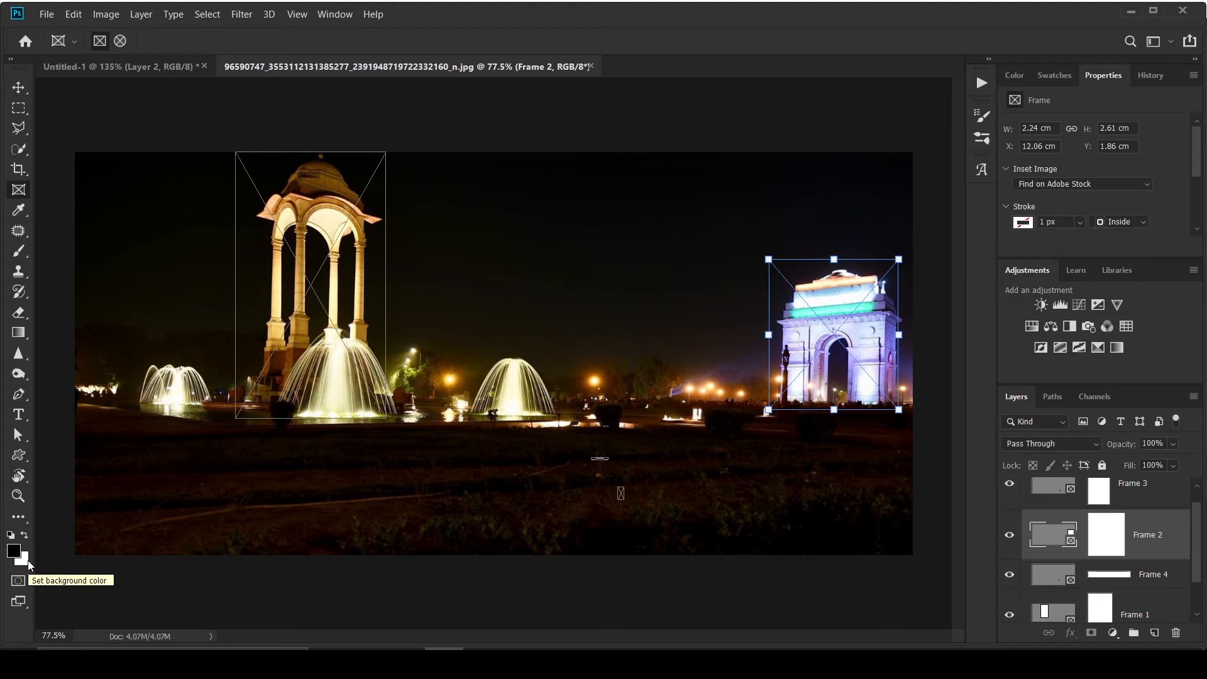
Choose the Spot Healing Brush, hide all the frame layers and select the Background layer.
left_click(18, 230)
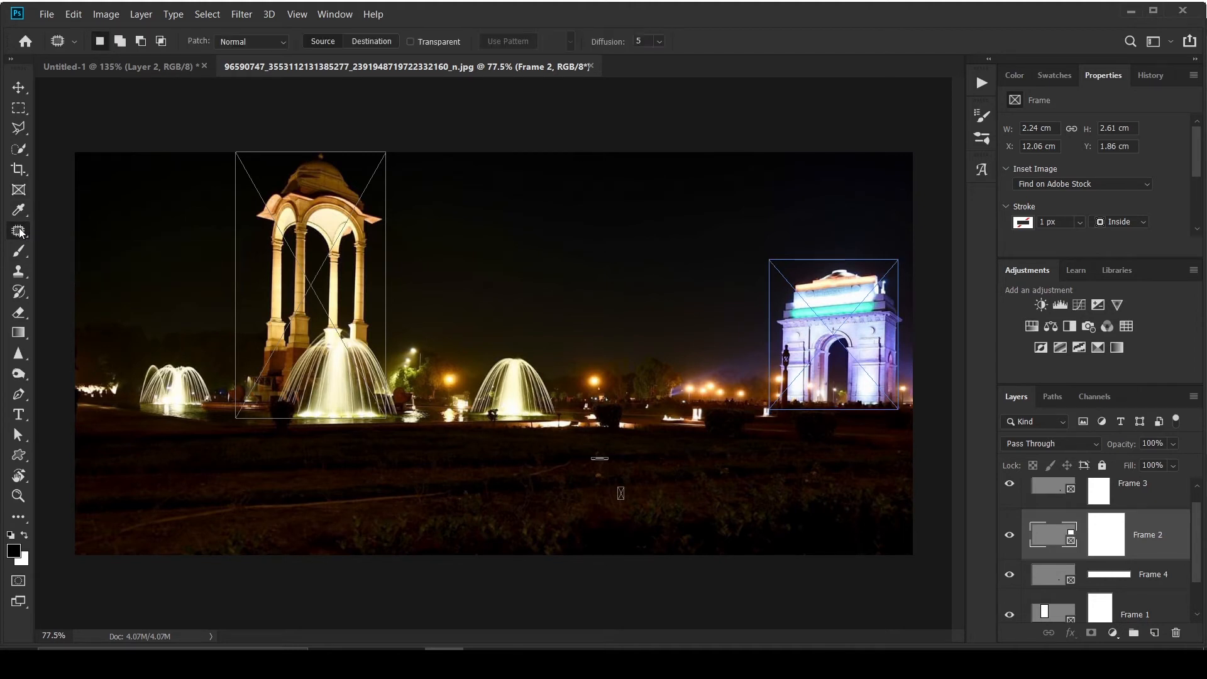
right_click(15, 231)
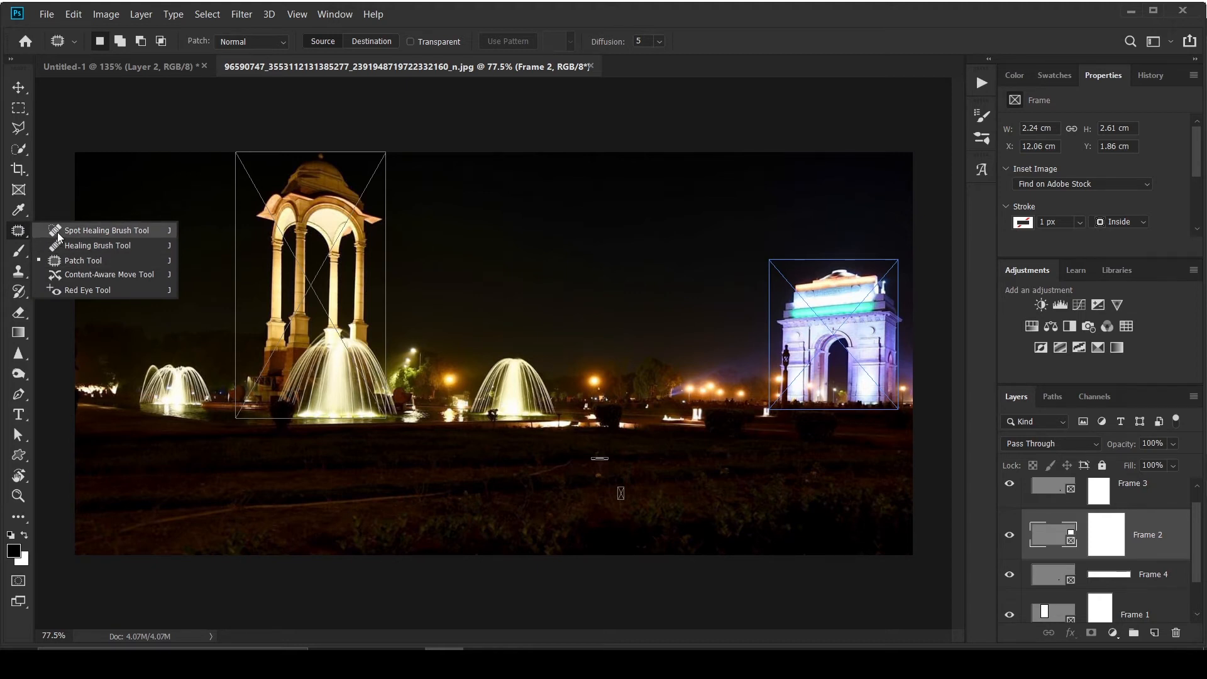
left_click(61, 234)
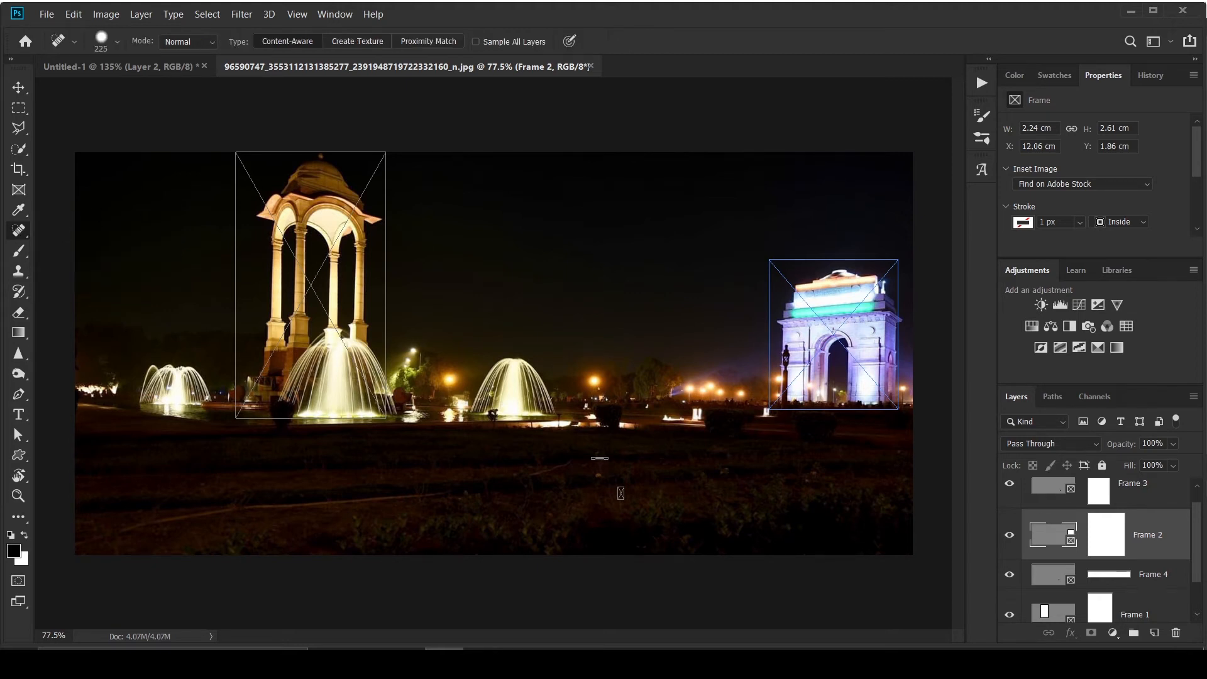
scroll(1091, 588, "down", 1)
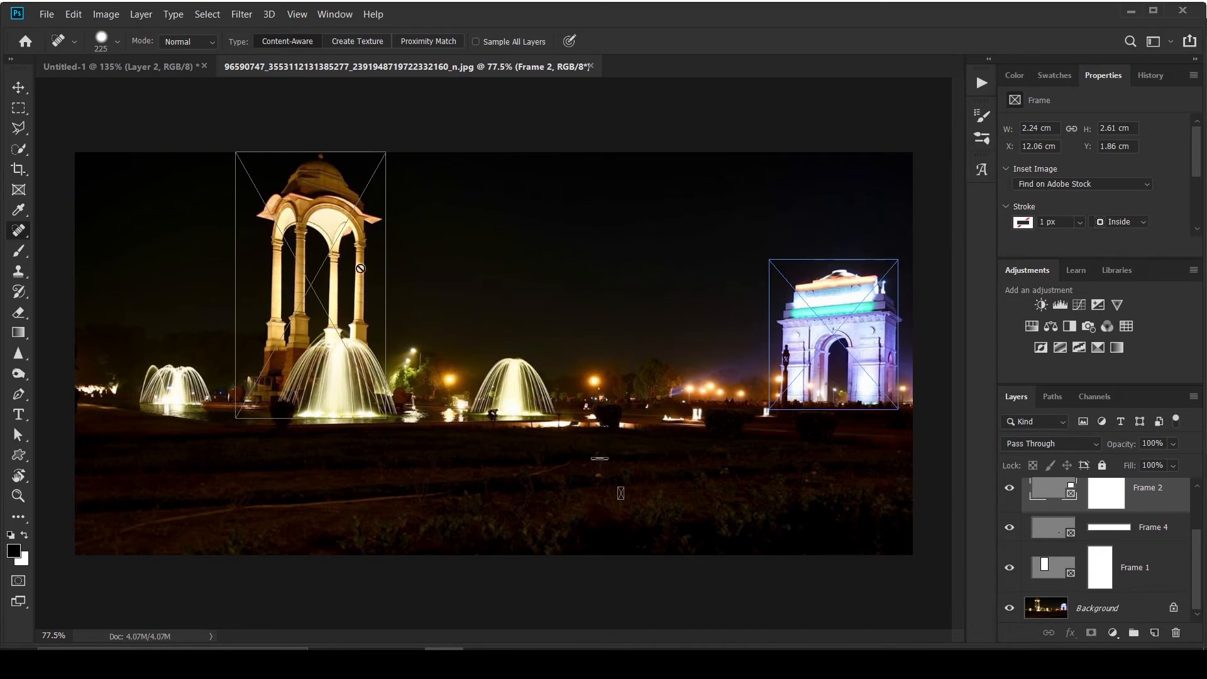
left_click(1010, 615, "alt")
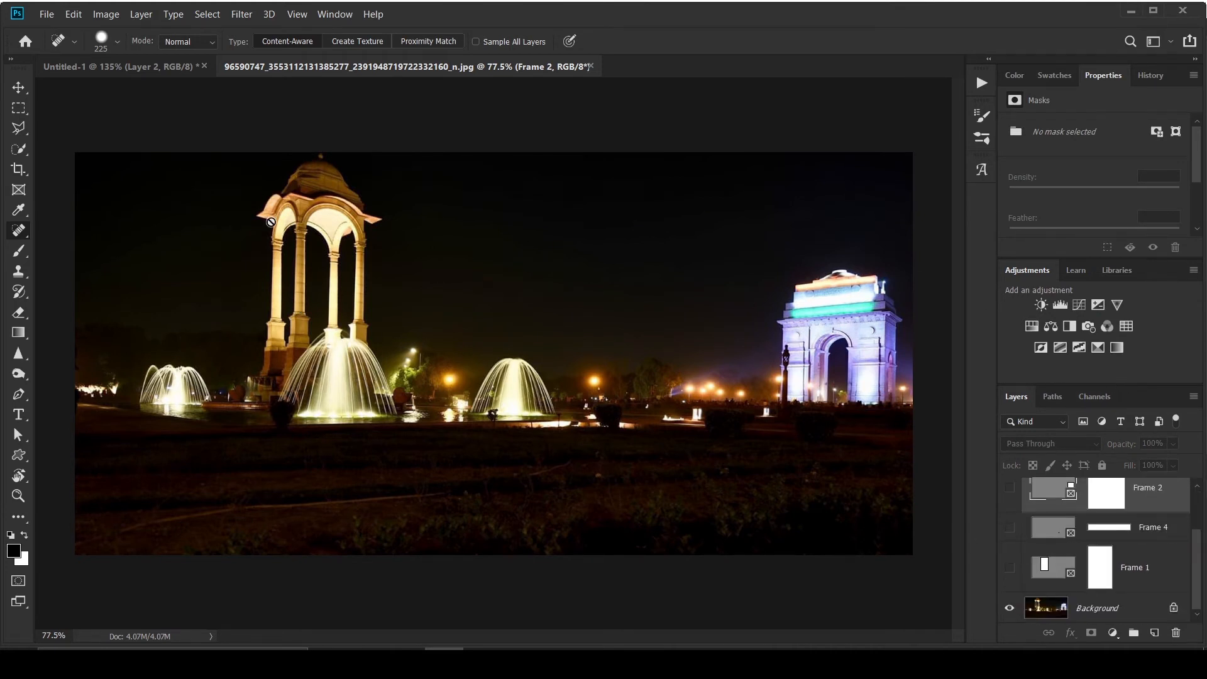
left_click(1081, 599)
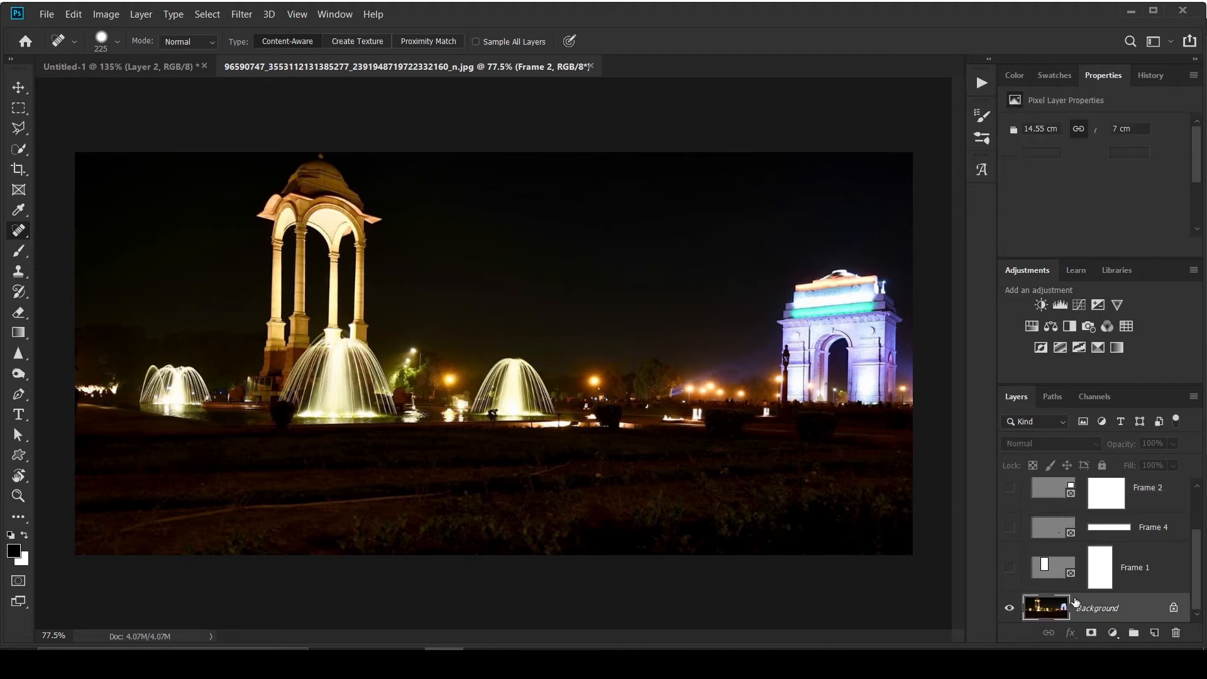
Remove the white street lamps above the tree beside the large fountain with a 53 px Spot Healing Brush.
key("z")
mouse_move(503, 267)
left_mouse_down()
mouse_move(593, 321)
mouse_move(542, 326)
mouse_move(563, 334)
mouse_move(553, 345)
left_mouse_up()
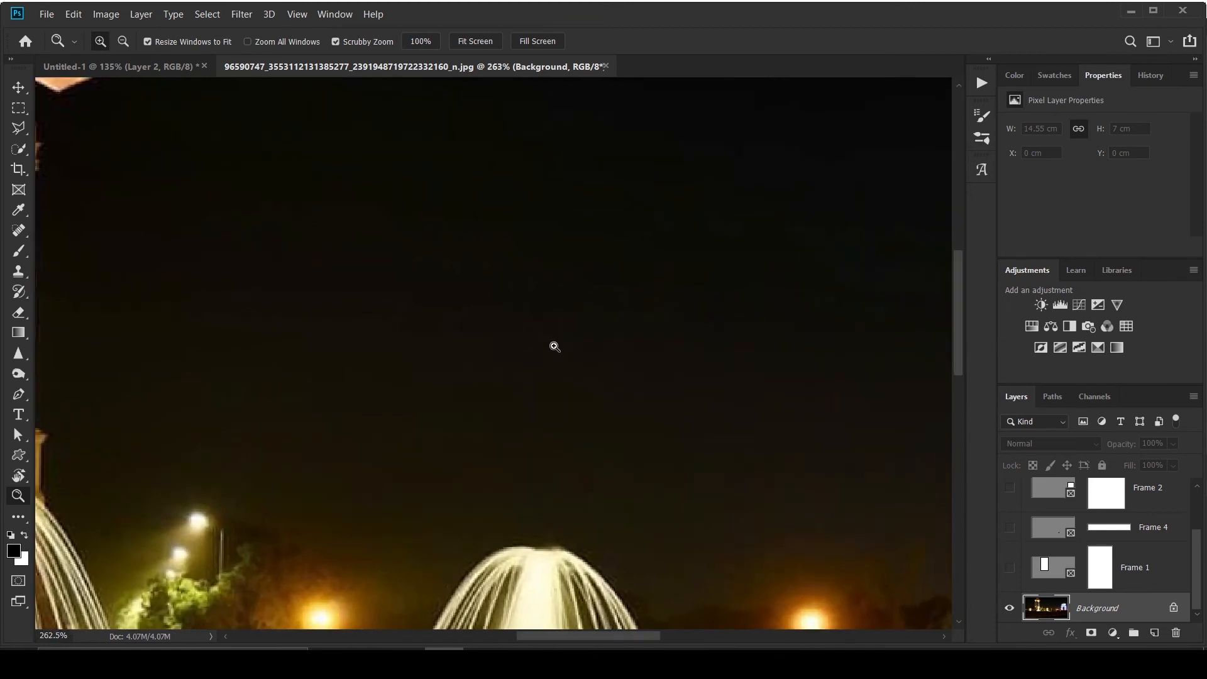
key("j")
left_click_drag(302, 385, 528, 258)
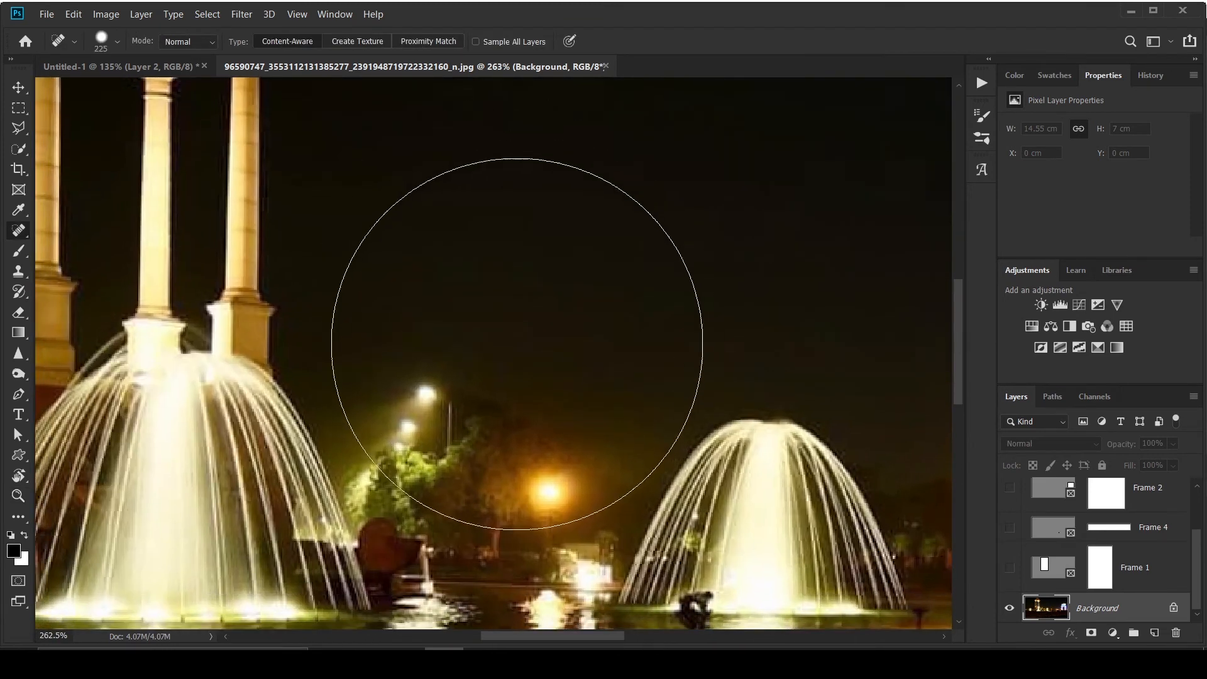
left_click_drag(528, 418, 355, 439)
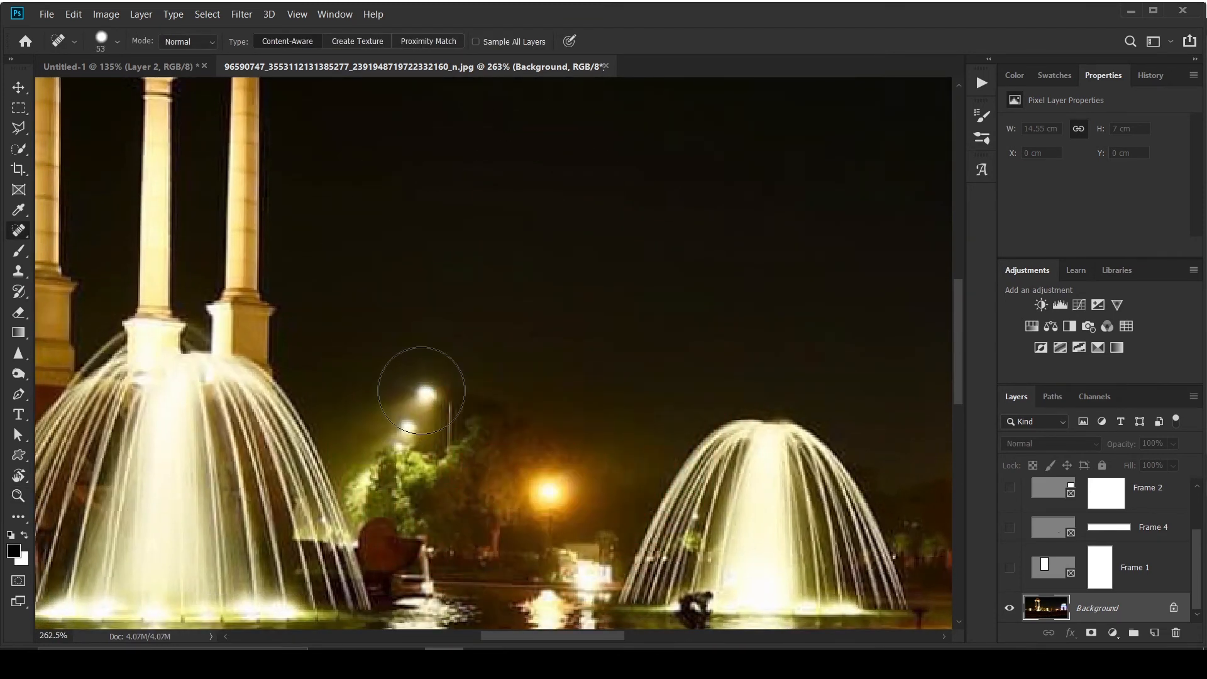
left_click(420, 405)
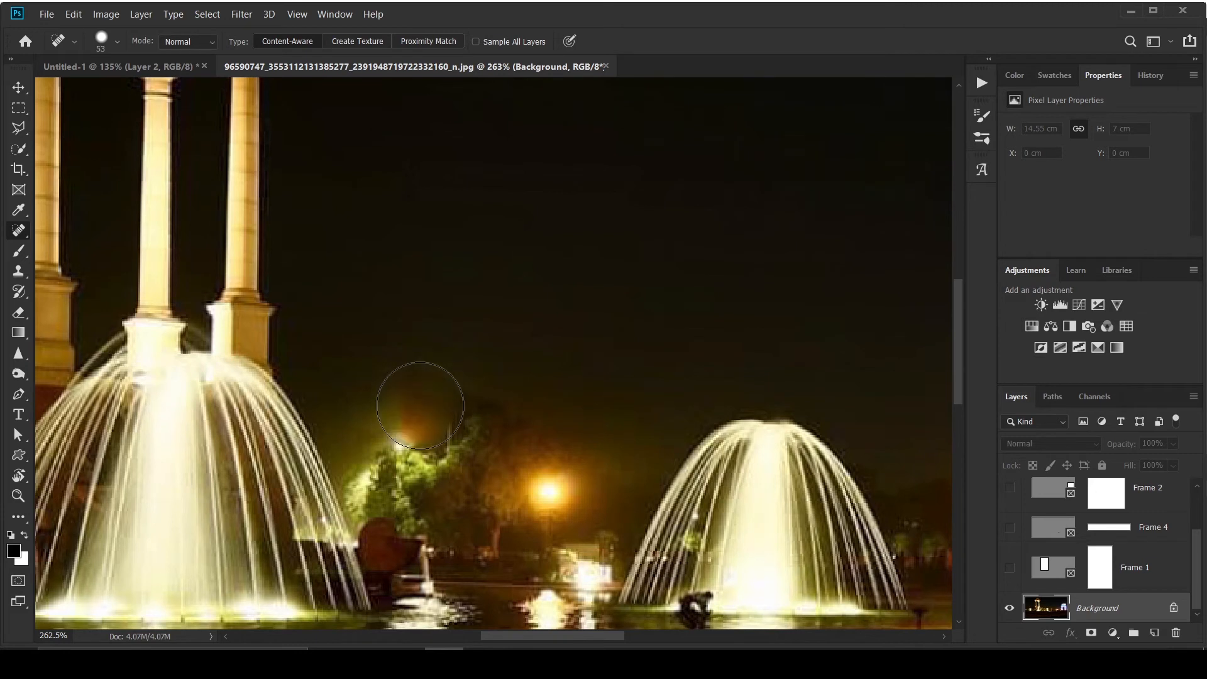
left_click(400, 433)
Spot-heal away the glowing orange lamp between the two fountains.
left_click(536, 486)
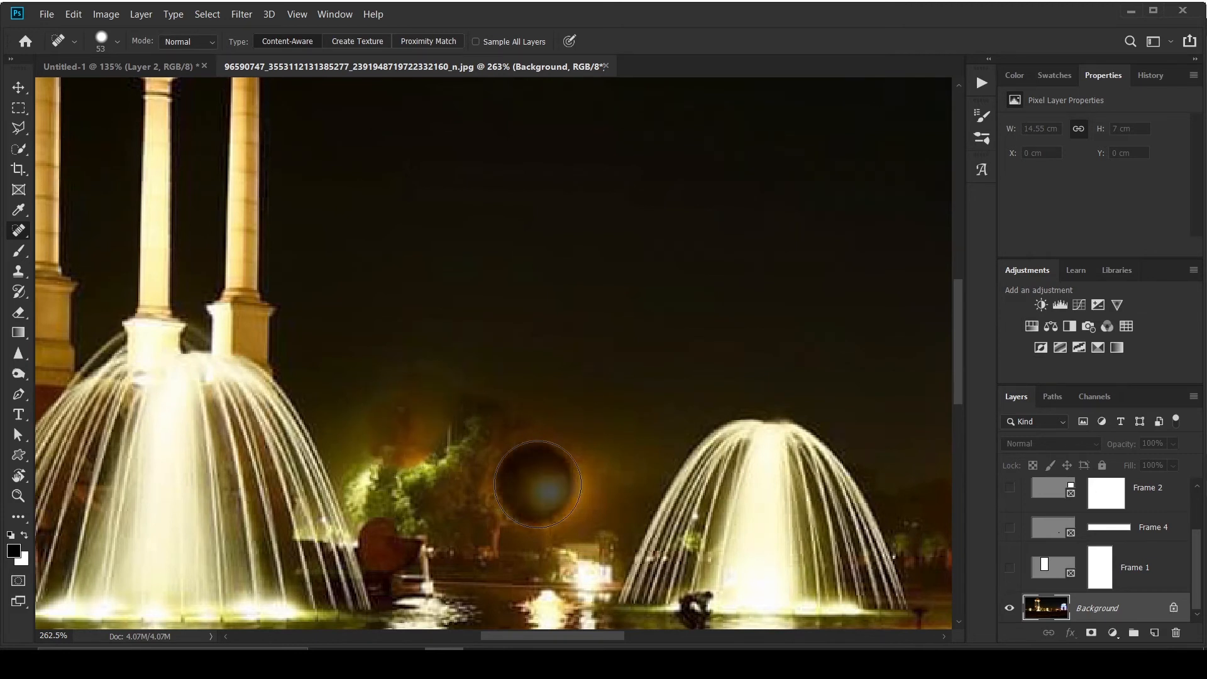
left_click(574, 489)
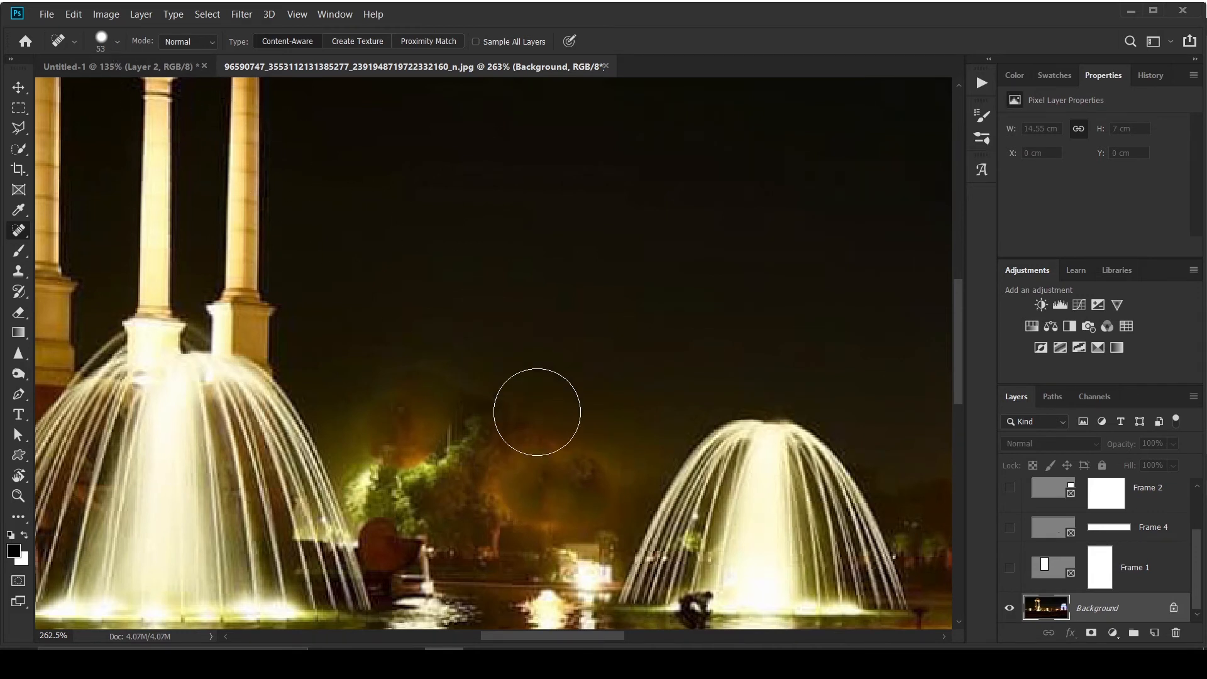
left_click(576, 485)
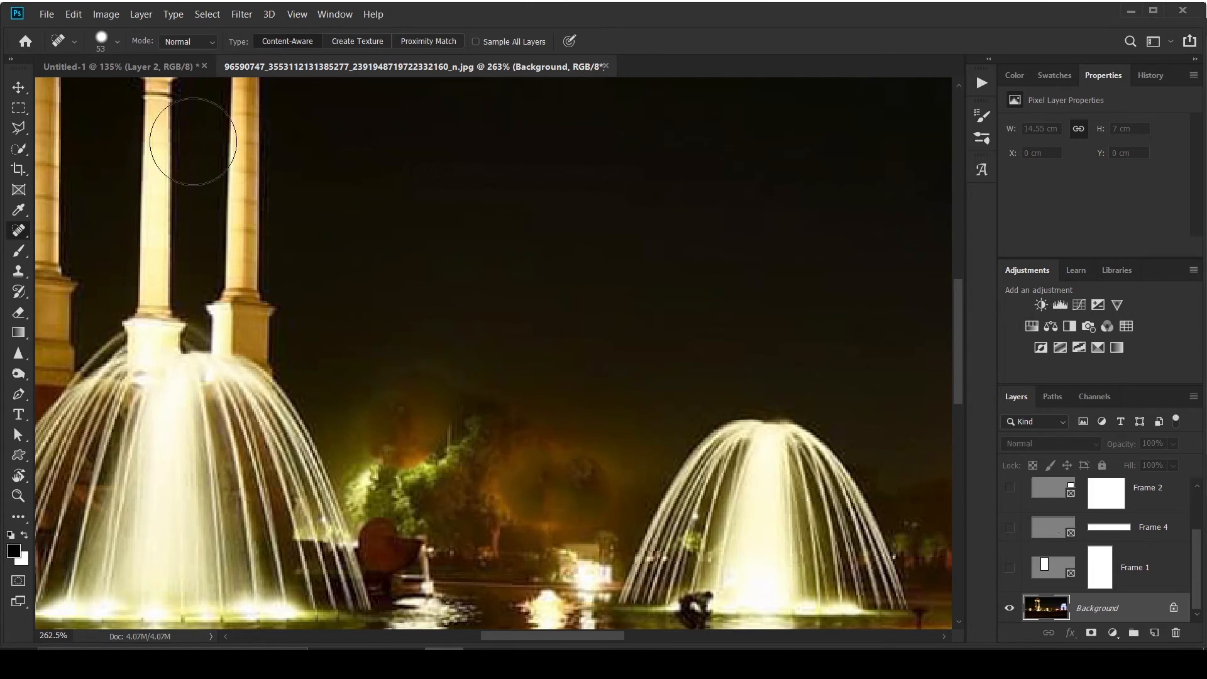
Lower the Spot Healing Brush hardness to 35% and blend the leftover glow where the orange lamp stood.
left_click(115, 43)
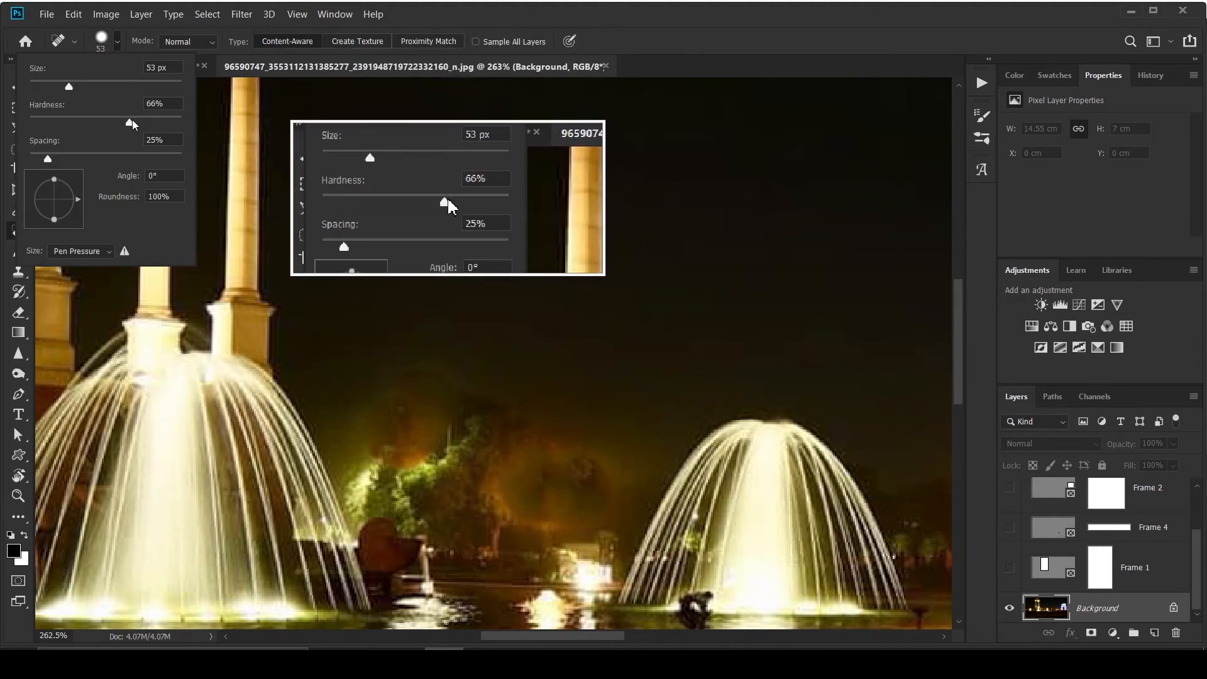
left_click_drag(137, 123, 81, 124)
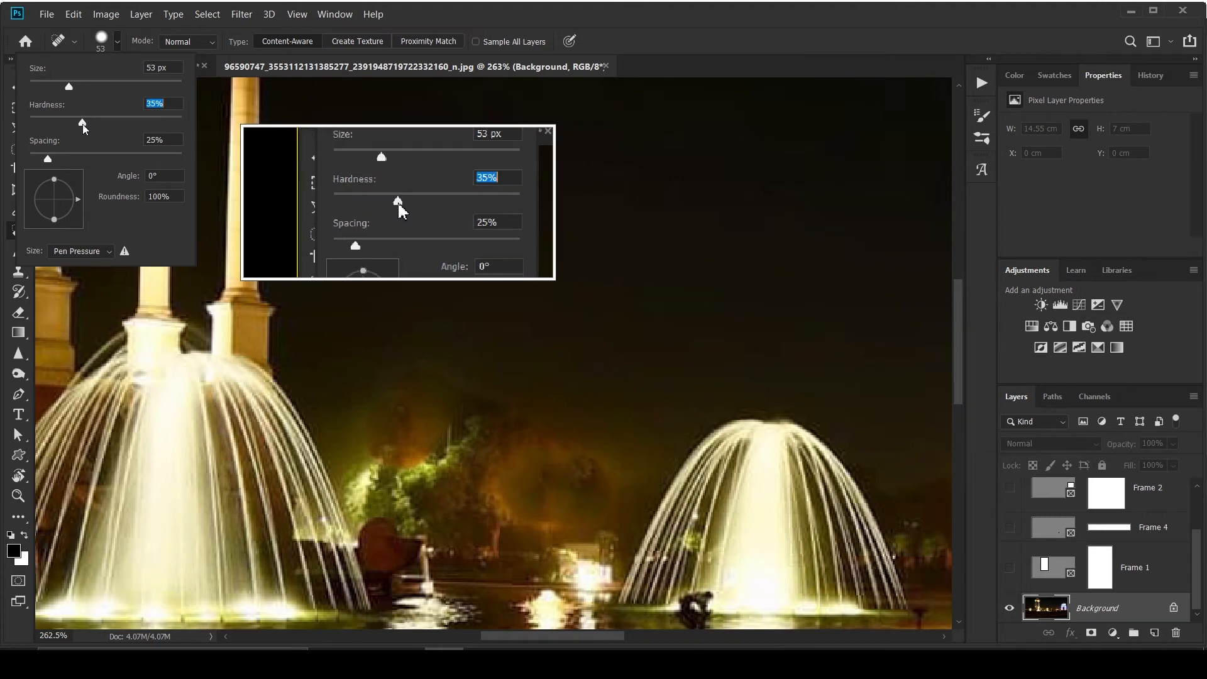
left_click_drag(587, 499, 527, 478)
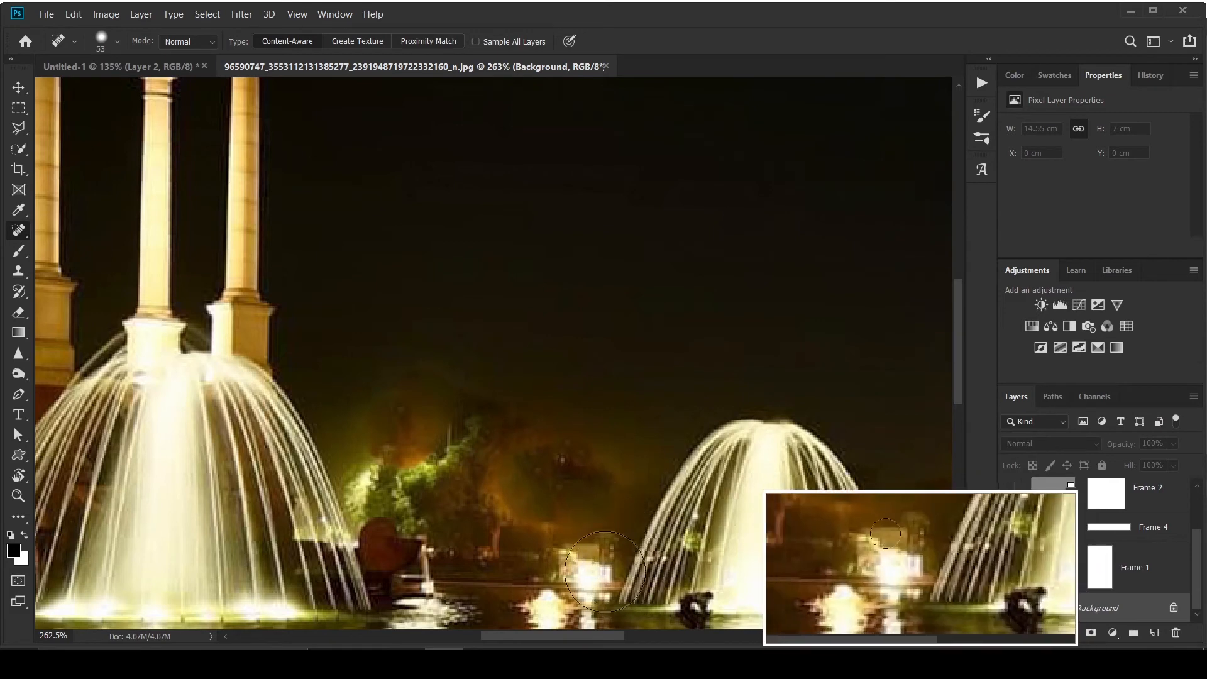
Spot-heal away the bright white object and lit strip between the dark bushes beyond the second fountain.
scroll(623, 466, "down", 3)
mouse_move(662, 425)
left_mouse_down()
mouse_move(661, 411)
mouse_move(708, 404)
left_mouse_up()
mouse_move(752, 365)
left_mouse_down()
mouse_move(361, 404)
mouse_move(139, 456)
left_mouse_up()
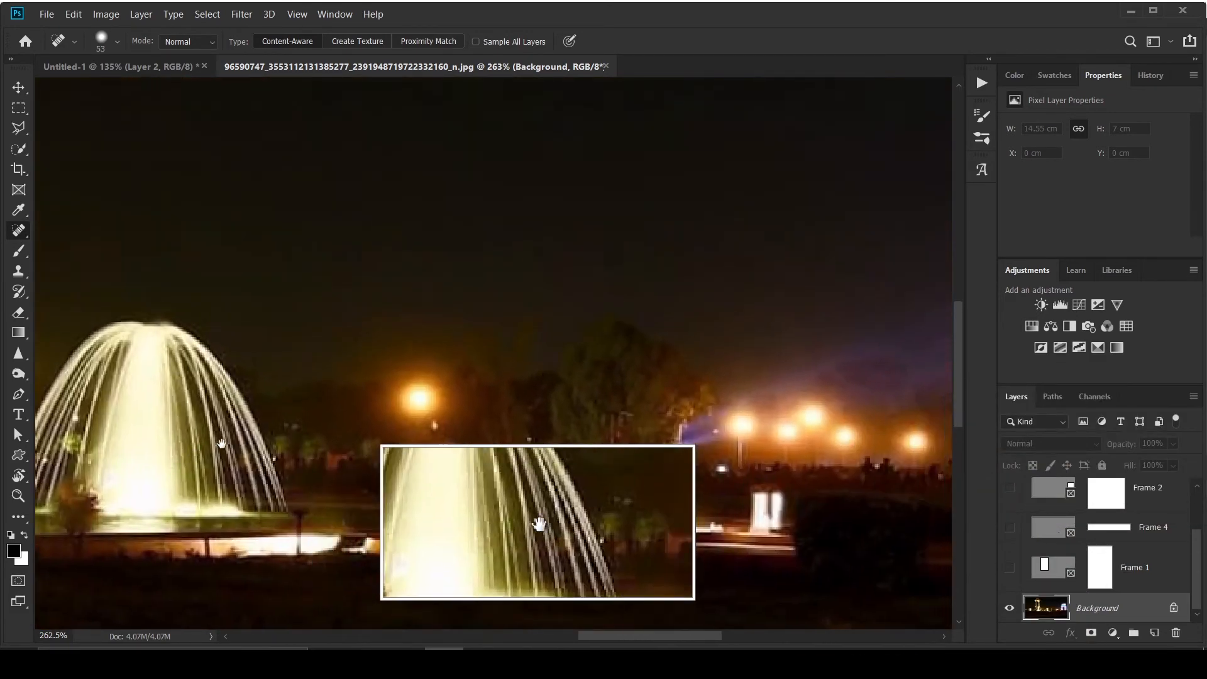
left_click(654, 535)
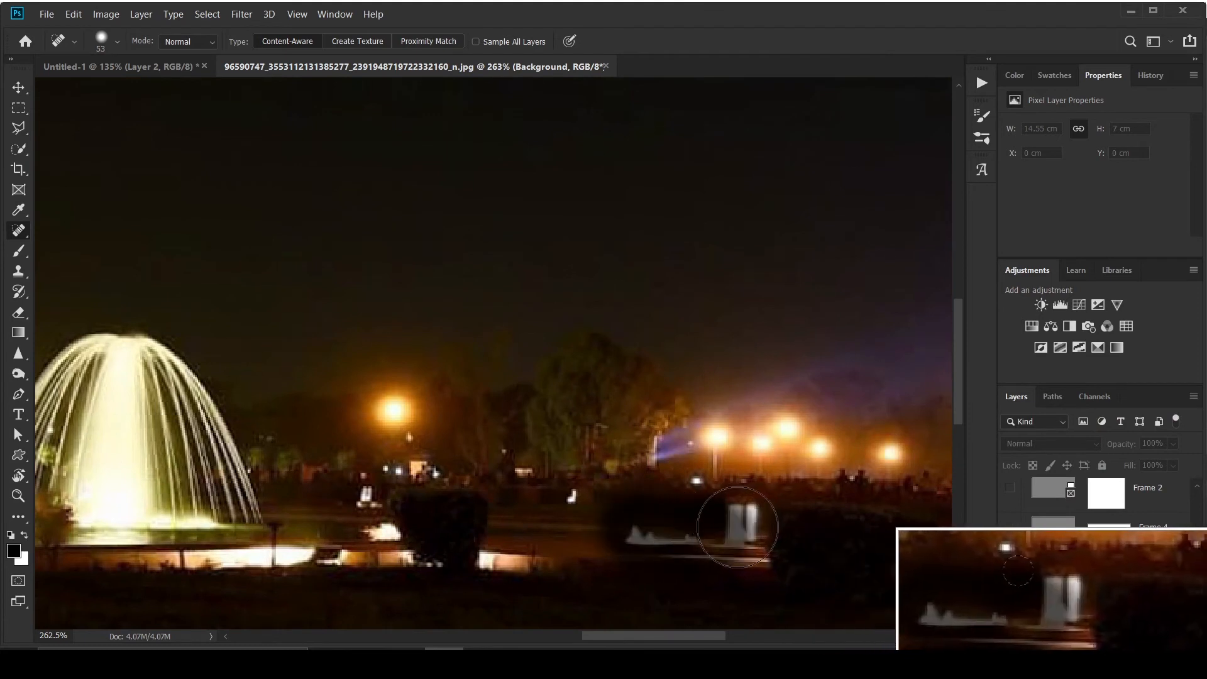
left_click(753, 528)
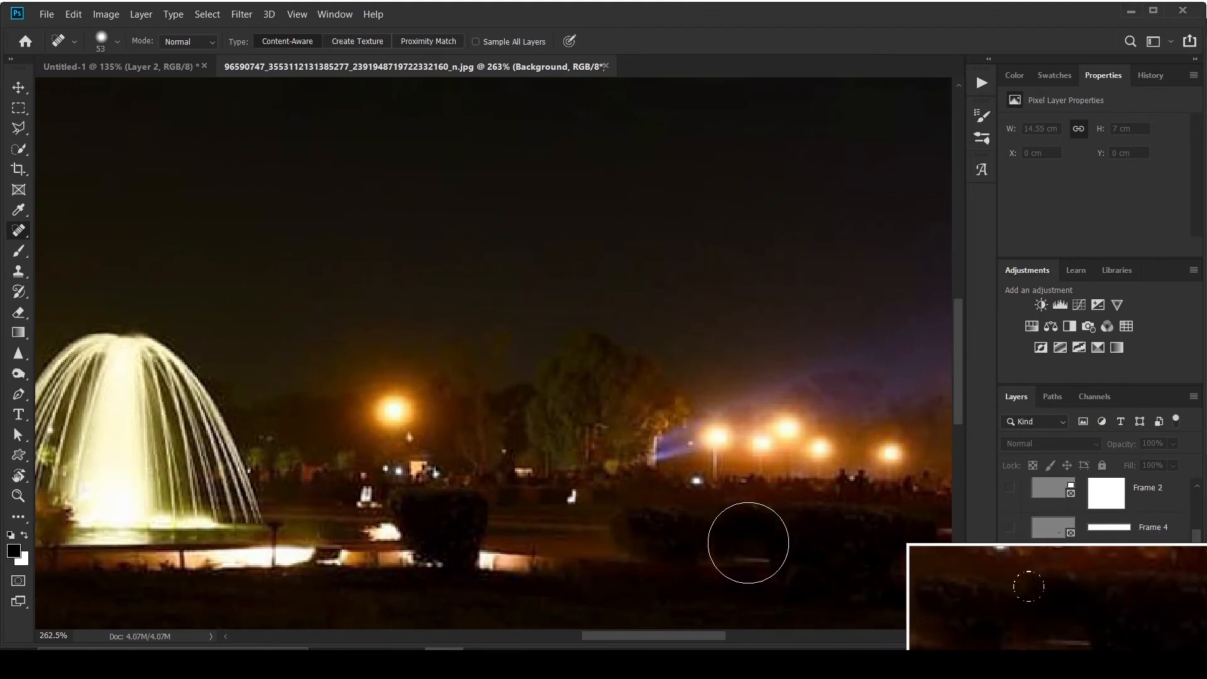
With the Healing Brush, sample the orange lamp beside the second fountain and paint a copy in the sky above and beside it.
right_click(20, 232)
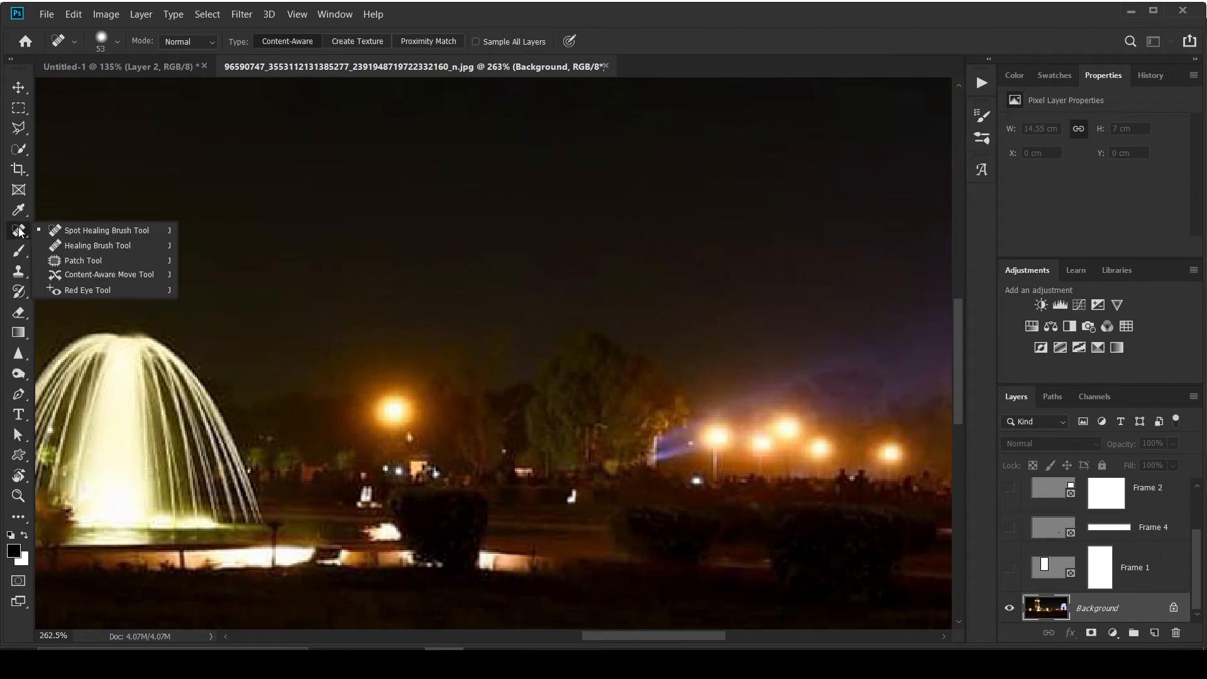
left_click(86, 249)
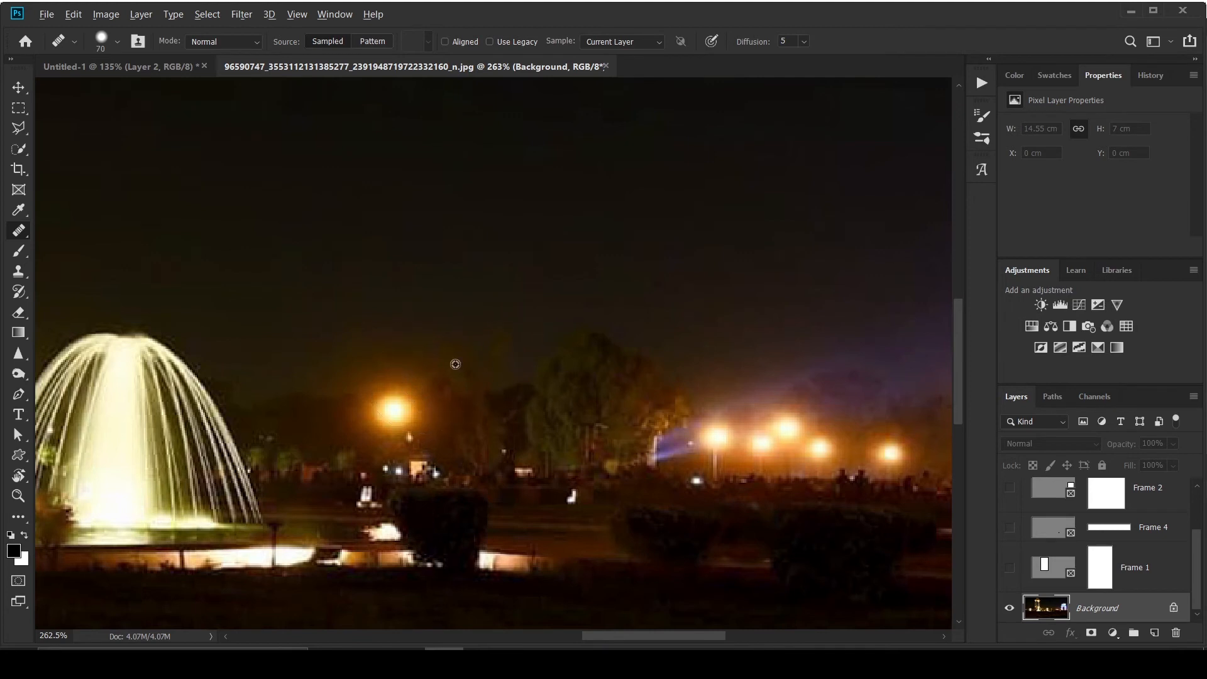
left_click(393, 408, "alt")
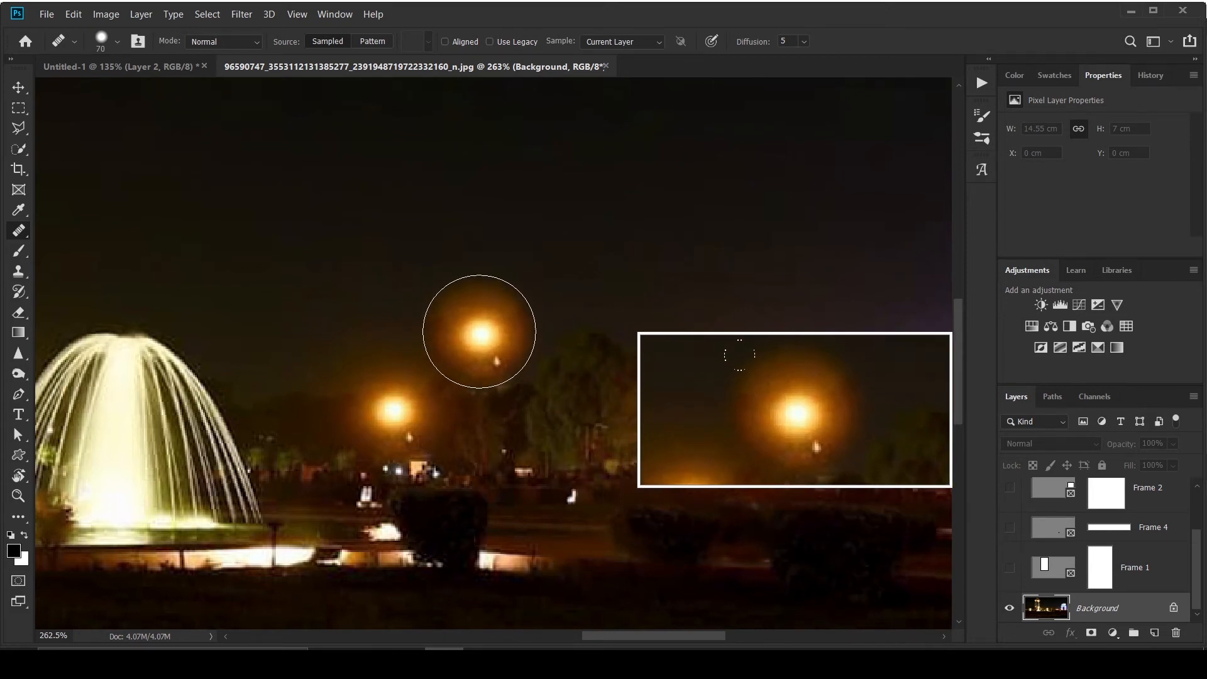
left_click(479, 332)
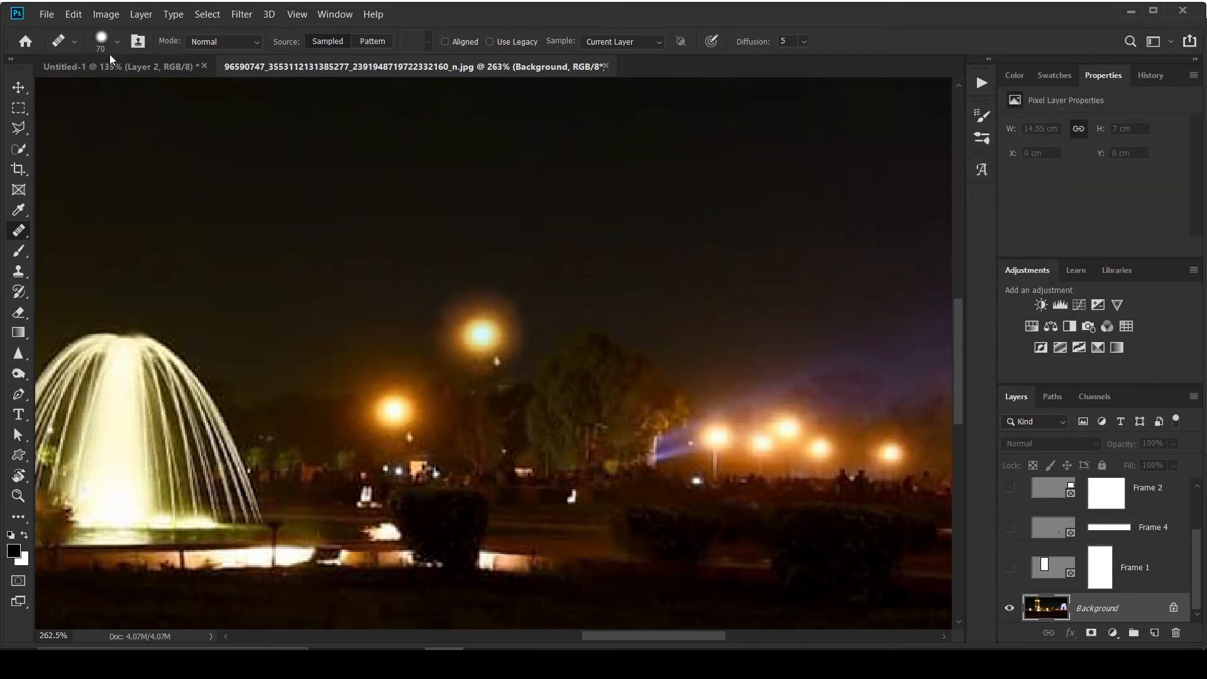
Switch to the Untitled-1 document, enlarge the Healing Brush to 125 px and select the Background layer.
left_click(118, 68)
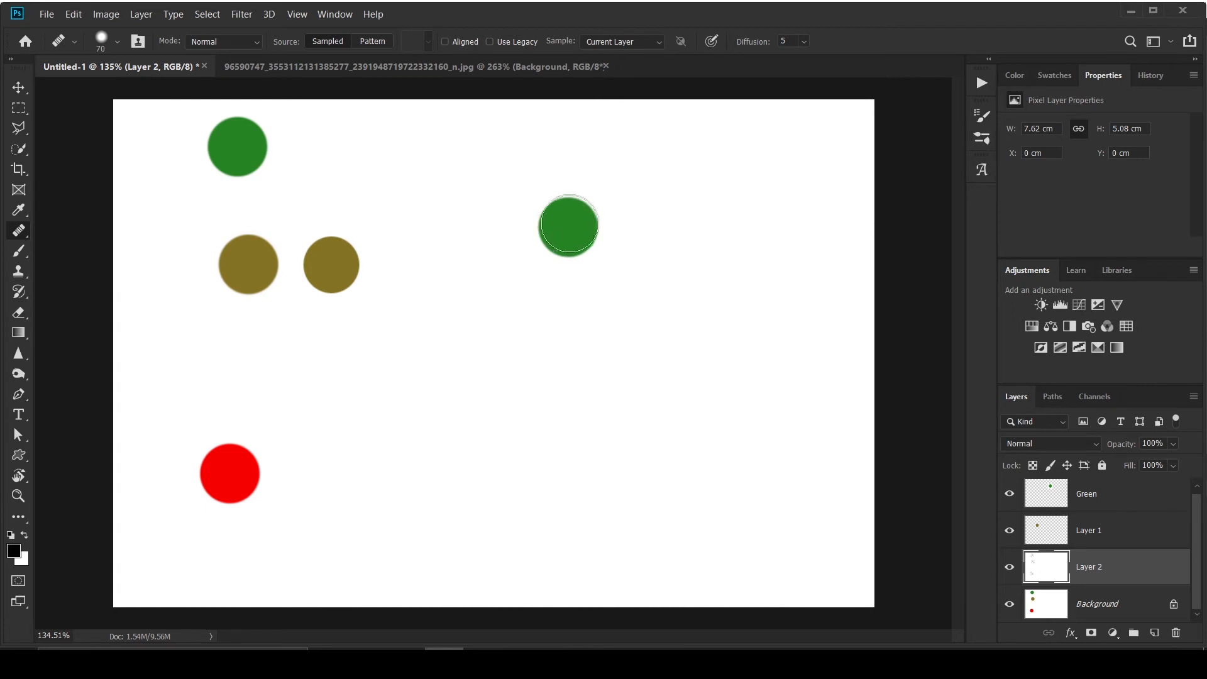
key("bracketright")
key("bracketright")
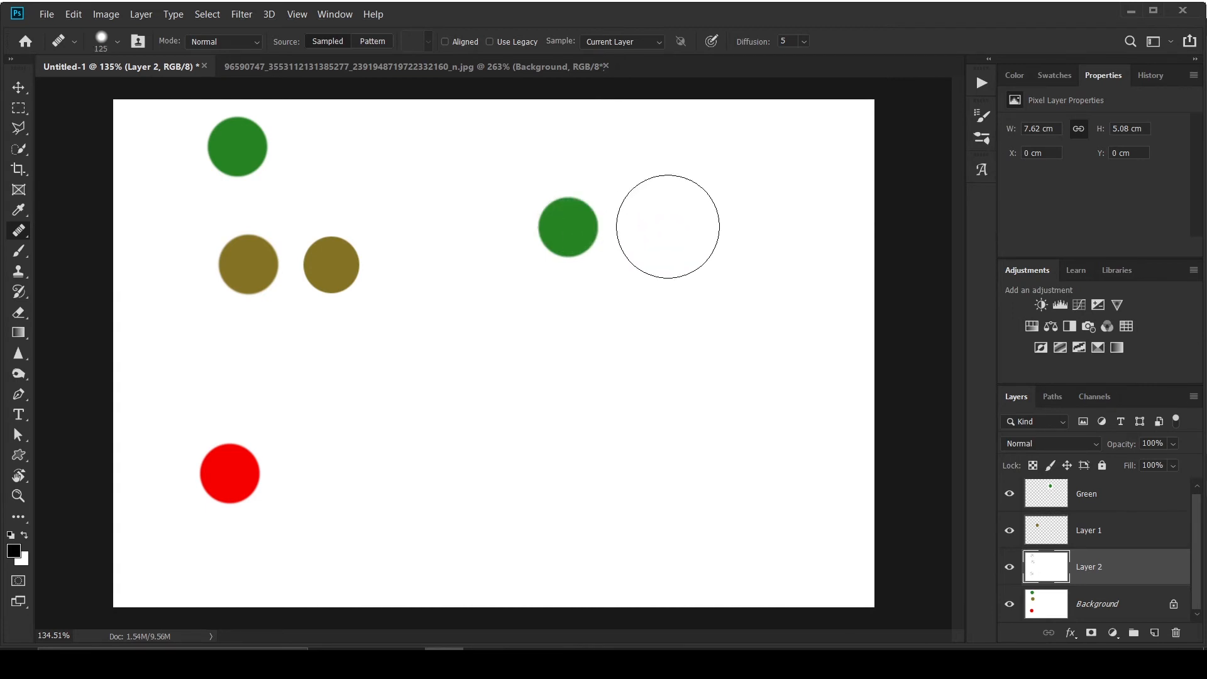
left_click(1079, 605)
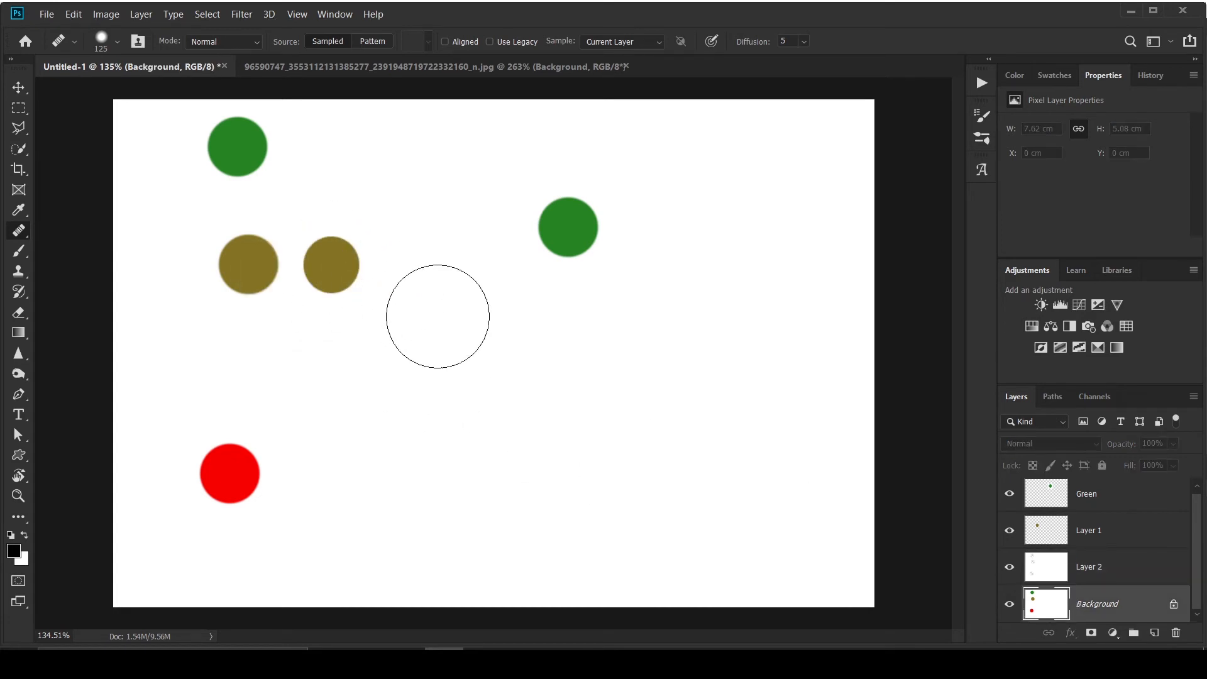
Sample the red circle with the Healing Brush and paint several copies beside it on the Background layer.
left_click(232, 475, "alt")
left_click(332, 464)
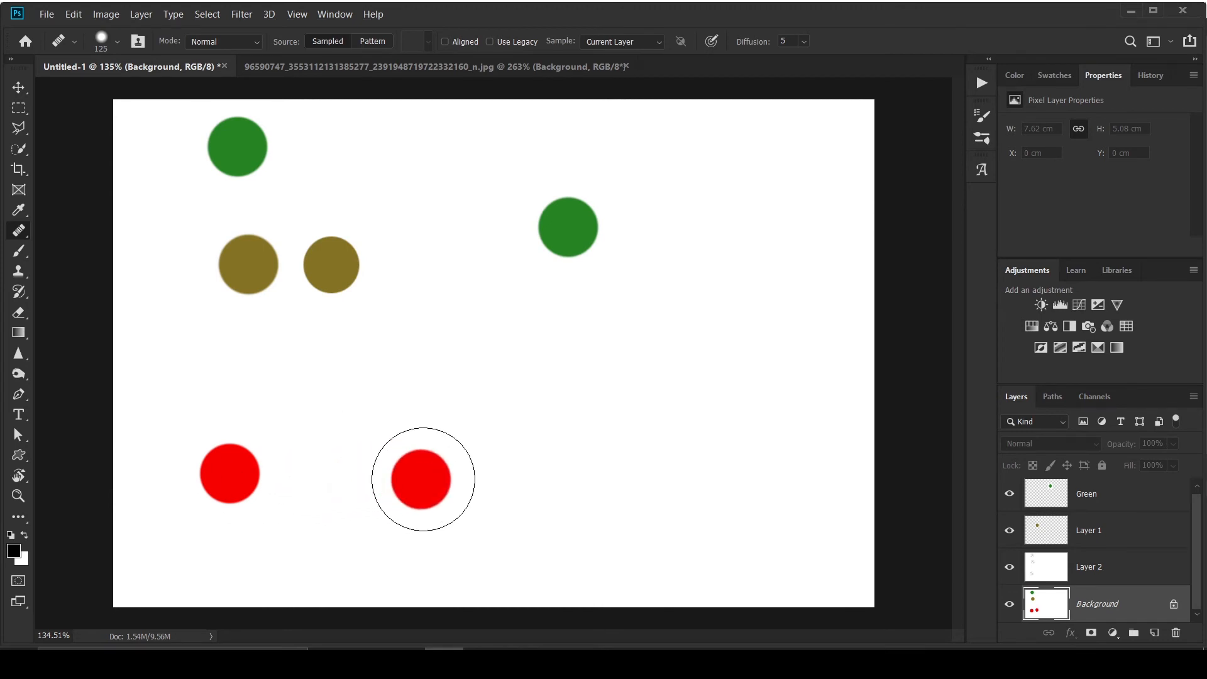
left_click_drag(408, 478, 400, 493)
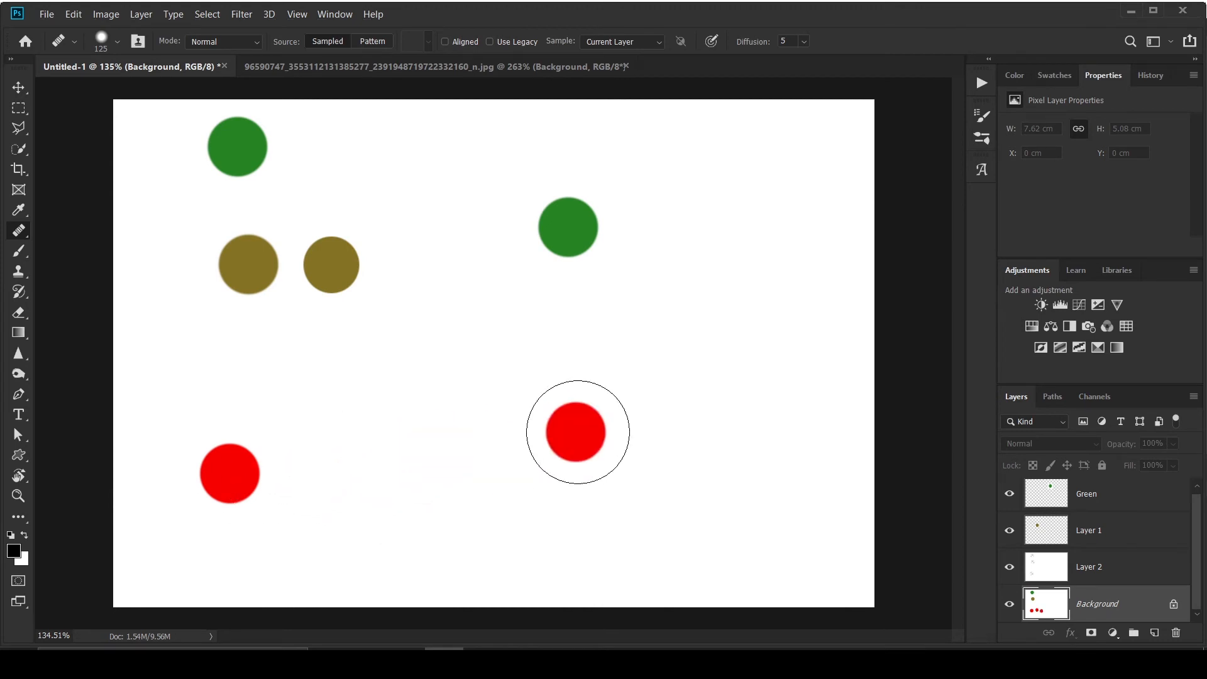
left_click(417, 459)
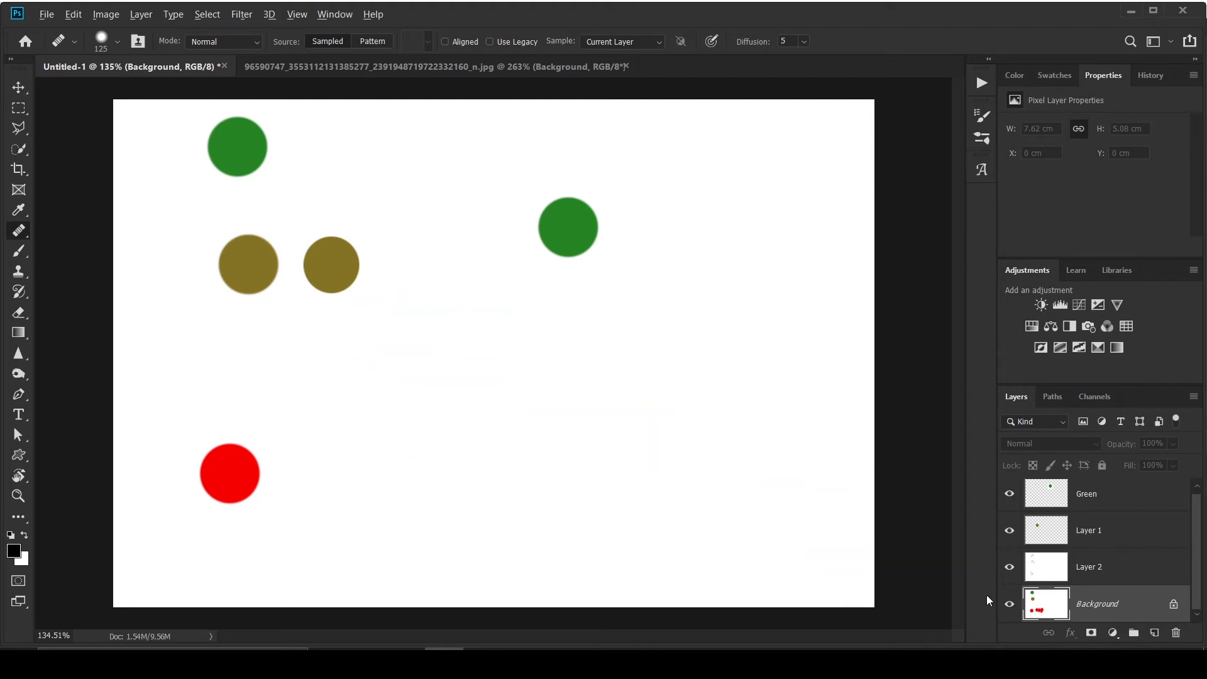
Hide Layer 2, Layer 1 and Green, and erase the healed red copies from the Background layer.
left_click(1009, 567)
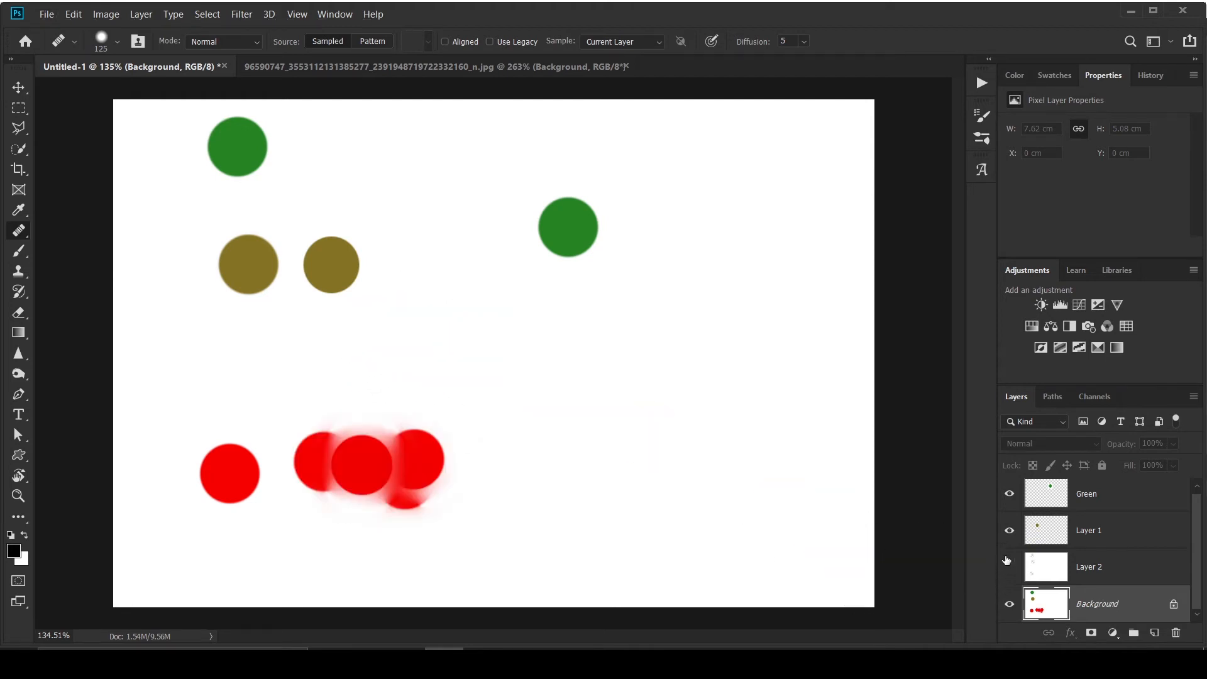
left_click(1009, 531)
left_click(1010, 500)
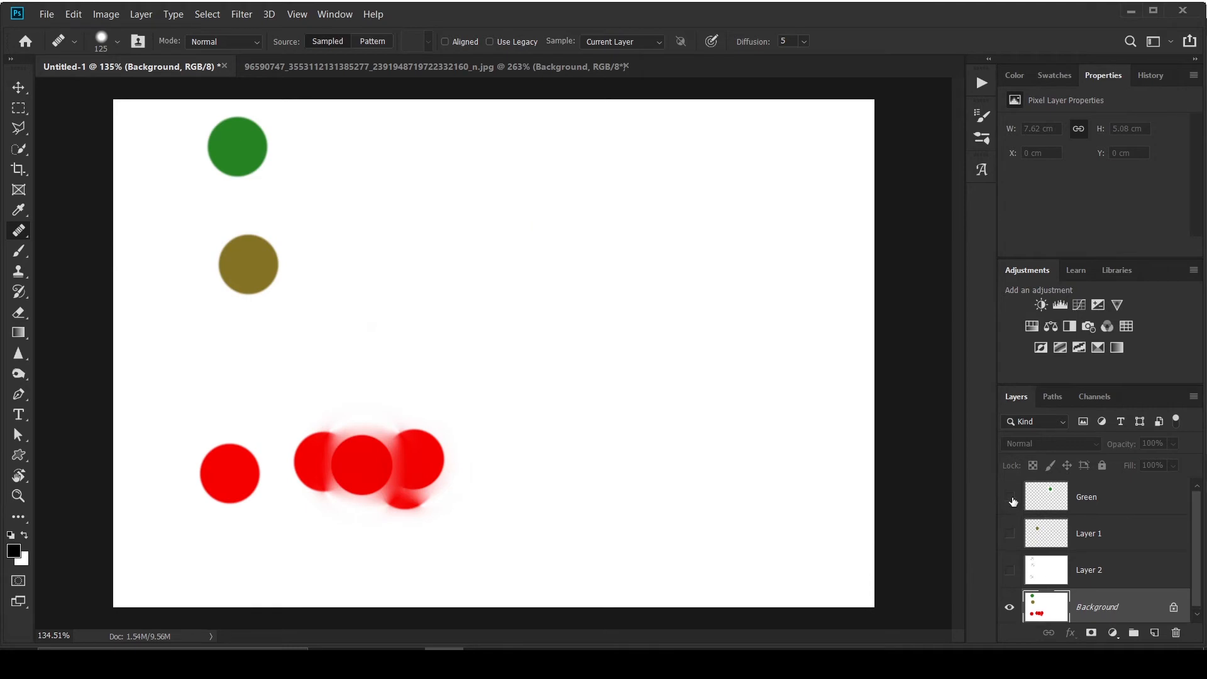
key("e")
mouse_move(396, 459)
left_mouse_down()
mouse_move(302, 469)
mouse_move(374, 468)
mouse_move(453, 498)
left_mouse_up()
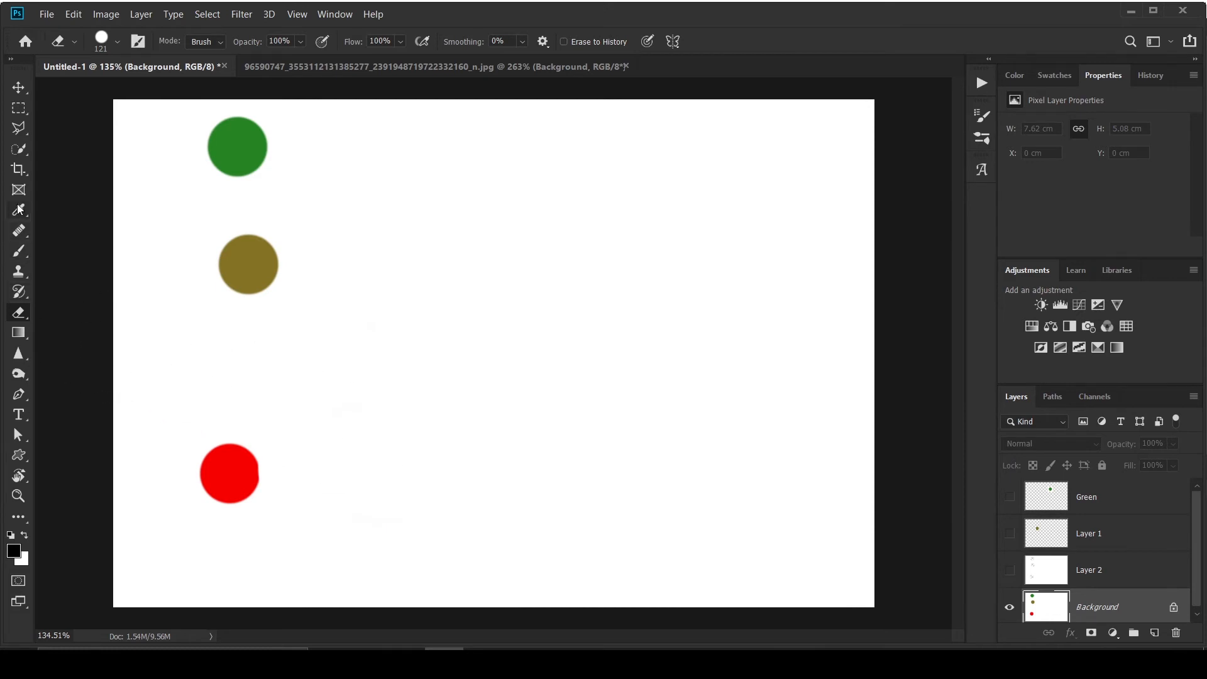
Return to the Healing Brush and paint two separate copies of the red circle in a row beside the original.
left_click(19, 231)
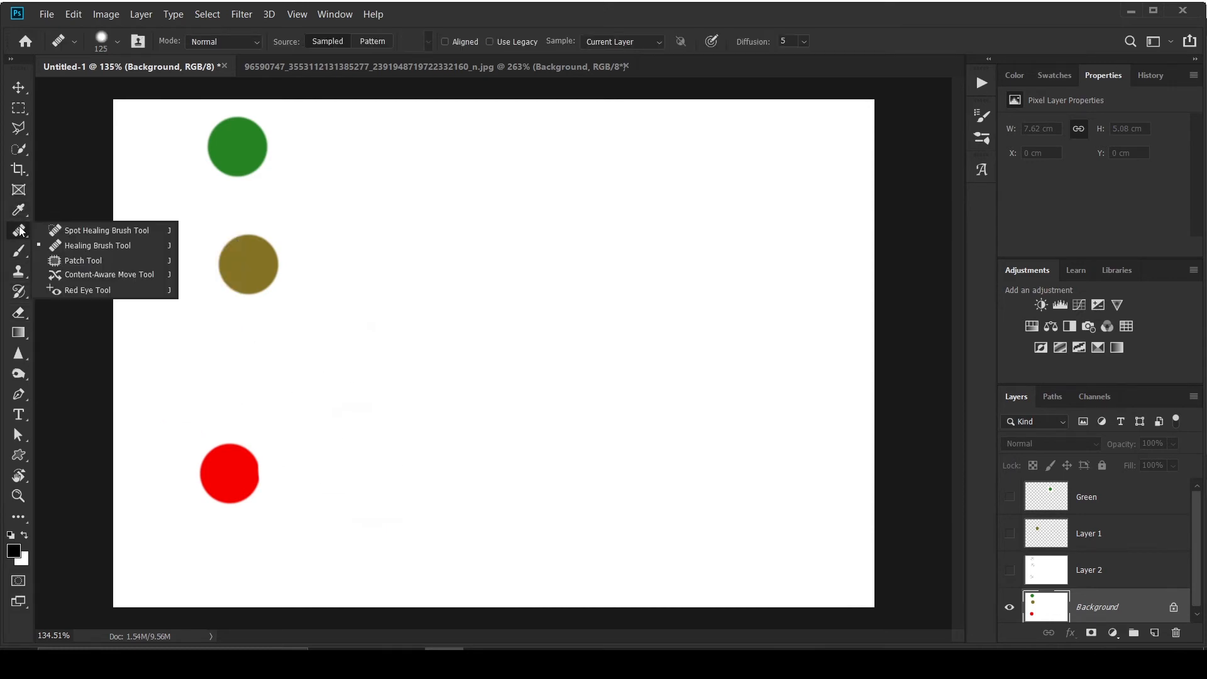
left_click(101, 244)
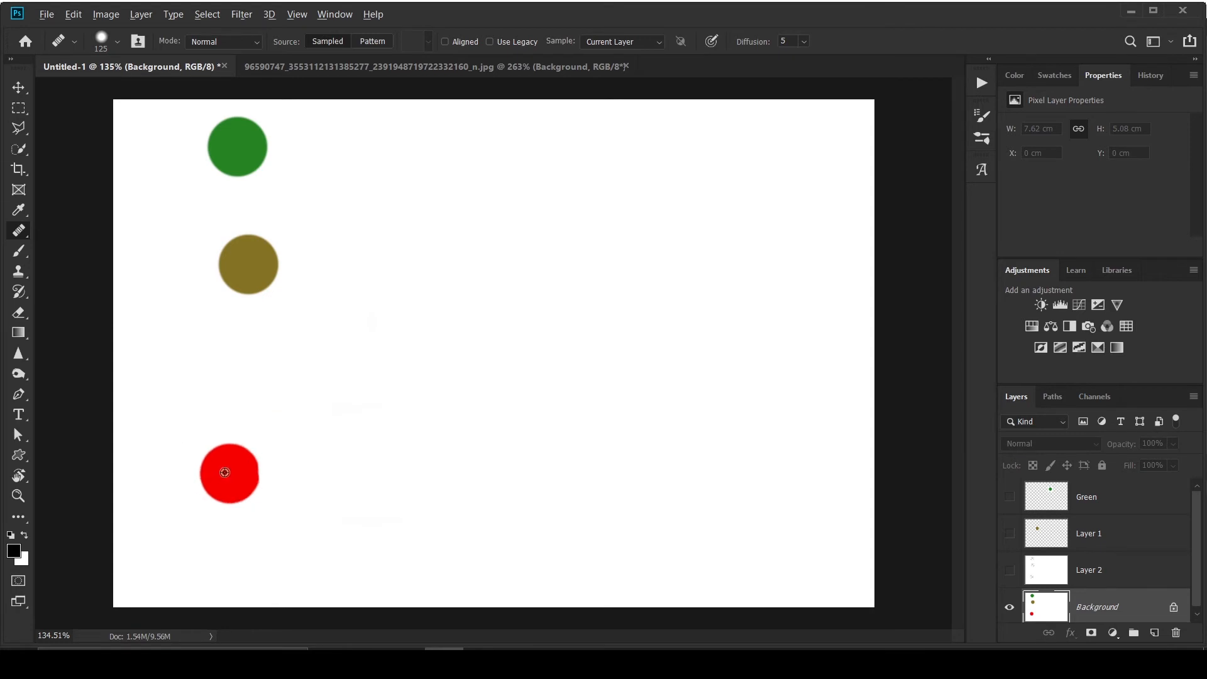
left_click(326, 462)
left_click(463, 459)
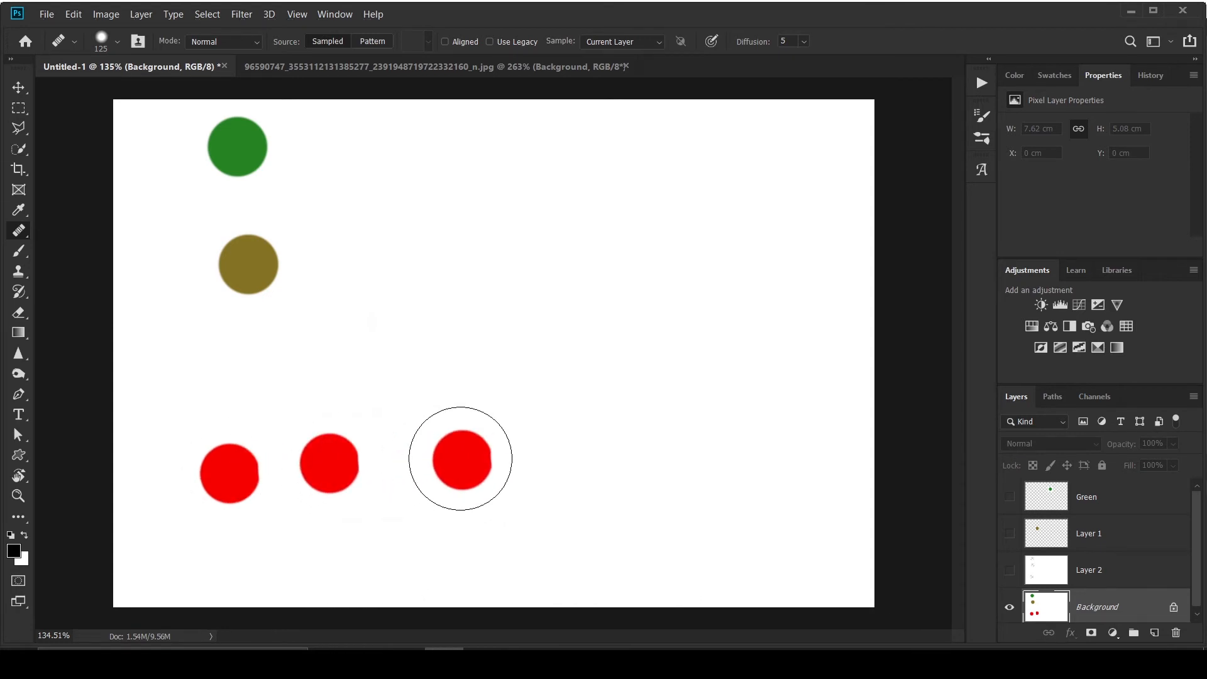
Add two more Healing Brush copies of the red circle, extending the row gently upward to the right.
left_click(548, 445)
left_click(568, 440)
left_click(682, 422)
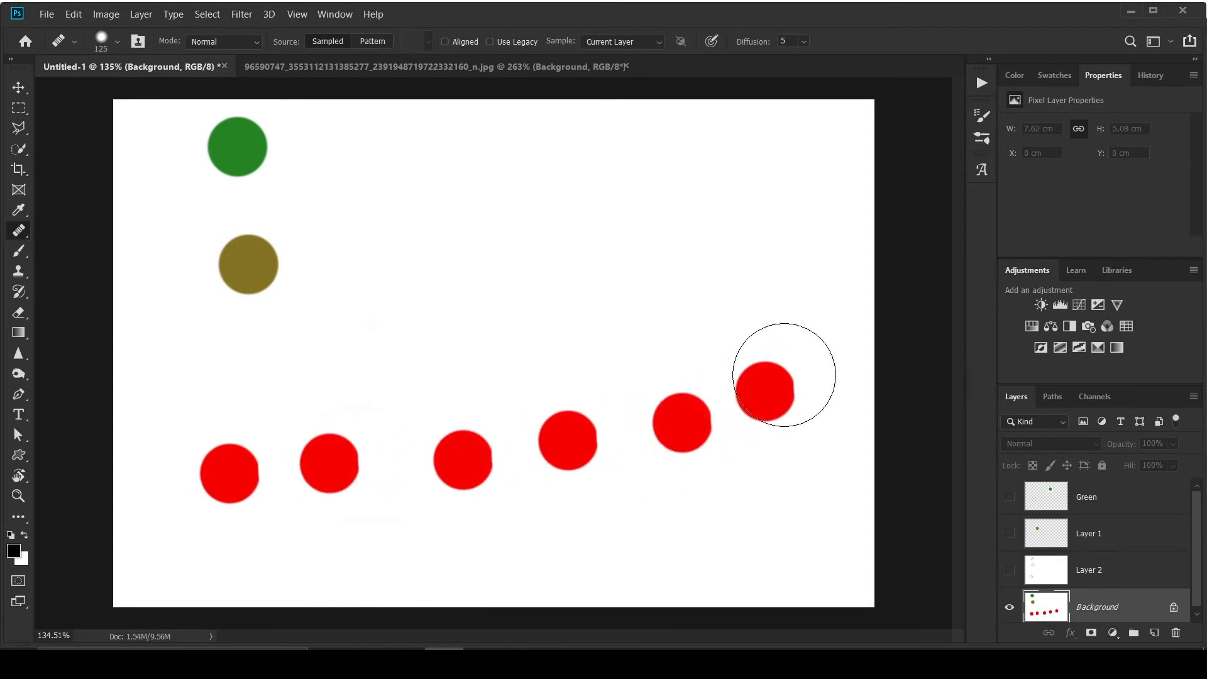
In the night photo, sample the street lamp beside the fountain and paint four healed copies rising rightward, reducing the brush to 70 px after the first.
left_click(317, 66)
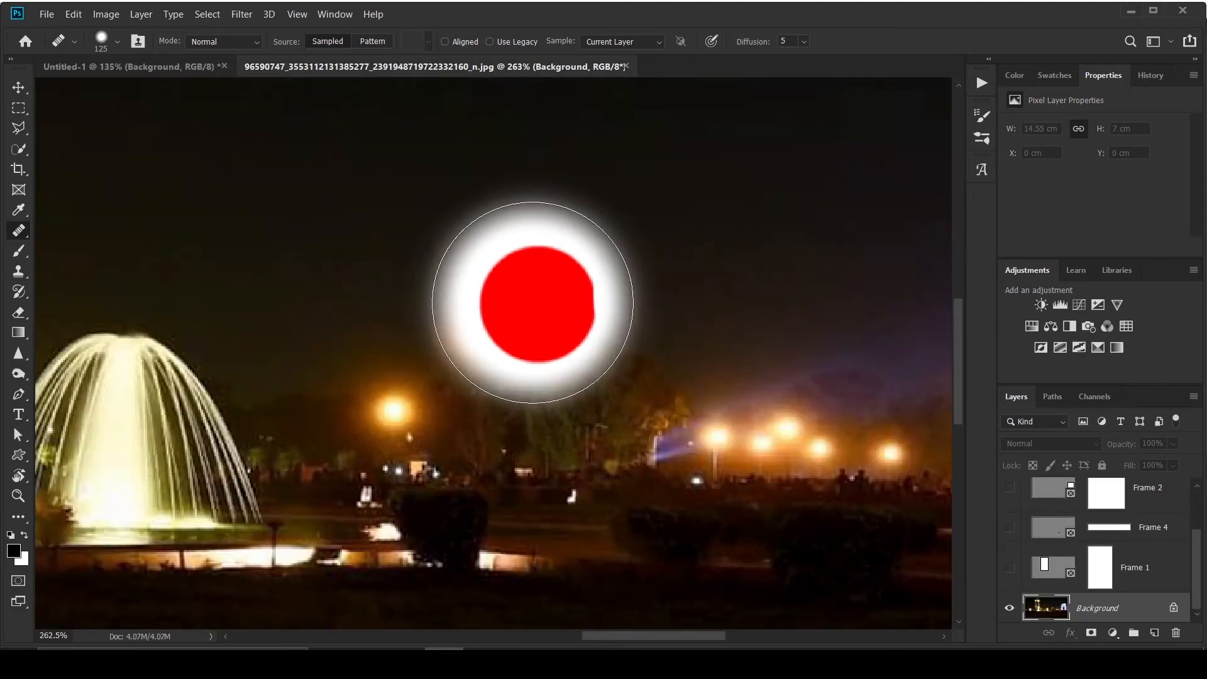
left_click(492, 310, "alt")
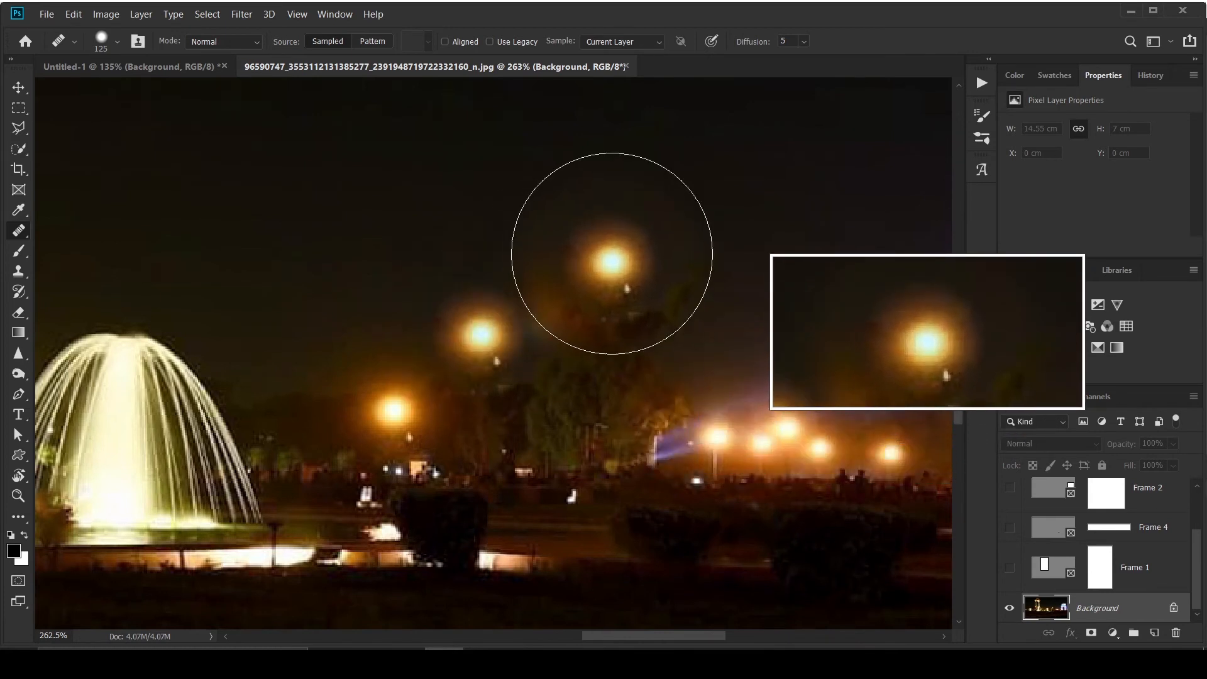
key("bracketleft")
key("bracketleft")
key("bracketleft")
key("bracketleft")
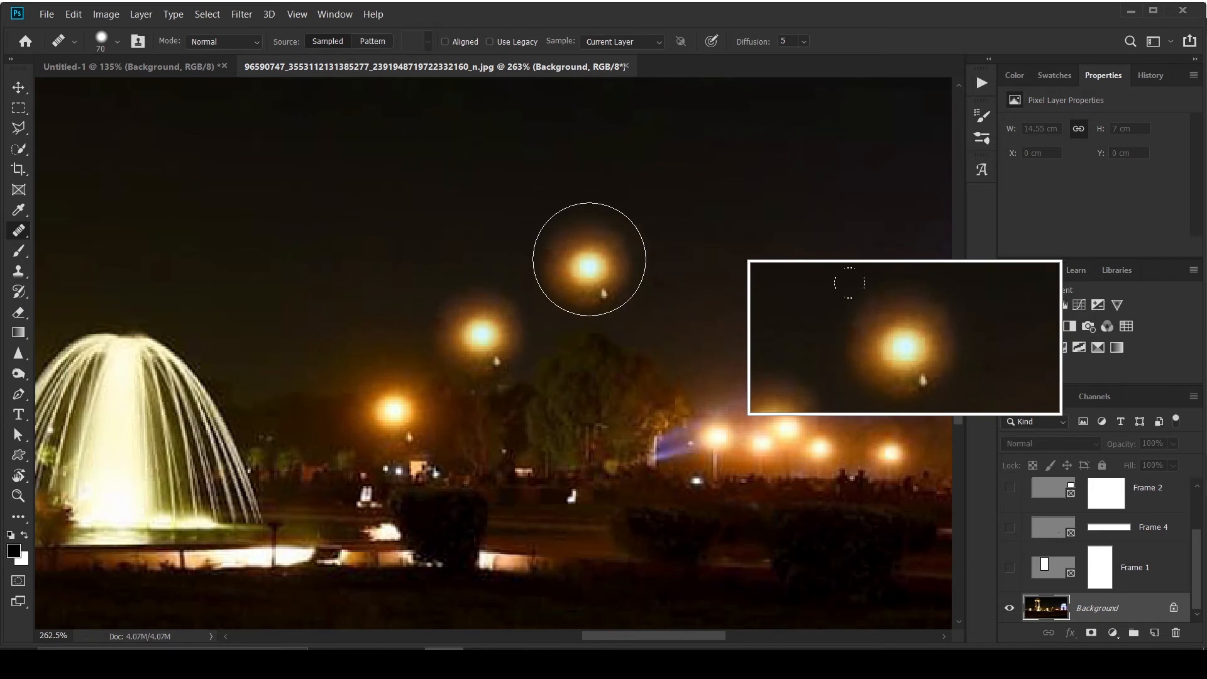
left_click(589, 259)
left_click(688, 184)
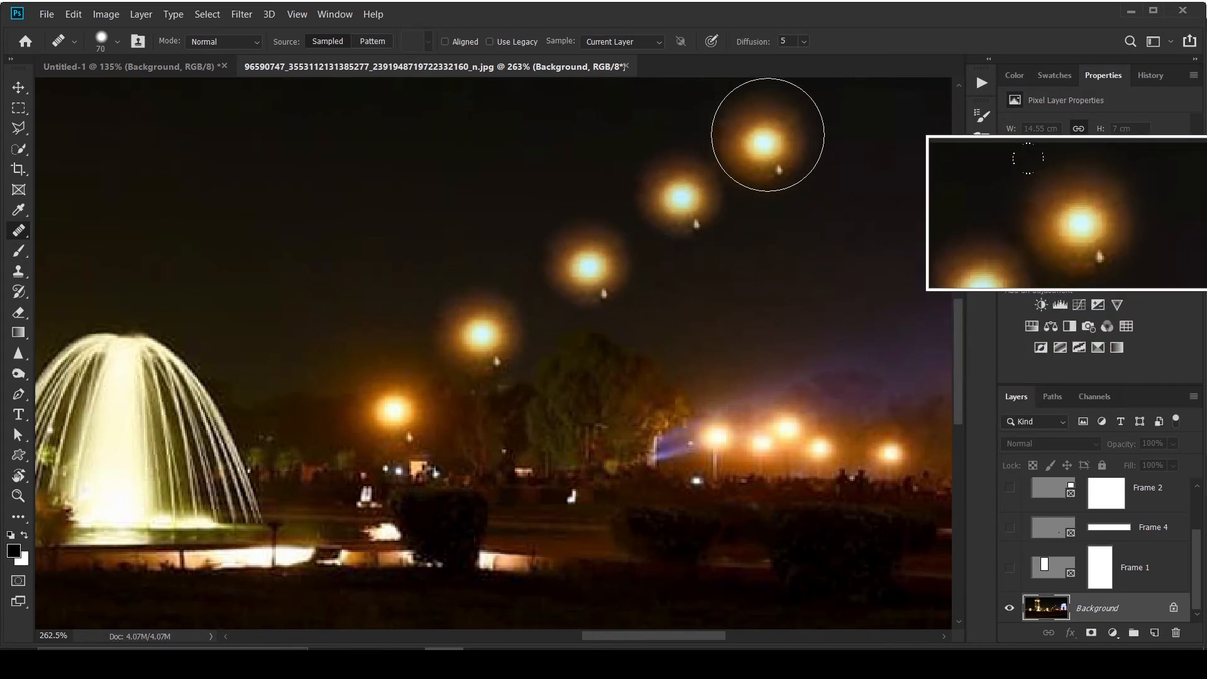
left_click(766, 133)
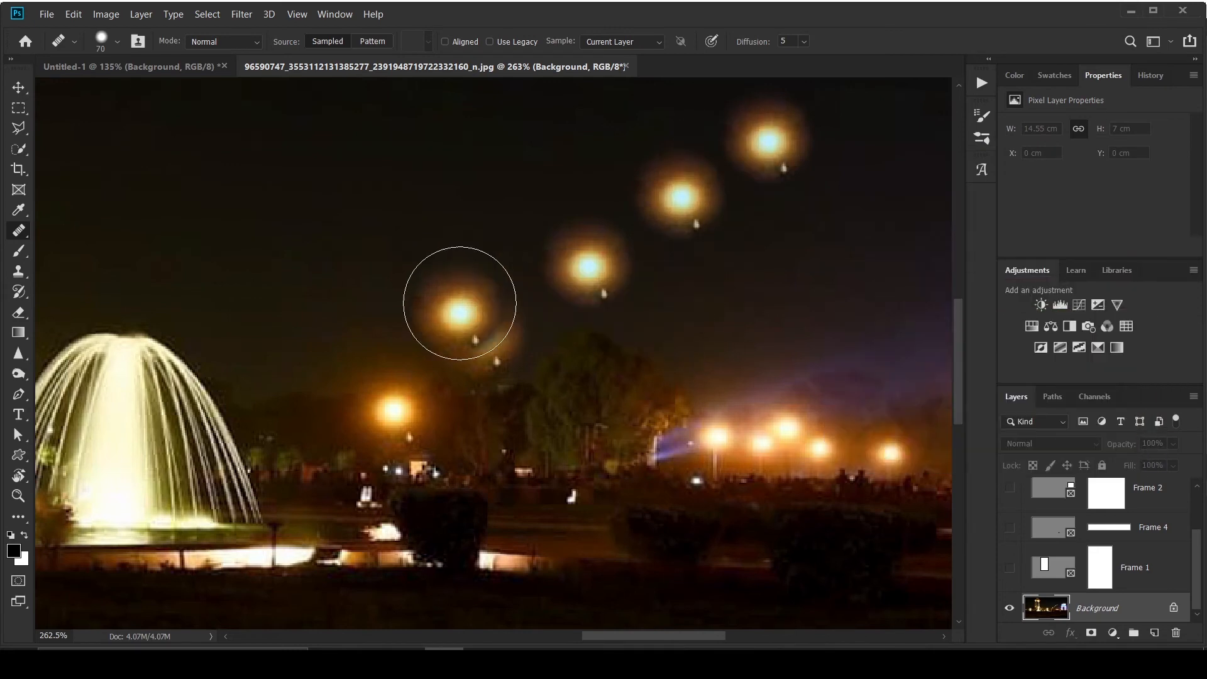
Try healing two separate spots in the dark sky with the sampled lamp, undoing each one.
key("ctrl+0")
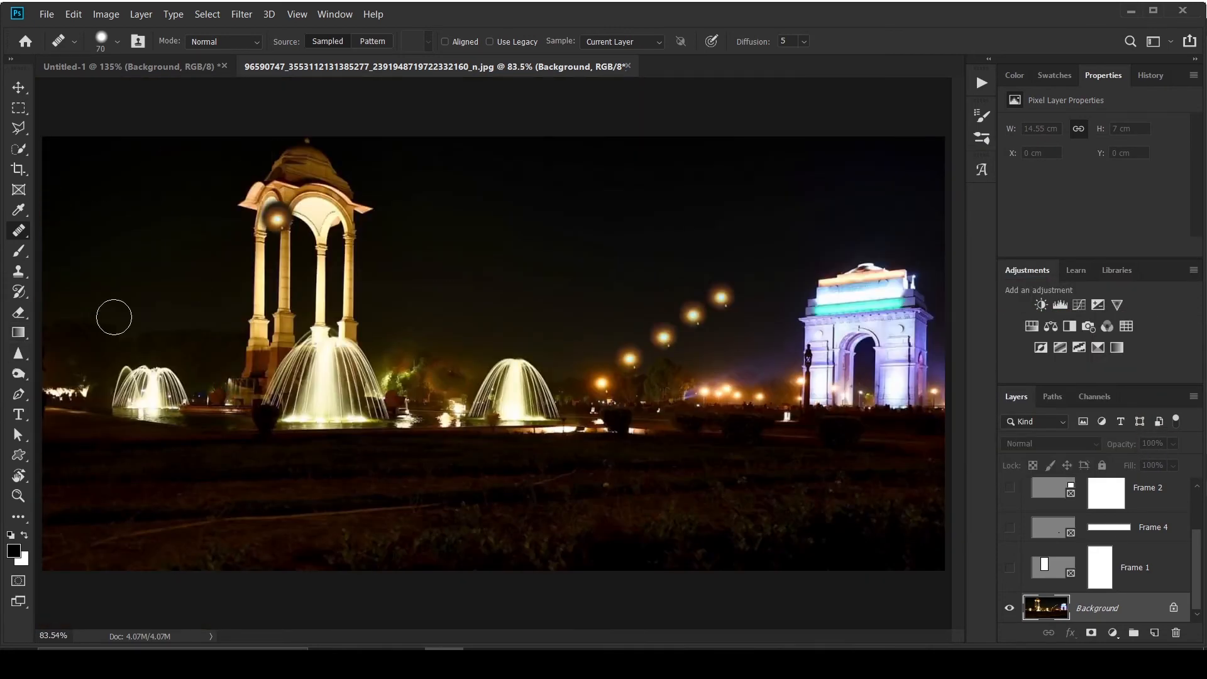
left_click(92, 231)
key("ctrl+z")
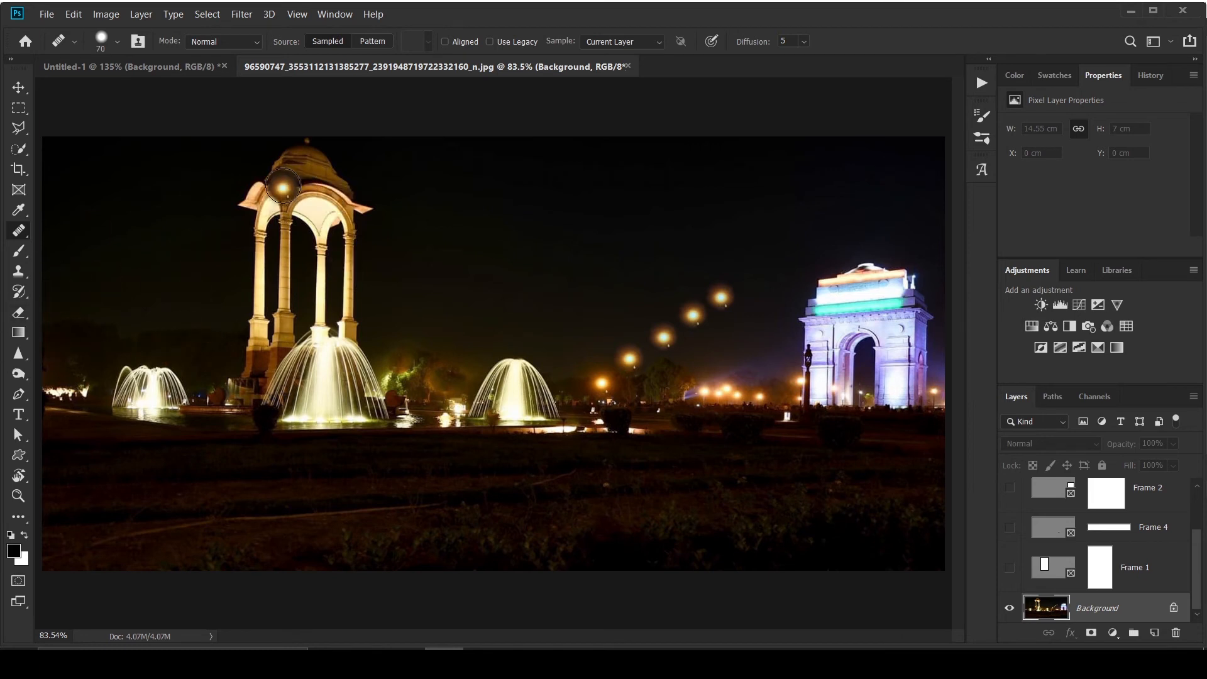
left_click(730, 160)
key("ctrl+z")
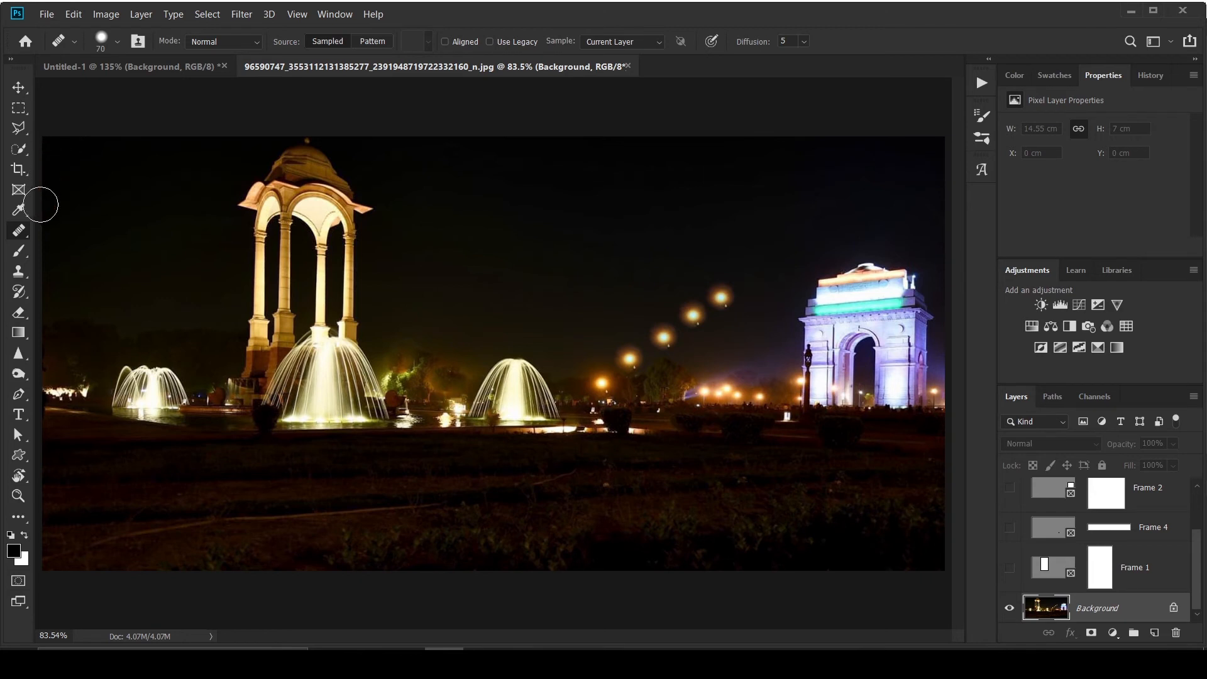
Switch to the Untitled-1 document with the Patch tool and outline the olive circle on the Background layer.
right_click(19, 231)
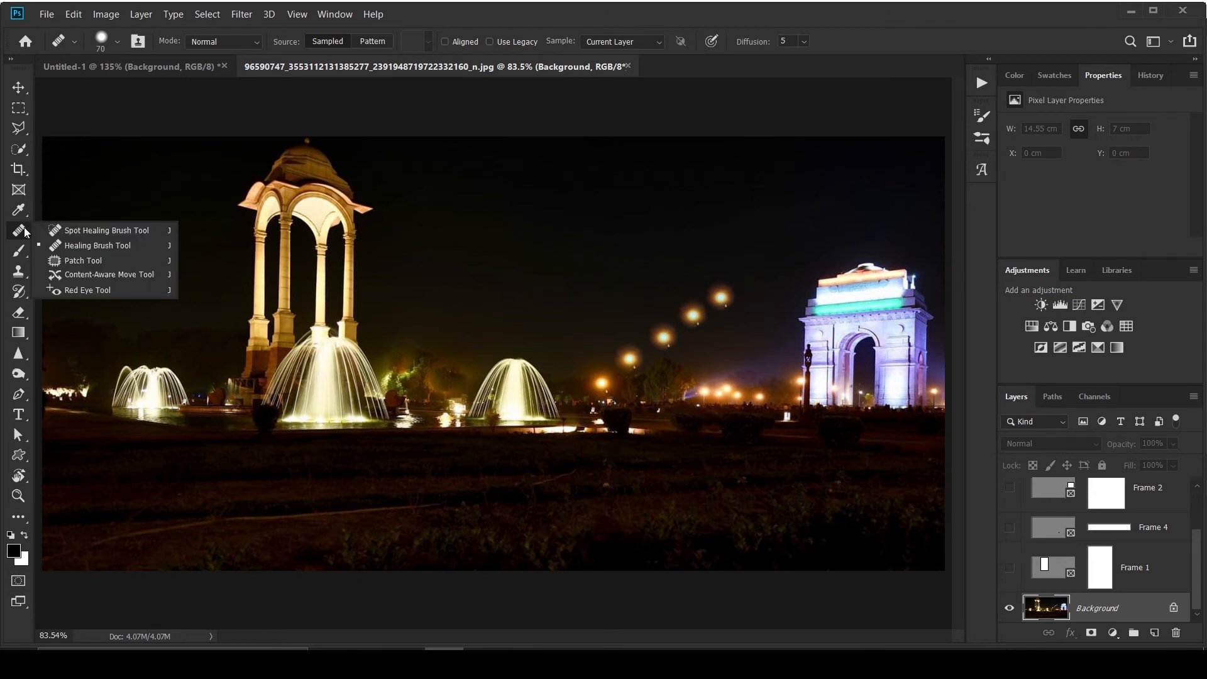
left_click(86, 260)
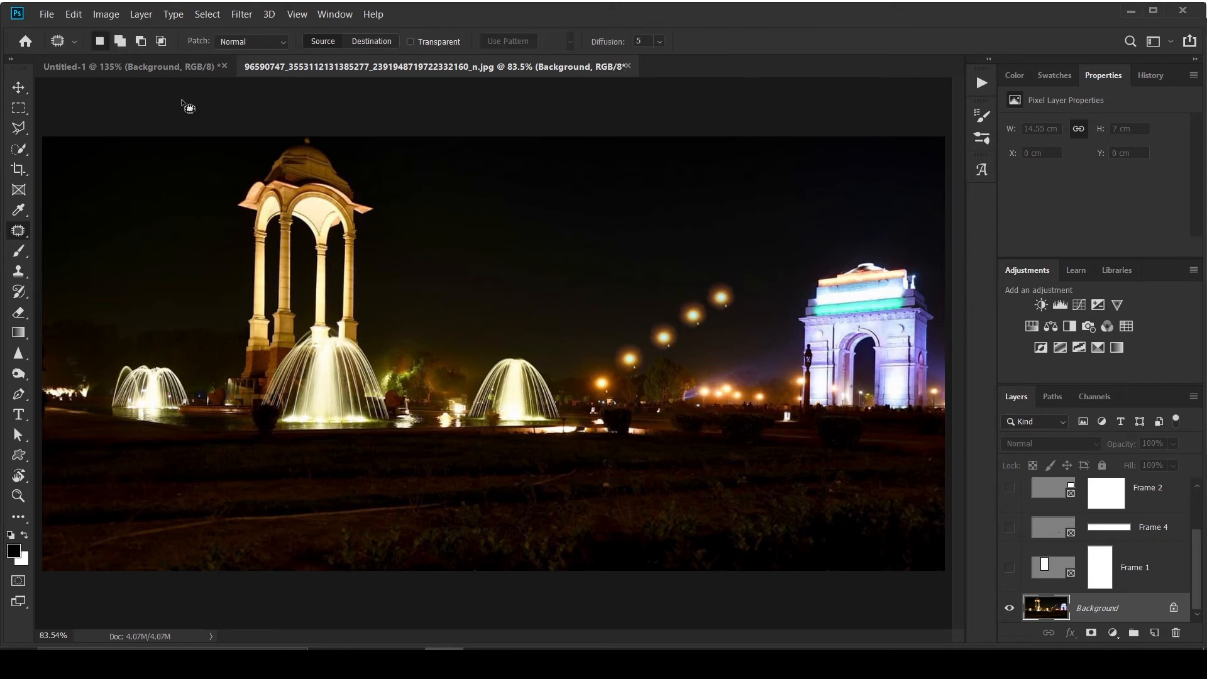
left_click(176, 70)
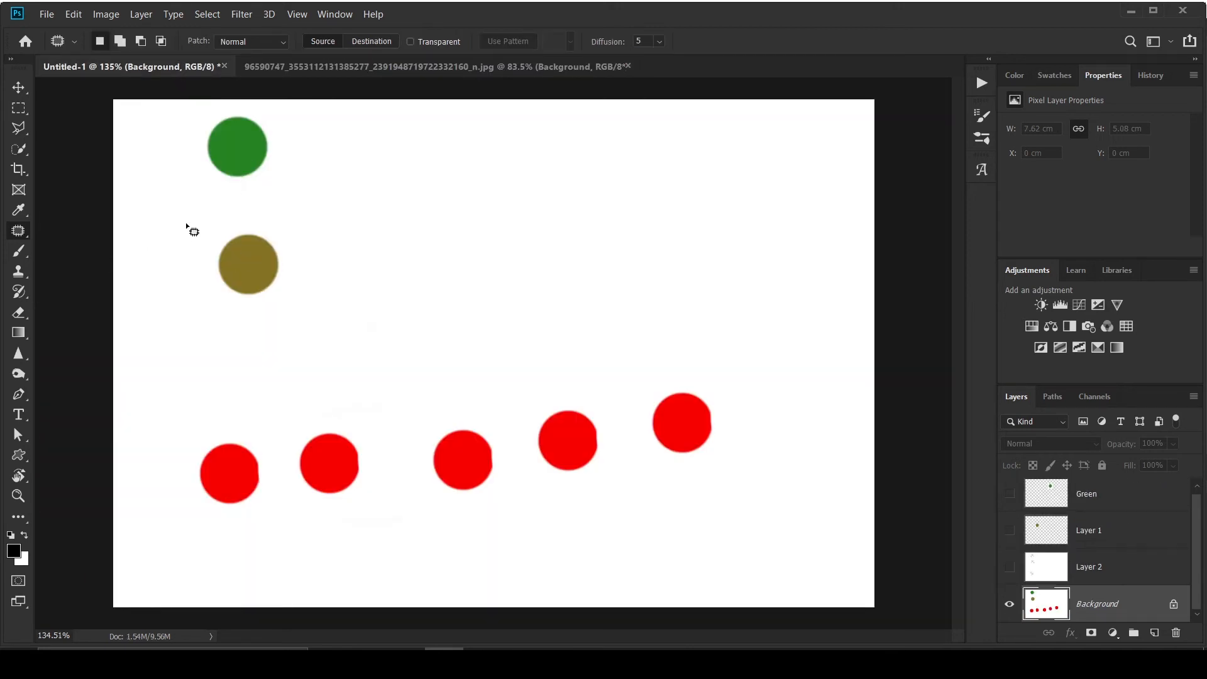
key("ctrl+space")
left_click_drag(230, 234, 256, 250)
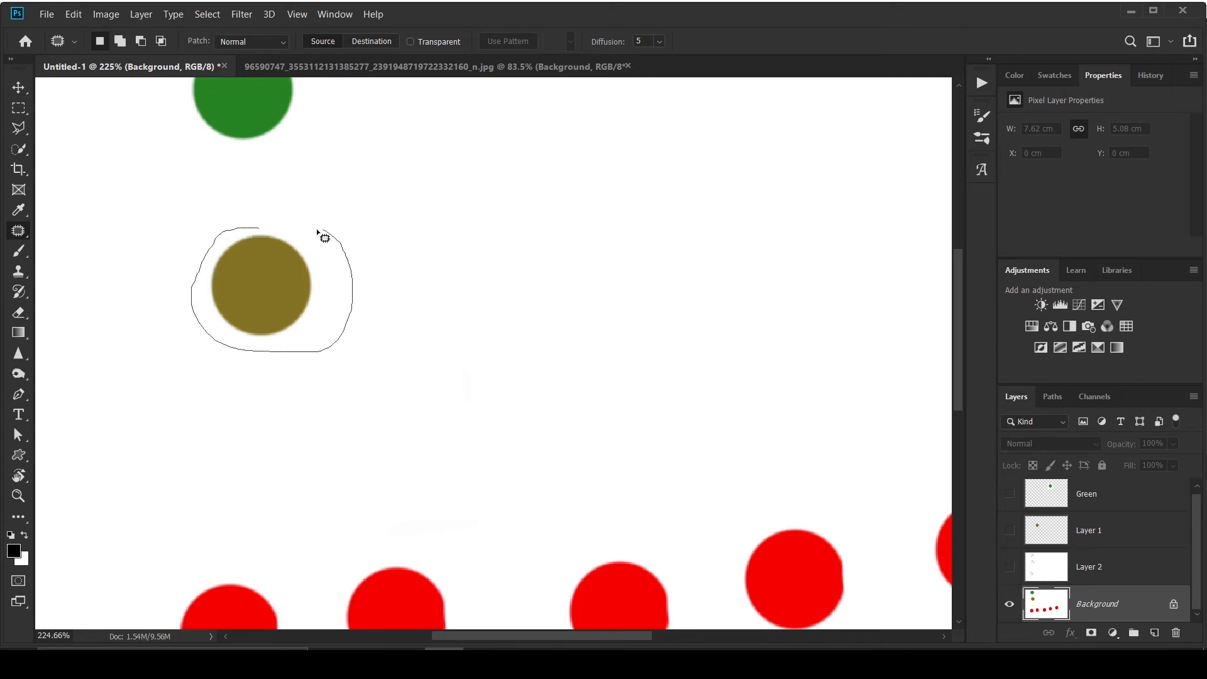
left_click_drag(261, 223, 262, 224)
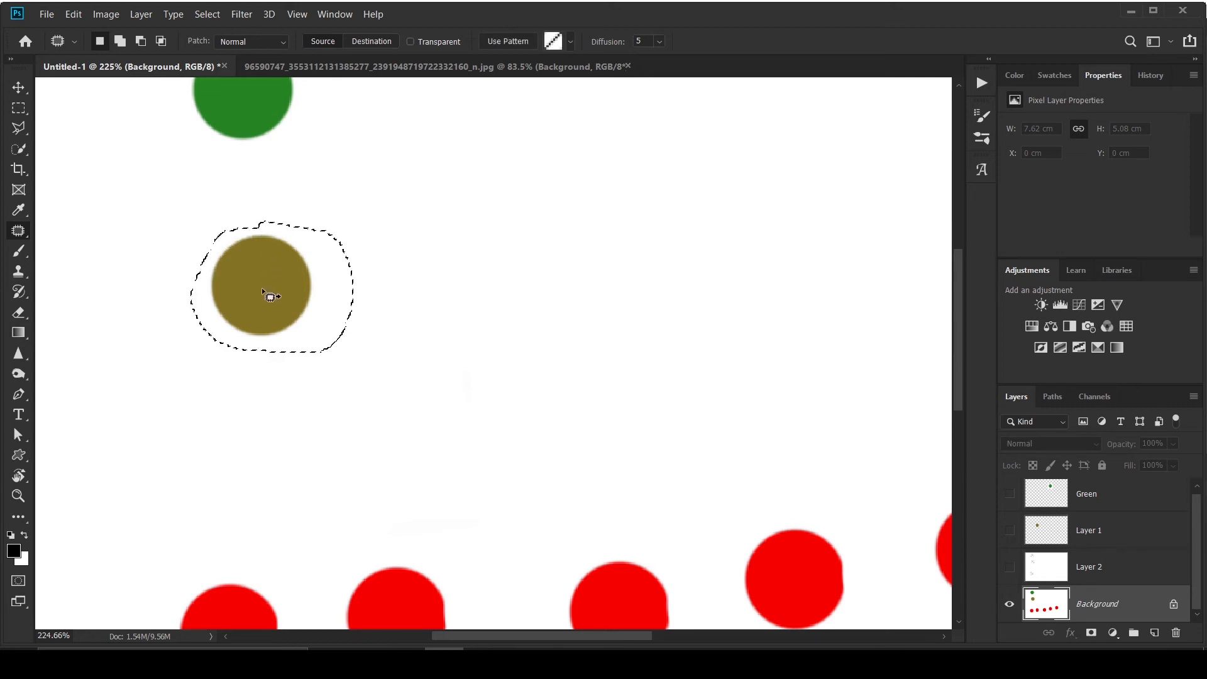
Try patching the olive circle with the blank white area to its right, undoing each attempt.
left_click_drag(263, 292, 504, 273)
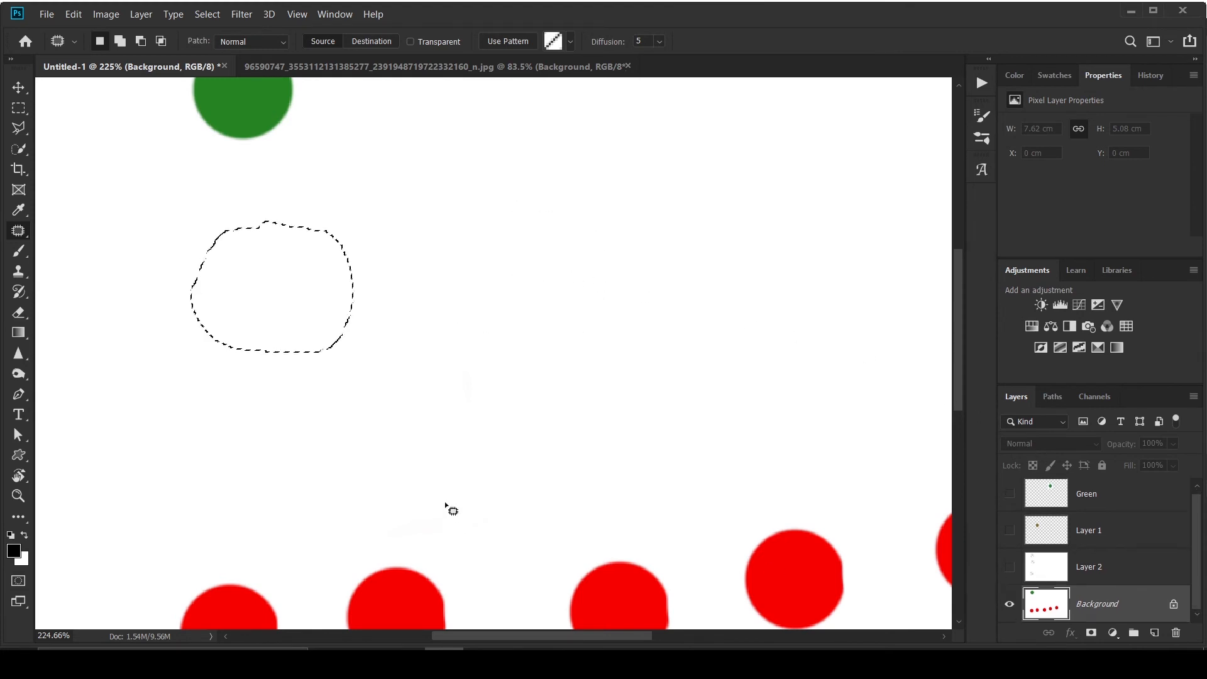
scroll(415, 478, "down", 2)
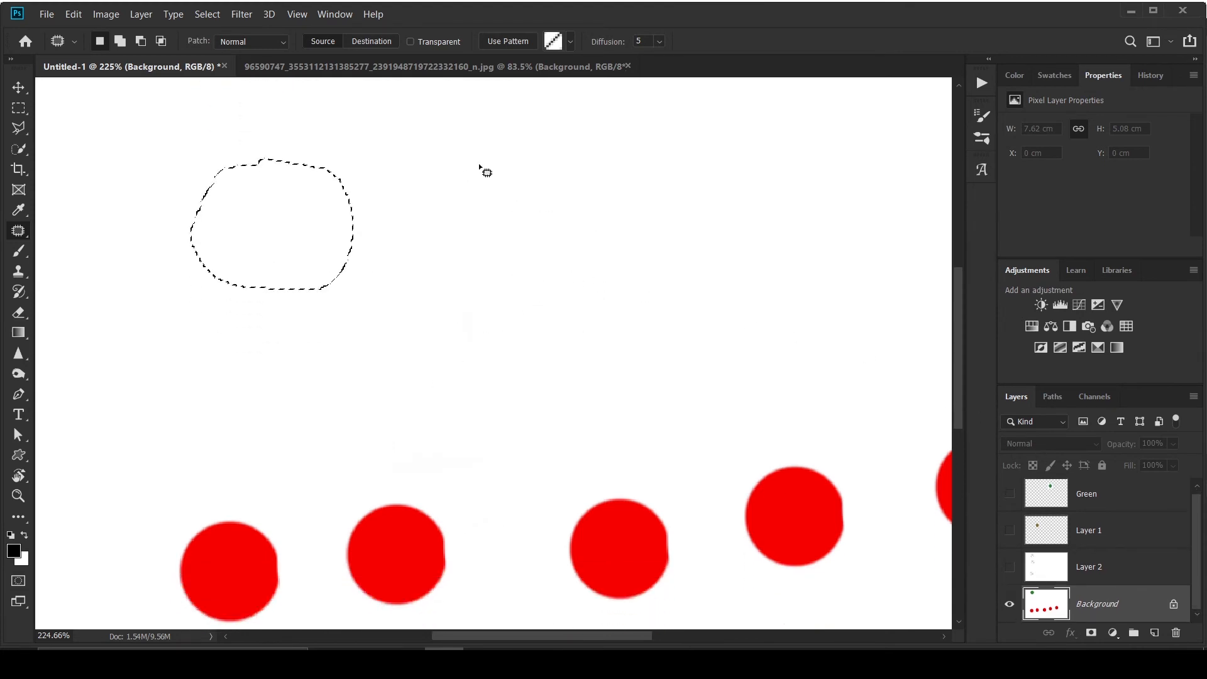
key("ctrl+z")
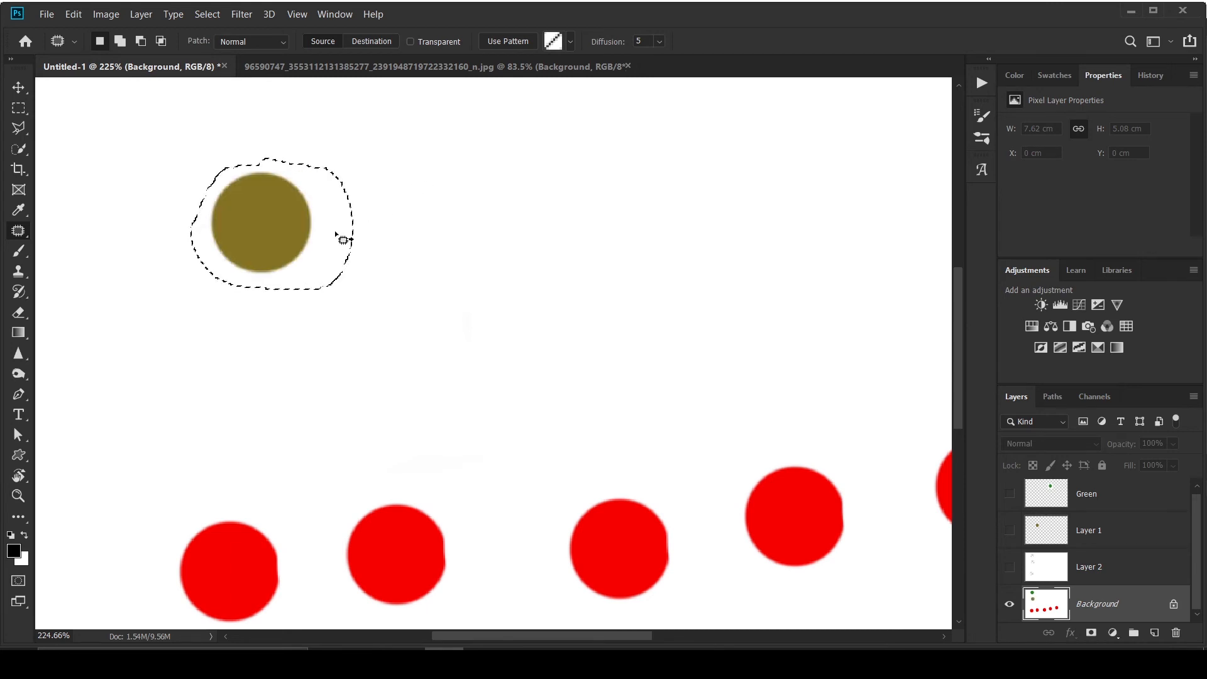
left_click_drag(292, 225, 477, 210)
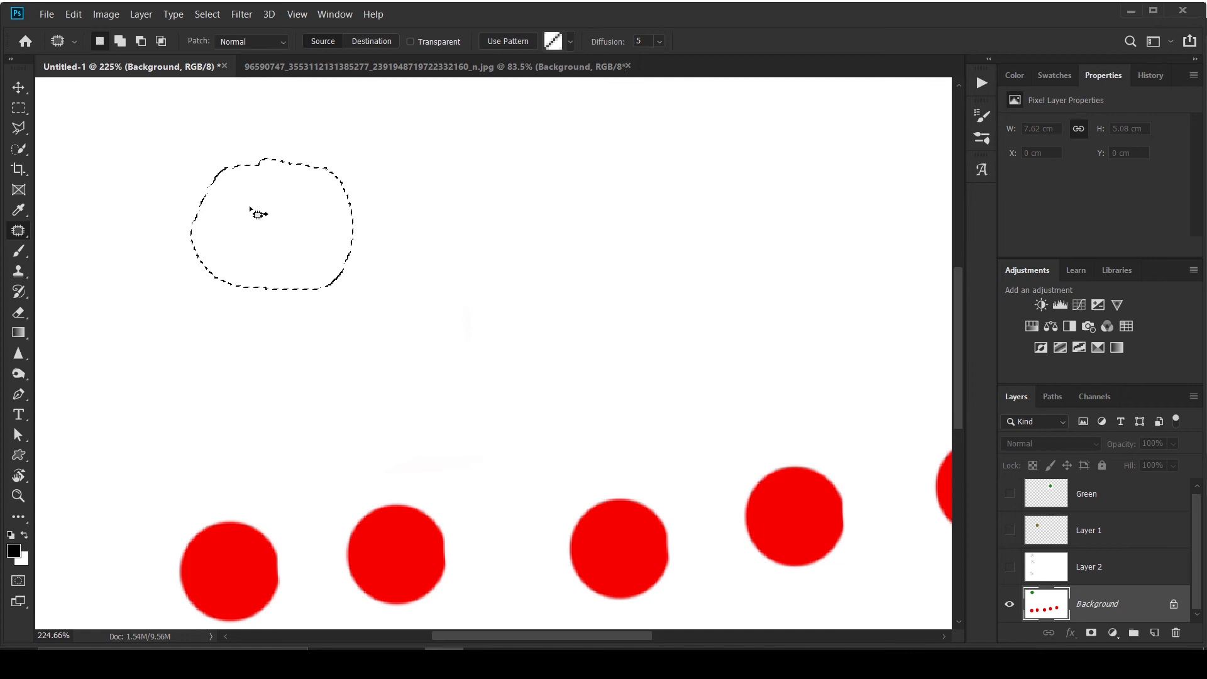
left_click(523, 209)
key("ctrl+z")
key("ctrl+z")
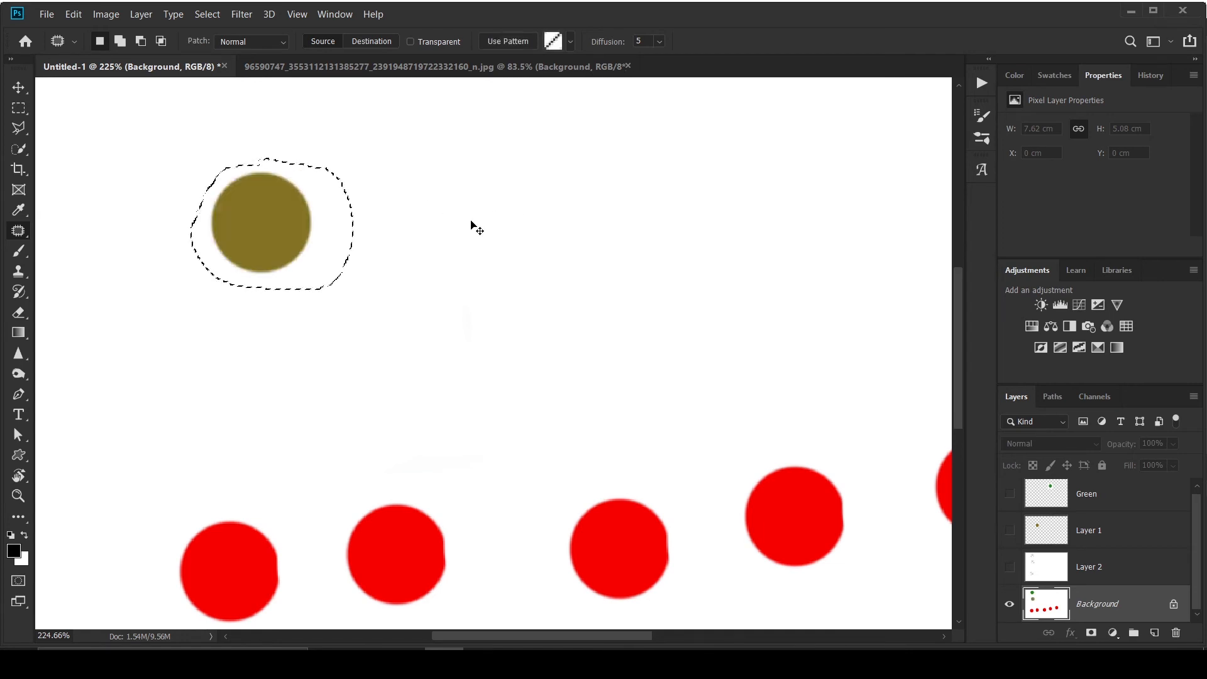
Clear the selection, outline a blank area right of the olive circle and patch it using the olive circle as source.
key("ctrl+d")
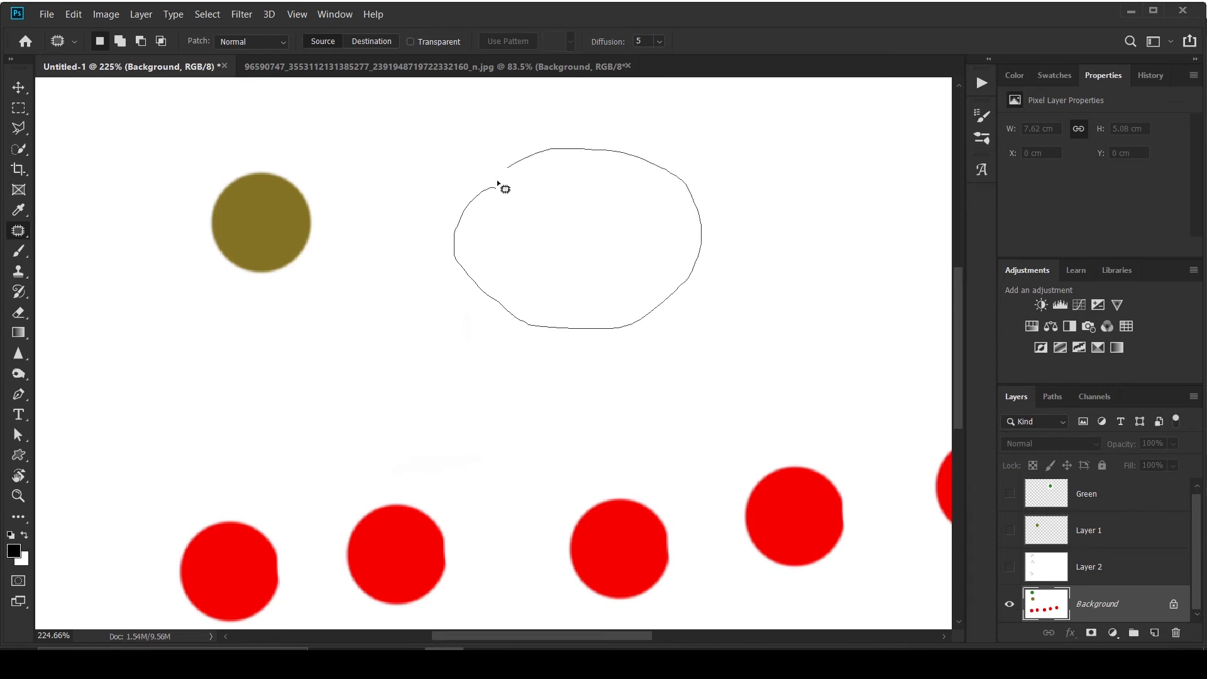
left_click_drag(498, 182, 507, 193)
left_click_drag(585, 226, 288, 206)
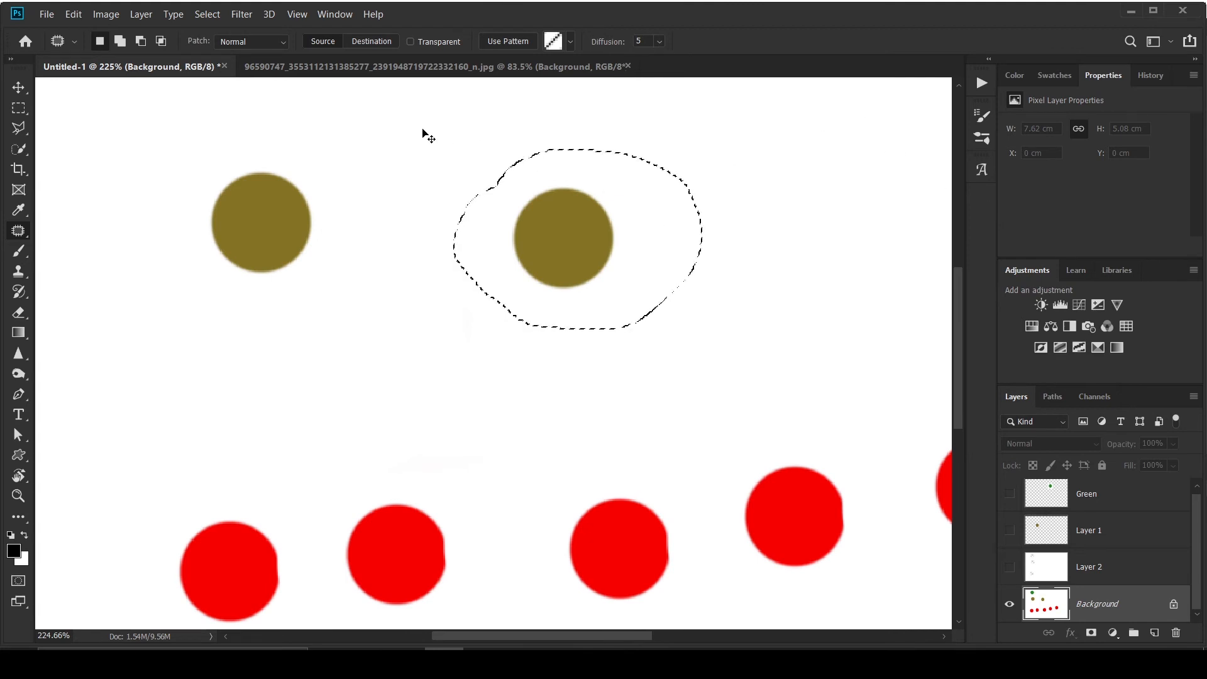
Deselect the patched area and switch to the Content-Aware Move tool.
key("ctrl+d")
right_click(29, 240)
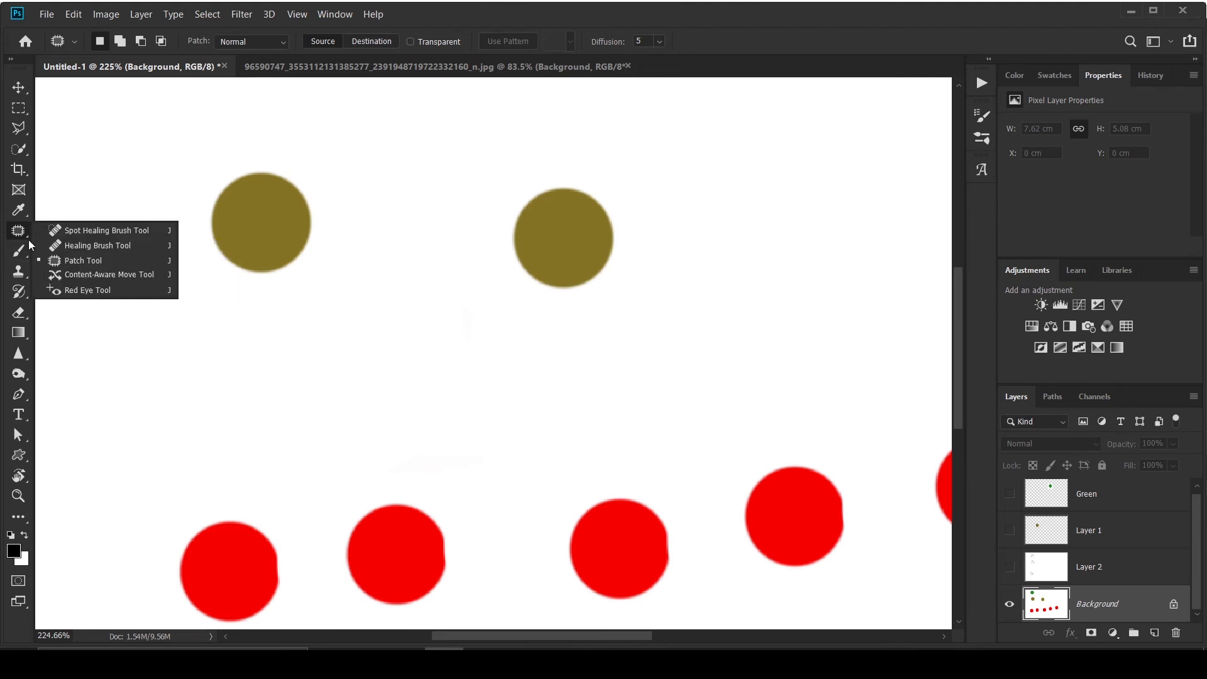
left_click(71, 278)
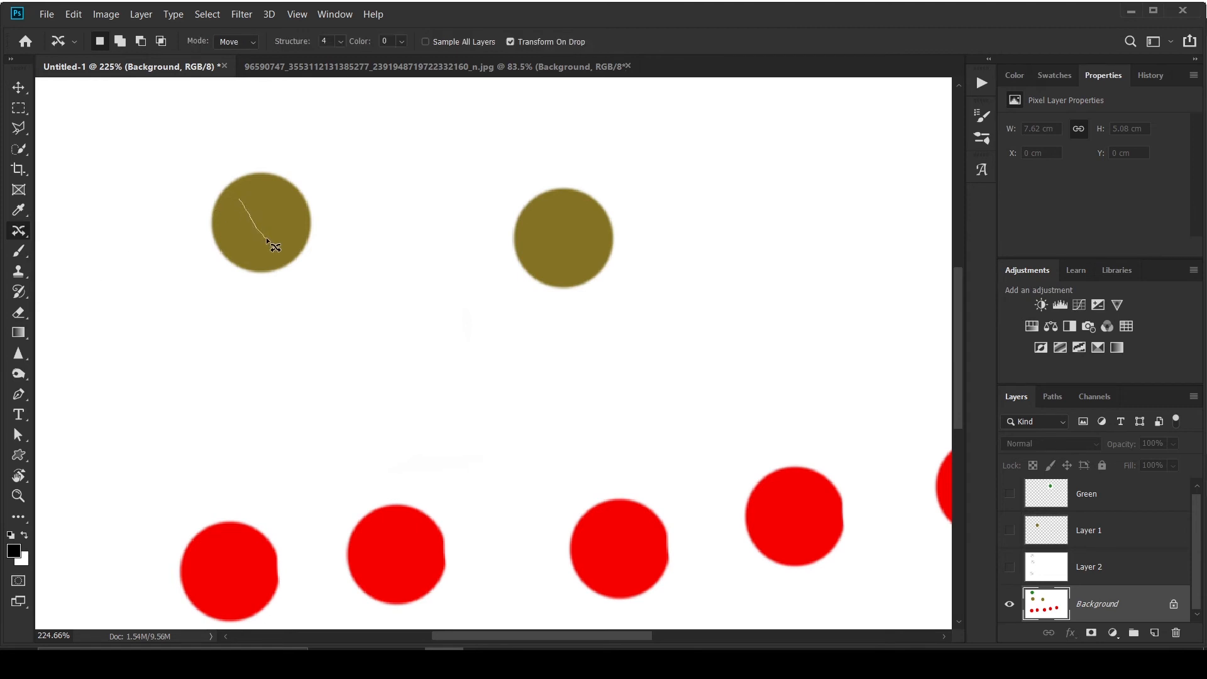
Try moving the left olive circle up and to the right with Content-Aware Move, then undo the move.
left_click_drag(267, 239, 262, 217)
mouse_move(248, 170)
left_mouse_down()
mouse_move(340, 167)
mouse_move(378, 145)
left_mouse_up()
left_click_drag(446, 225, 431, 210)
left_click_drag(393, 157, 407, 161)
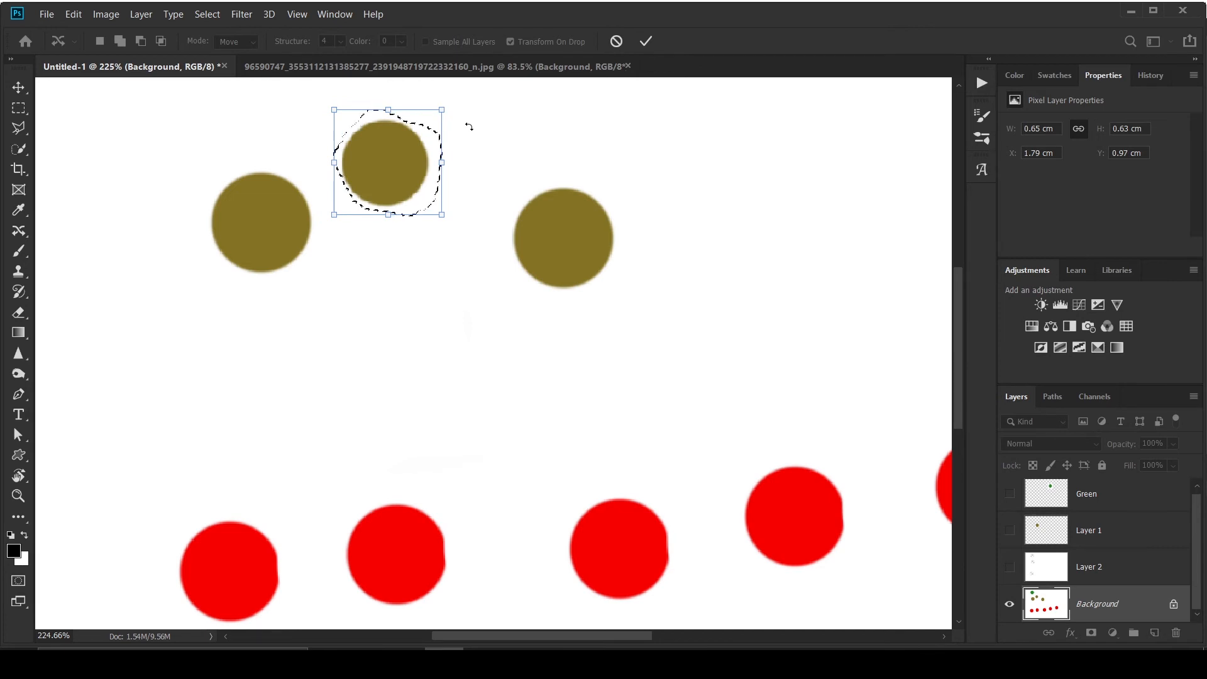
key("Return")
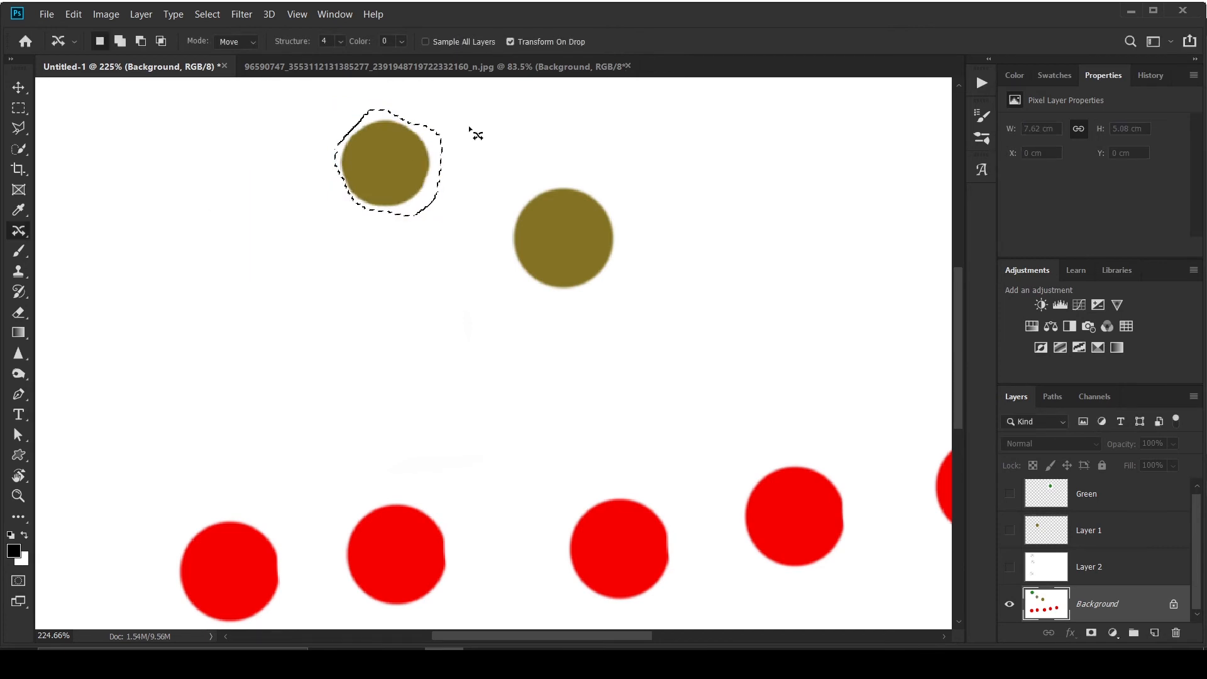
key("ctrl+z")
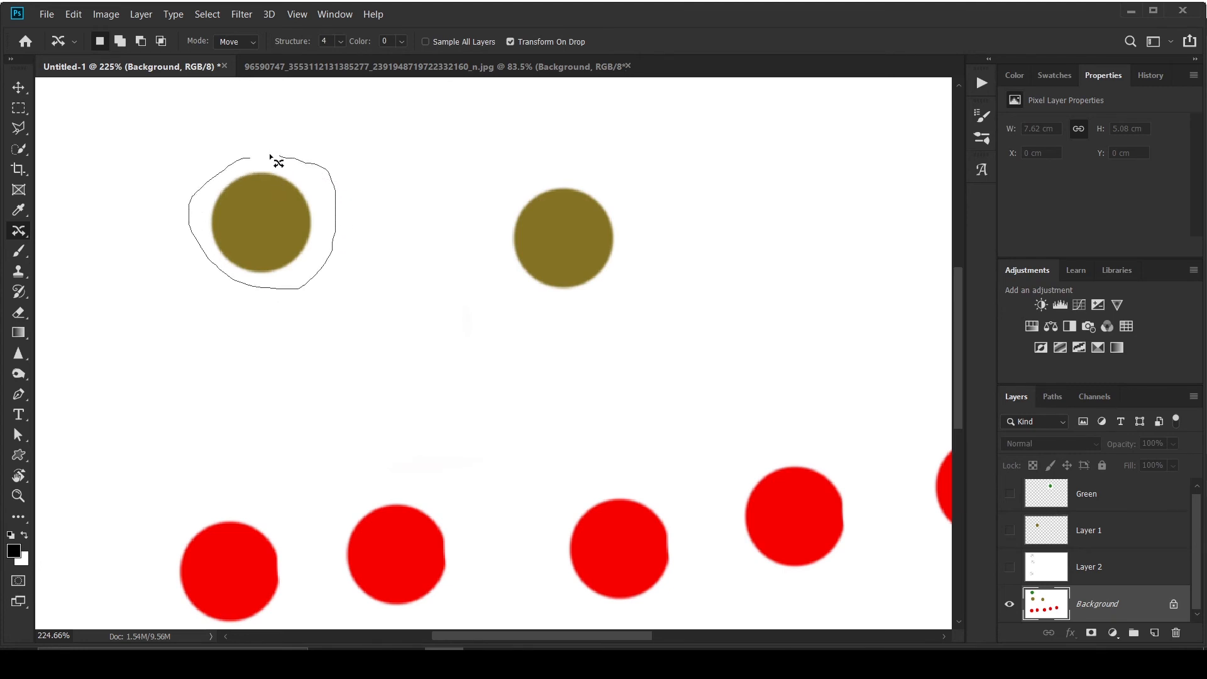
Outline the left olive circle, move it right of the other one, enlarge the outlined area to about 1.47 × 1.38 cm and deselect.
left_click_drag(271, 157, 251, 157)
left_click_drag(262, 202, 689, 184)
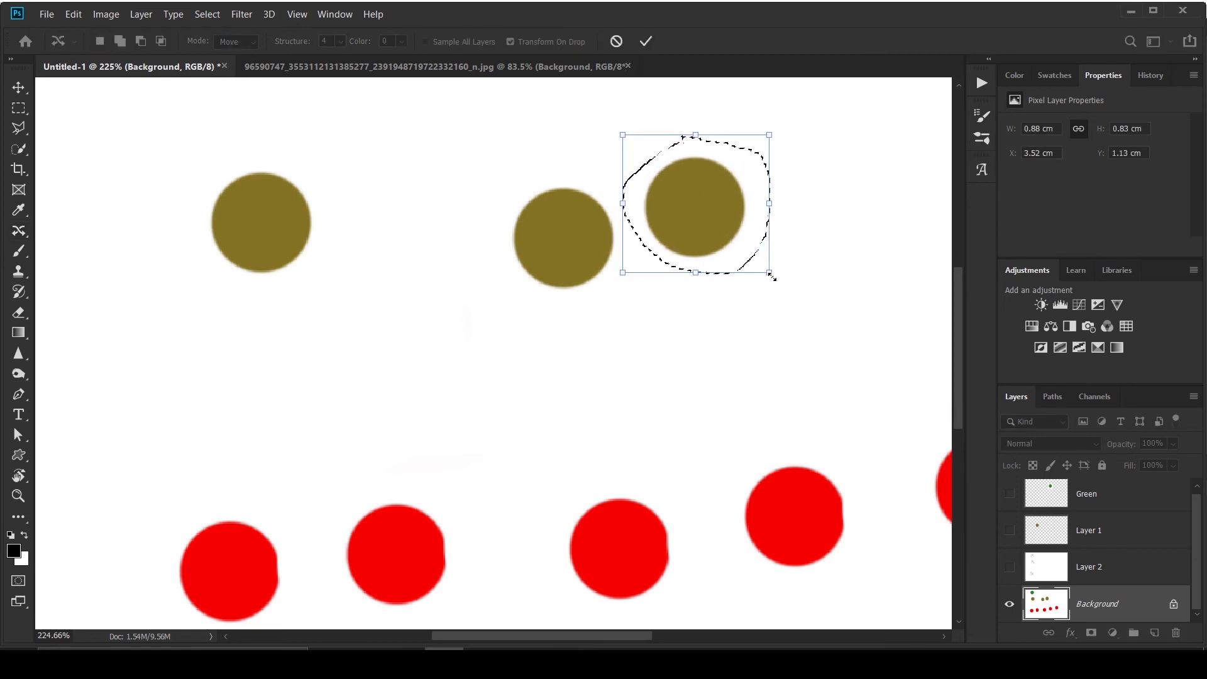
left_click_drag(771, 275, 878, 385)
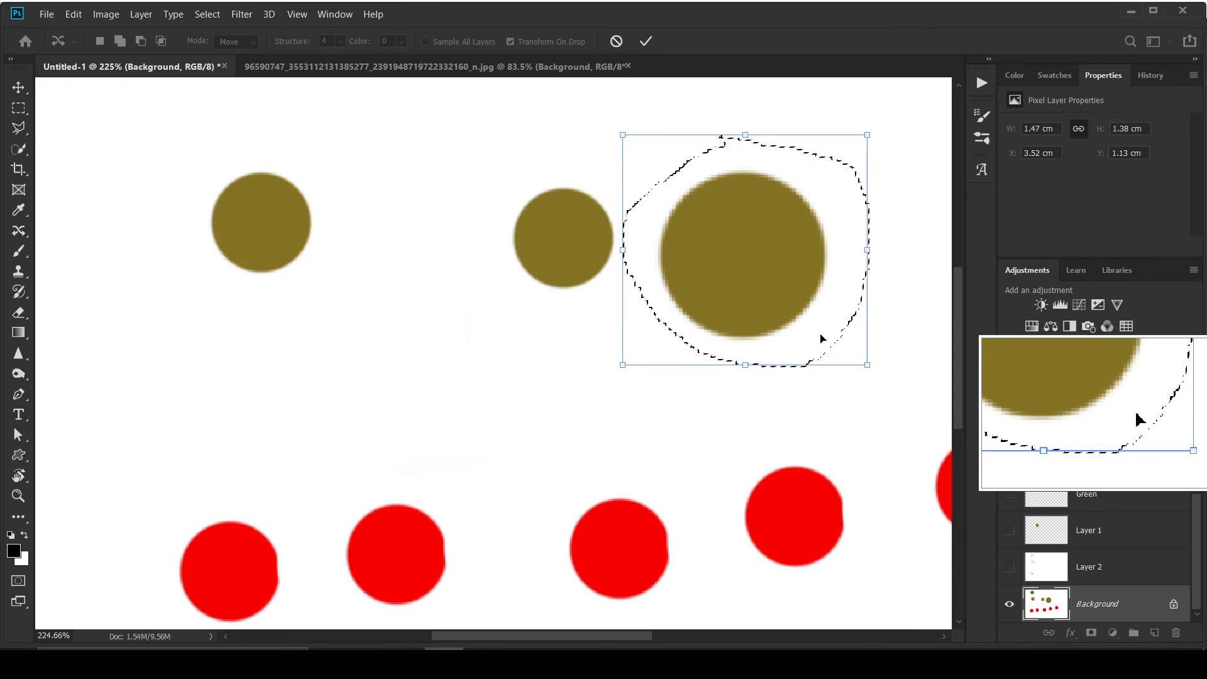
key("Return")
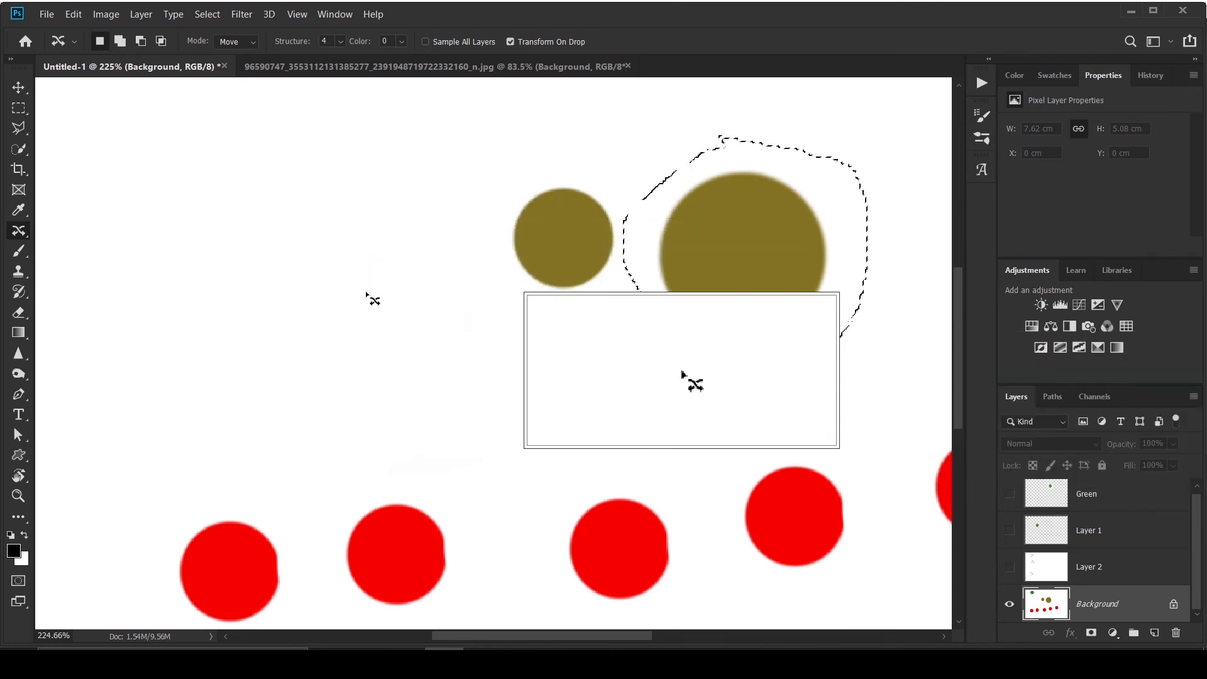
left_click(283, 234)
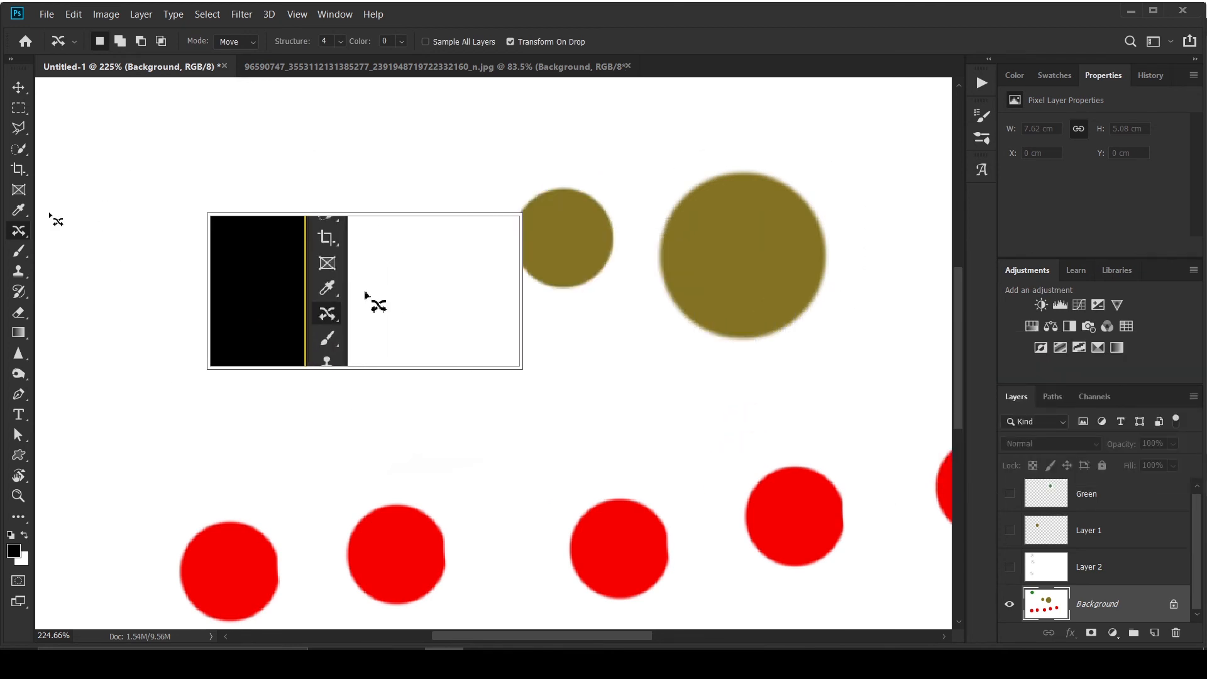
Switch to the Red Eye tool.
right_click(30, 232)
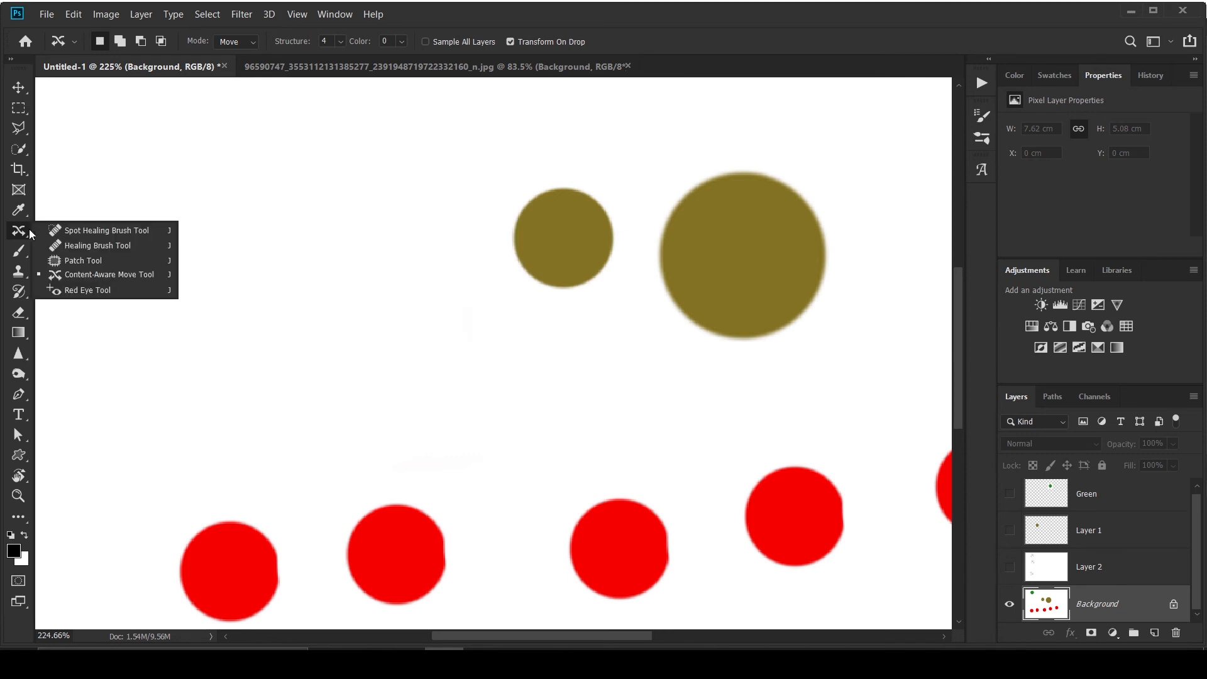
left_click(100, 290)
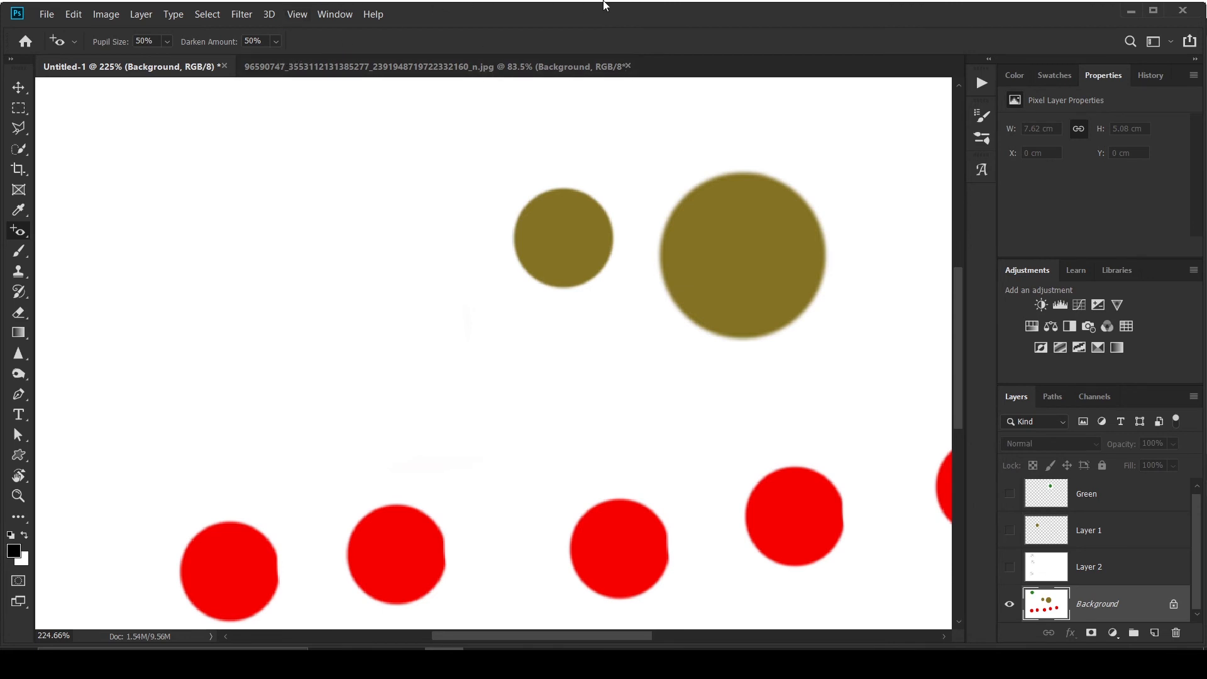
key("alt+Tab")
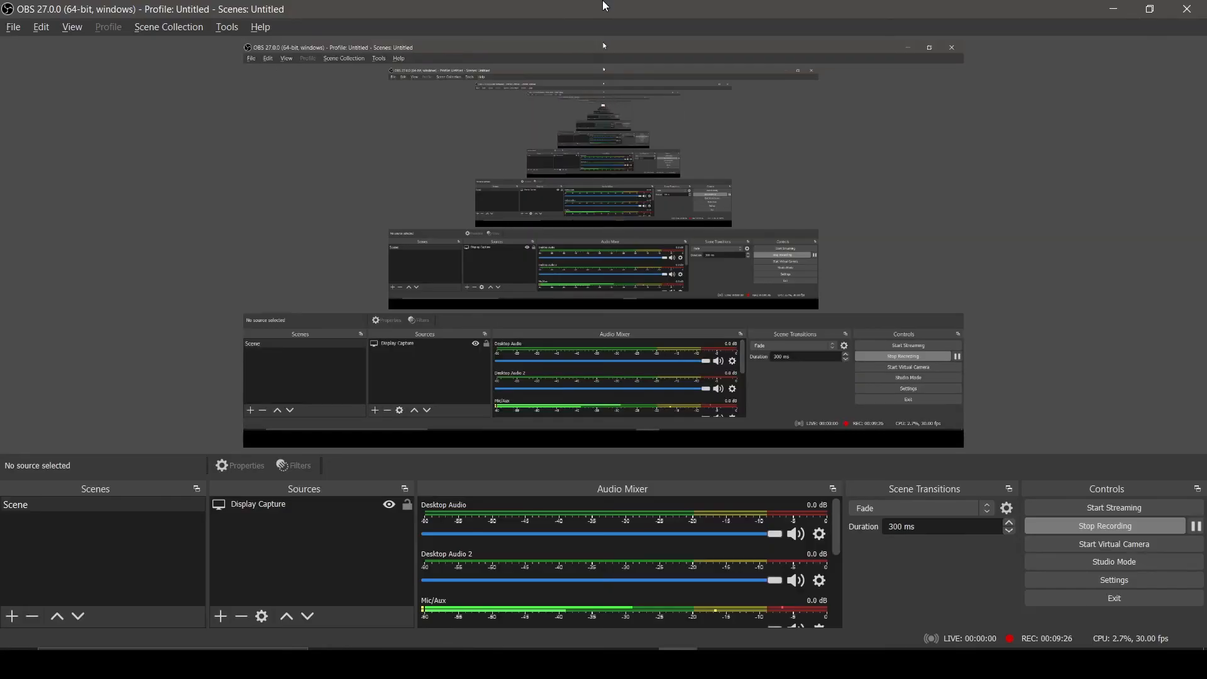
key("alt+Tab")
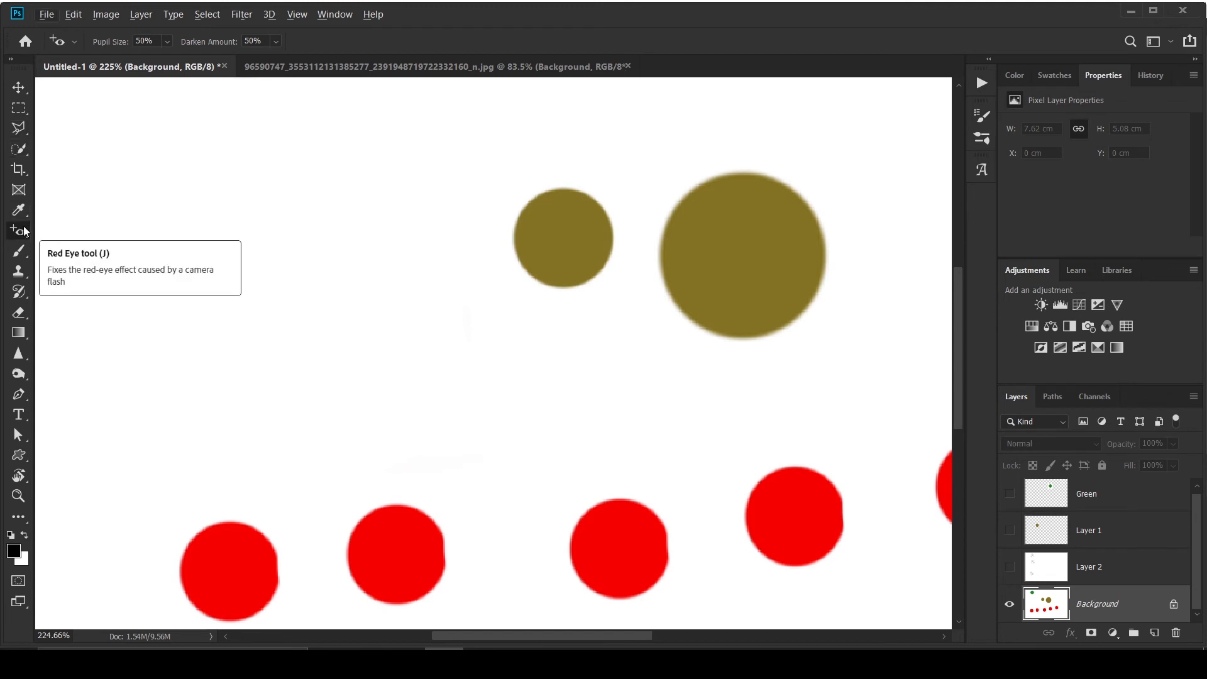
Switch to the Brush tool and adjust the brush to about 74 px diameter and 34% hardness.
left_click(24, 250)
right_click(24, 247)
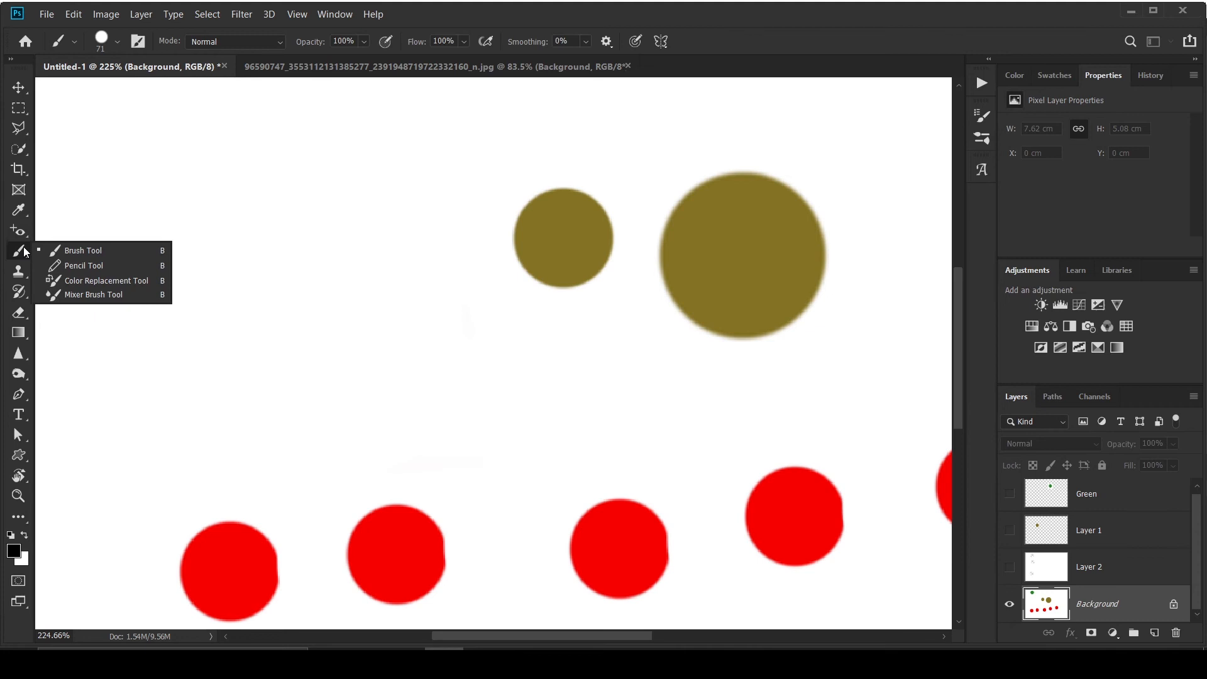
left_click(88, 250)
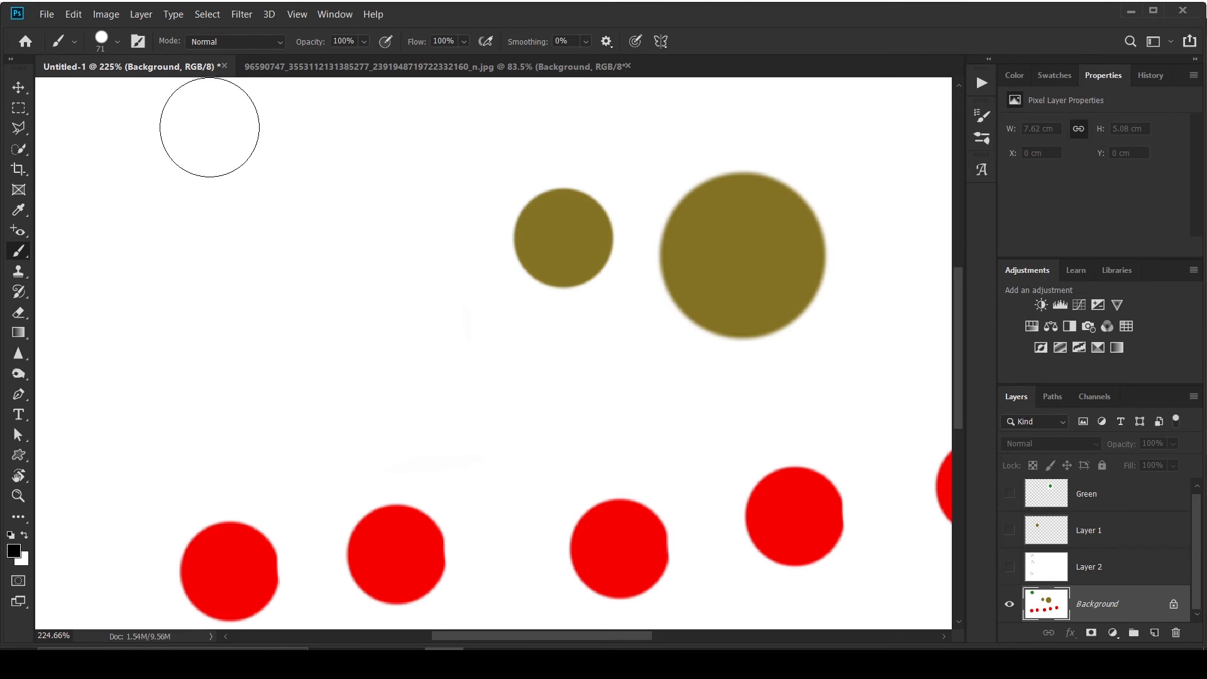
key("alt")
right_click(204, 151, "alt")
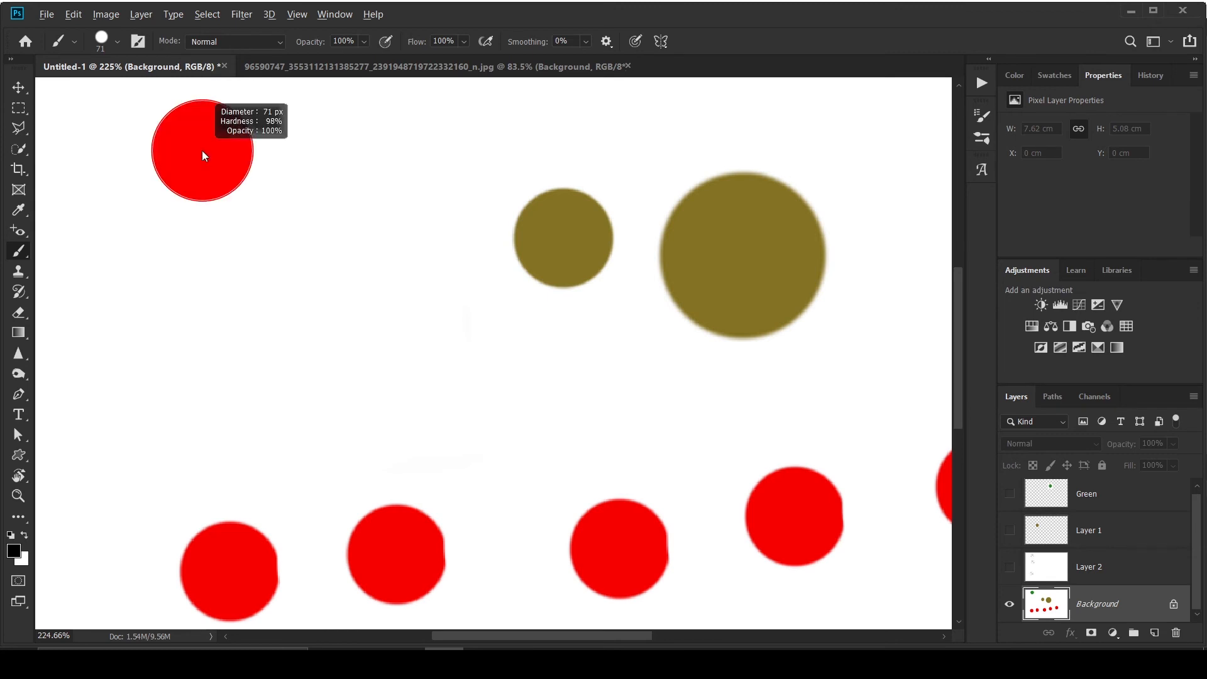
mouse_move(202, 150)
left_mouse_down()
mouse_move(330, 144)
mouse_move(307, 156)
mouse_move(153, 162)
mouse_move(193, 154)
left_mouse_up()
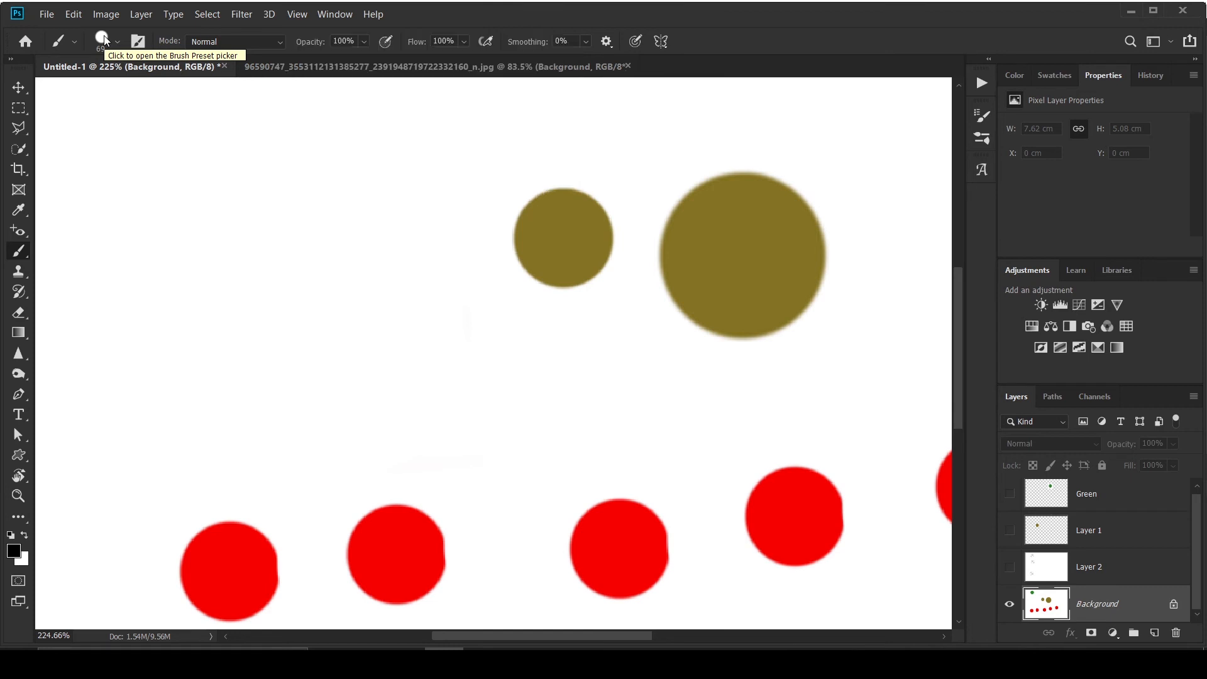
mouse_move(202, 196)
left_mouse_down()
mouse_move(228, 140)
mouse_move(218, 3)
left_mouse_up()
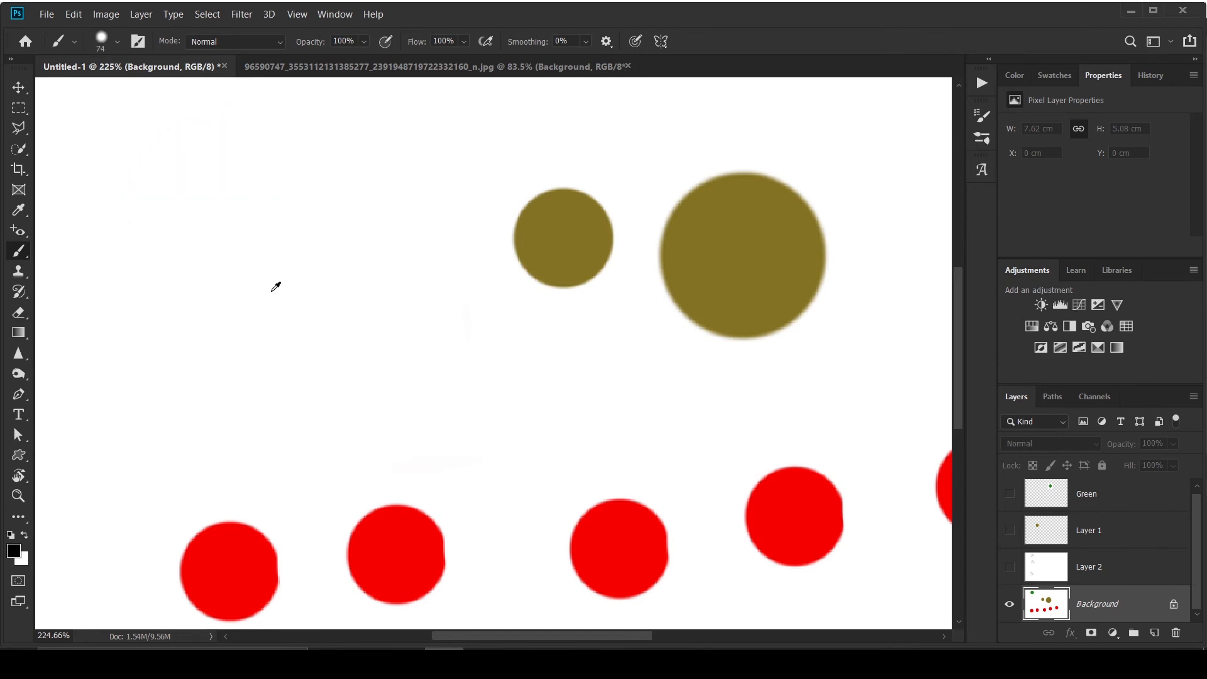
left_click_drag(273, 289, 284, 263)
Switch to the Clone Stamp tool, return to the Brush tool and enlarge the soft brush to 111 px.
key("s")
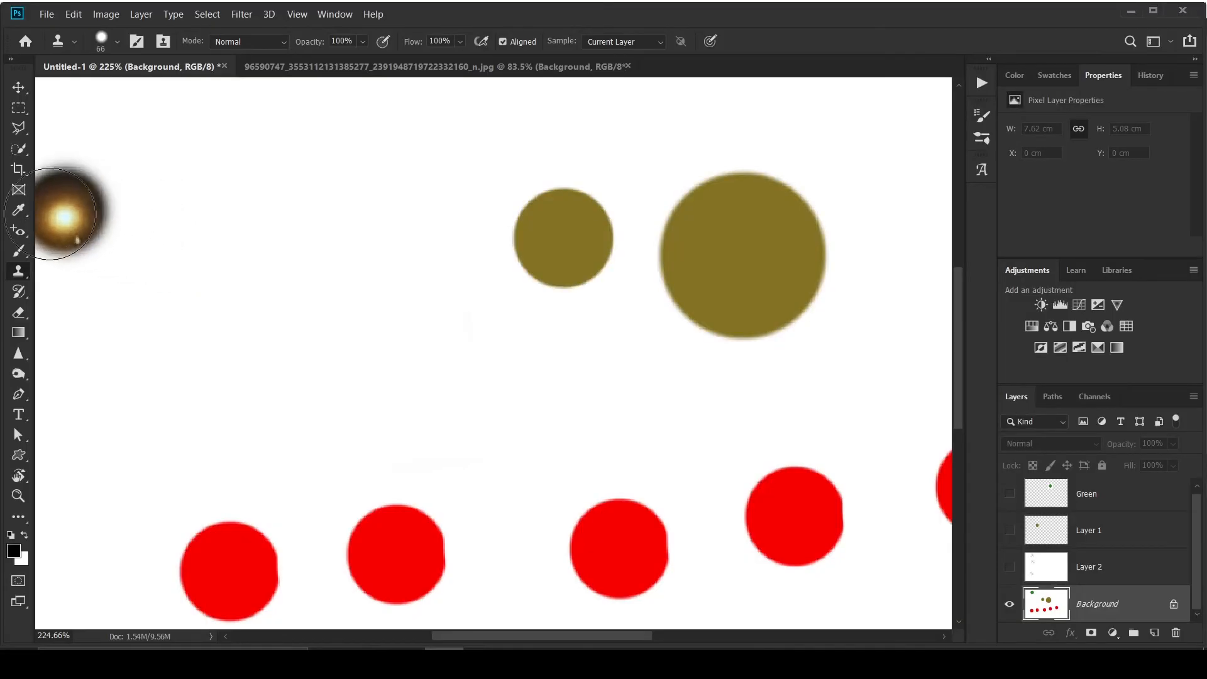
left_click(19, 230)
left_click(19, 251)
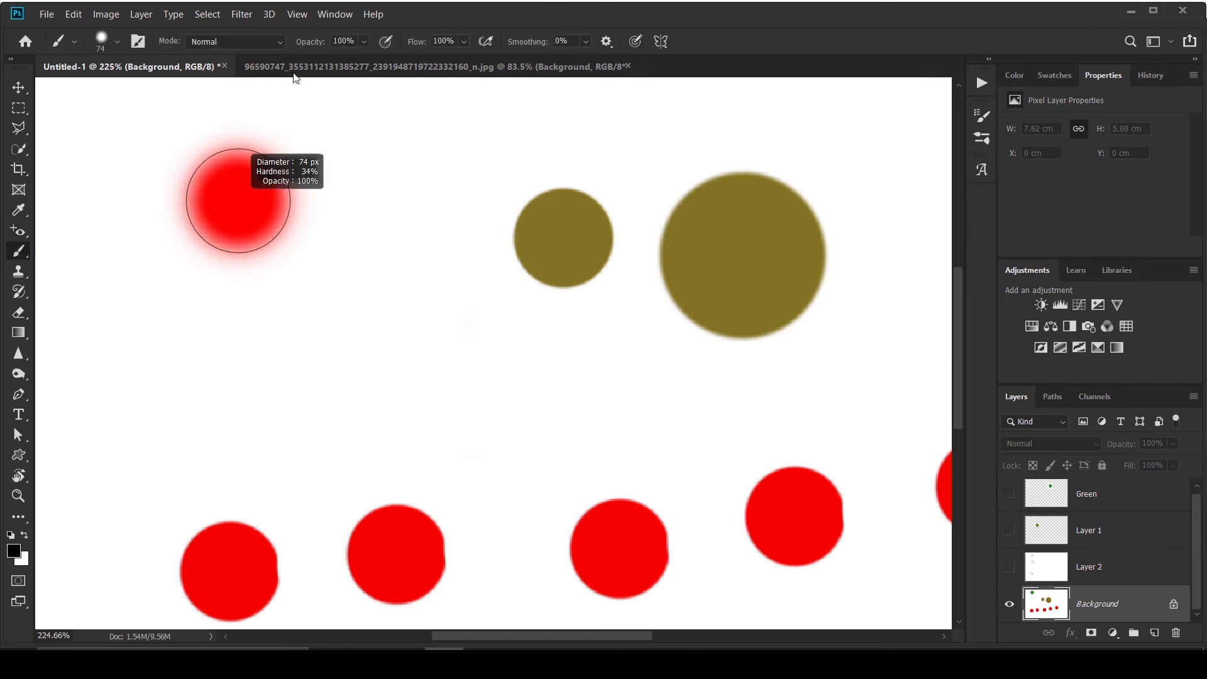
mouse_move(254, 197)
left_mouse_down()
mouse_move(303, 159)
mouse_move(307, 127)
mouse_move(342, 332)
mouse_move(329, 310)
mouse_move(331, 222)
mouse_move(290, 217)
mouse_move(320, 209)
left_mouse_up()
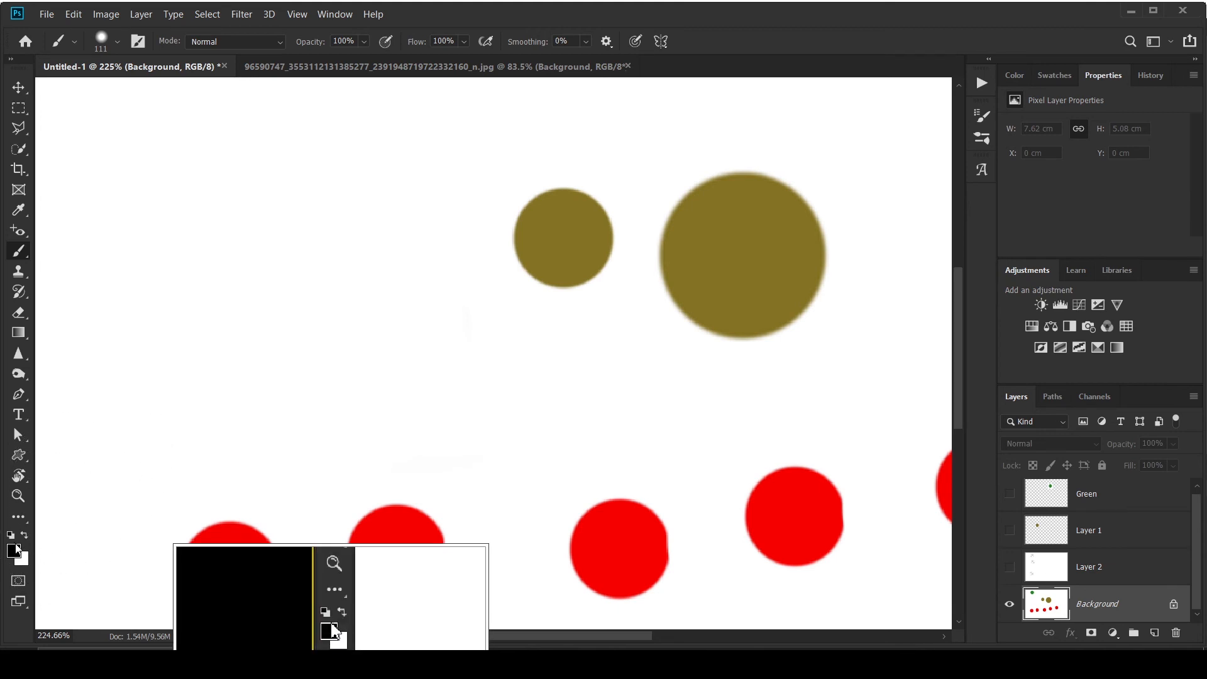
Set the foreground colour to a medium green with a hue of 124°.
left_click(14, 551)
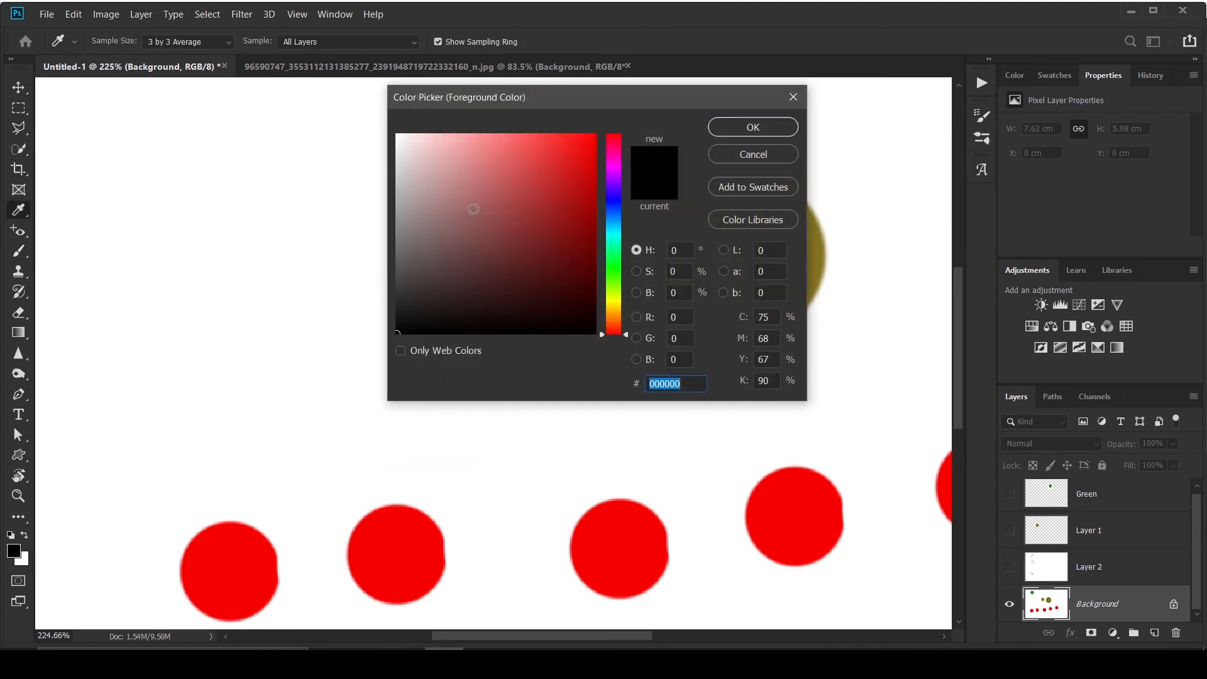
left_click_drag(617, 308, 617, 266)
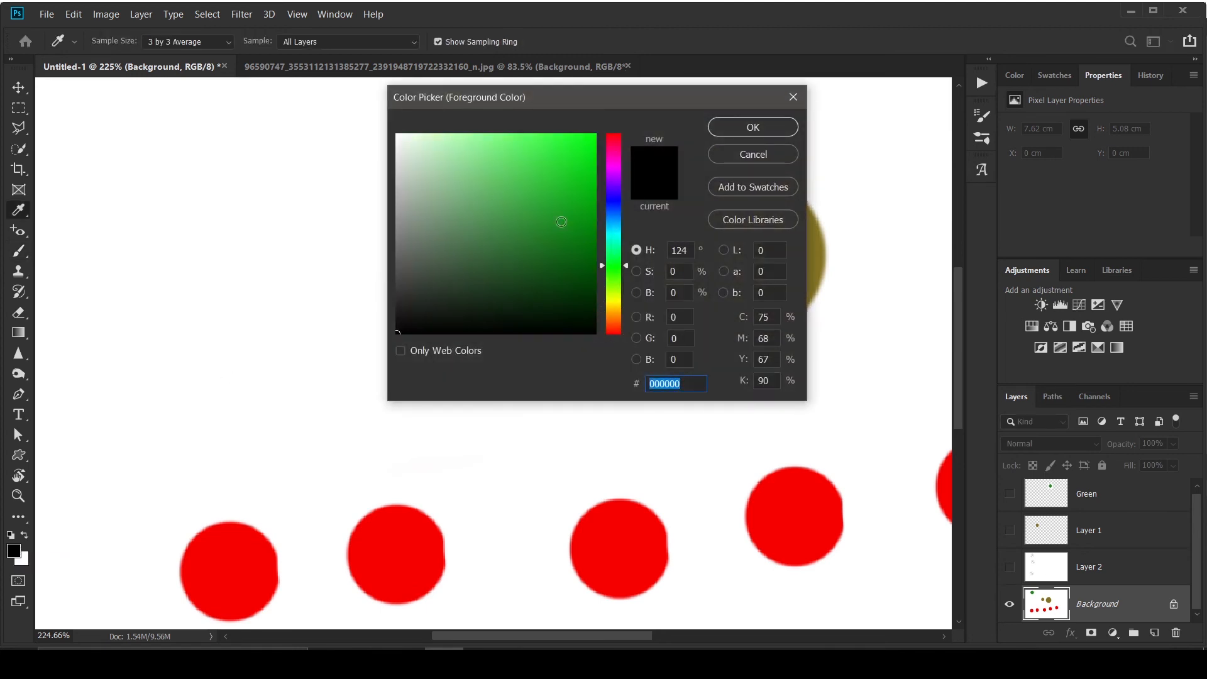
left_click(536, 200)
left_click(754, 127)
Paint a soft green blob below the dark green circle and stamp one softer 125 px dot near the canvas's upper right.
key("b")
mouse_move(503, 126)
left_mouse_down()
mouse_move(256, 243)
mouse_move(364, 215)
mouse_move(395, 233)
left_mouse_up()
scroll(395, 233, "down", 3)
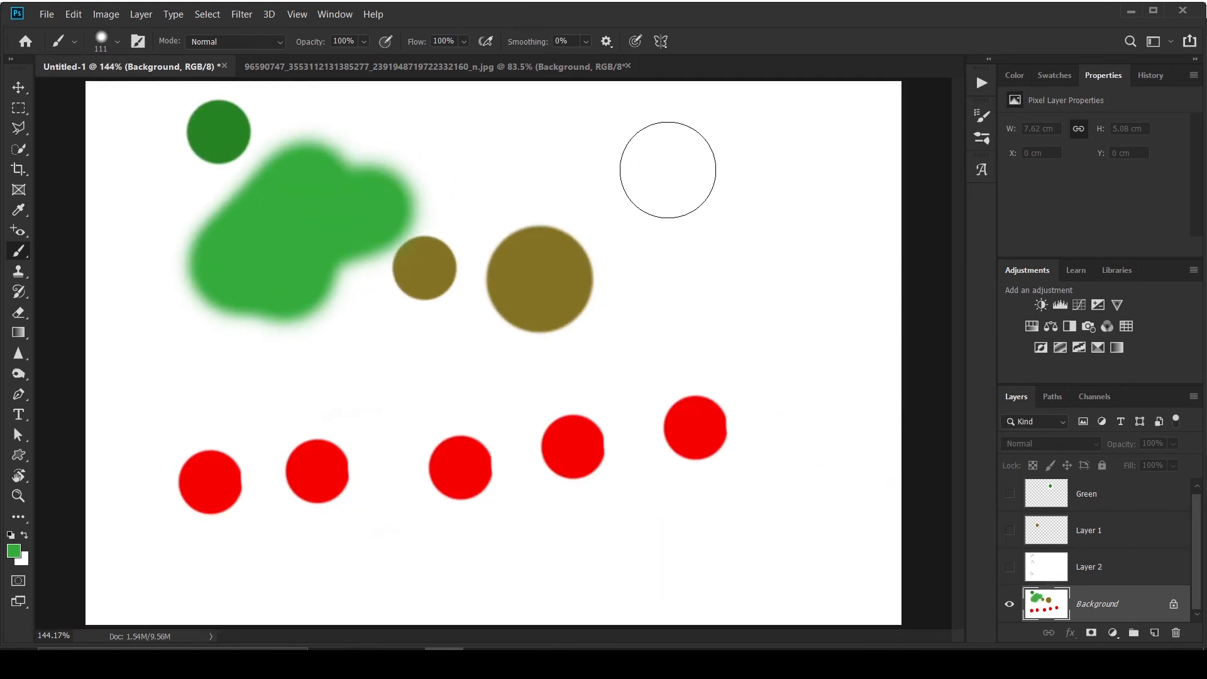
left_click_drag(668, 170, 695, 3)
left_click(686, 143)
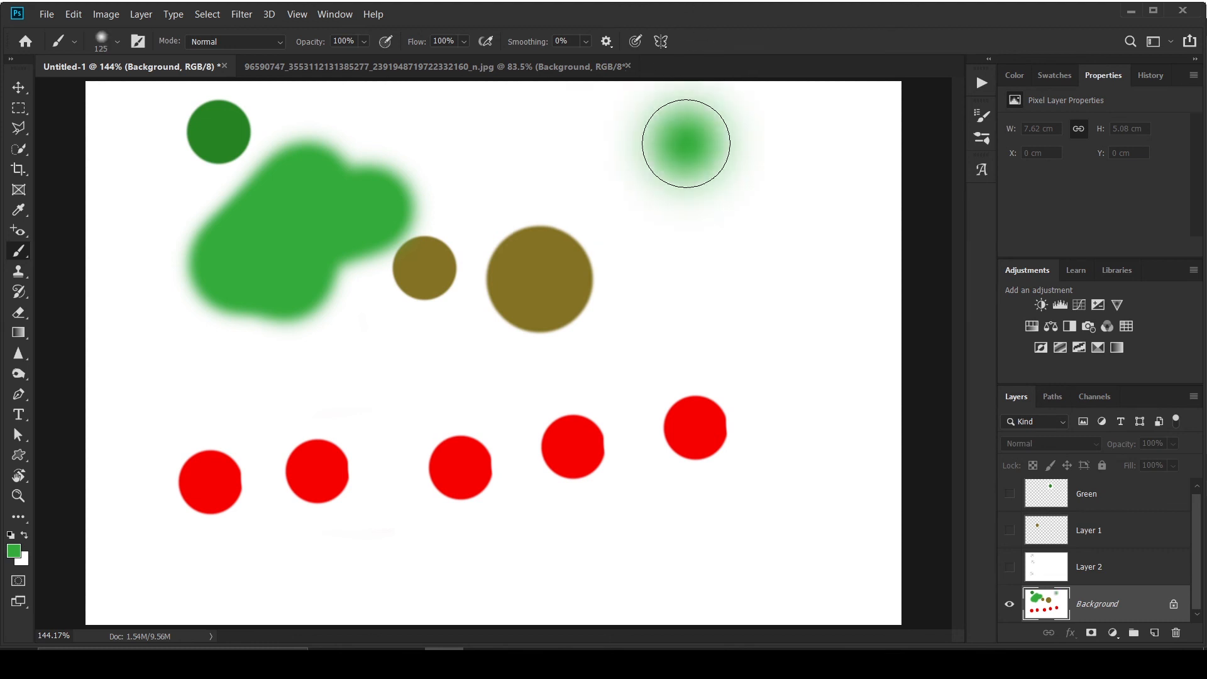
Harden the brush at about 106 px, stamp a green circle right of the soft dot and paint a hard-edged blob below them.
mouse_move(776, 134)
left_mouse_down()
mouse_move(798, 423)
mouse_move(766, 416)
left_mouse_up()
left_click_drag(806, 151, 825, 161)
left_click(820, 144)
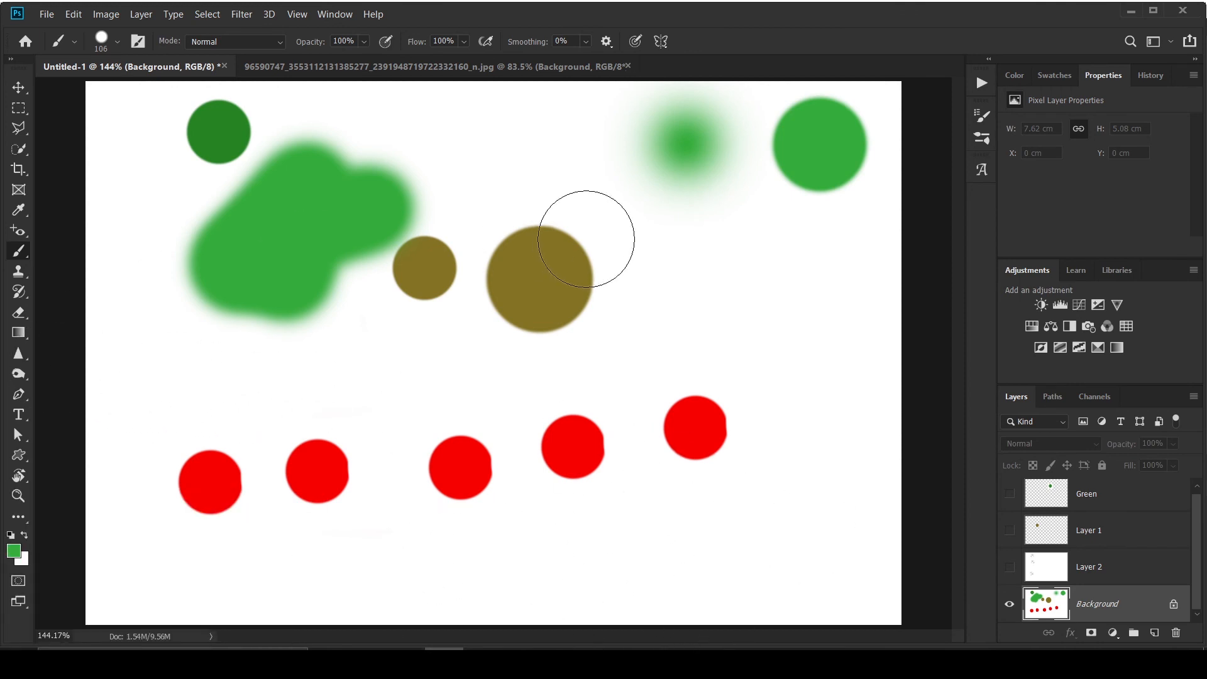
mouse_move(703, 254)
left_mouse_down()
mouse_move(780, 296)
mouse_move(735, 268)
left_mouse_up()
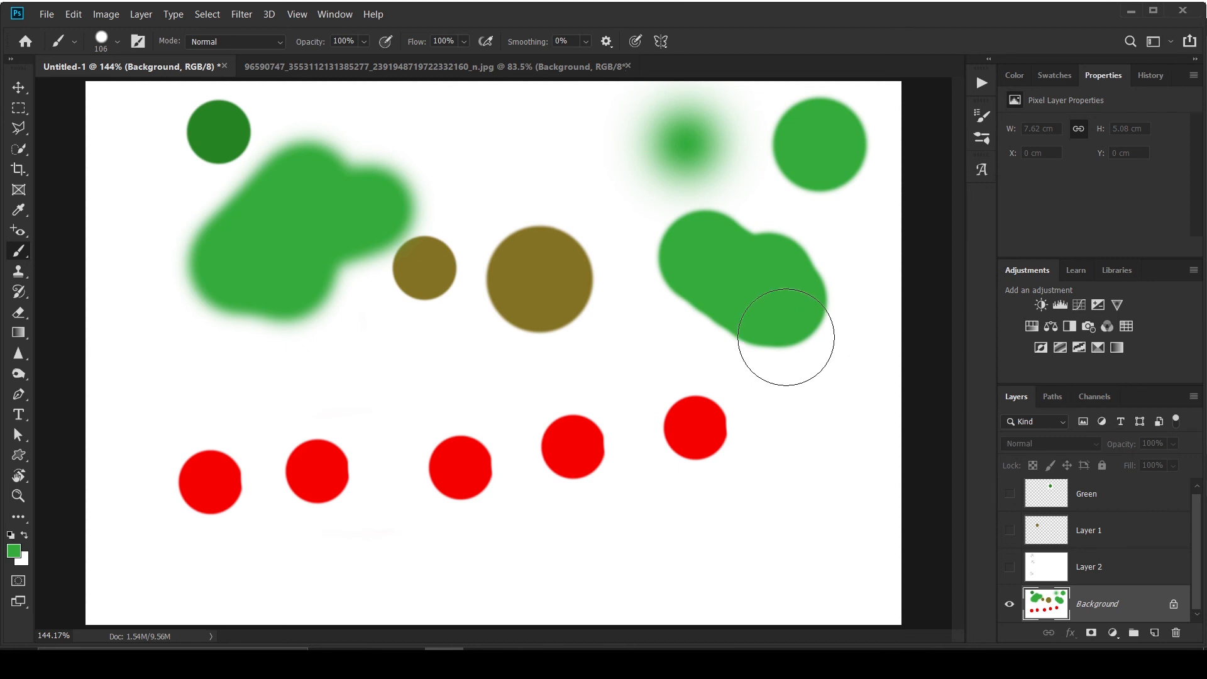
Draw a thin 1 px Pencil zigzag left of the red circles' upper area, enlarge the pencil to 54 px and draw a thick stroke beside it.
right_click(15, 255)
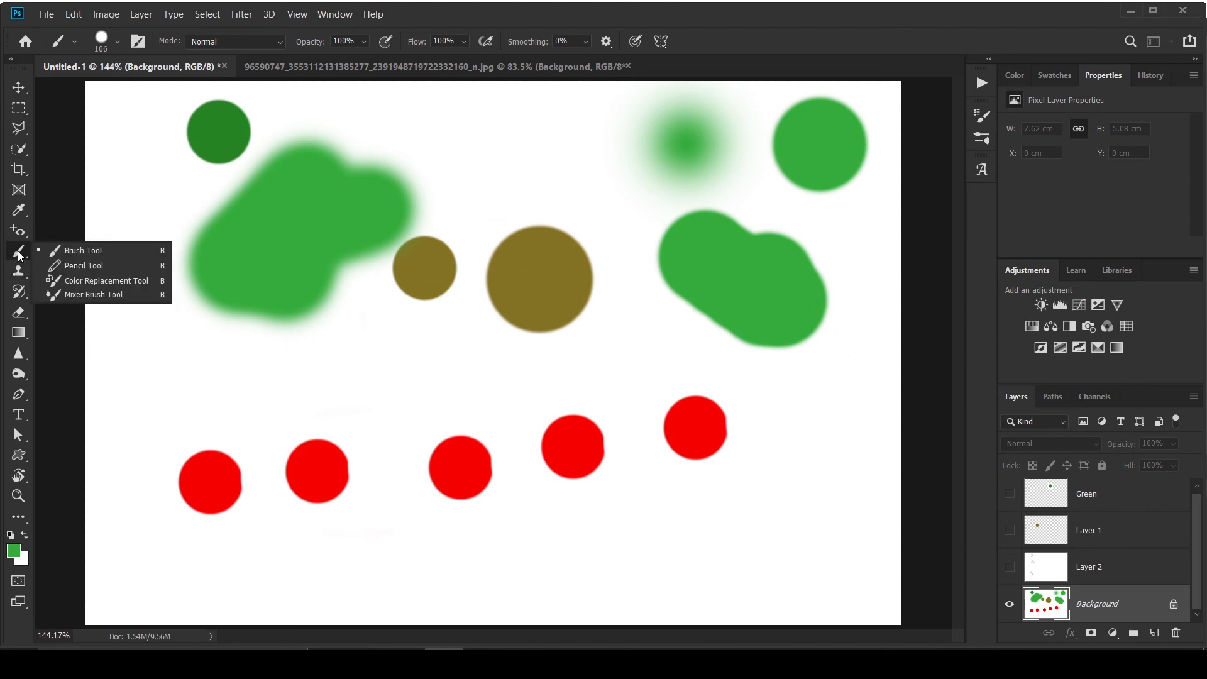
left_click(59, 266)
left_click_drag(137, 328, 176, 348)
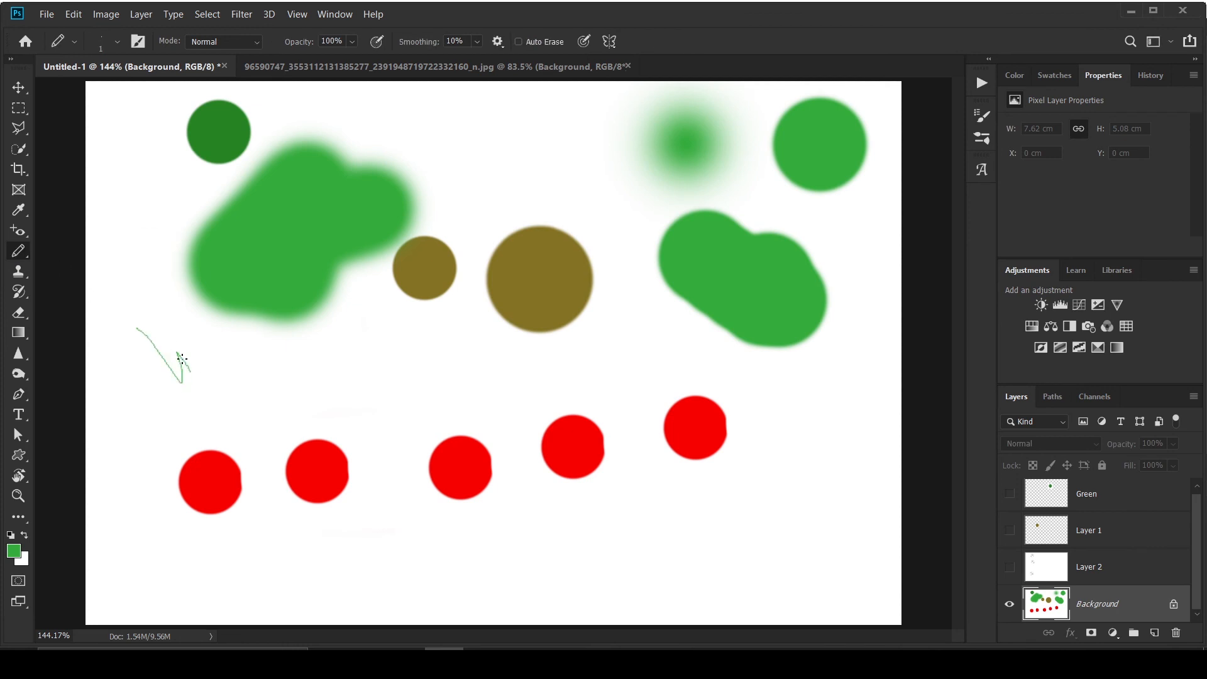
right_click(181, 360, "alt")
mouse_move(165, 363)
left_mouse_down()
mouse_move(198, 346)
mouse_move(264, 383)
mouse_move(357, 376)
left_mouse_up()
Paint a second thick green Pencil shape to the right of the thick stroke and fit the whole canvas in view.
key("z")
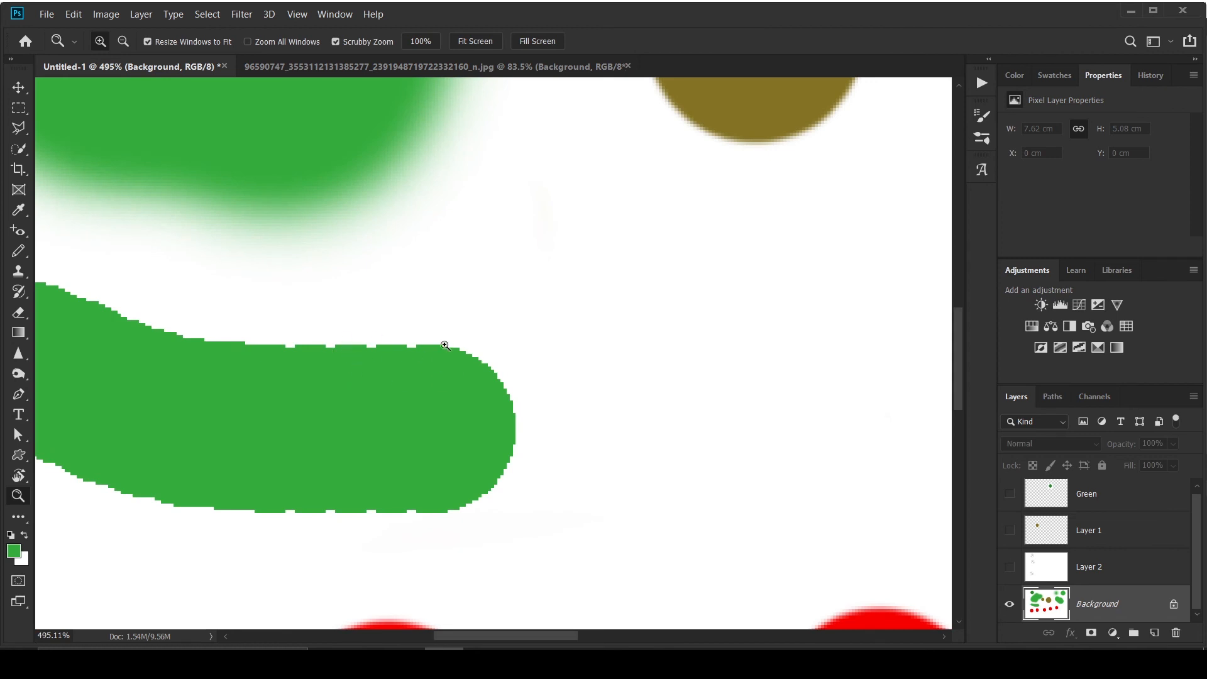
key("b")
left_click_drag(680, 413, 730, 210)
mouse_move(675, 338)
left_mouse_down()
mouse_move(782, 364)
mouse_move(752, 432)
mouse_move(669, 461)
left_mouse_up()
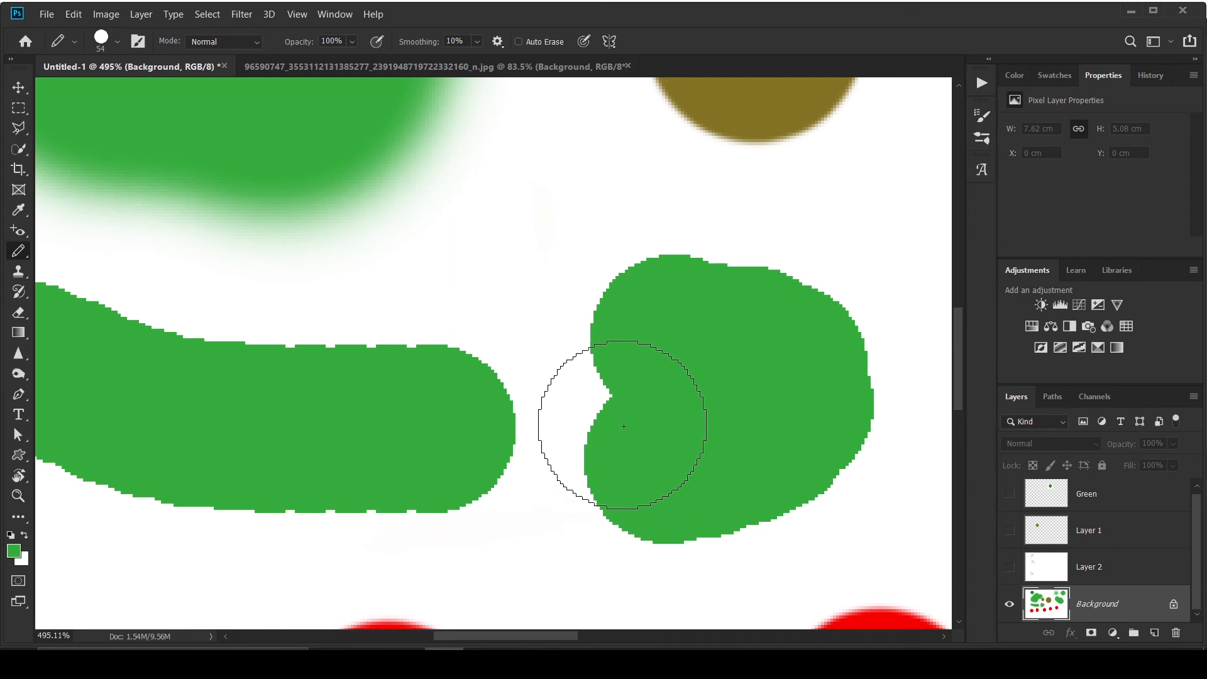
key("ctrl+0")
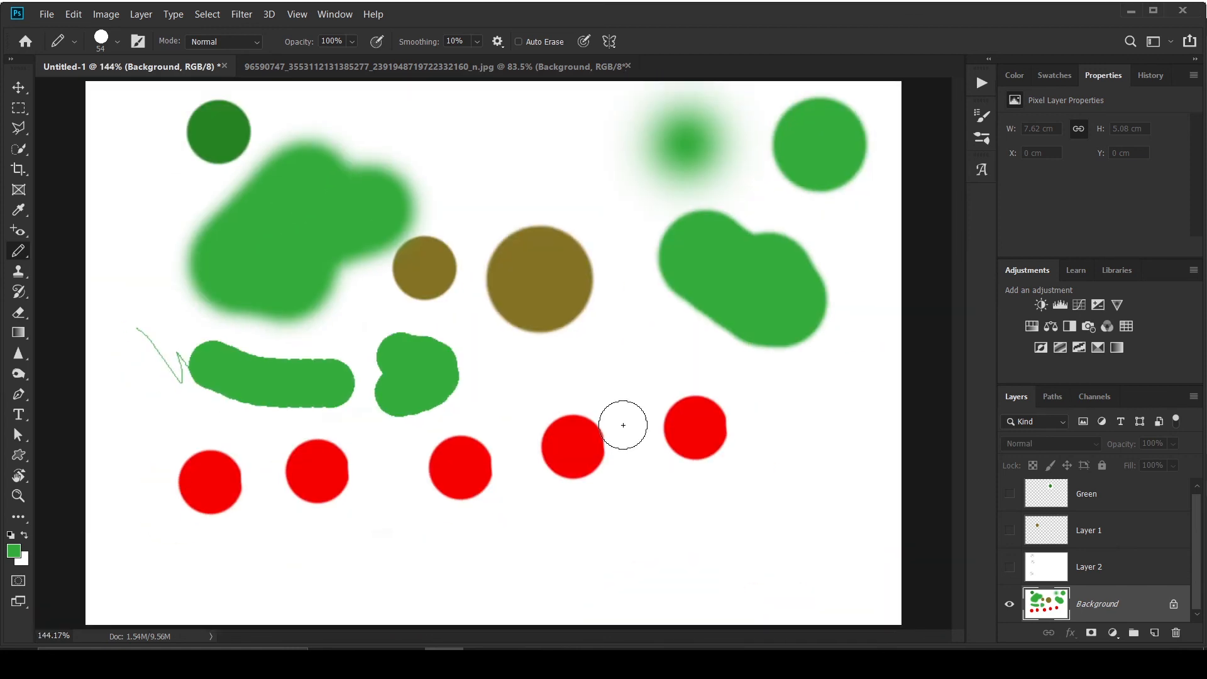
Switch to the Color Replacement tool and set the foreground colour to black (000000).
right_click(16, 257)
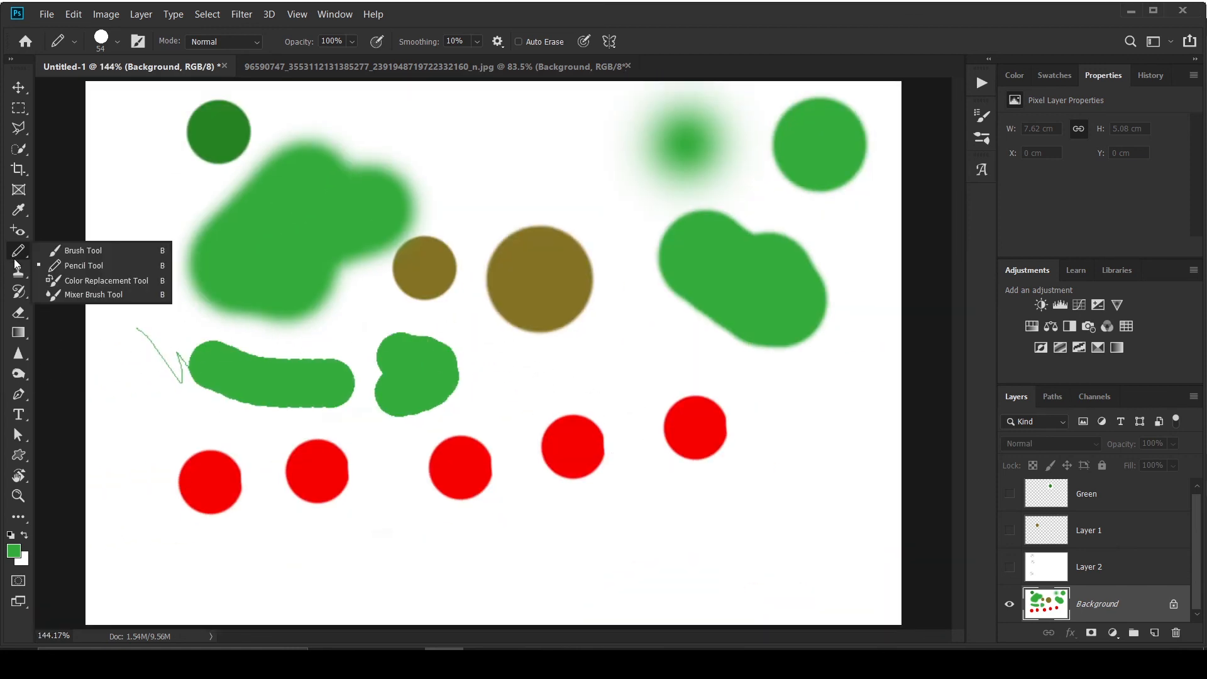
left_click(88, 281)
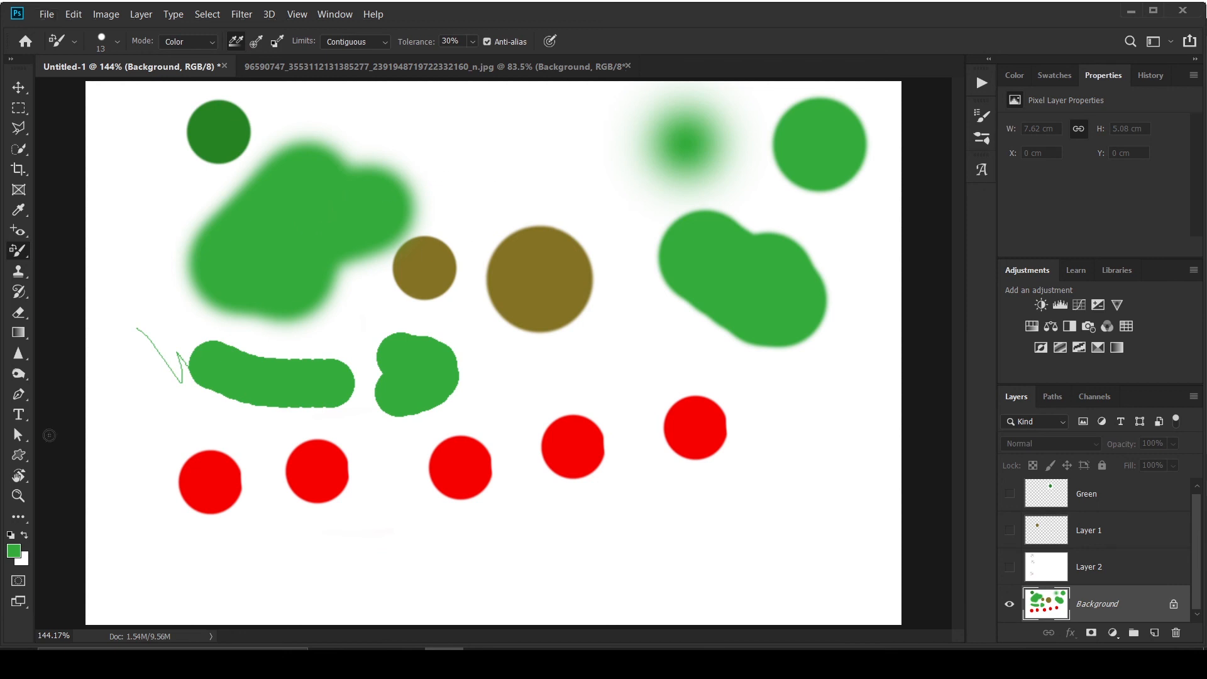
left_click(9, 547)
left_click(444, 333)
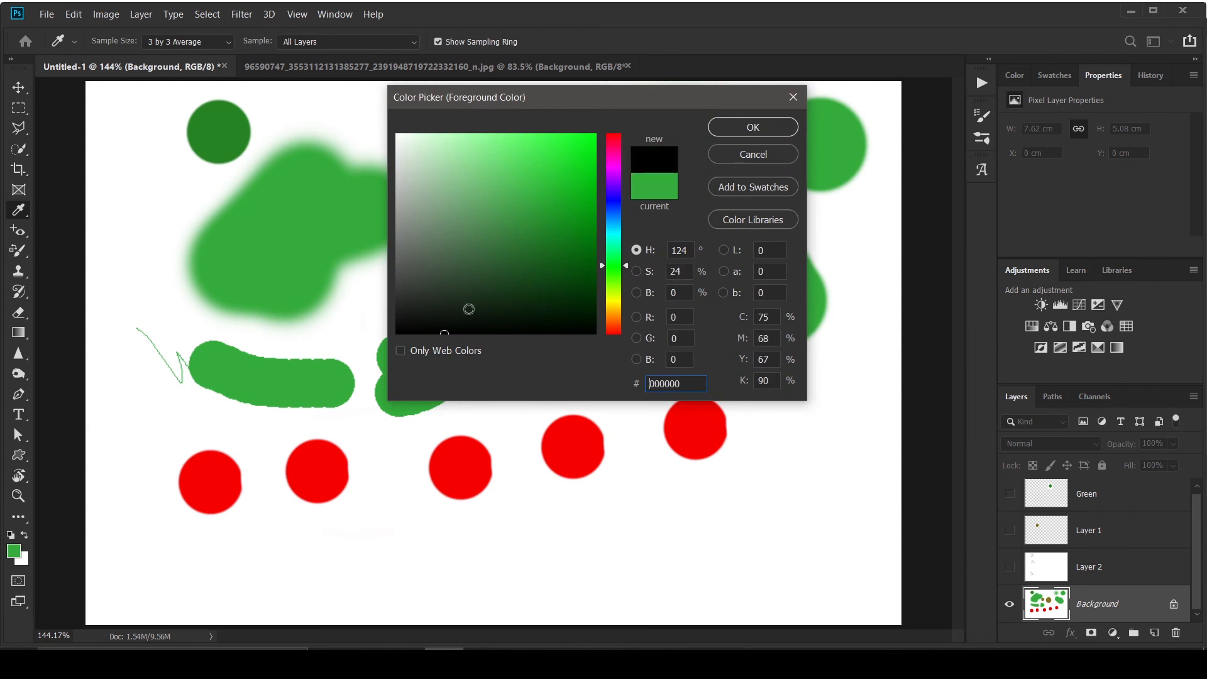
left_click(754, 128)
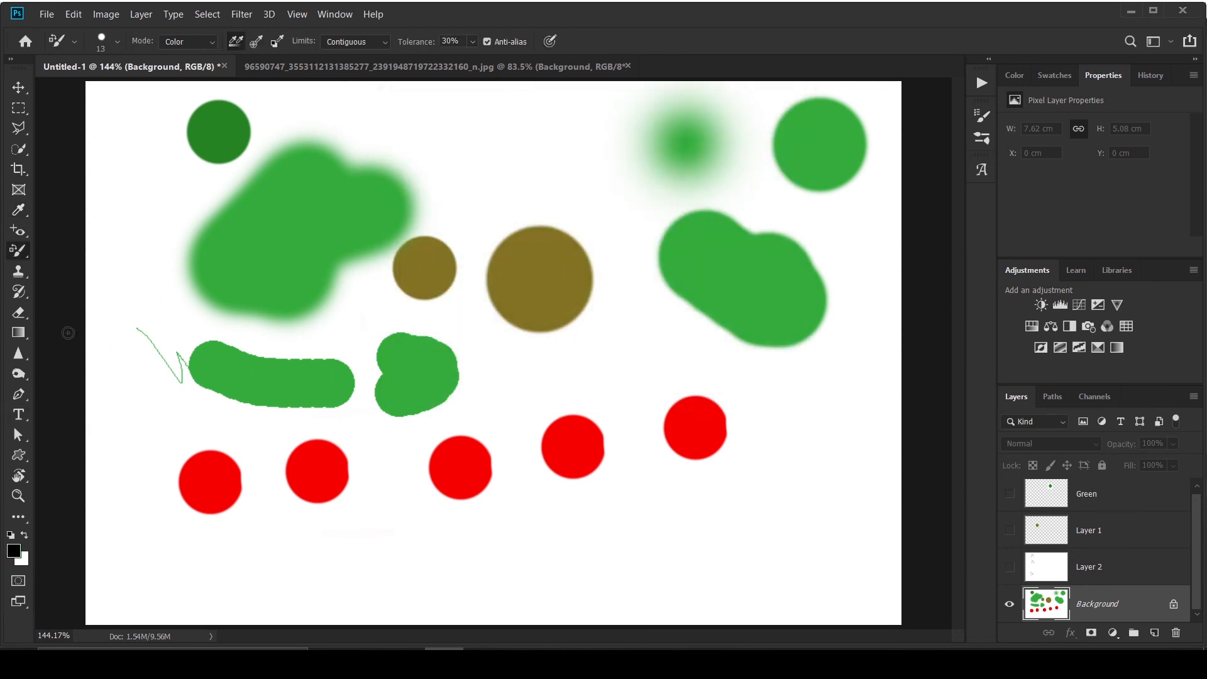
Smear the soft green blob down into the thick pencil stroke with the Mixer Brush tool at 13 px.
right_click(20, 254)
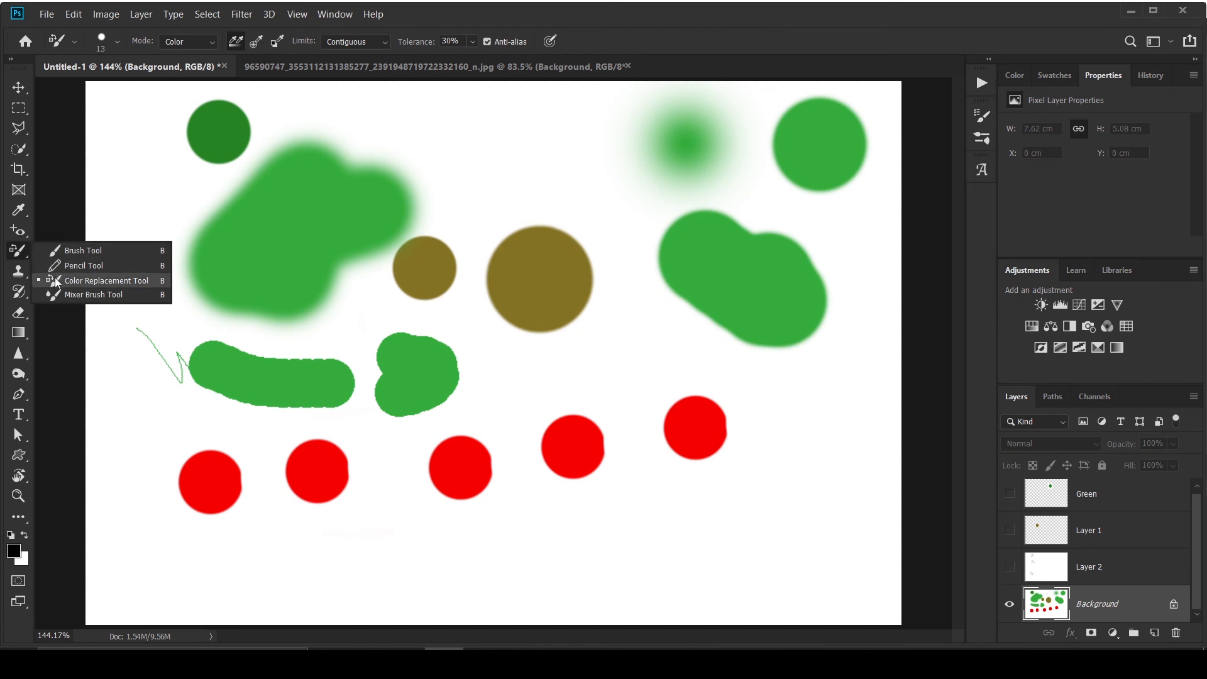
left_click(61, 294)
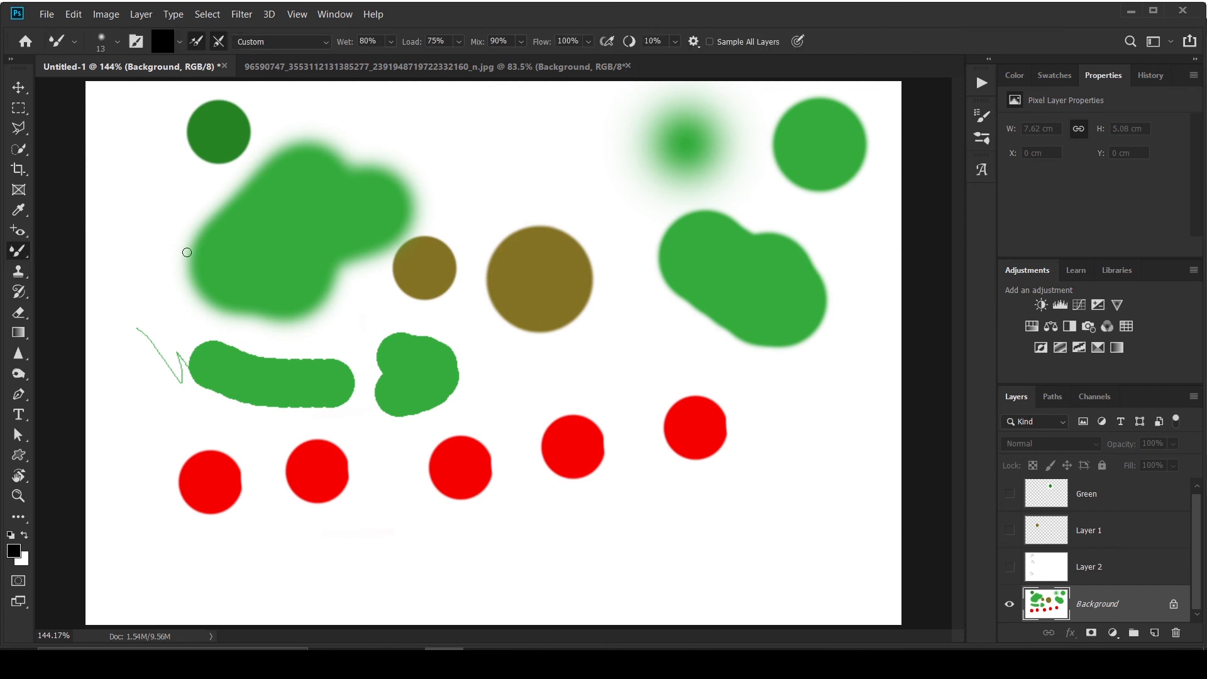
mouse_move(187, 252)
left_mouse_down()
mouse_move(228, 272)
mouse_move(255, 409)
mouse_move(272, 420)
mouse_move(310, 393)
left_mouse_up()
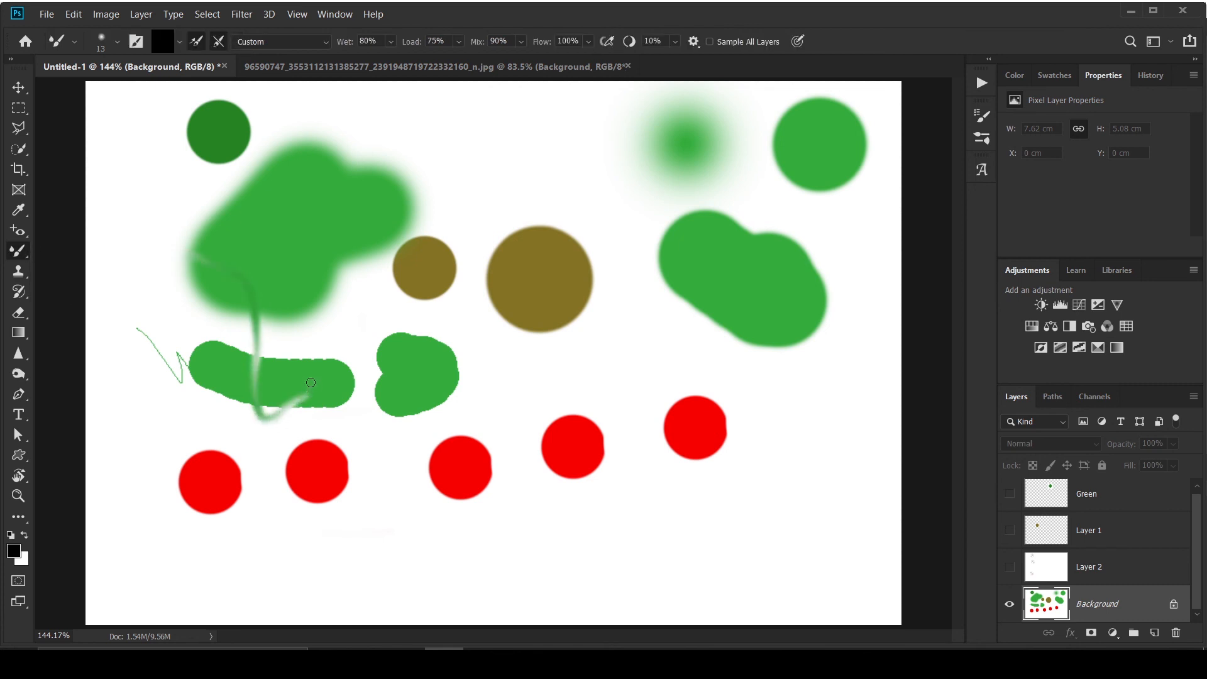
Enlarge the Mixer Brush to about 34 px and smear strokes across the three rightmost red circles.
left_click_drag(273, 327, 307, 329)
mouse_move(496, 545)
left_mouse_down()
mouse_move(472, 535)
mouse_move(464, 426)
mouse_move(477, 399)
mouse_move(539, 392)
left_mouse_up()
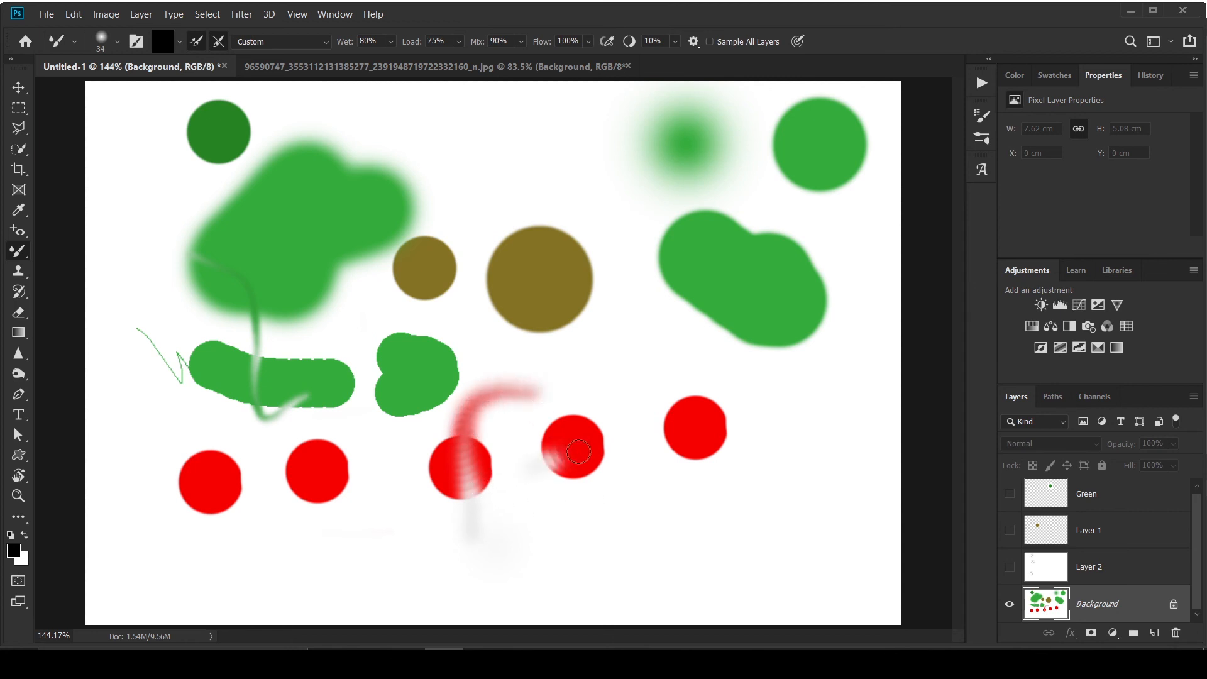
left_click_drag(546, 451, 752, 431)
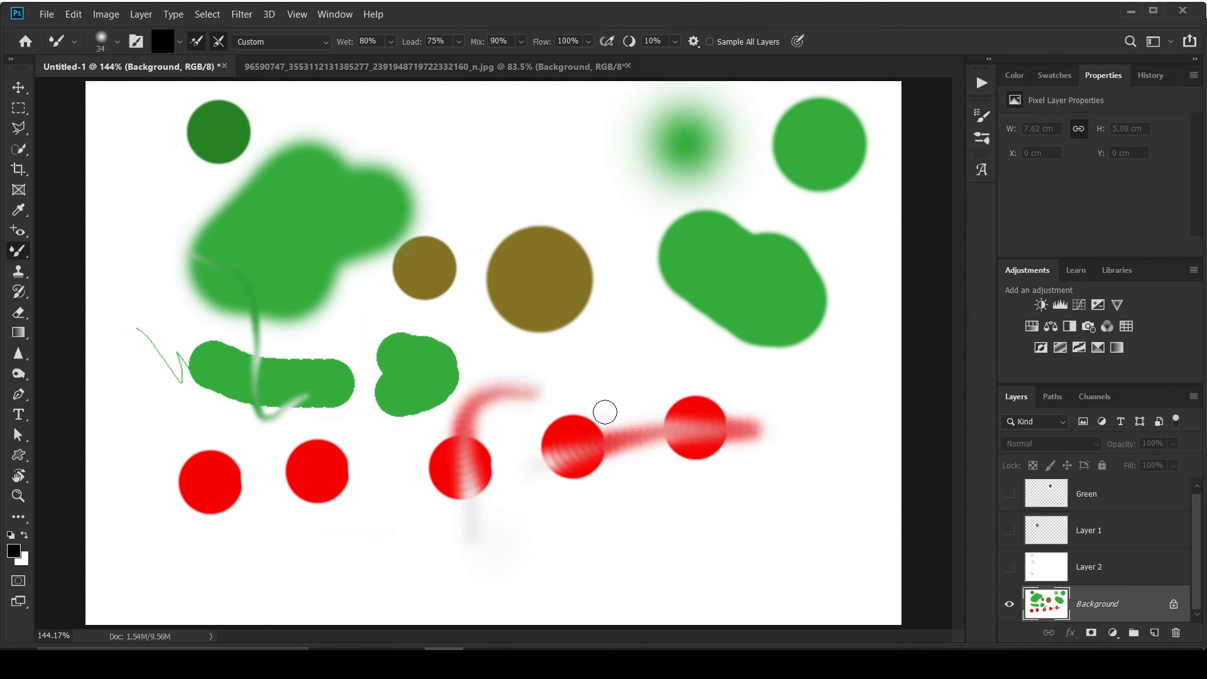
left_click_drag(604, 413, 775, 407)
Recolour streaks across the two large green blobs and both olive circles with the Color Replacement tool, using black.
right_click(22, 251)
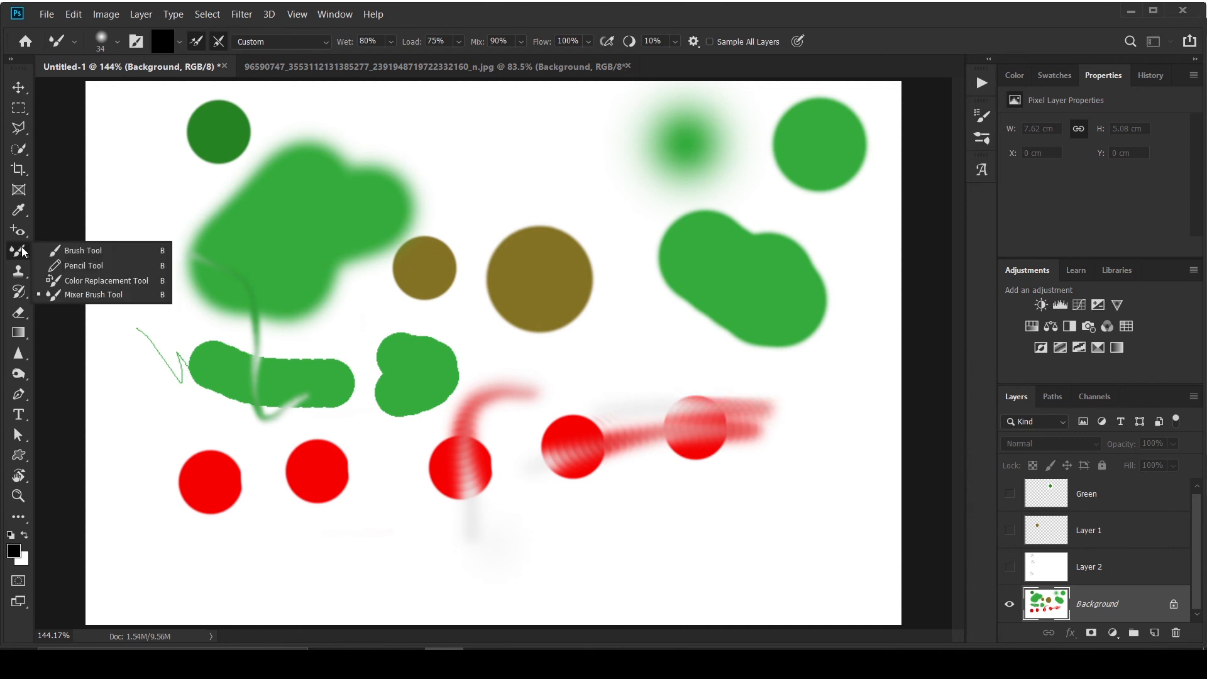
left_click(88, 280)
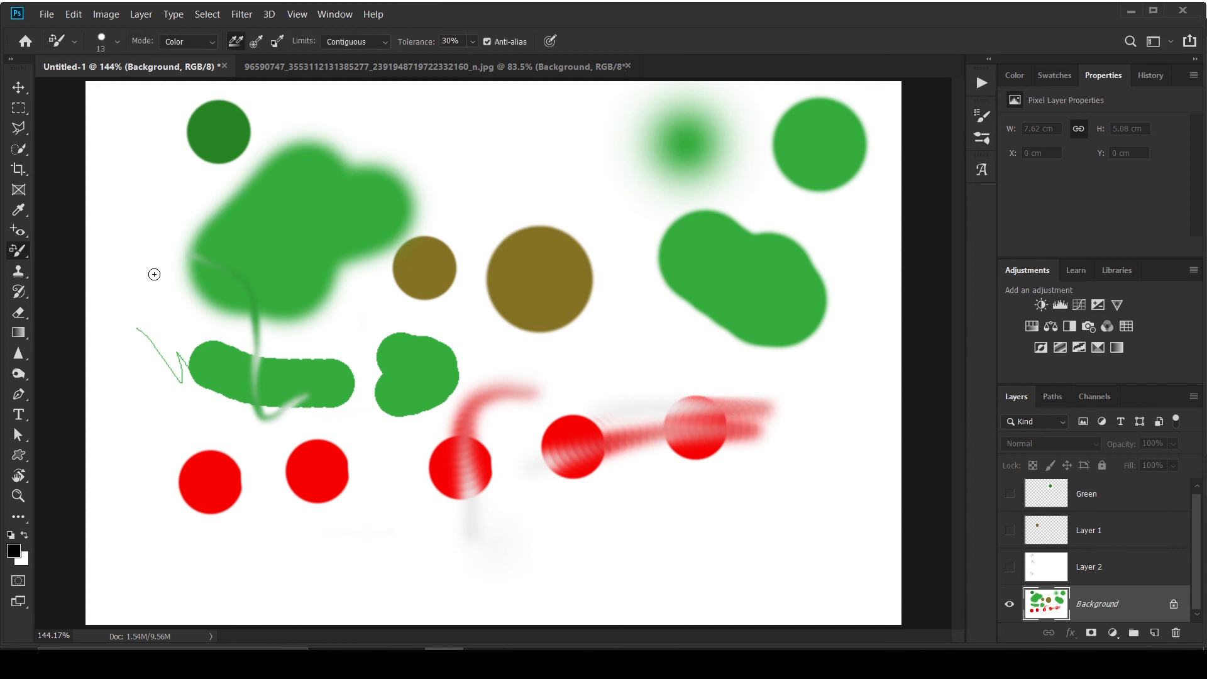
left_click_drag(188, 273, 402, 273)
mouse_move(200, 186)
left_mouse_down()
mouse_move(440, 244)
mouse_move(398, 262)
mouse_move(596, 288)
left_mouse_up()
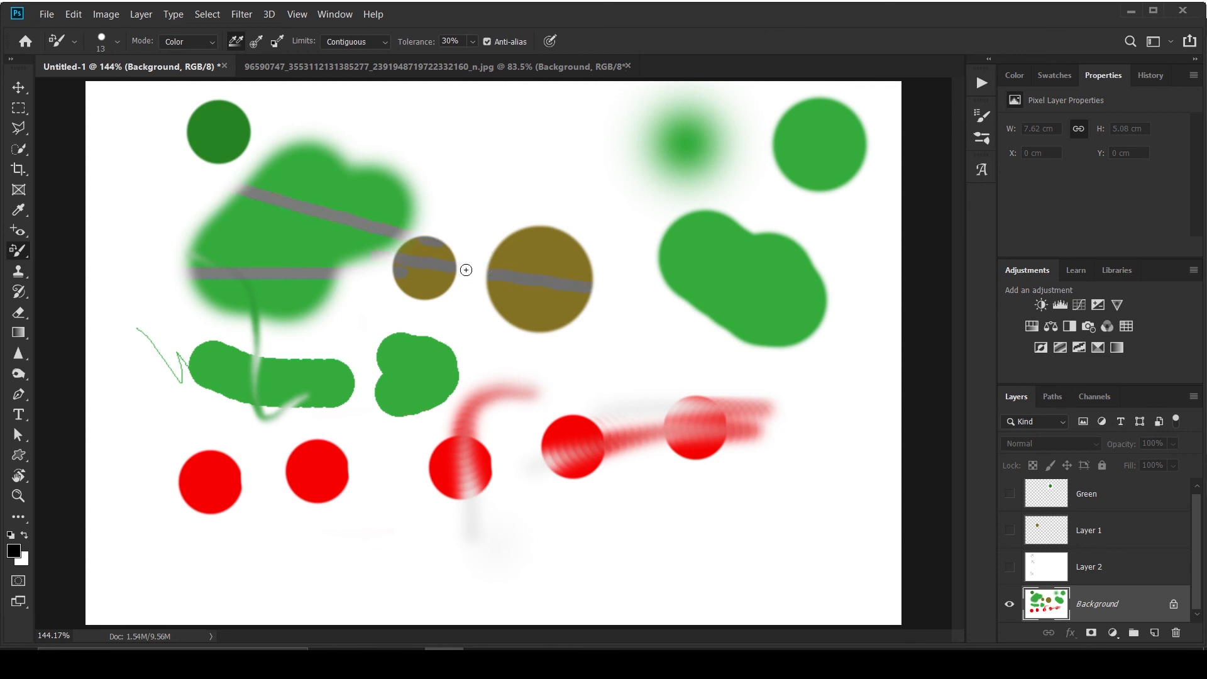
mouse_move(463, 269)
left_mouse_down()
mouse_move(831, 292)
mouse_move(716, 327)
left_mouse_up()
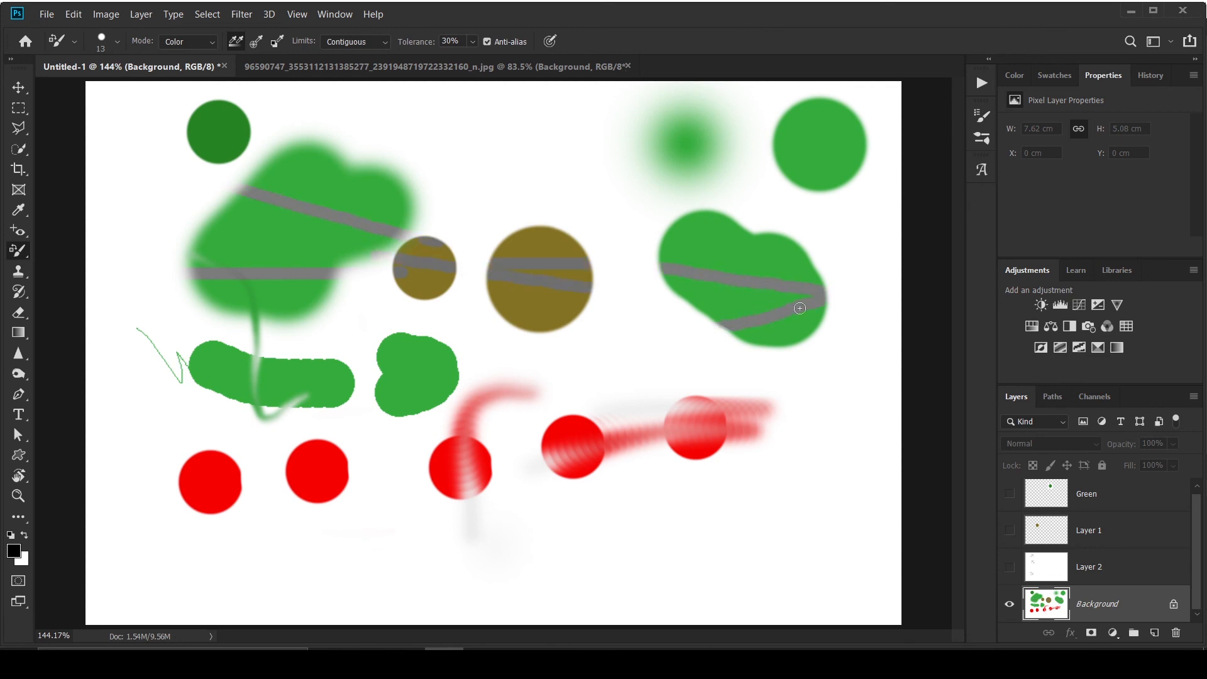
mouse_move(800, 308)
left_mouse_down()
mouse_move(704, 353)
mouse_move(795, 324)
mouse_move(715, 354)
mouse_move(663, 307)
mouse_move(740, 283)
mouse_move(766, 257)
left_mouse_up()
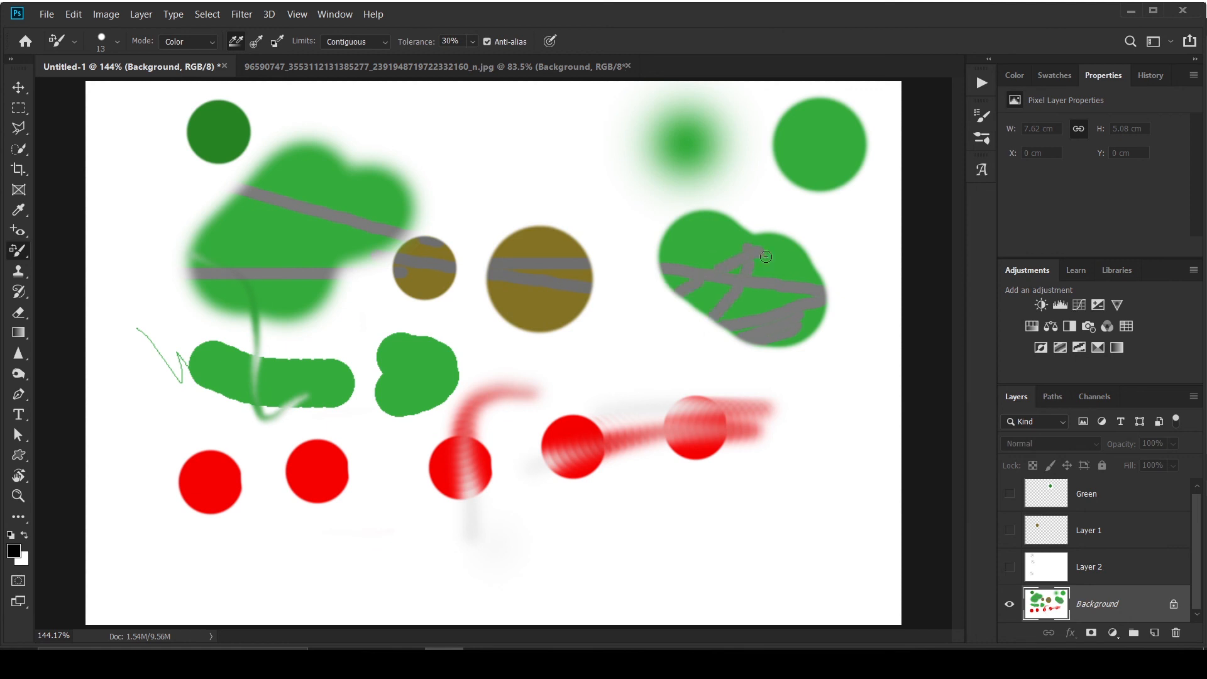
right_click(10, 250)
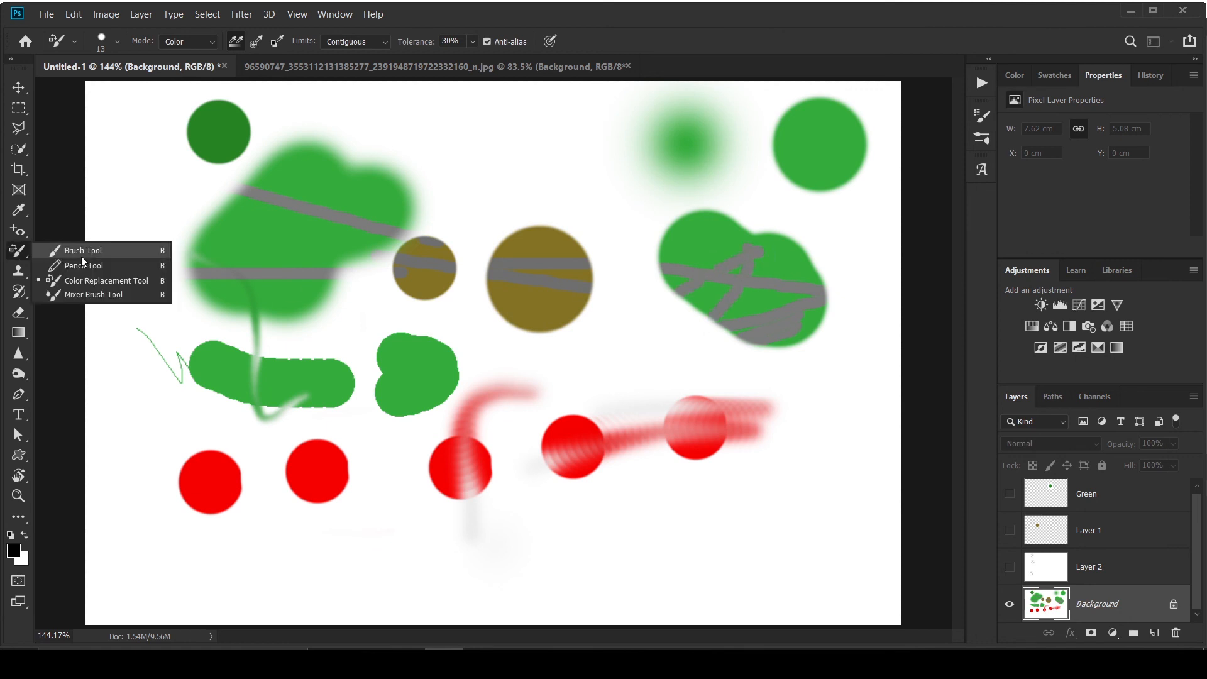
left_click(129, 220)
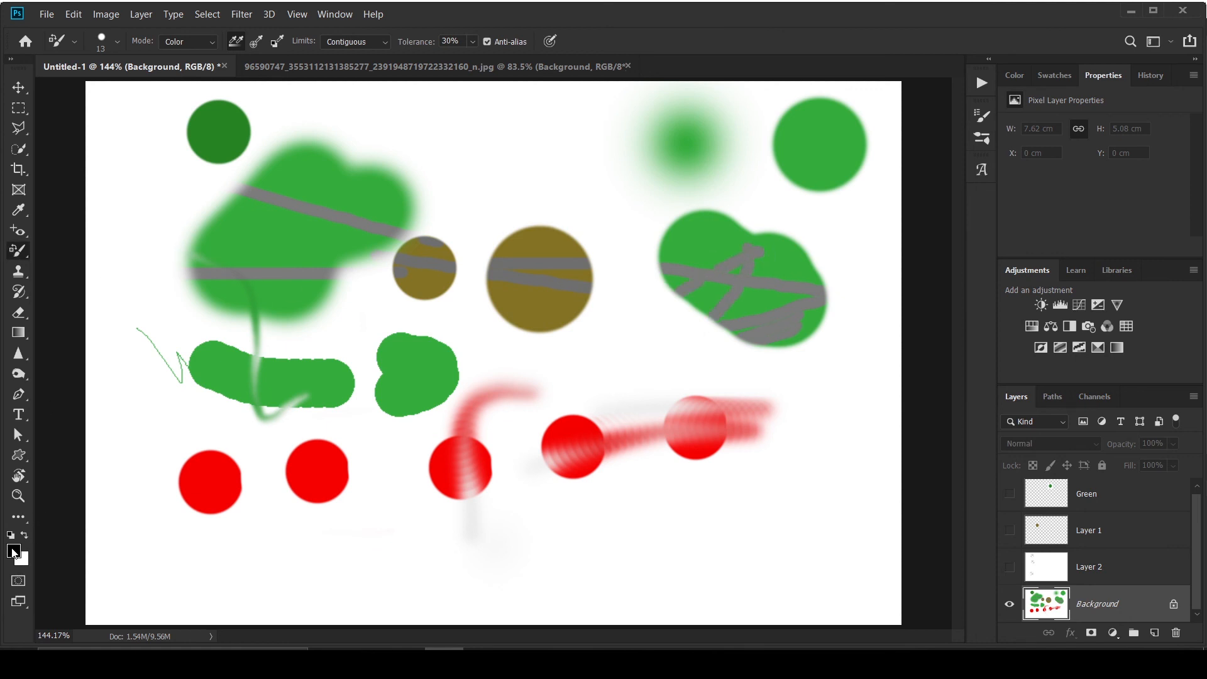
Sample foreground colours with the Eyedropper tool from the large blurred green blob, the small olive circle and its grey streak.
left_click(22, 215)
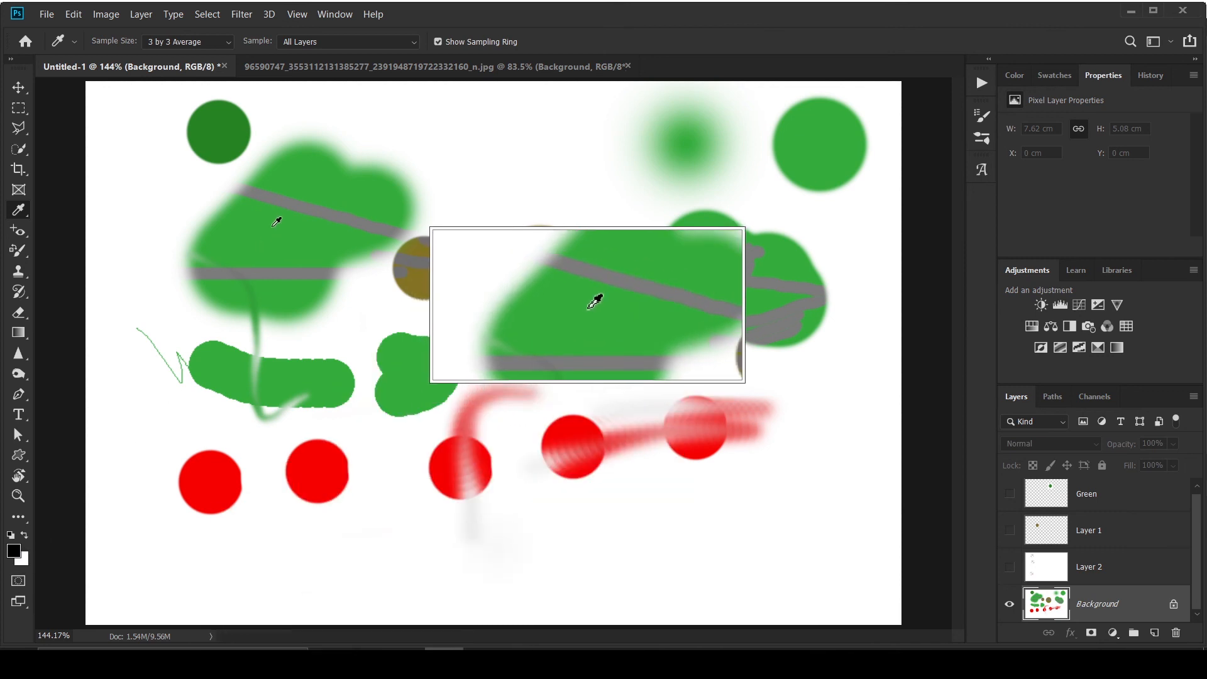
left_click(274, 225)
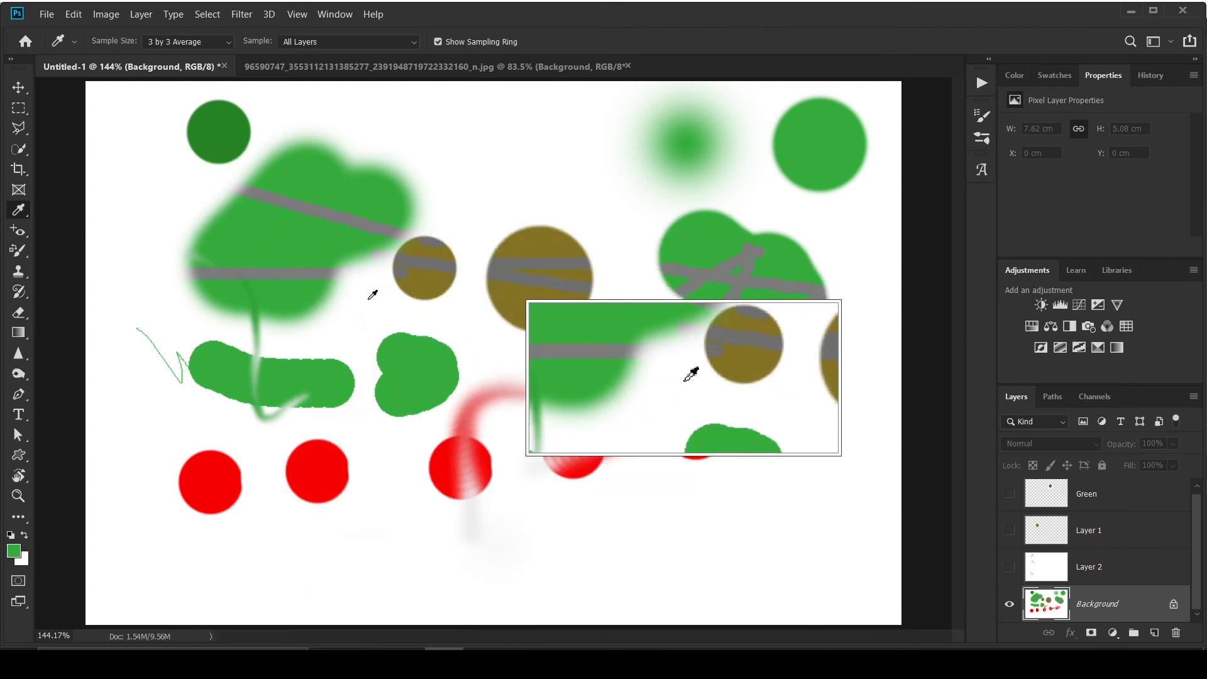
left_click(372, 288)
left_click(423, 292)
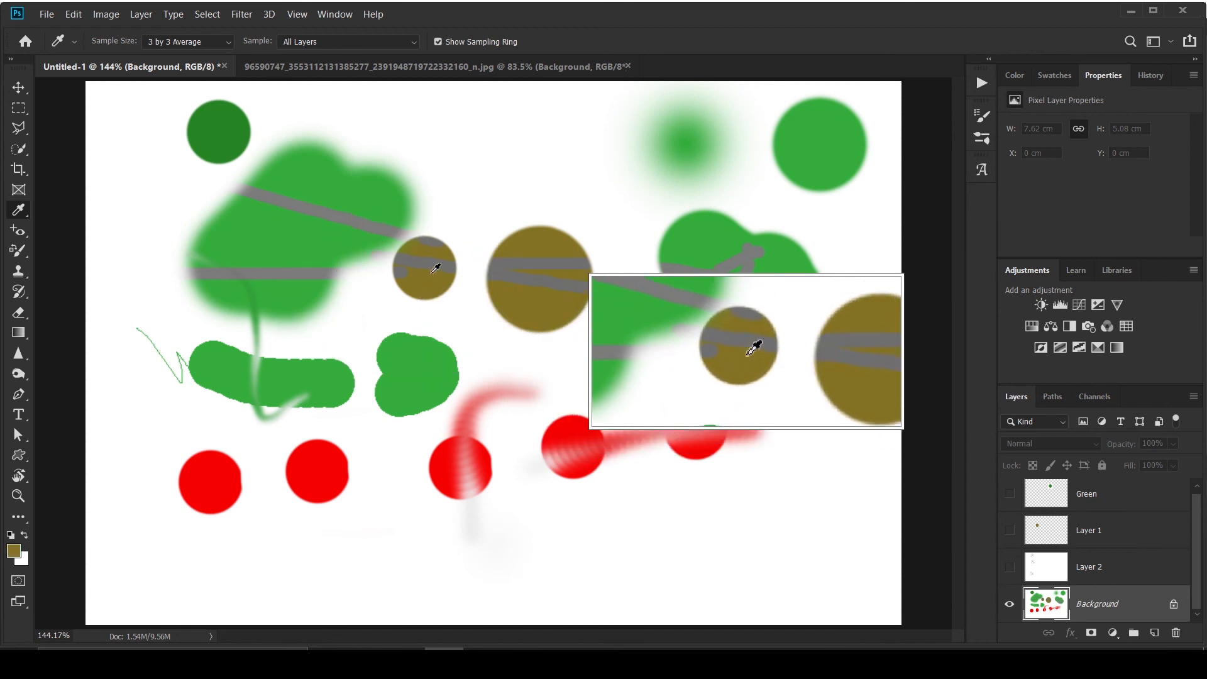
left_click(436, 263)
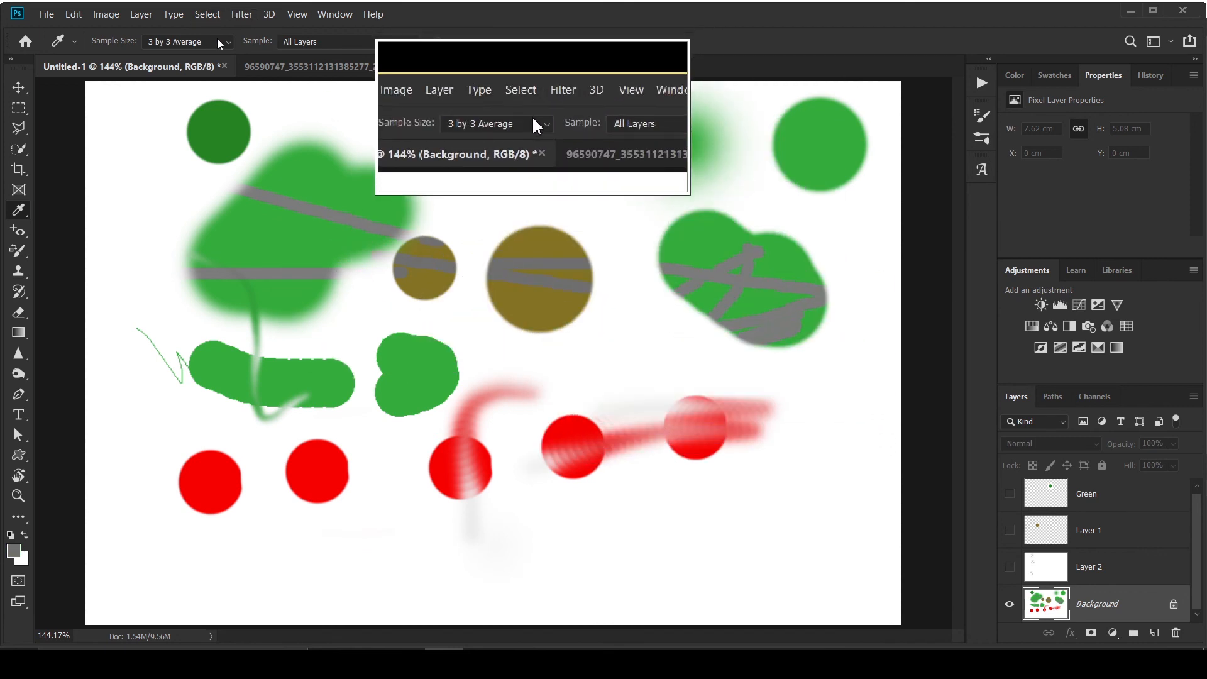
Review the Eyedropper's sample size options, keep 3 by 3 Average, and sample olive from the large circle as foreground colour.
left_click(214, 42)
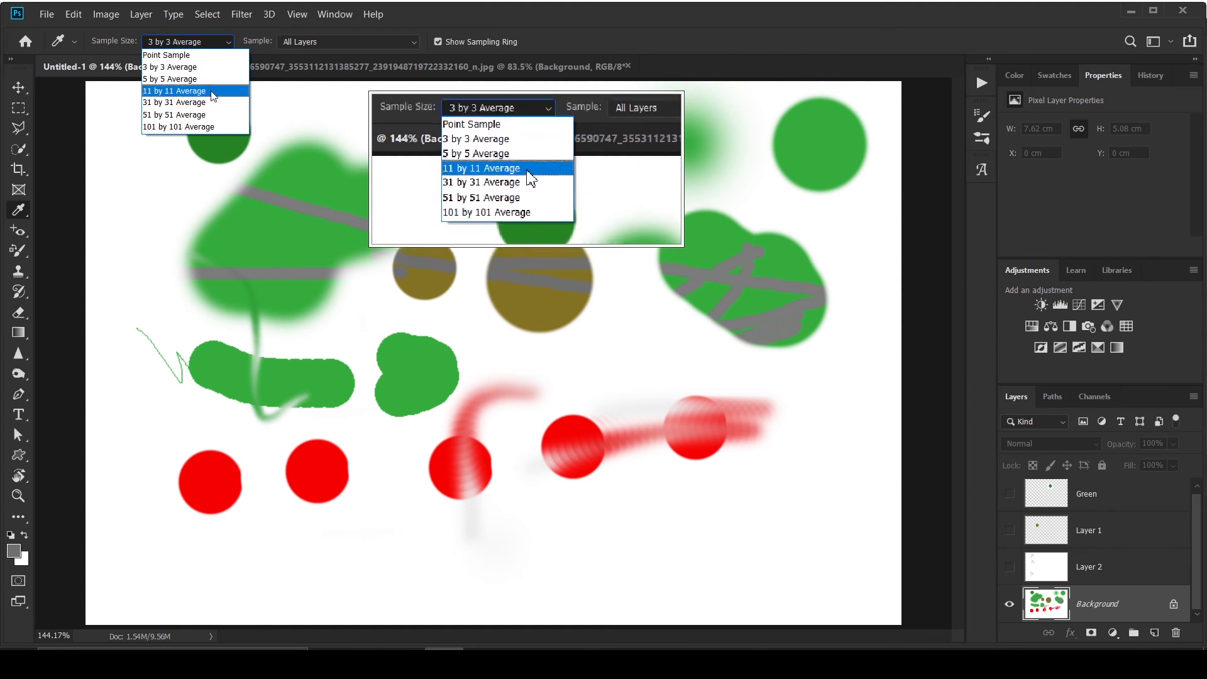
key("Escape")
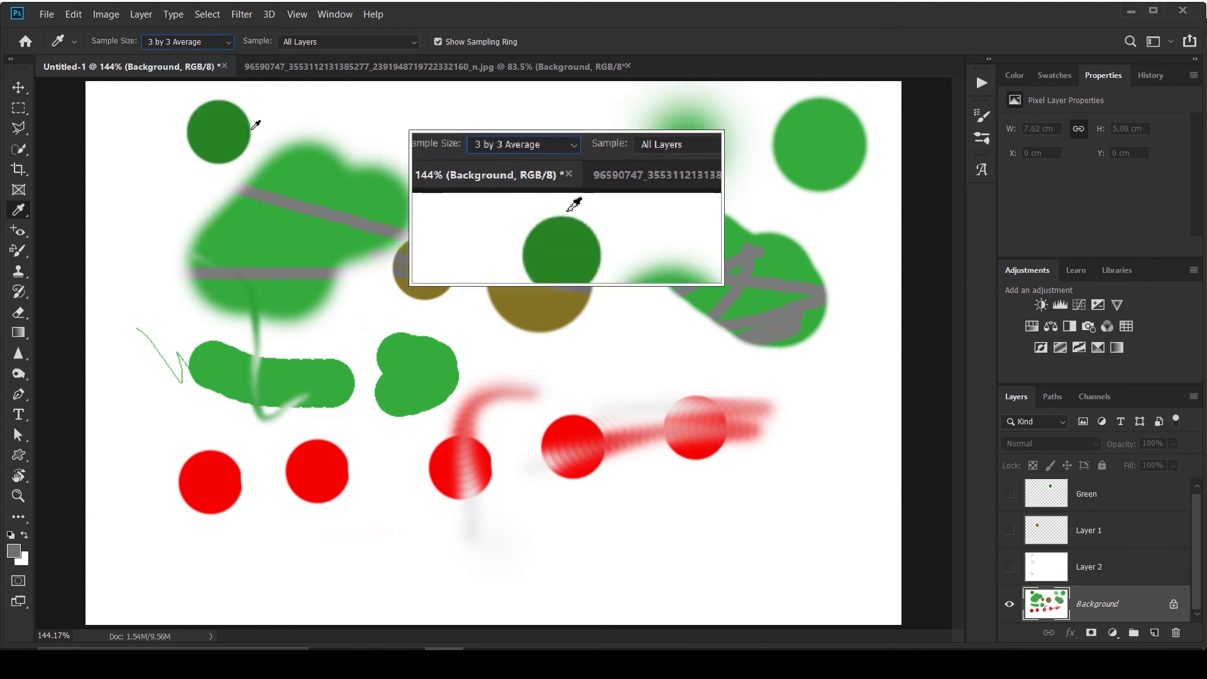
left_click(539, 238)
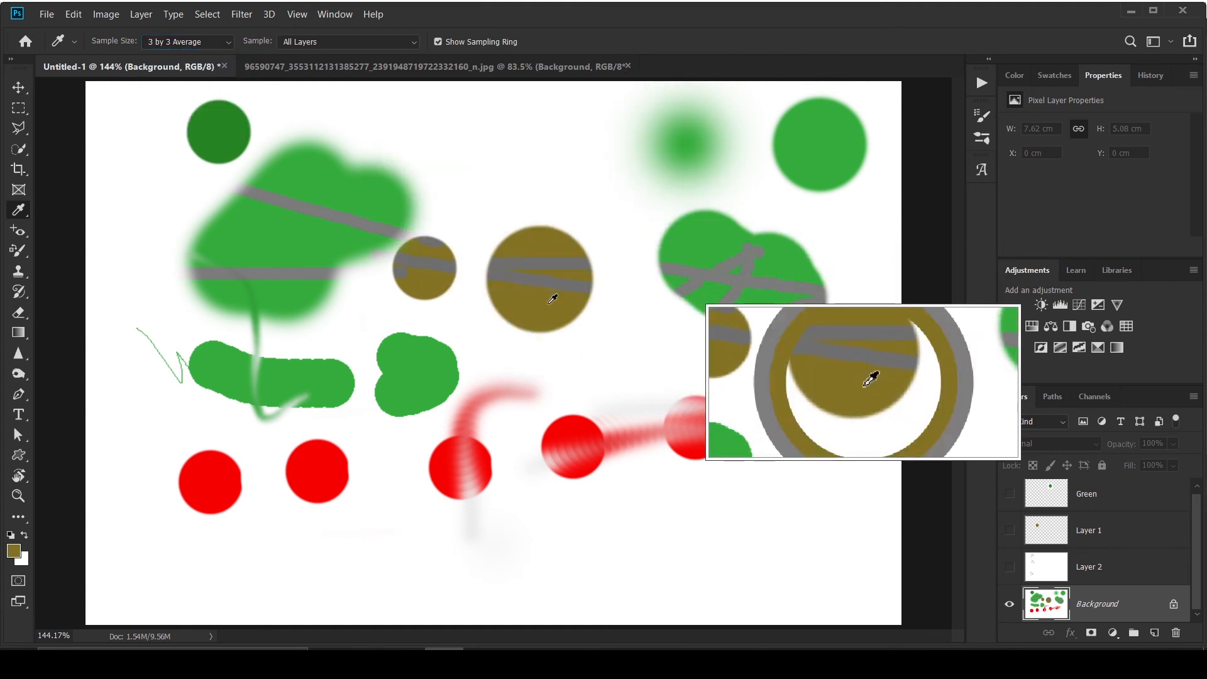